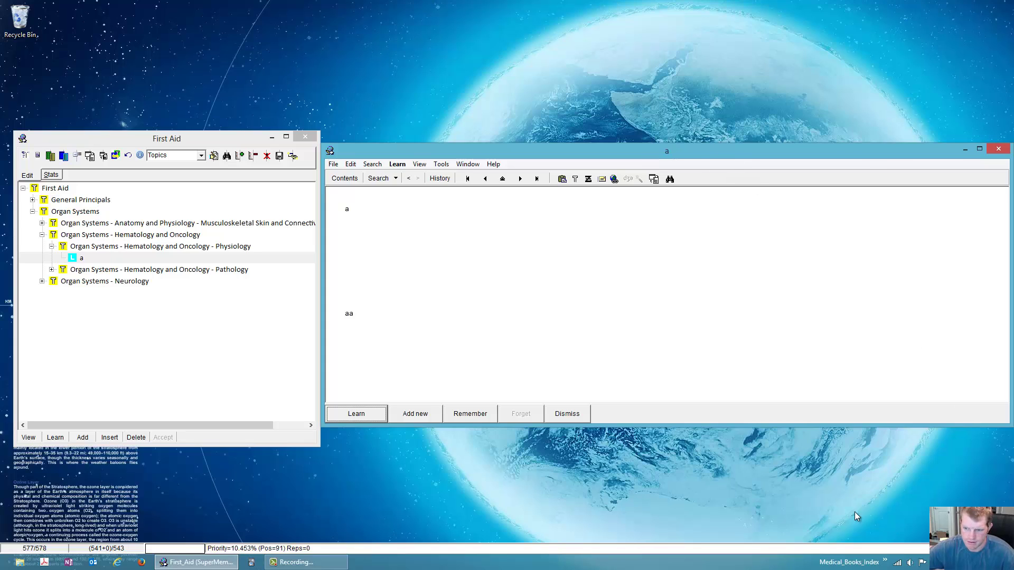
Open Snagit and turn on its OneClick capture bar.
click(826, 520)
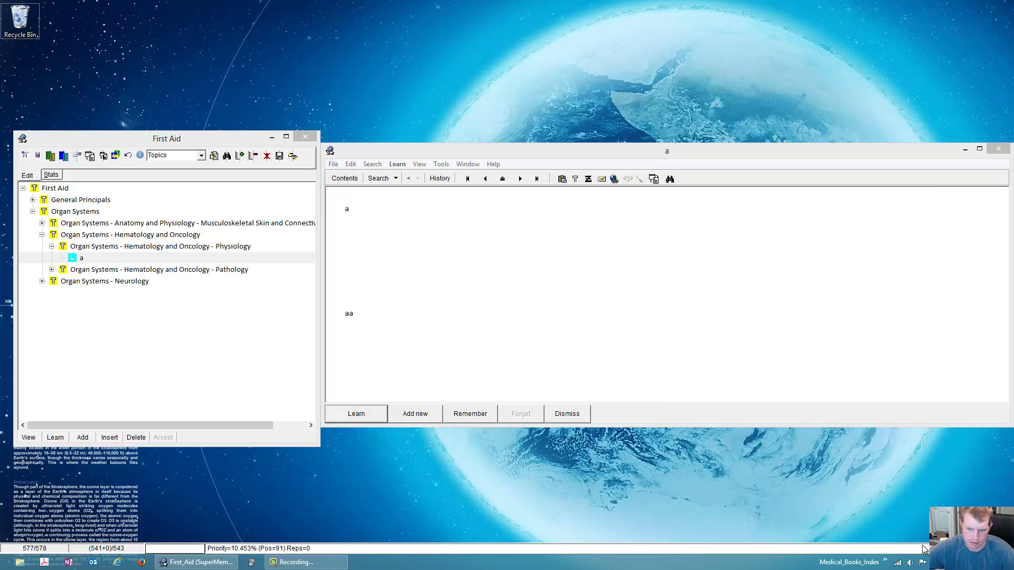
right_click(960, 554)
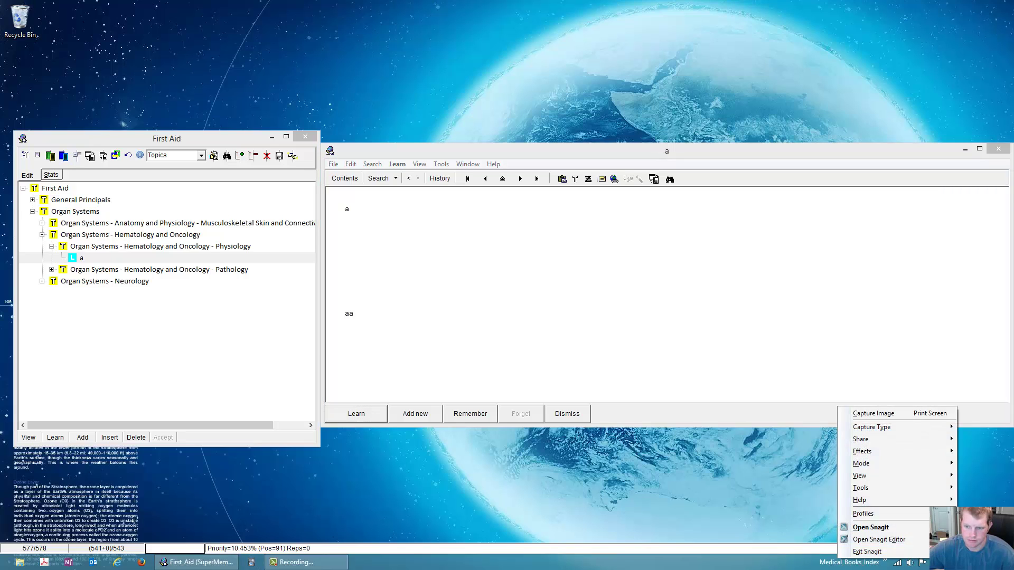
click(866, 526)
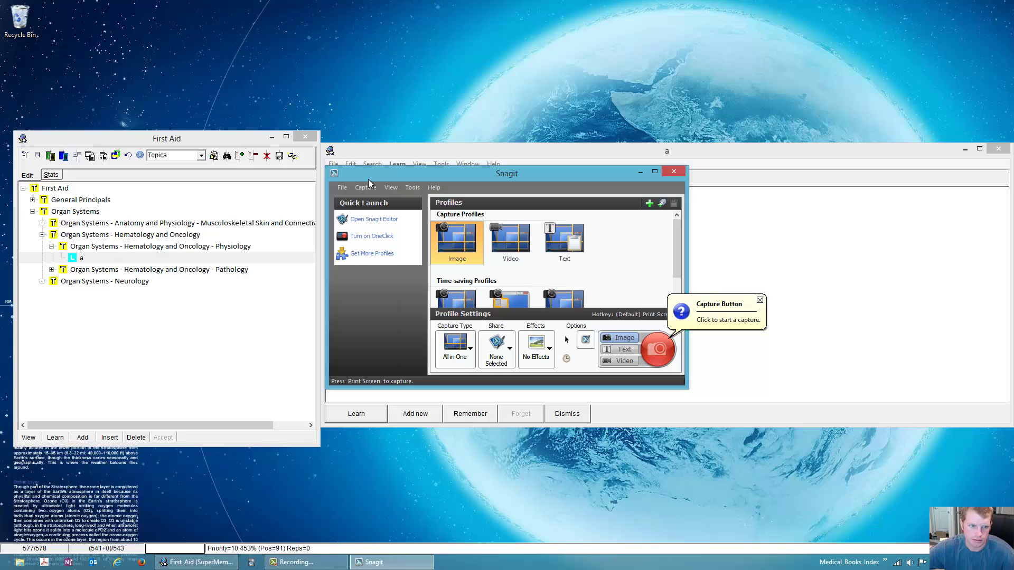
click(406, 189)
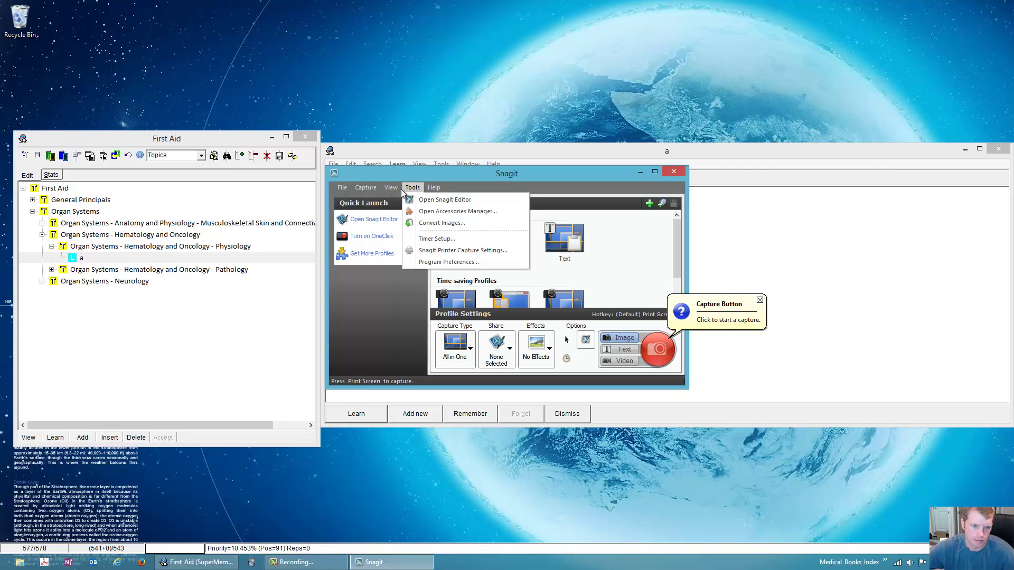
click(369, 233)
click(371, 236)
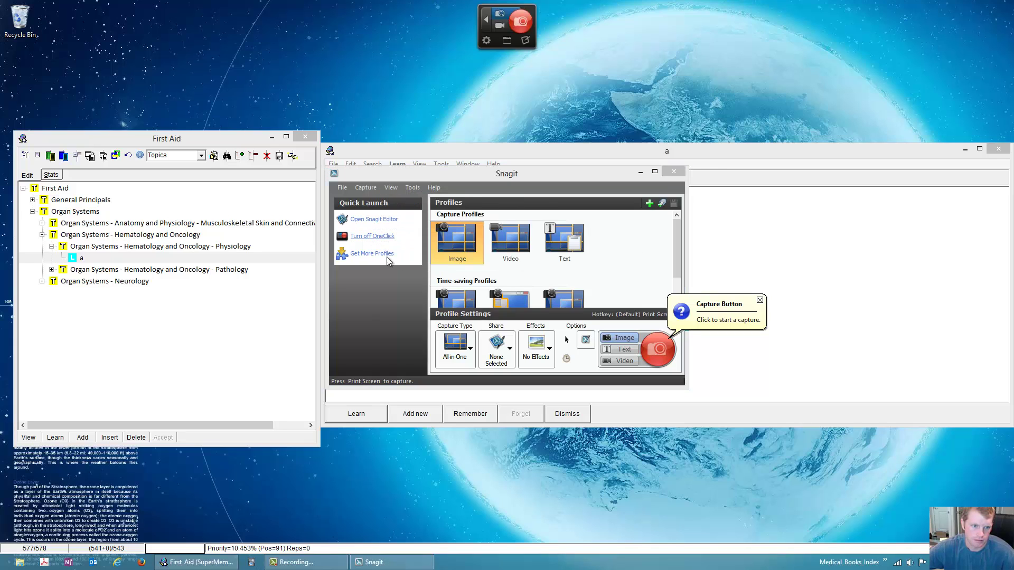
Assign Control+Alt+S as the All-in-One image capture hotkey and close the main Snagit window.
click(486, 35)
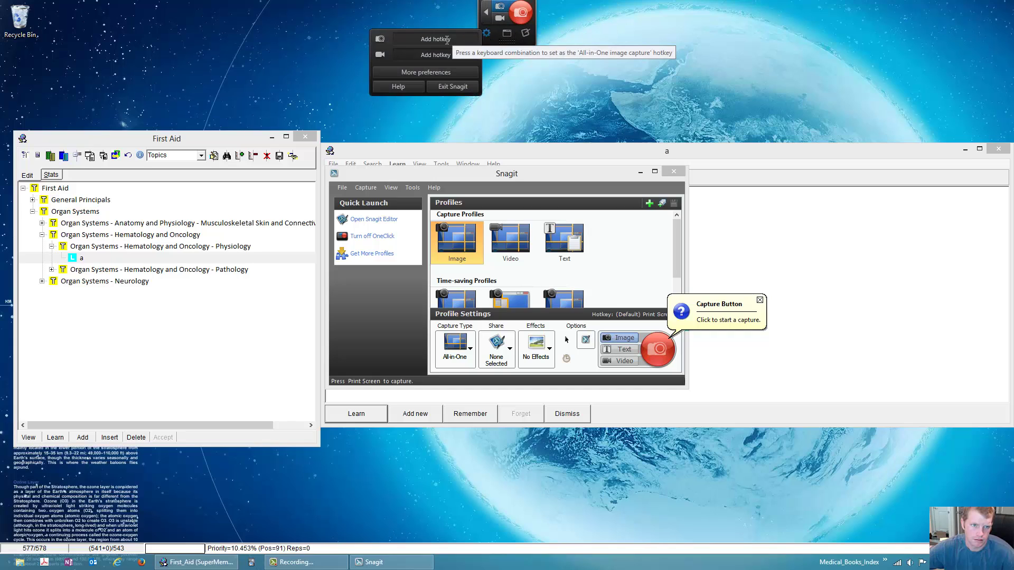
click(447, 39)
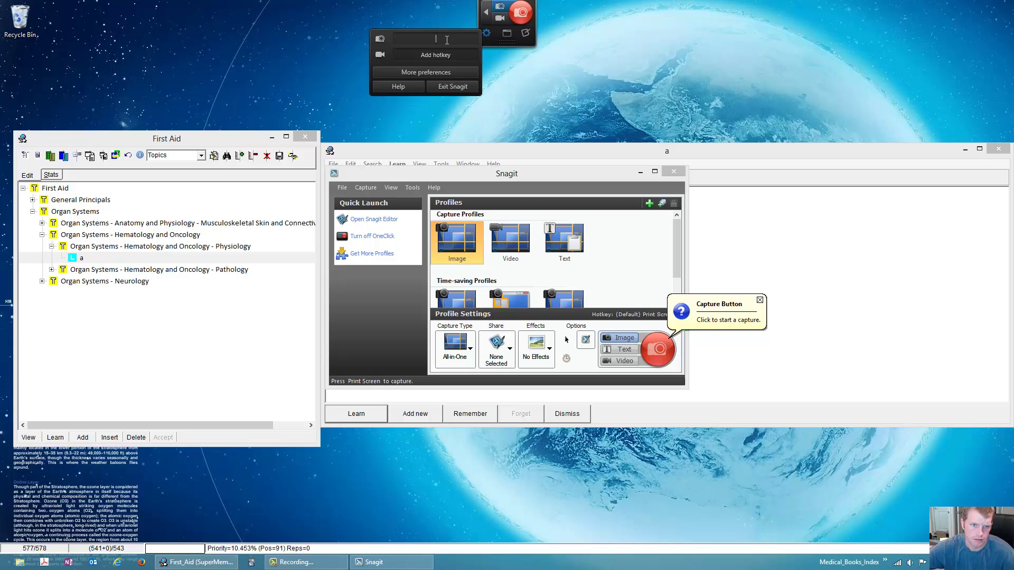
key(ctrl+alt+s)
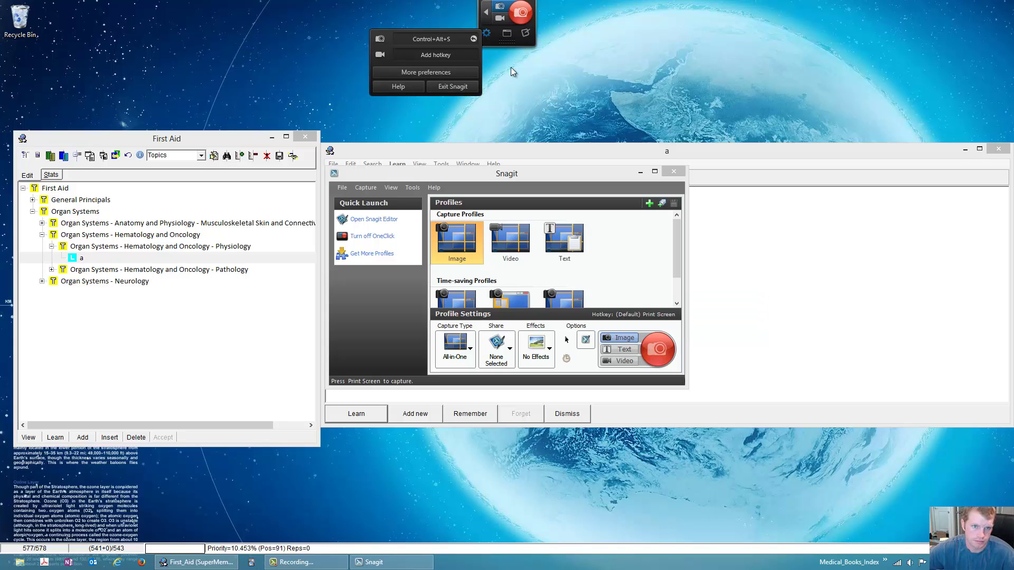
mouse_move(509, 11)
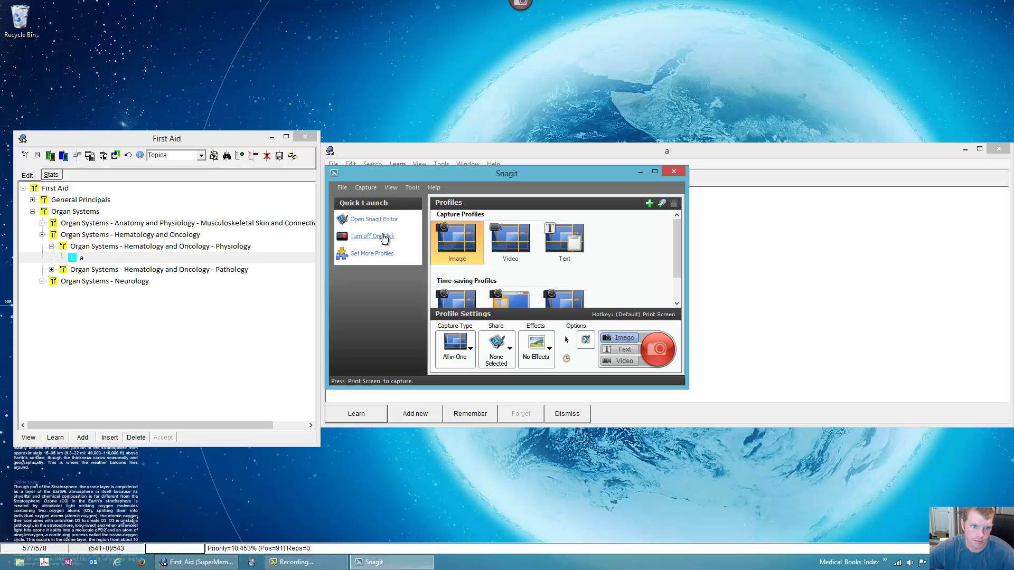
click(674, 171)
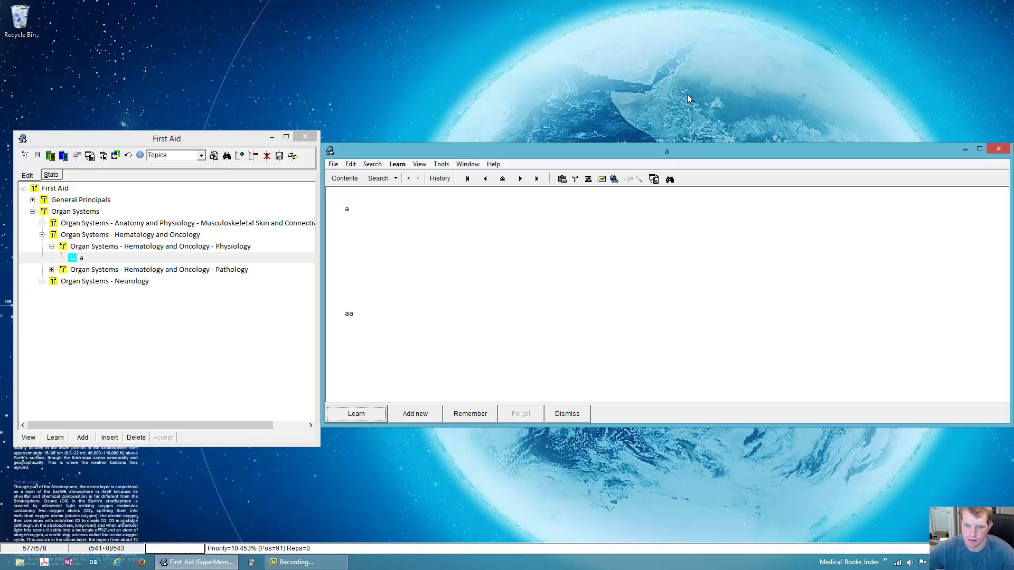
Capture the coagulation pathway diagram with Snagit and copy the whole image from the enlarged Snagit Editor.
key(Print)
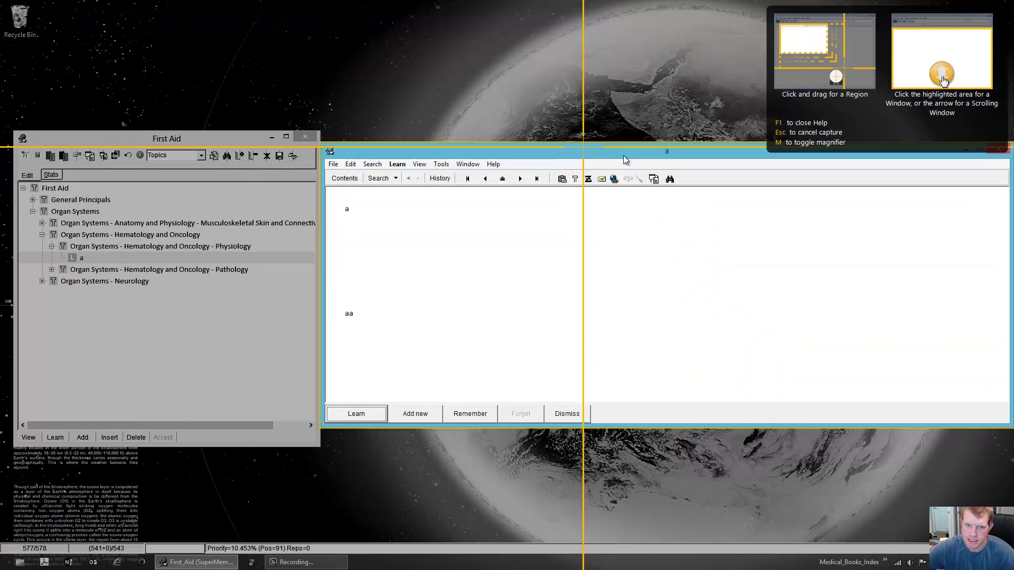
click(623, 155)
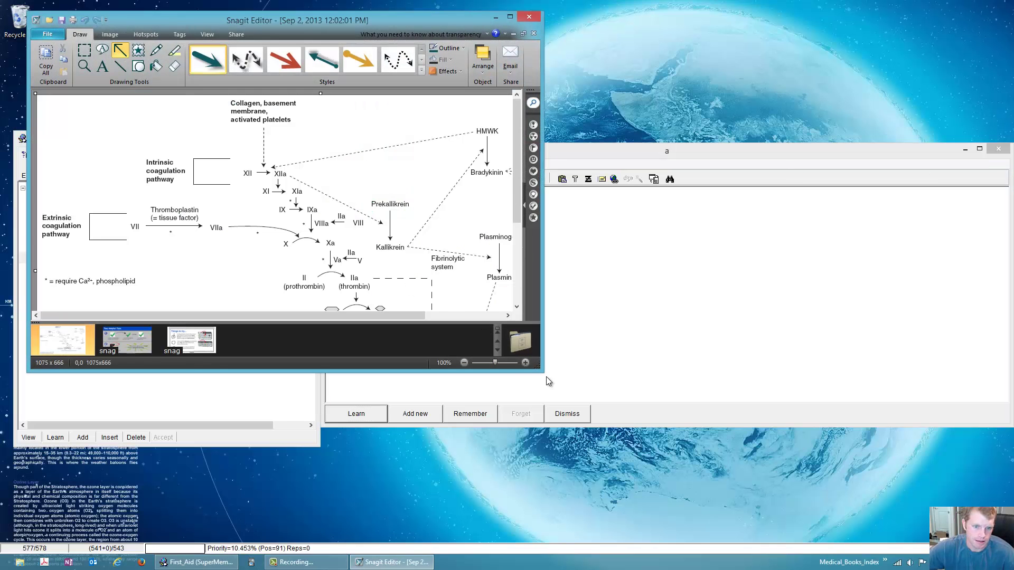
drag(545, 374, 653, 501)
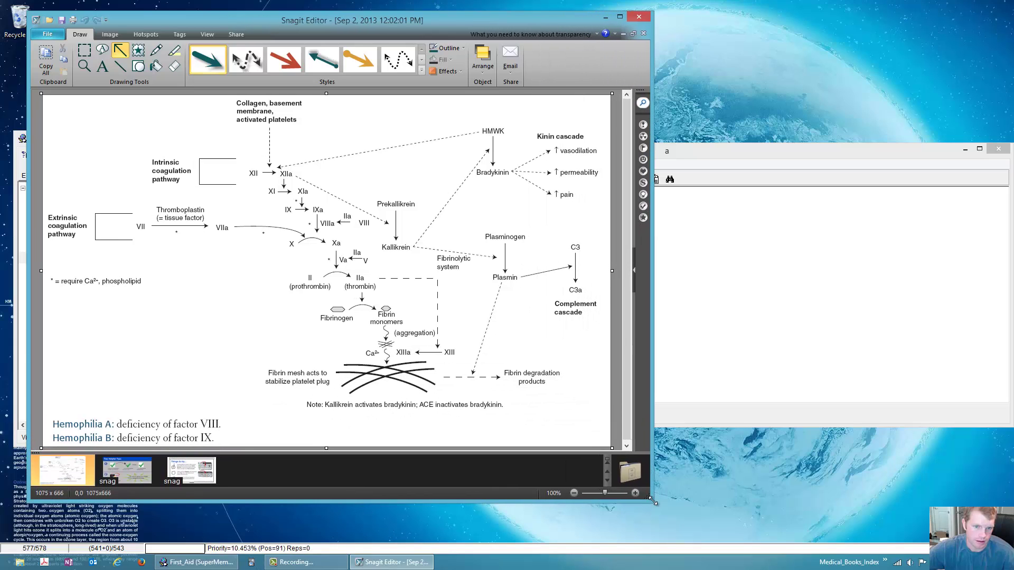
click(55, 66)
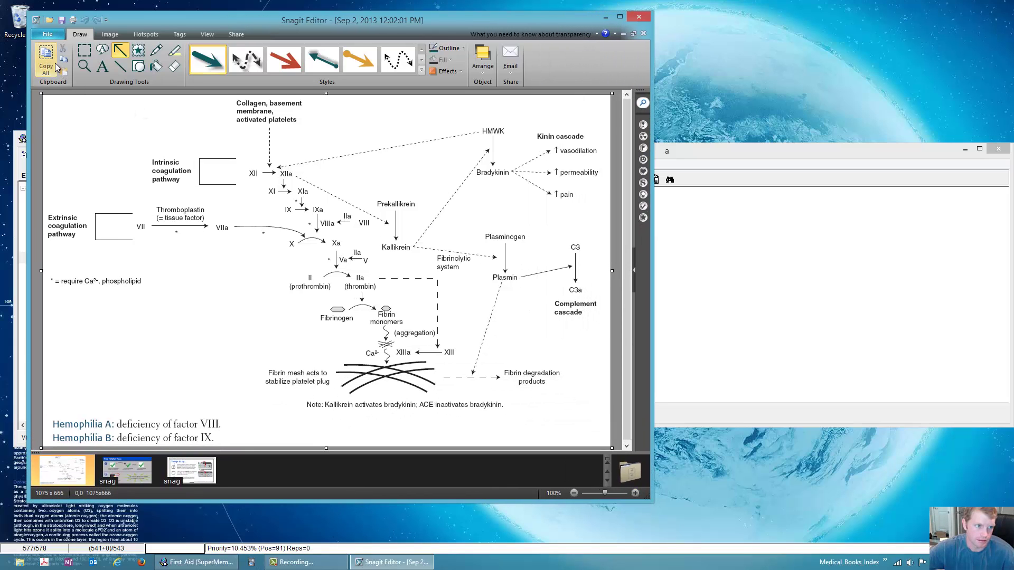
Switch to SuperMemo and open the question and answer fields of element "a" for editing.
click(746, 151)
click(790, 276)
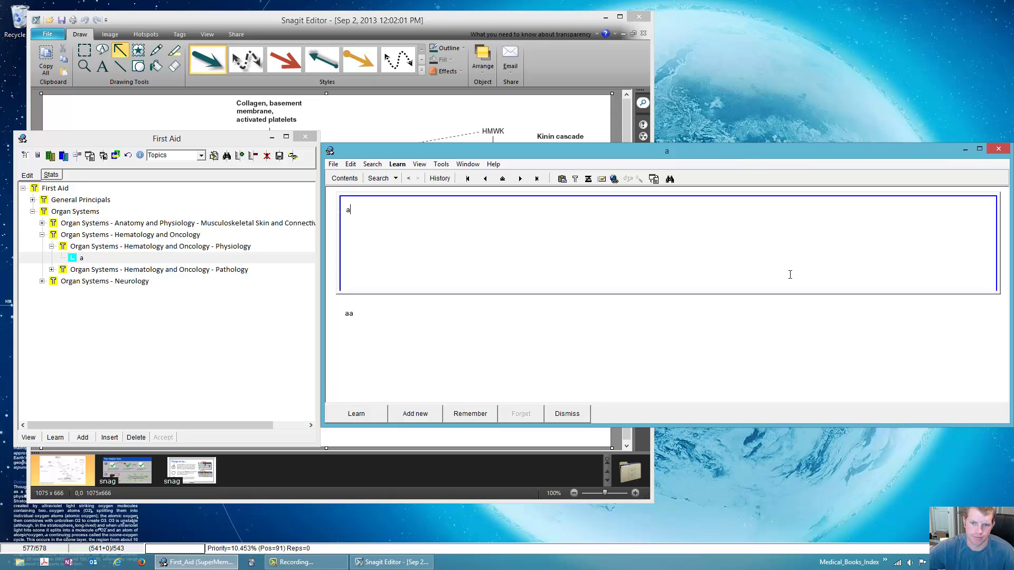
click(618, 333)
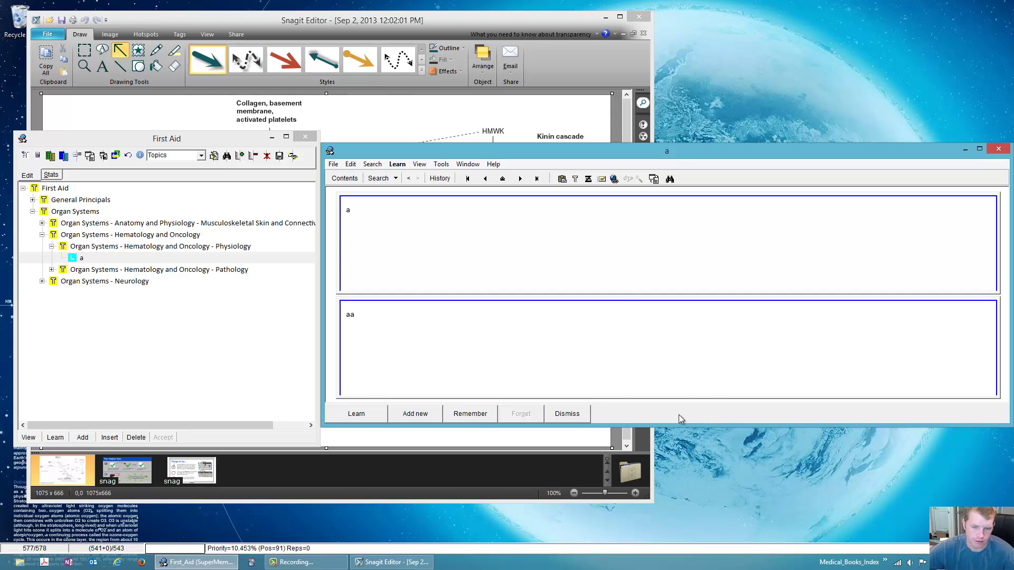
right_click(697, 413)
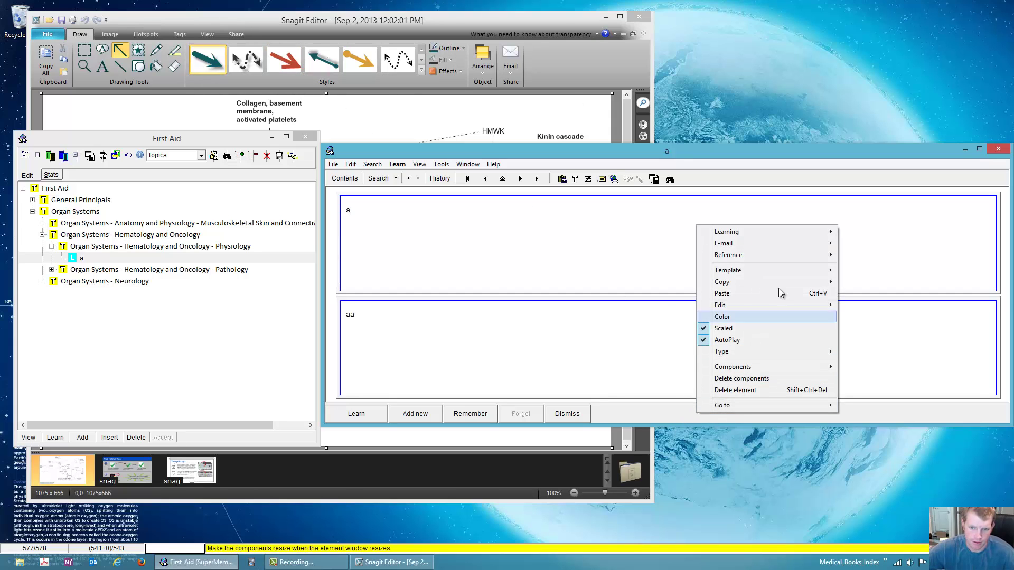
mouse_move(781, 273)
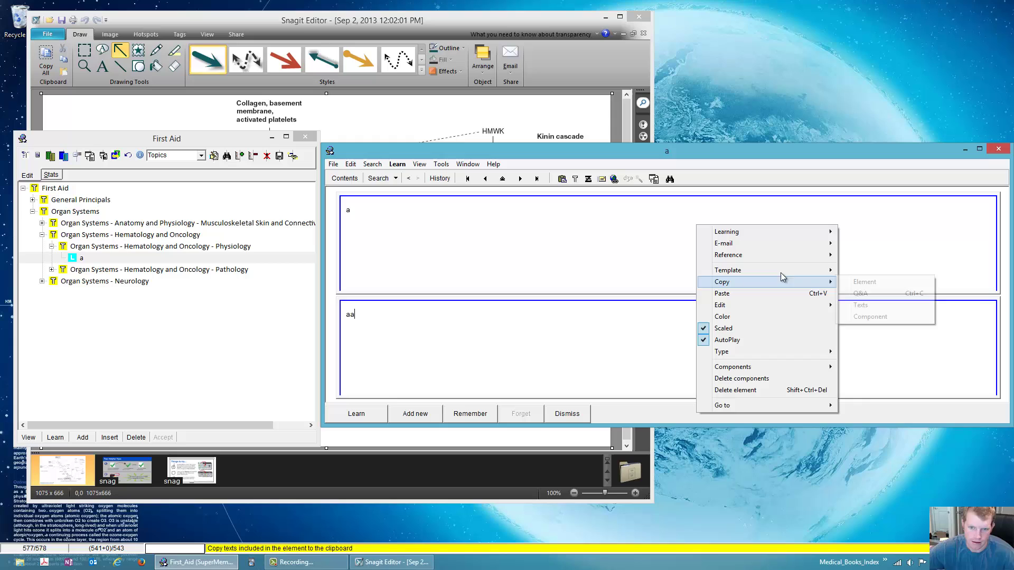
click(649, 413)
click(137, 245)
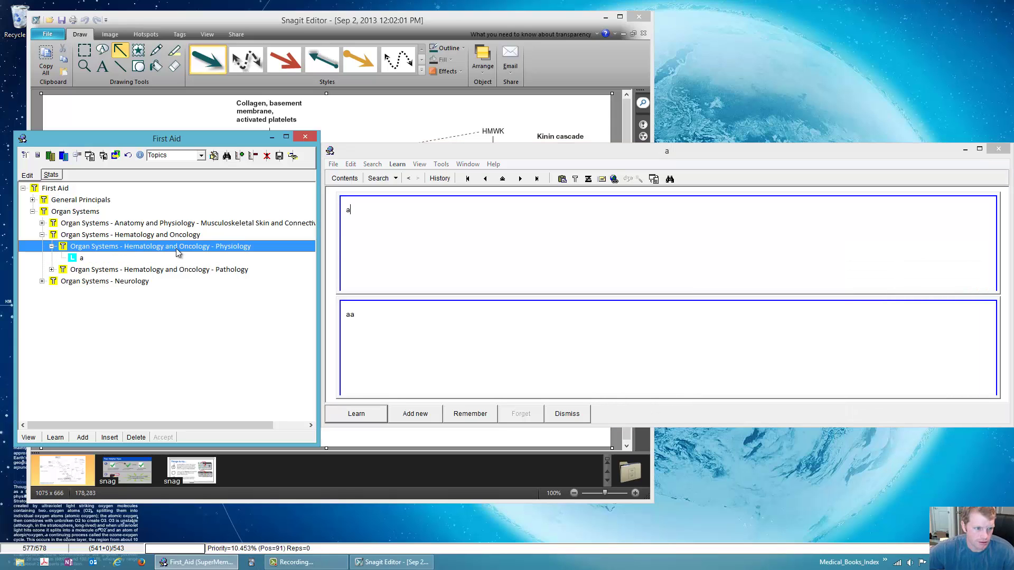
right_click(102, 243)
mouse_move(173, 248)
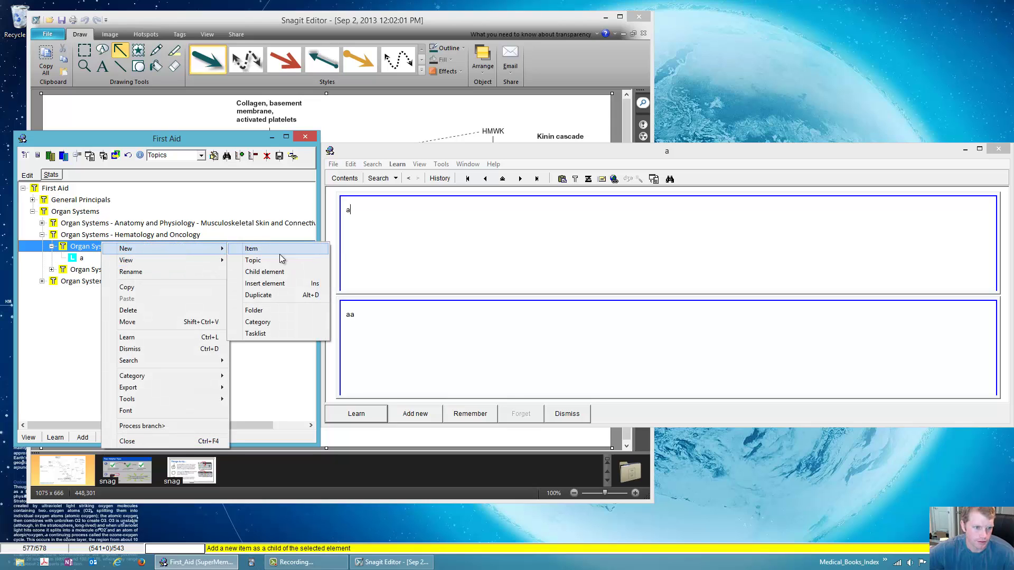
click(292, 434)
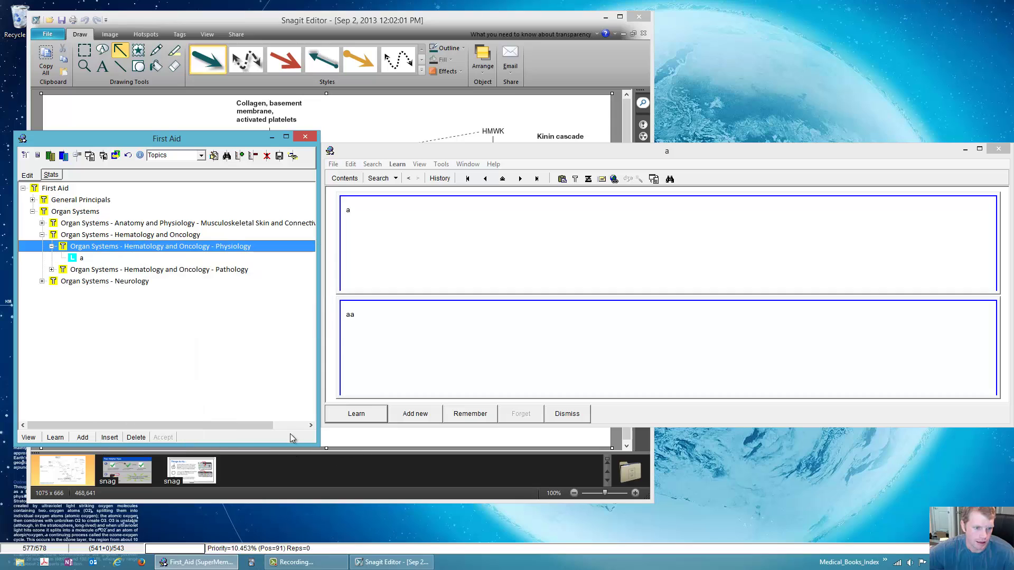
click(72, 258)
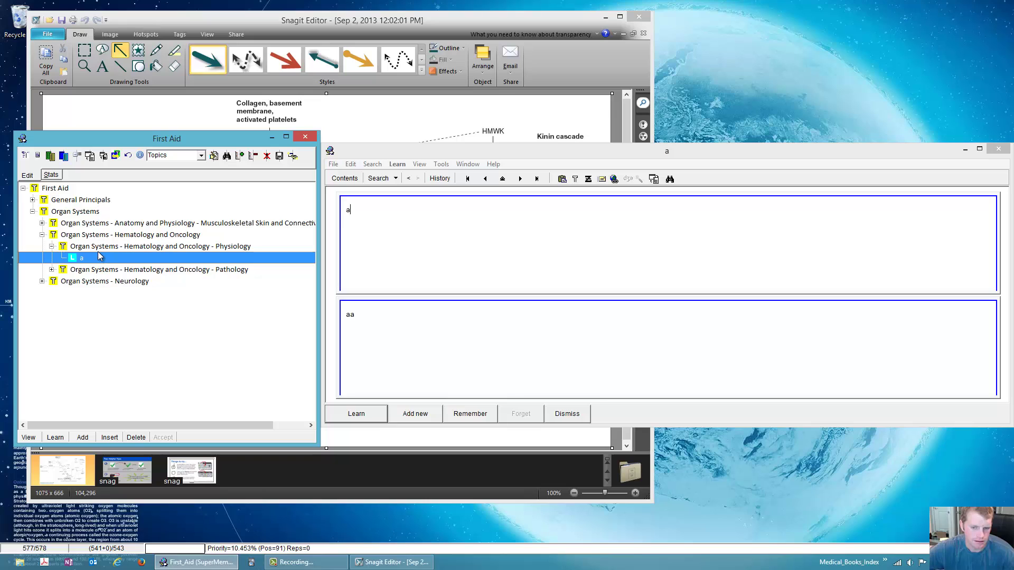
click(444, 157)
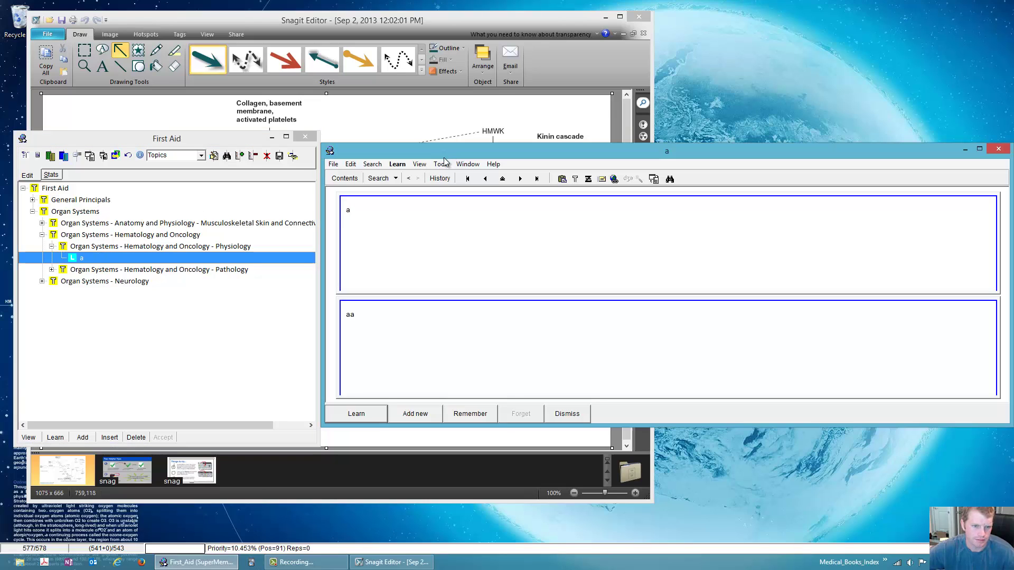
click(398, 164)
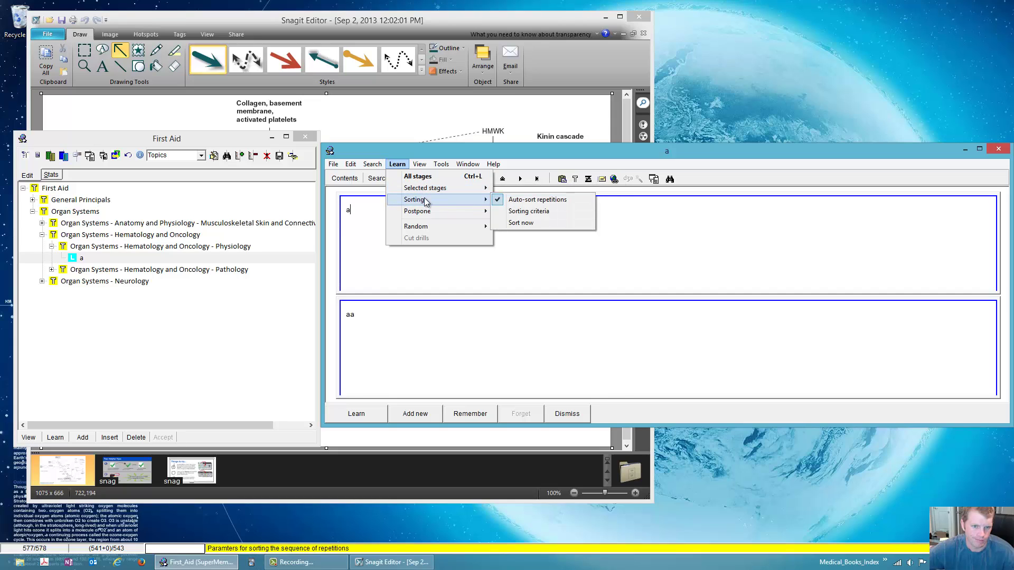
mouse_move(430, 211)
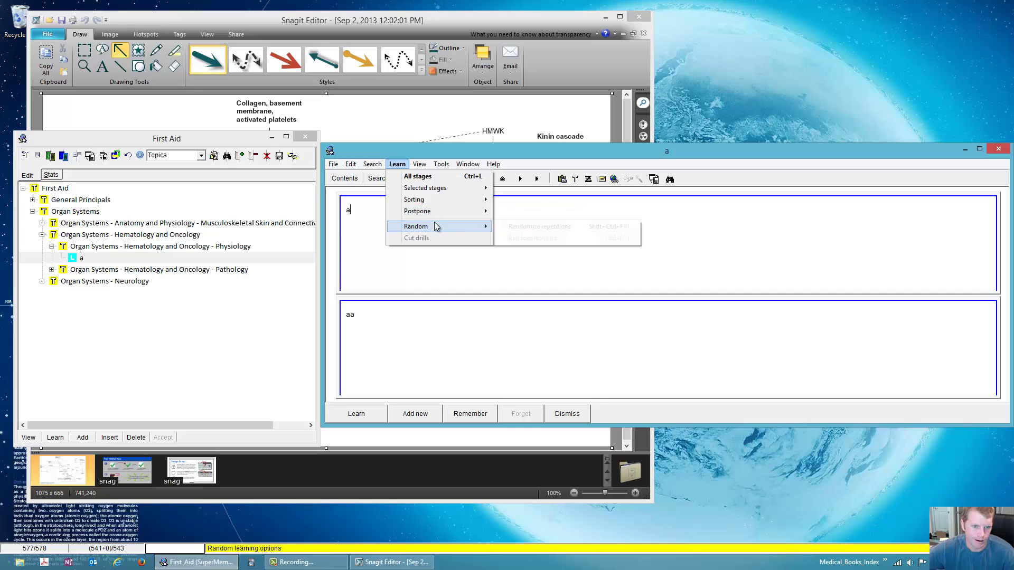
mouse_move(433, 188)
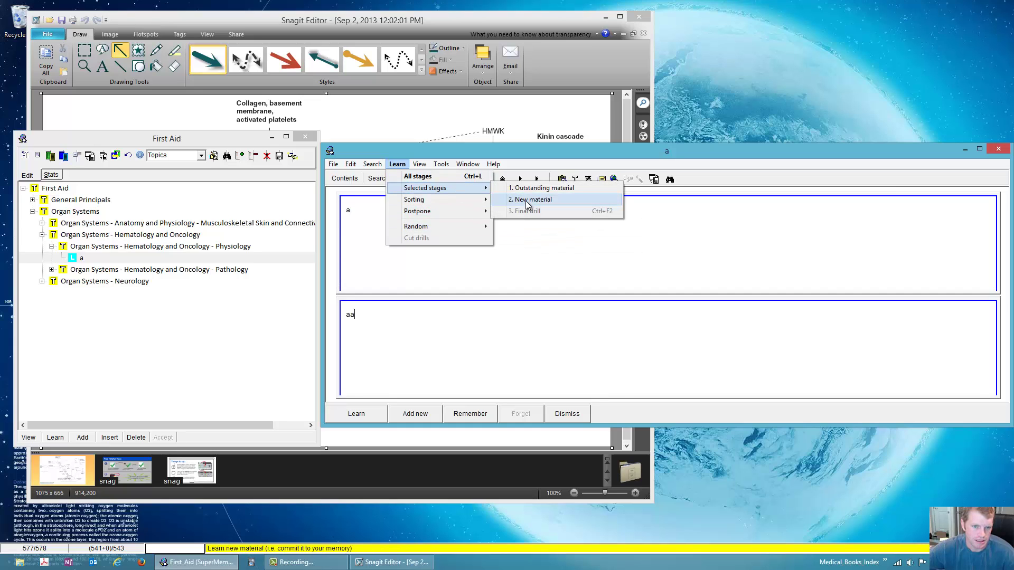
mouse_move(468, 203)
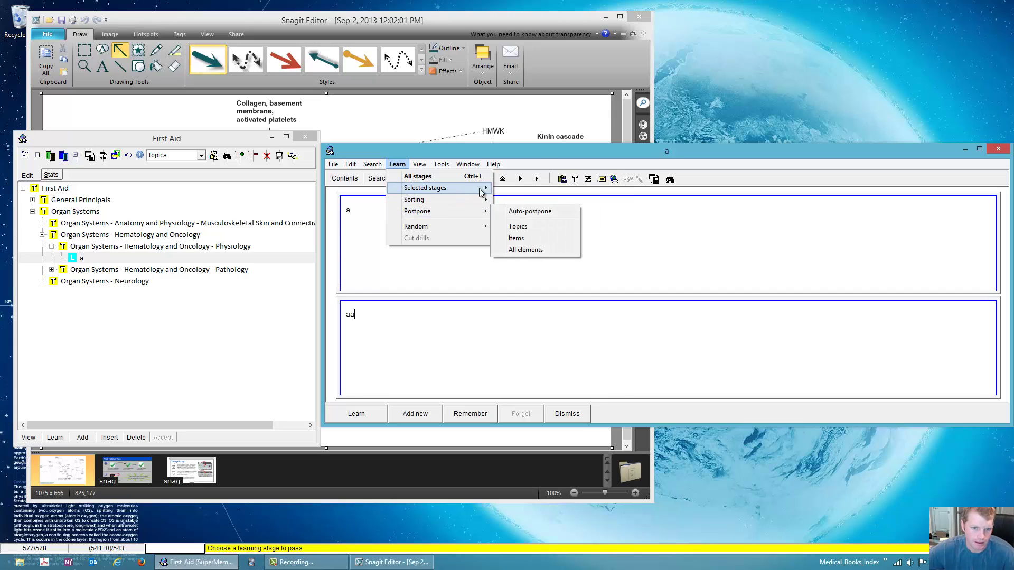
click(561, 151)
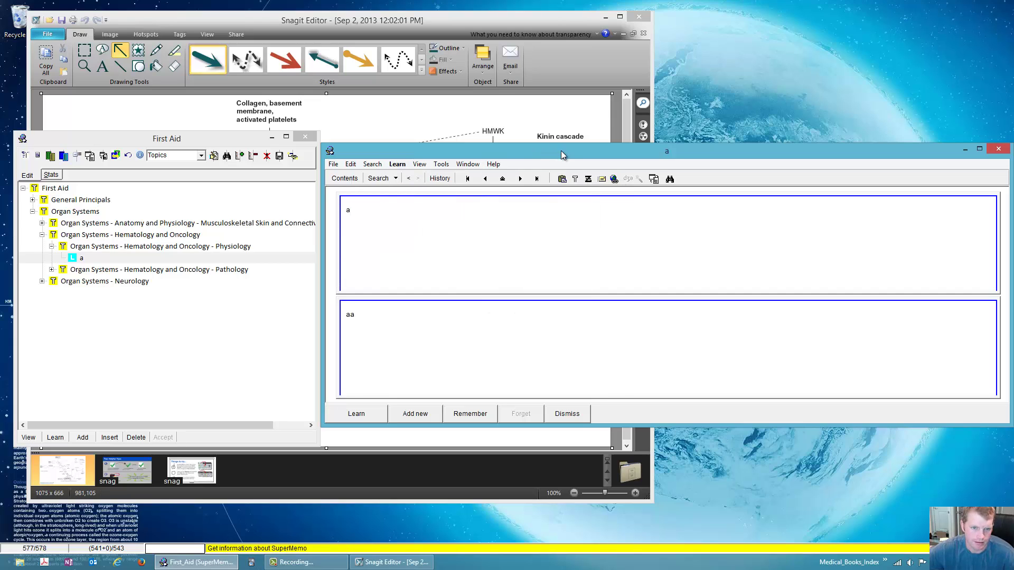
right_click(73, 258)
click(55, 261)
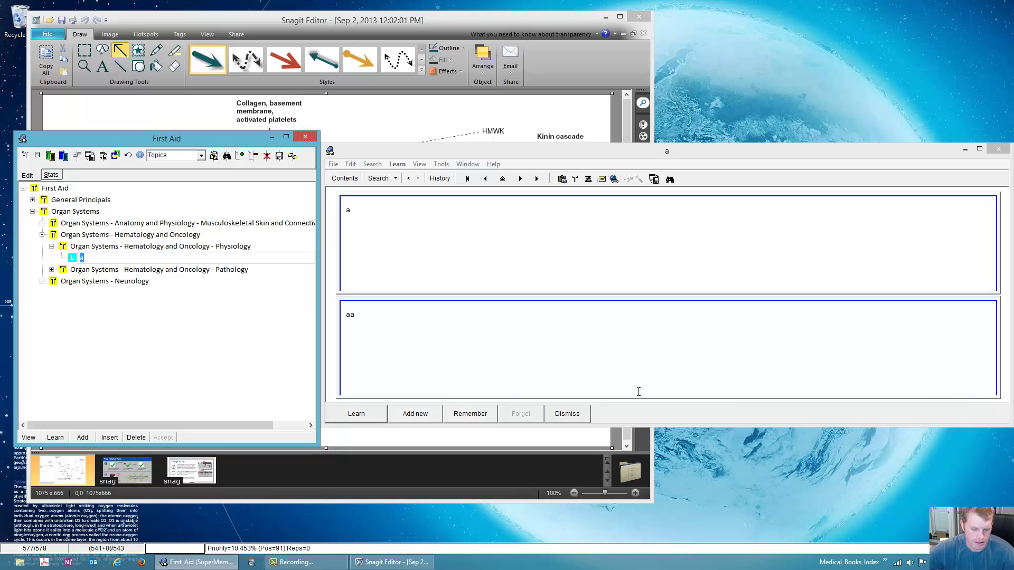
Add a new item under Organ Systems - Hematology and Oncology - Physiology.
click(651, 411)
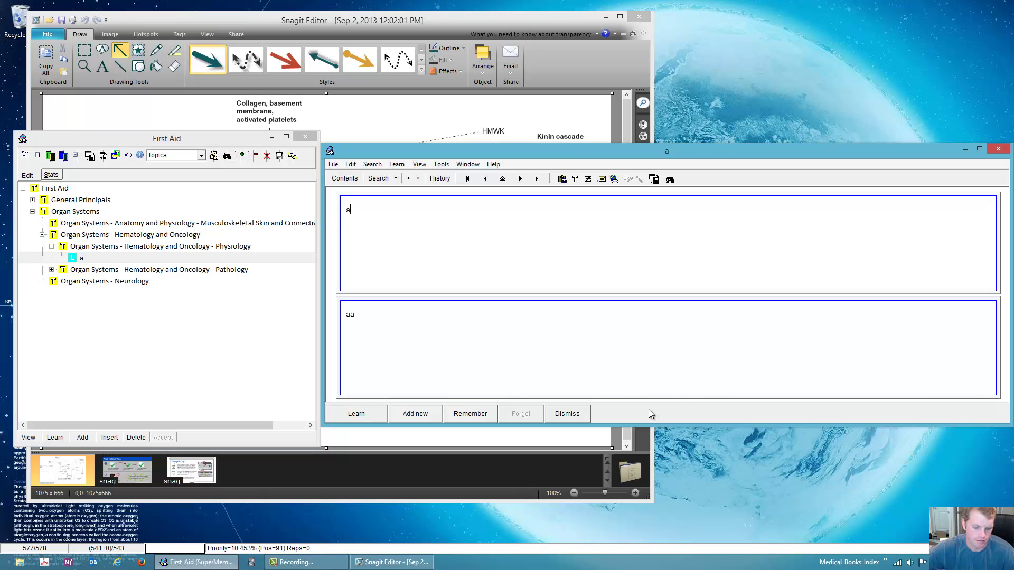
key(alt+a)
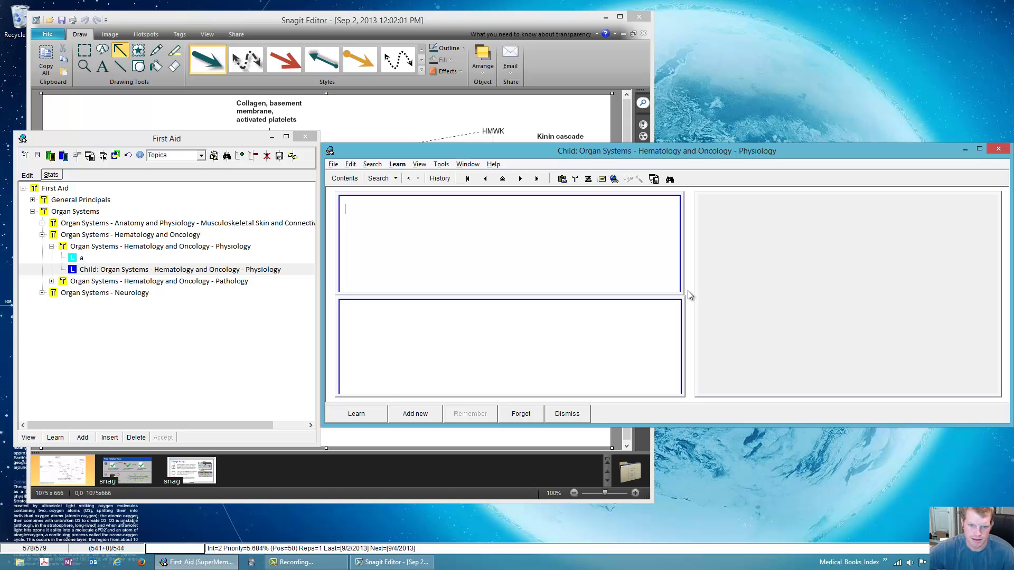
Apply the Image_Occlusion template to the new child item under Hematology and Oncology - Physiology.
right_click(685, 410)
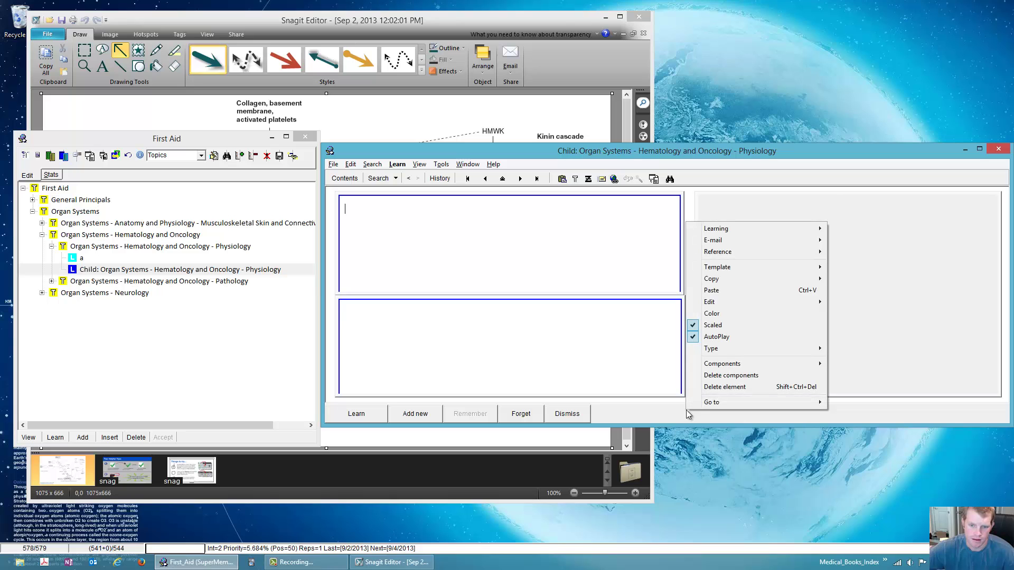
mouse_move(766, 270)
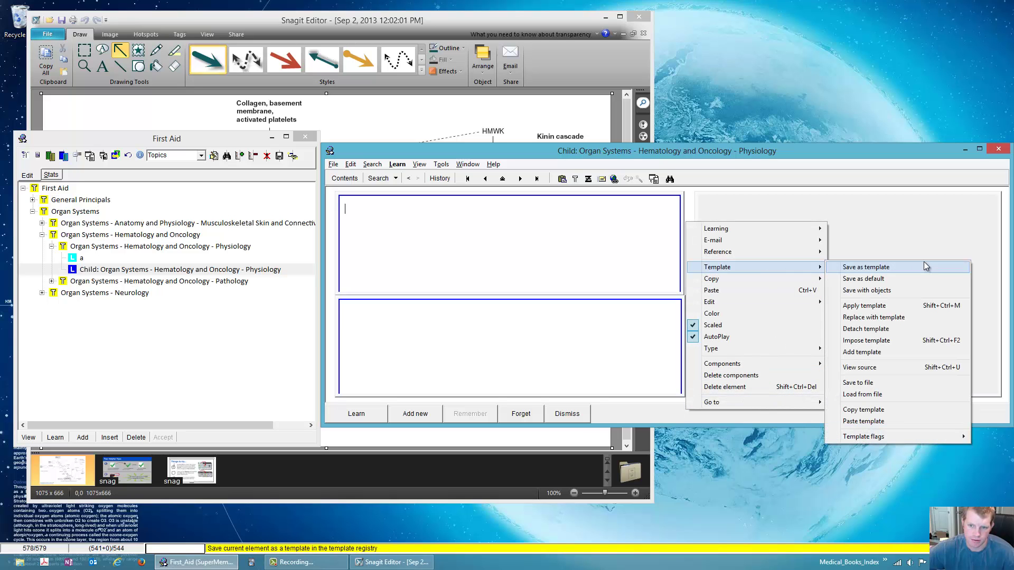
click(903, 307)
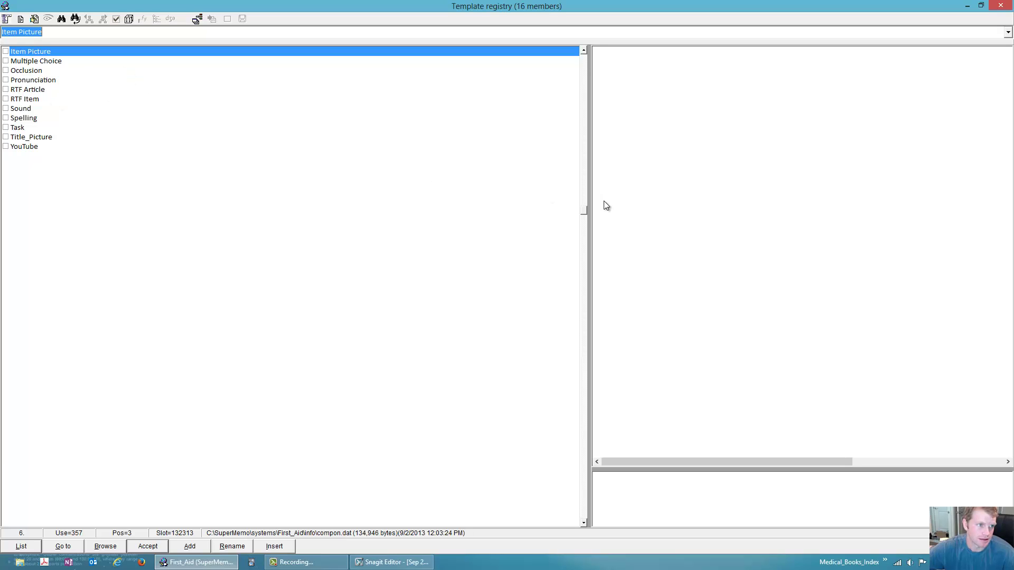
drag(586, 210, 568, 62)
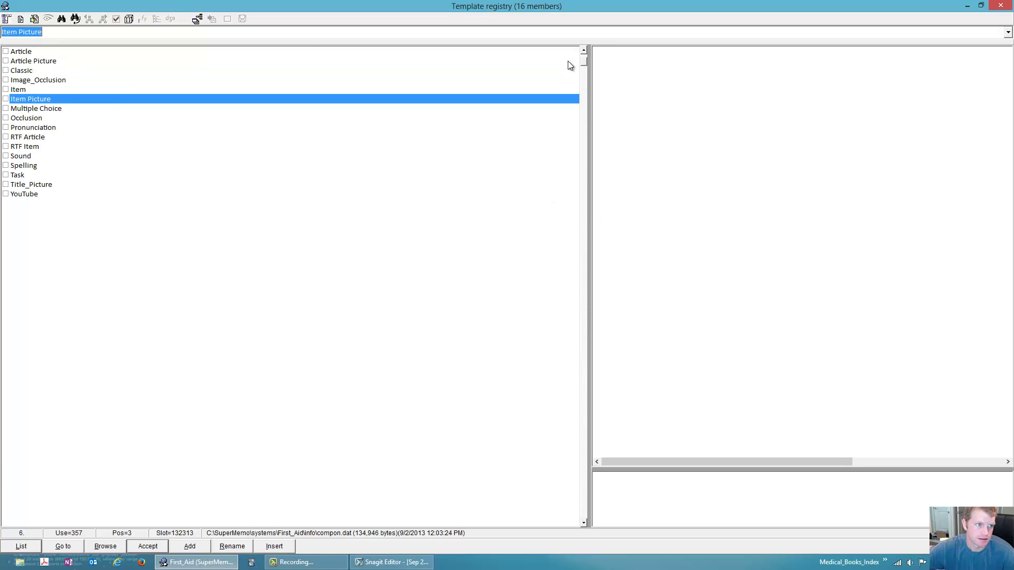
click(7, 80)
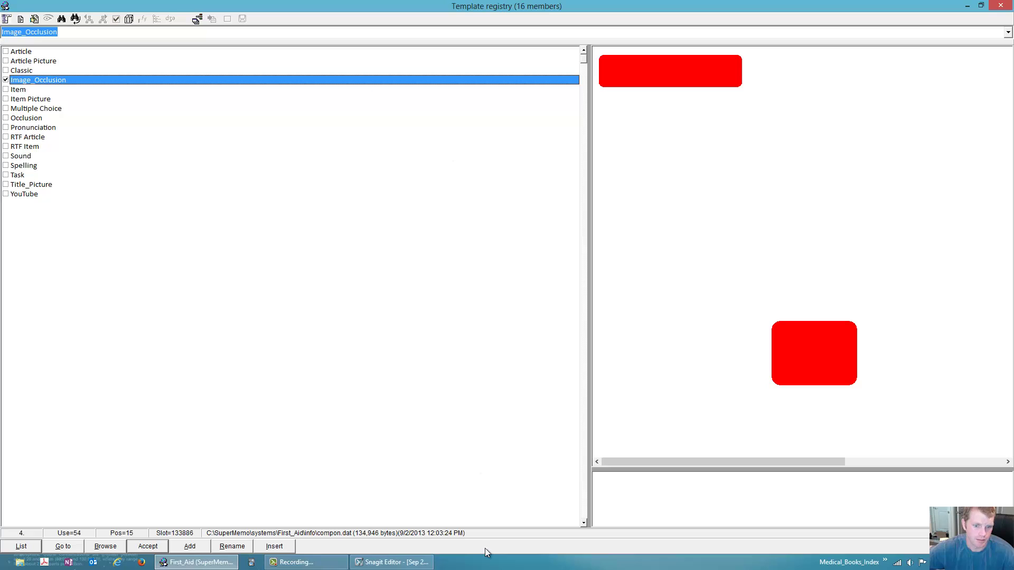
click(154, 547)
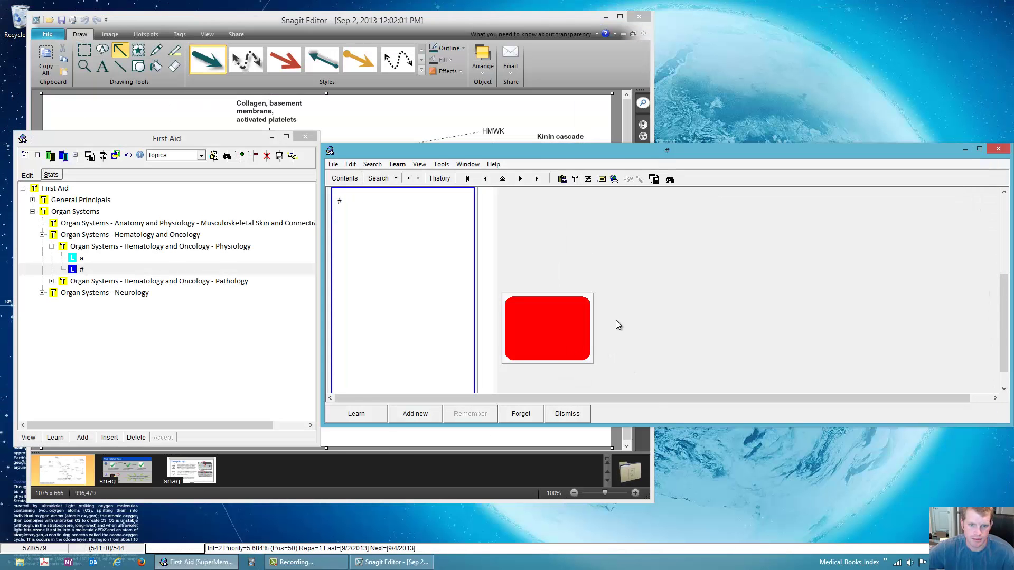
Paste the copied diagram into the item's large image component and register it as "coagulation pathway diagram".
right_click(694, 262)
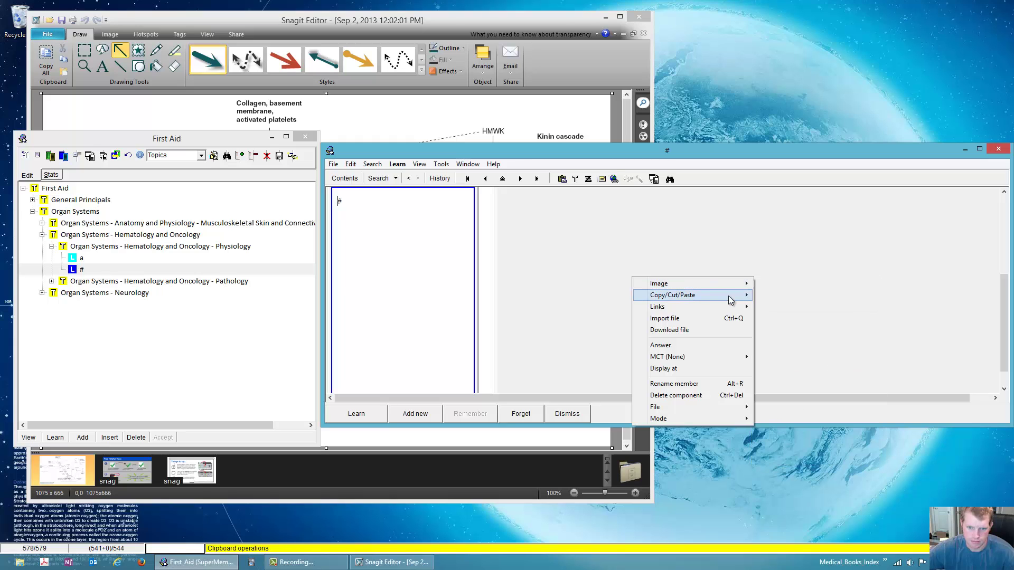
mouse_move(729, 296)
click(783, 333)
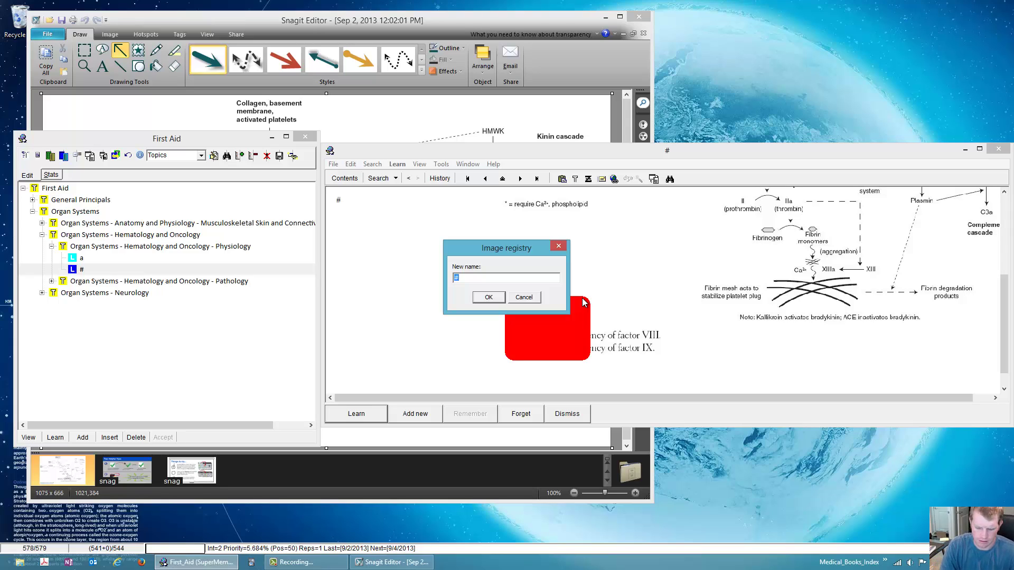
text(c)
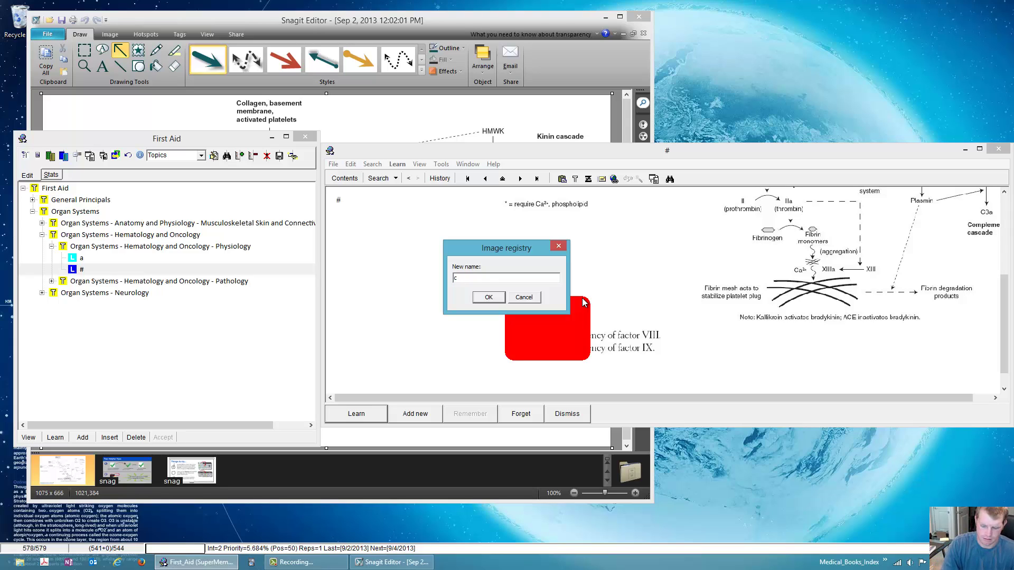
text(oagulati)
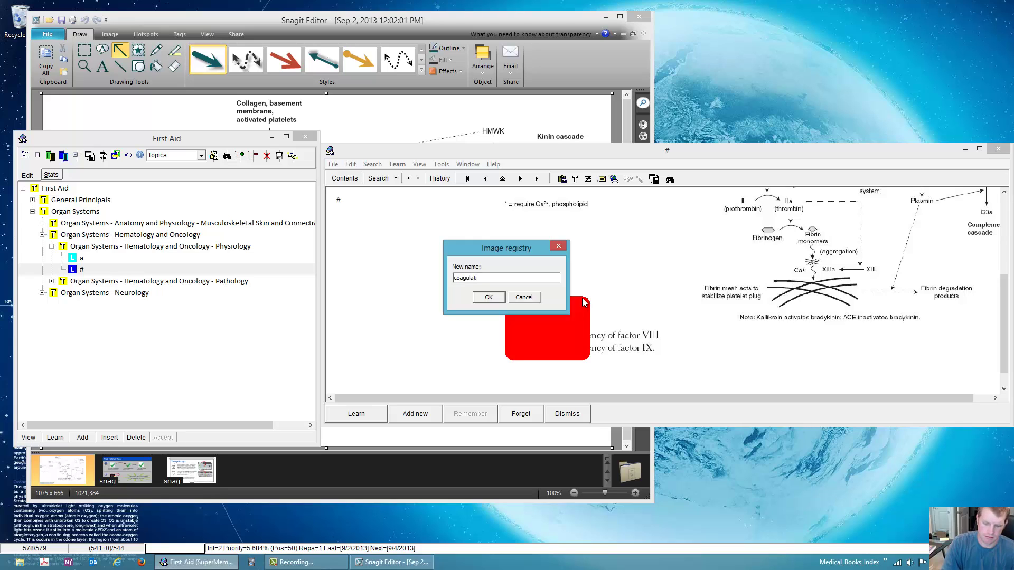
text(on pathway )
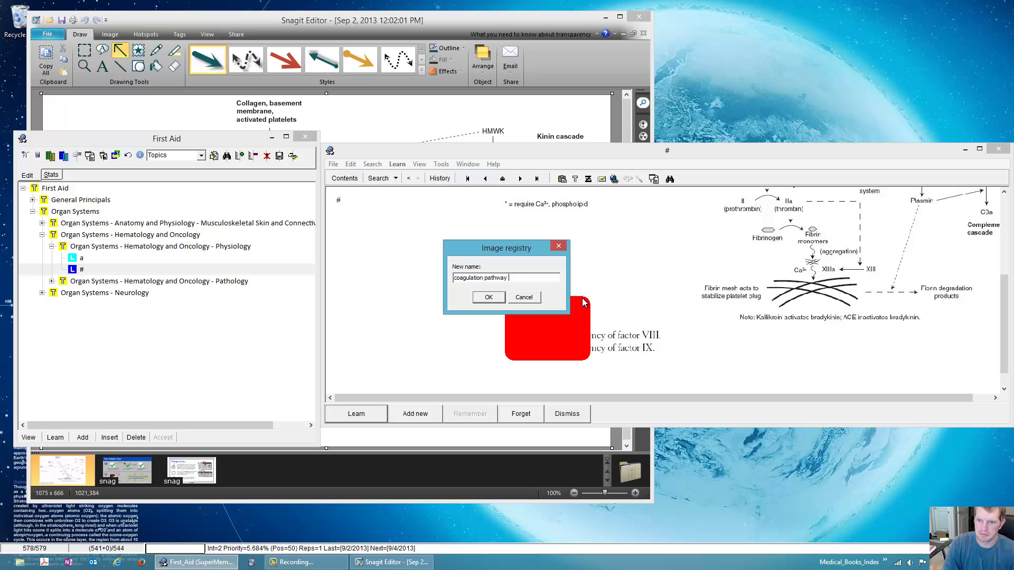
text(diagram)
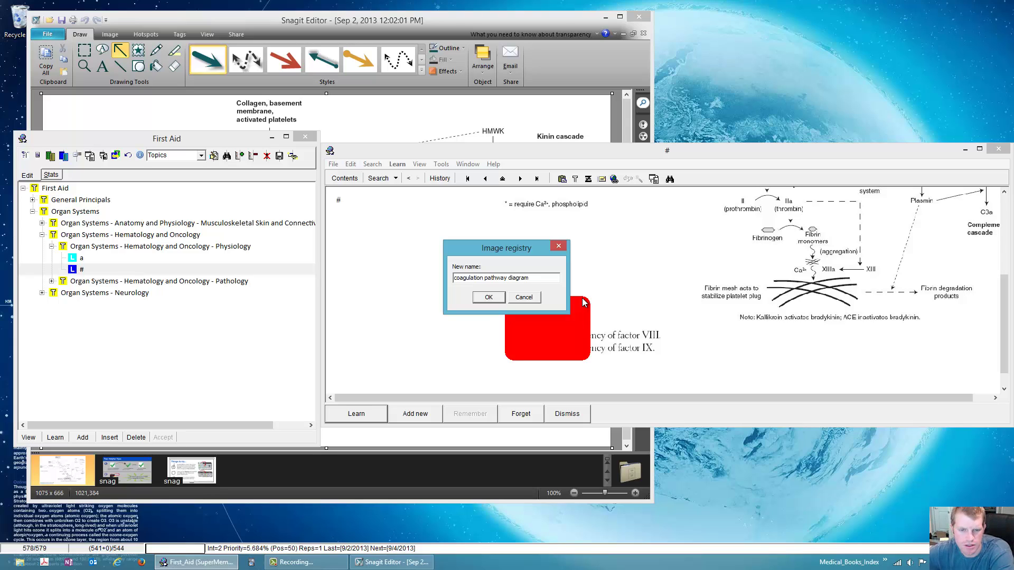
click(492, 296)
Preview several stored pictures in the image registry, including the dermatomes, neural tube development and lymph node images, and close the registry.
click(372, 164)
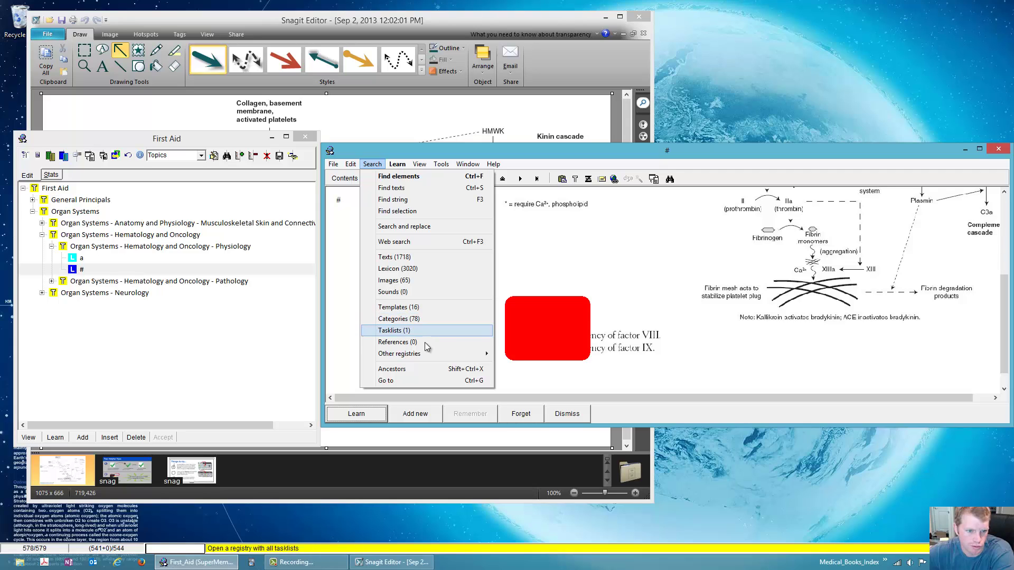
mouse_move(458, 354)
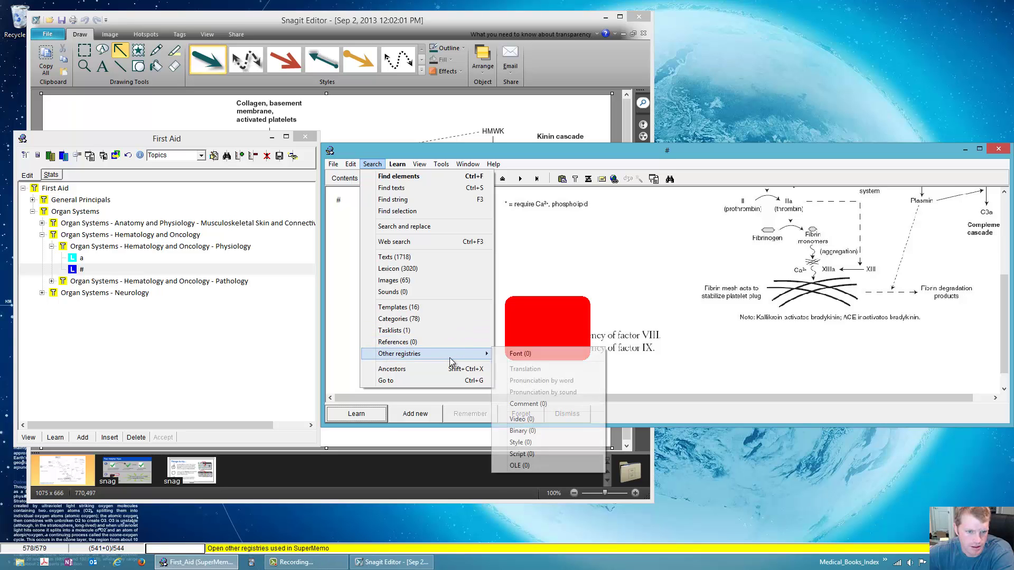
click(431, 282)
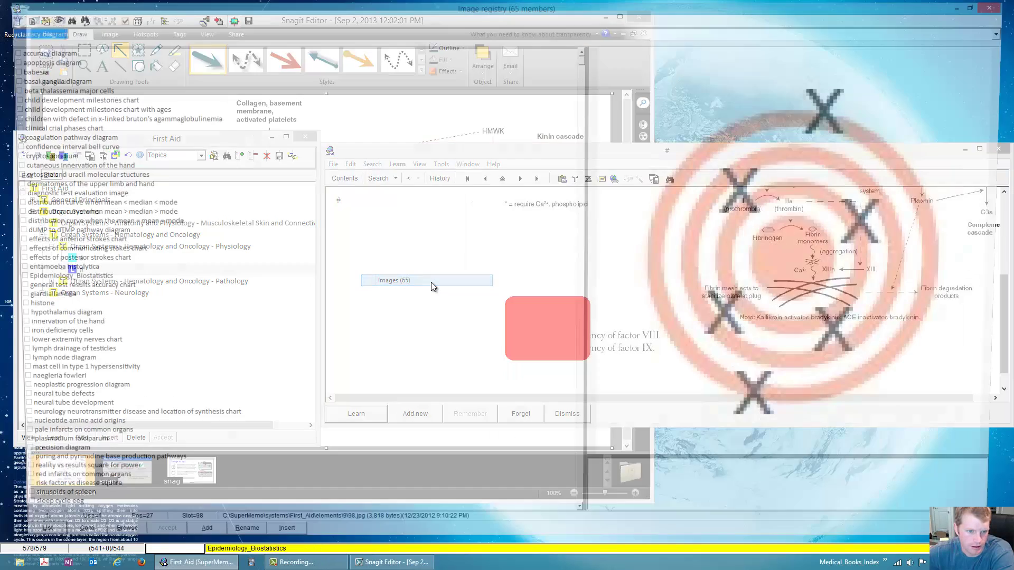
click(124, 190)
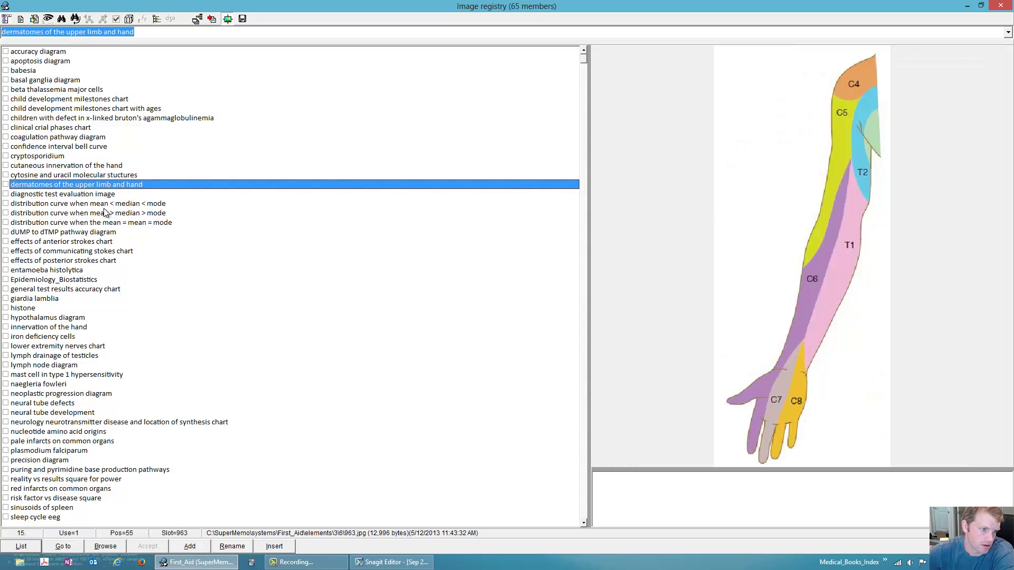
click(119, 207)
click(120, 212)
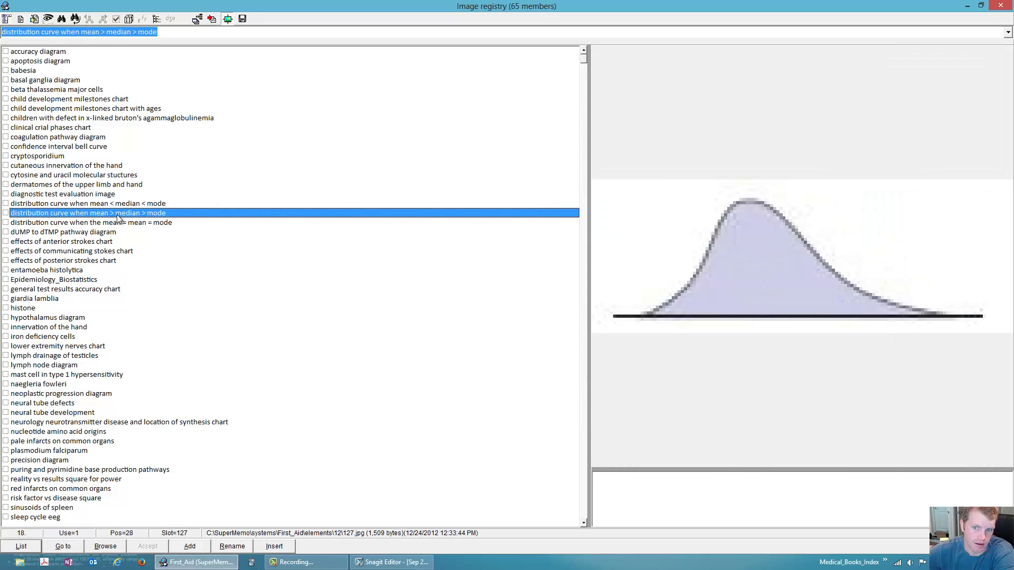
click(103, 232)
click(113, 280)
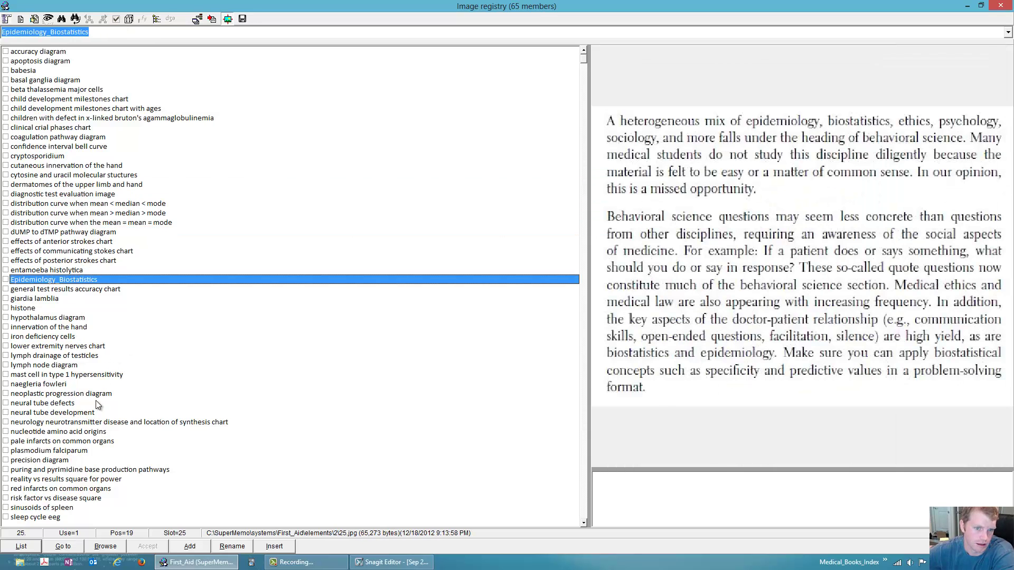
click(105, 413)
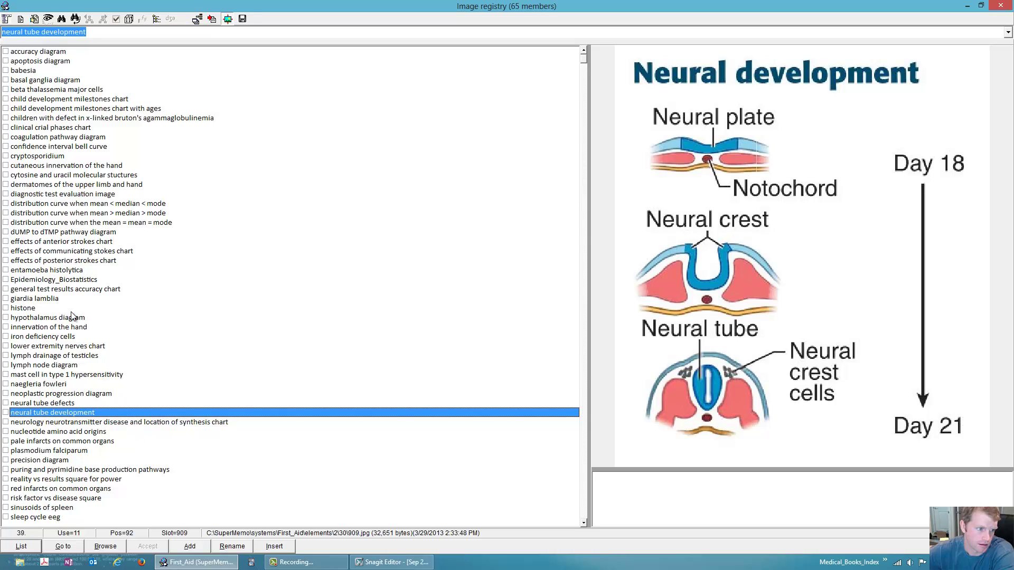
click(37, 518)
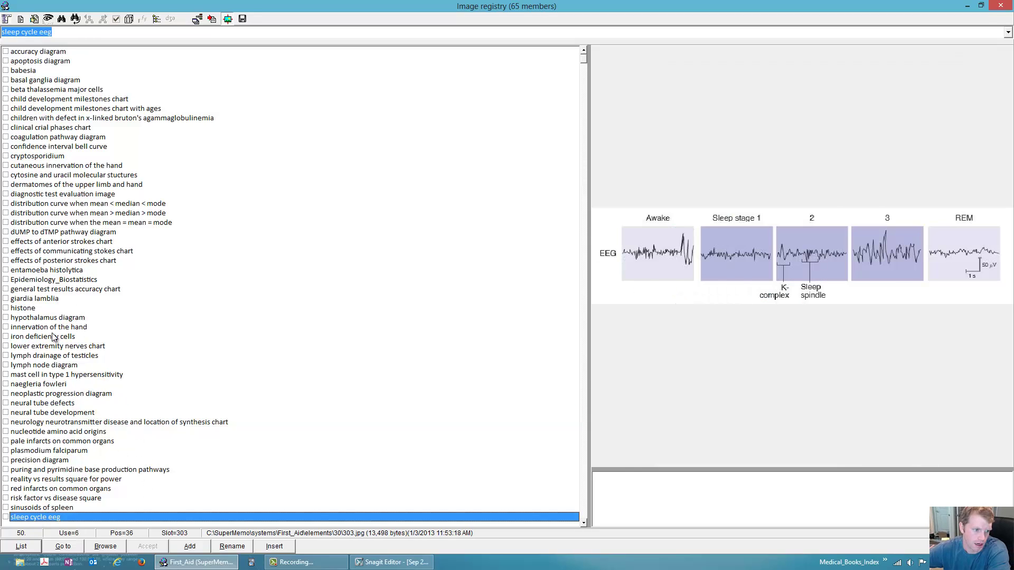
click(54, 328)
click(59, 196)
click(53, 128)
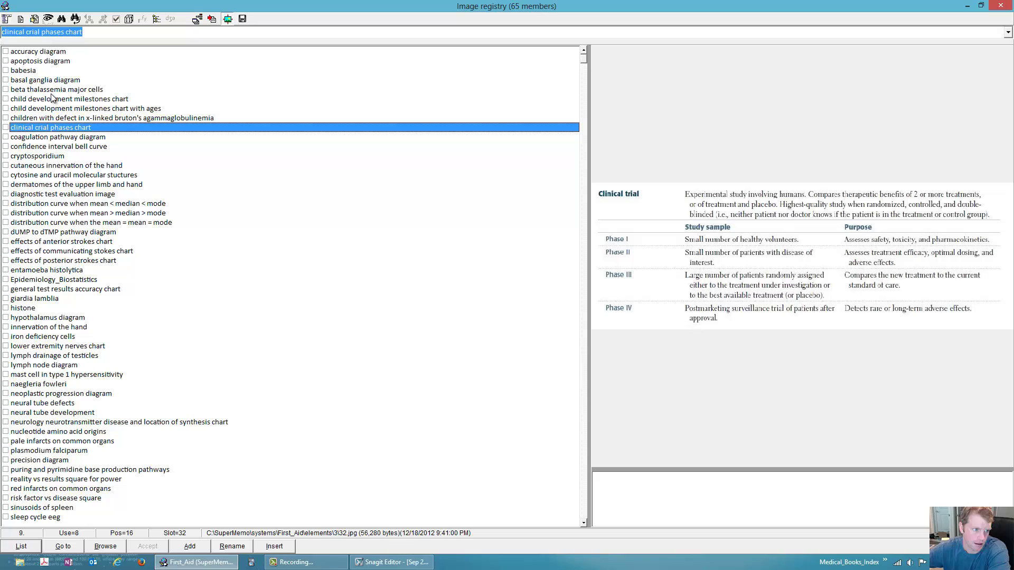
click(51, 365)
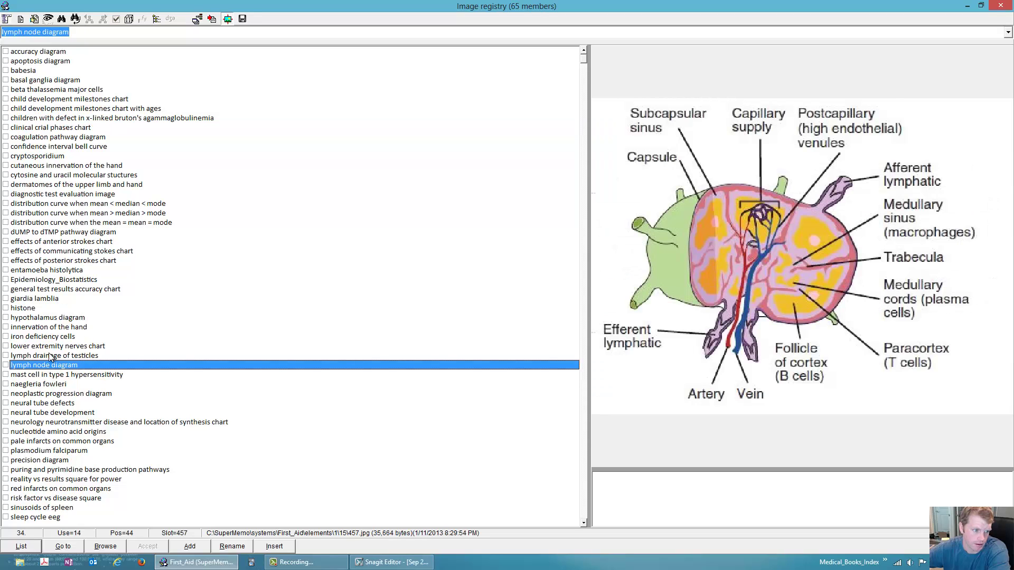
click(50, 356)
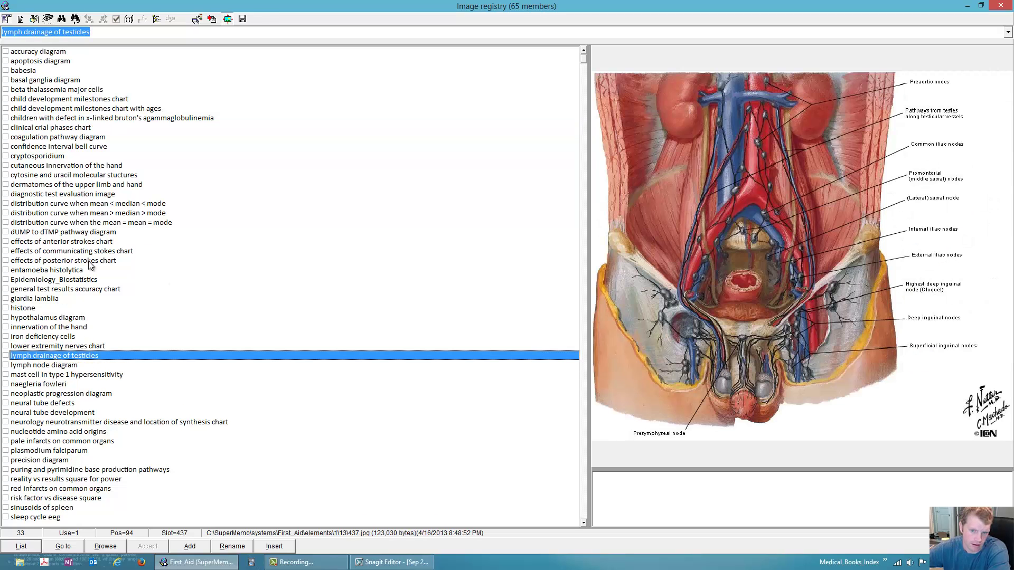
click(49, 433)
click(64, 490)
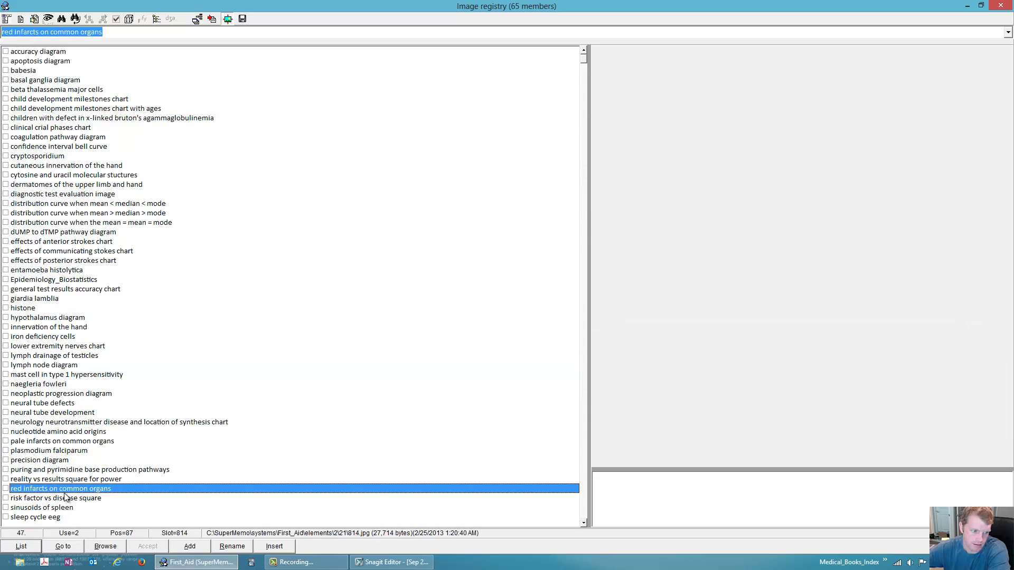
click(1001, 6)
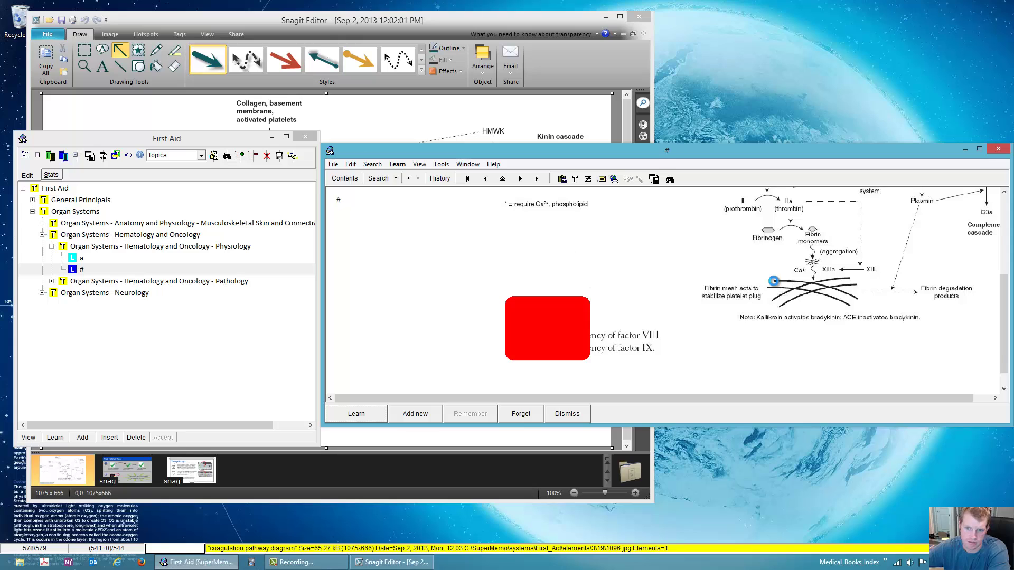
right_click(727, 290)
mouse_move(755, 312)
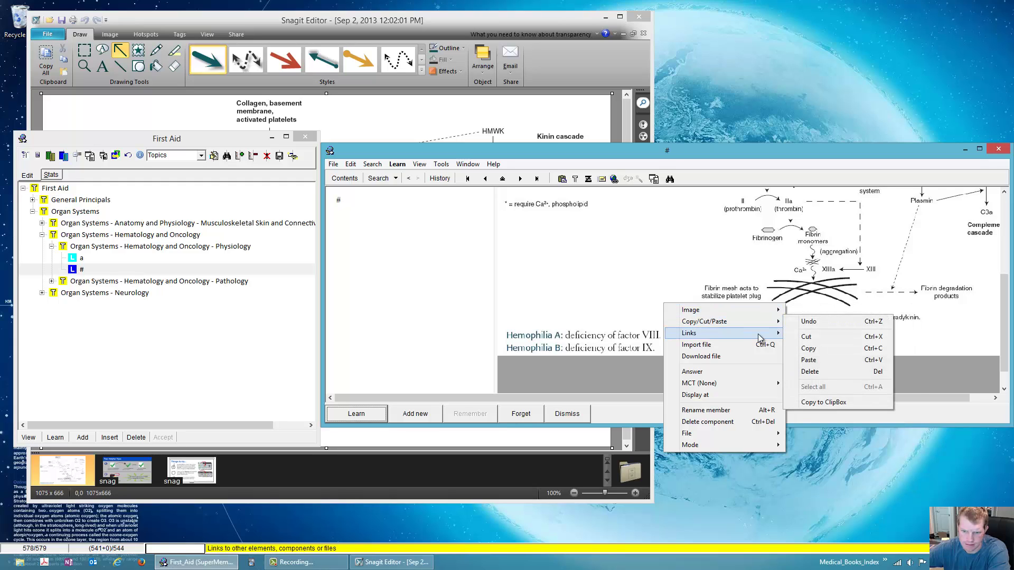
mouse_move(760, 338)
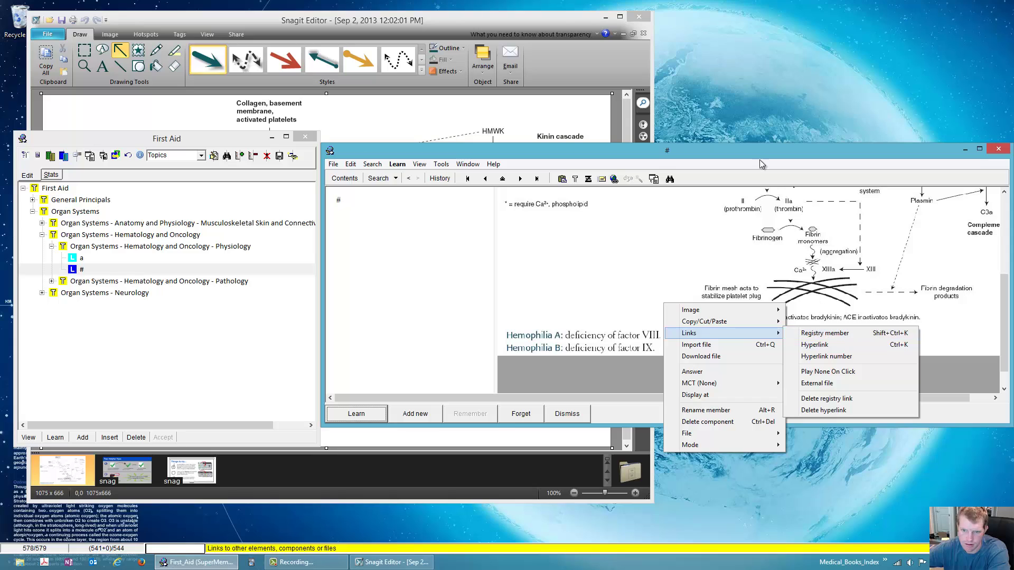
click(777, 221)
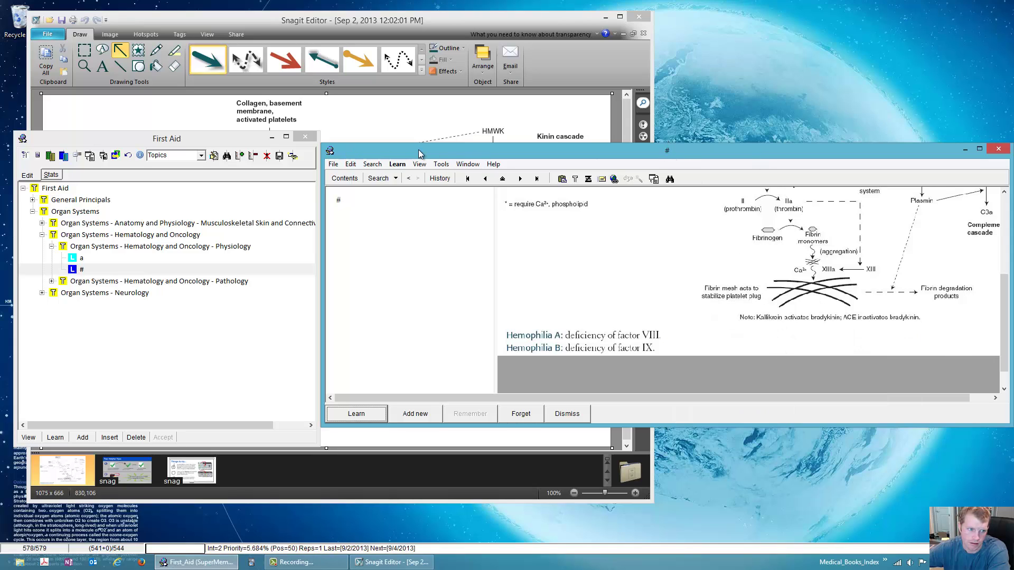
Maximize the element window to show the whole coagulation diagram beside its text fields.
double_click(662, 148)
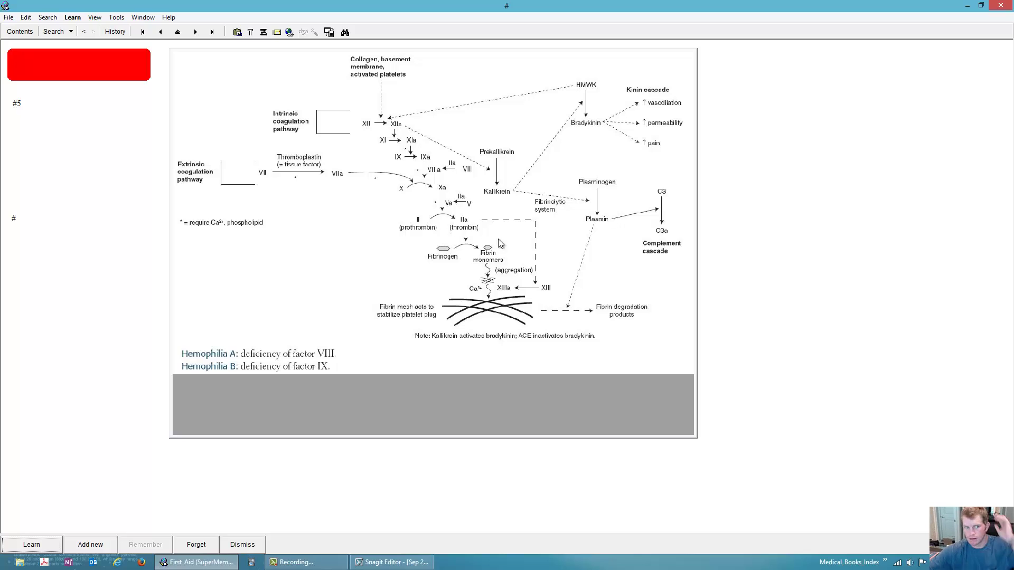
right_click(438, 219)
mouse_move(506, 225)
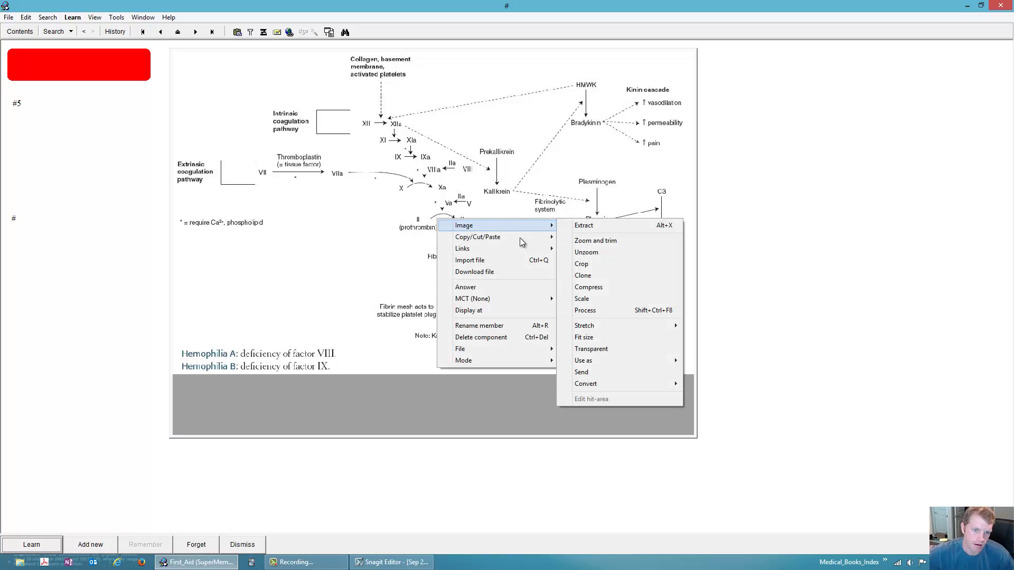
mouse_move(544, 250)
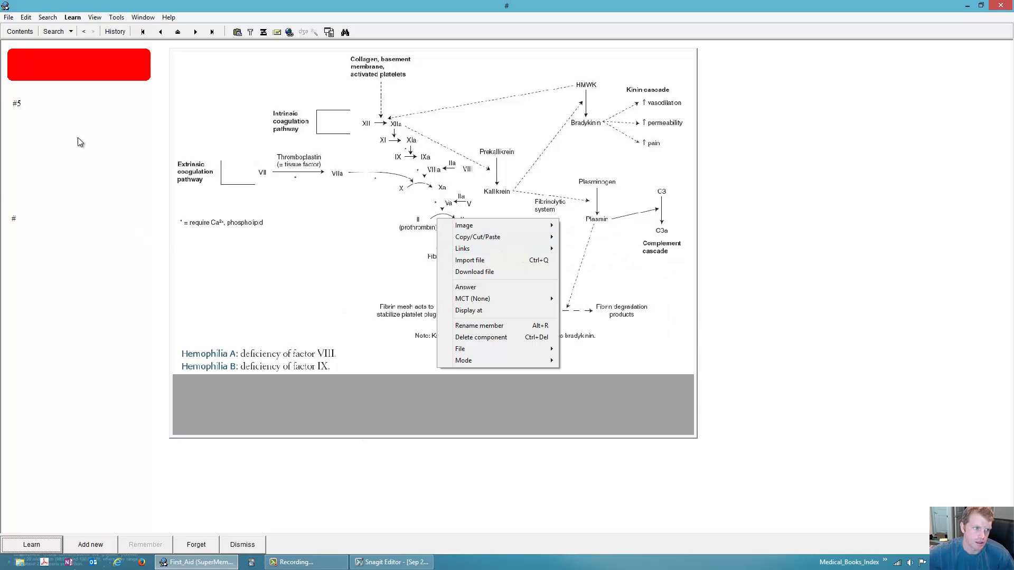
Replace the placeholder text #5 beneath the small red box with "coagulation cascade".
click(60, 112)
key(ctrl+a)
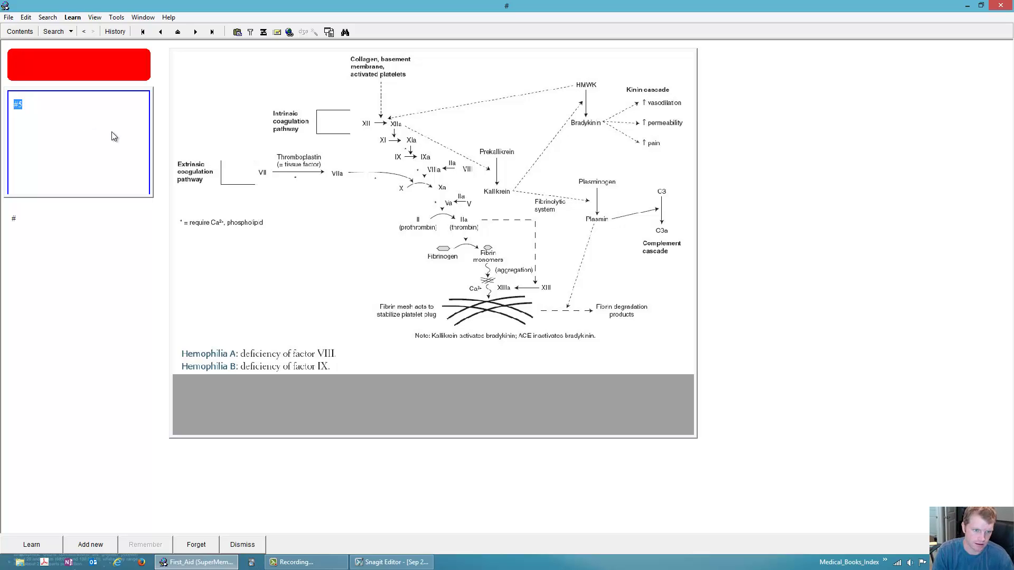
text(Coagulation Cas)
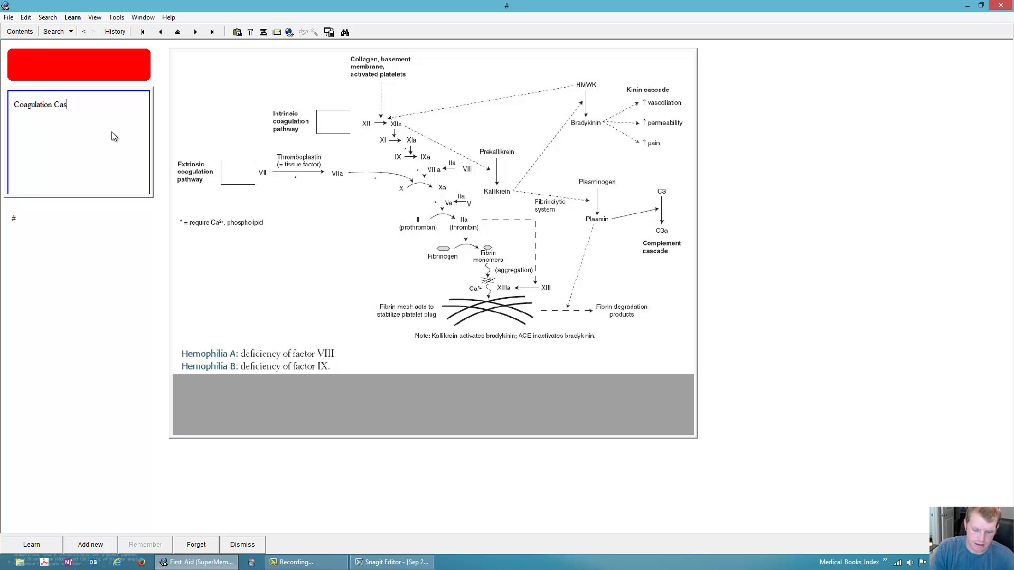
key(BackSpace)
key(BackSpace)
key(BackSpace)
key(BackSpace)
key(BackSpace)
key(BackSpace)
key(BackSpace)
key(BackSpace)
key(BackSpace)
key(BackSpace)
key(BackSpace)
key(BackSpace)
key(BackSpace)
key(BackSpace)
key(BackSpace)
key(BackSpace)
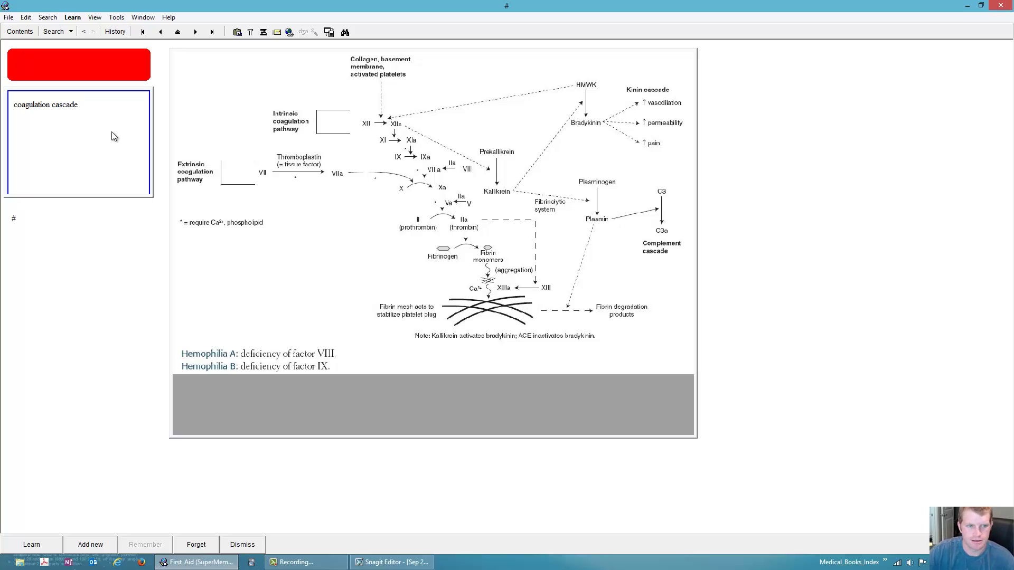
Examine the diagram component's image options, including the Normal, Proportional and Filled stretch modes.
right_click(444, 223)
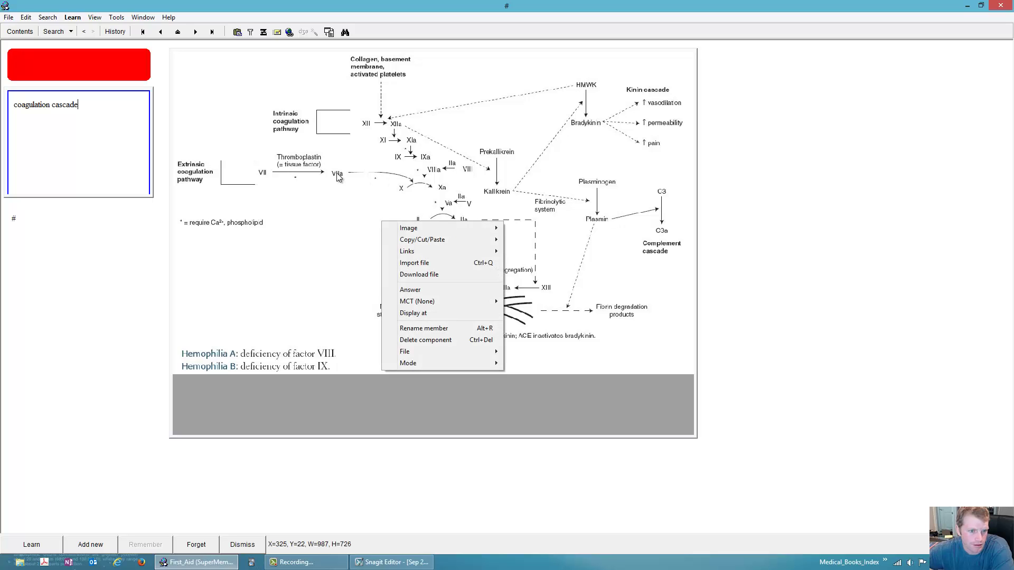
click(97, 210)
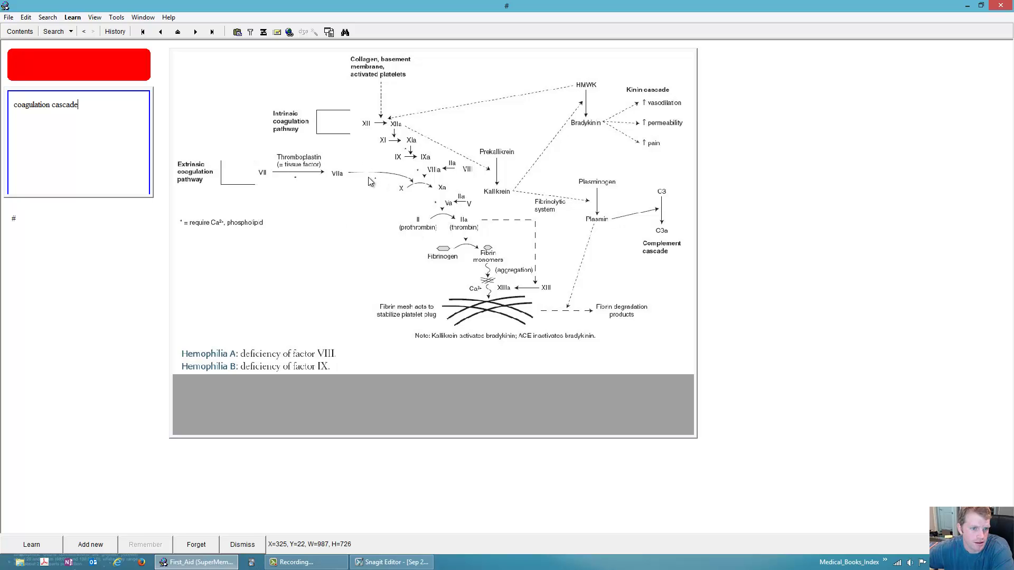
right_click(410, 177)
mouse_move(427, 186)
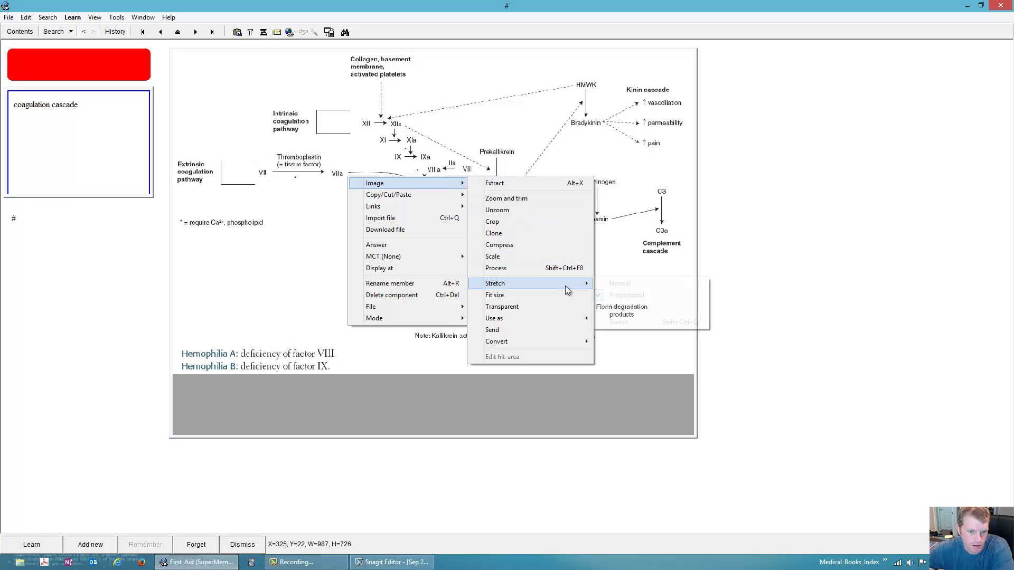
mouse_move(568, 288)
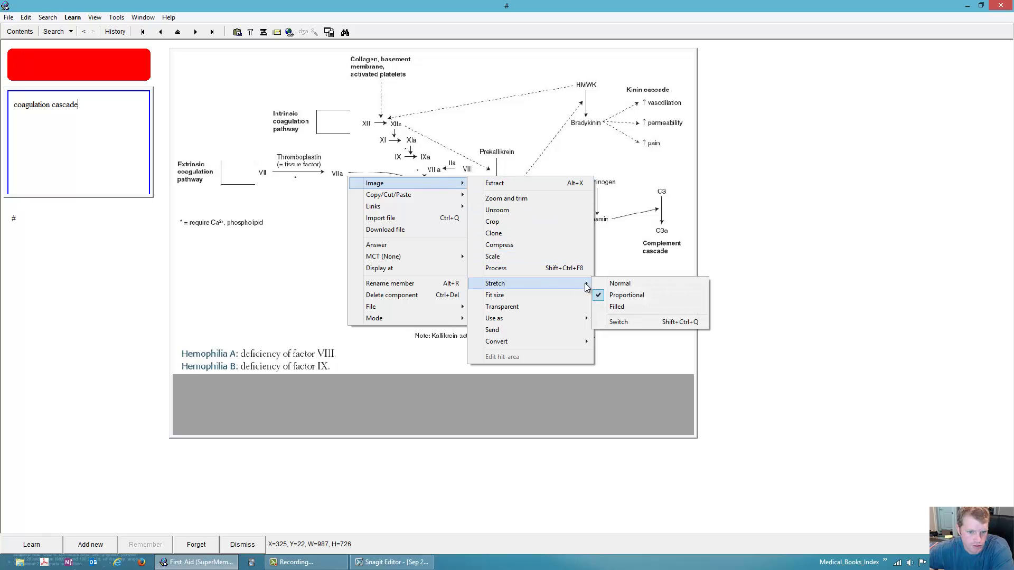
click(642, 286)
right_click(382, 233)
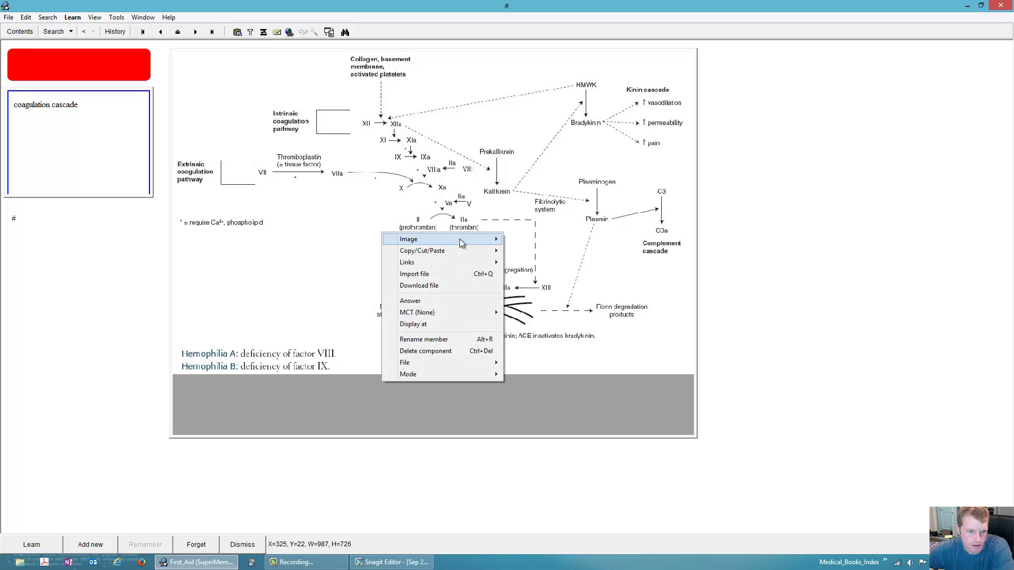
mouse_move(460, 239)
mouse_move(616, 339)
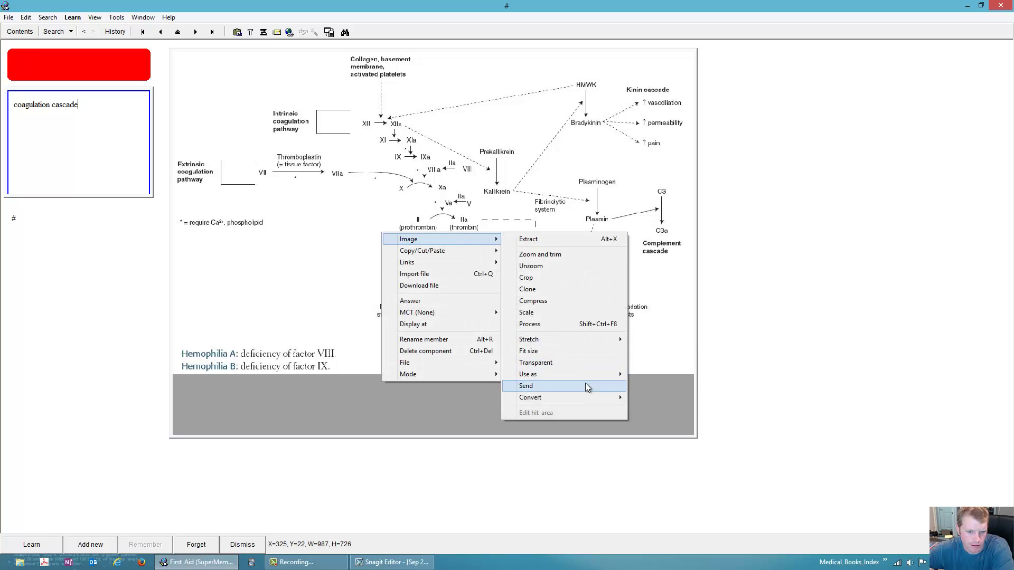
click(356, 336)
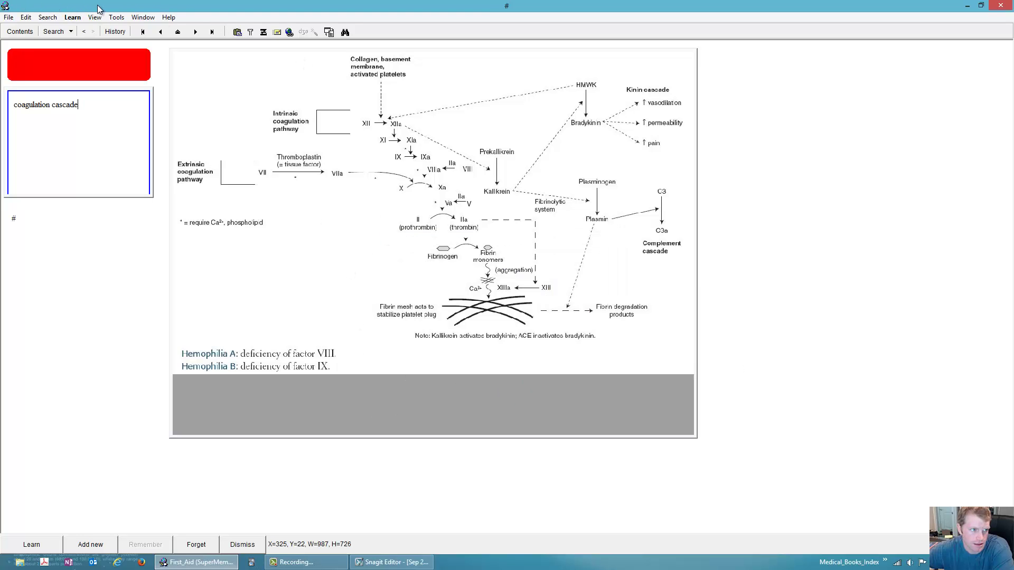
drag(101, 7, 211, 87)
double_click(308, 85)
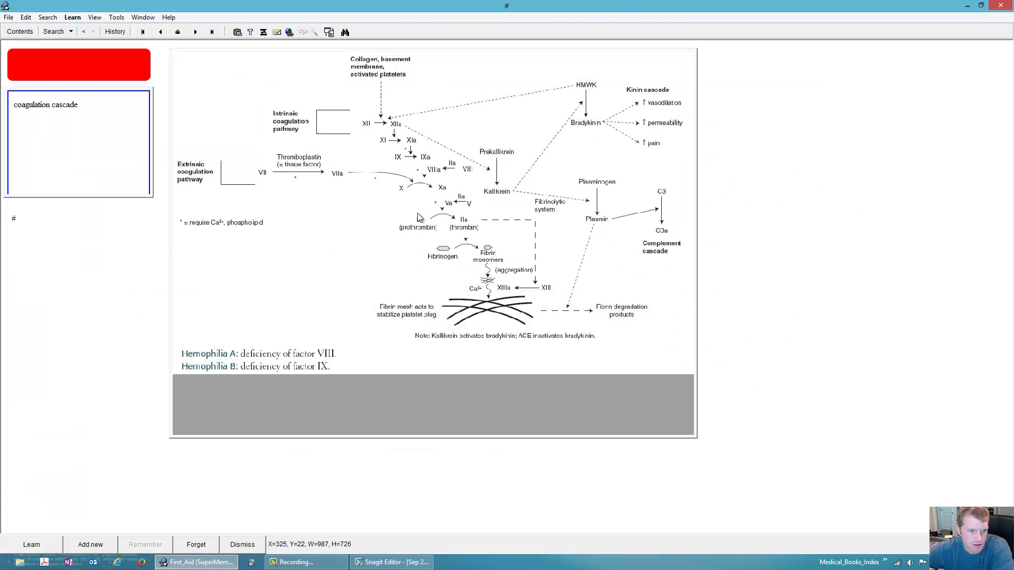
Return the item to presentation mode, then shrink the red box over the hemophilia text and place it over the "Extrinsic coagulation pathway" label.
click(112, 68)
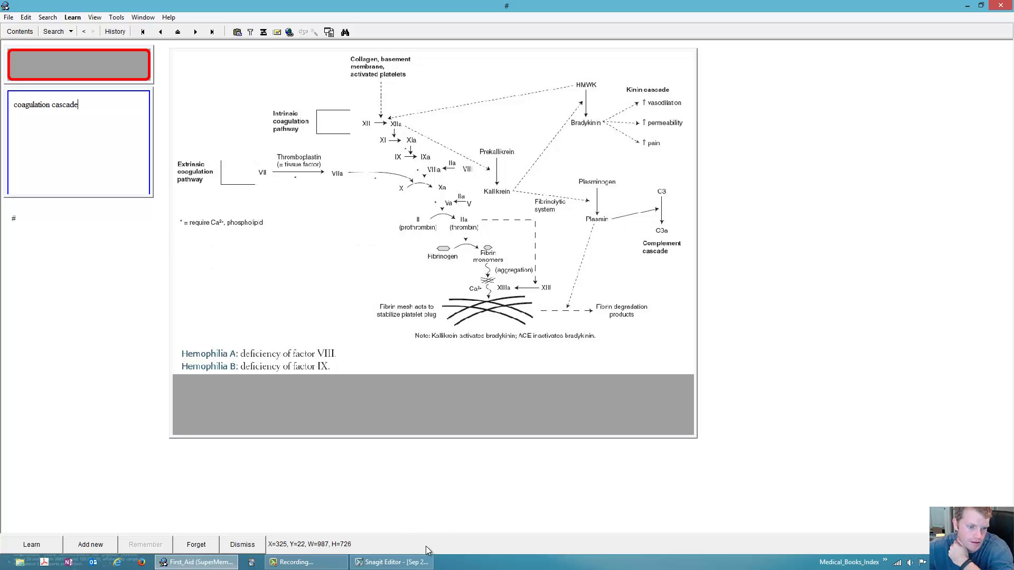
key(Escape)
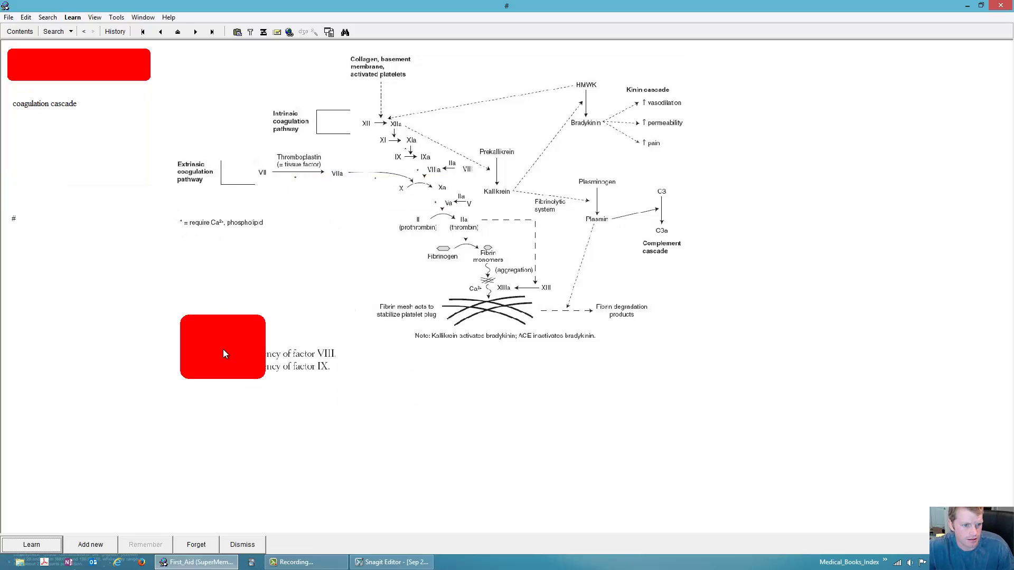
drag(222, 349, 320, 225)
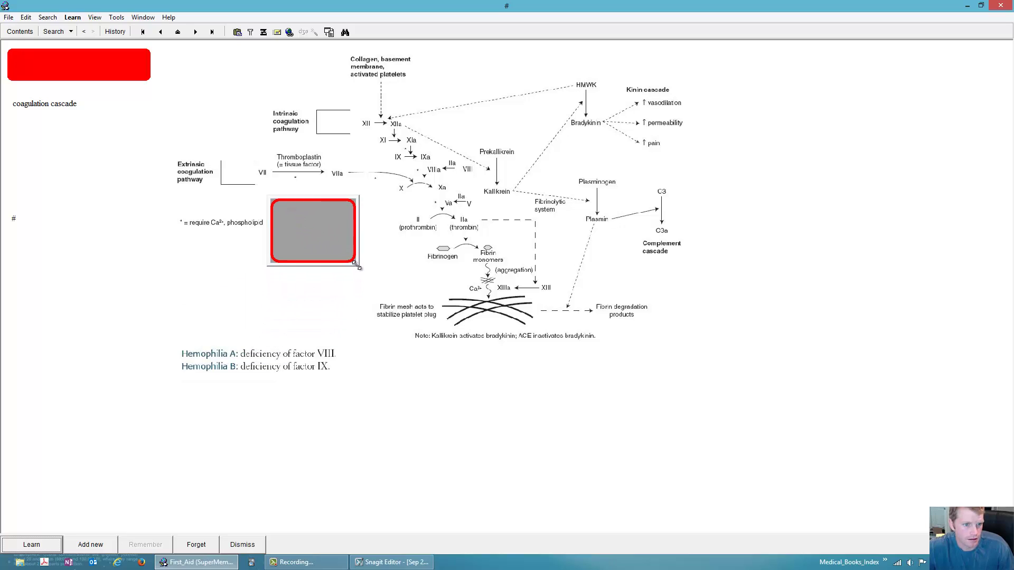
drag(355, 265, 201, 179)
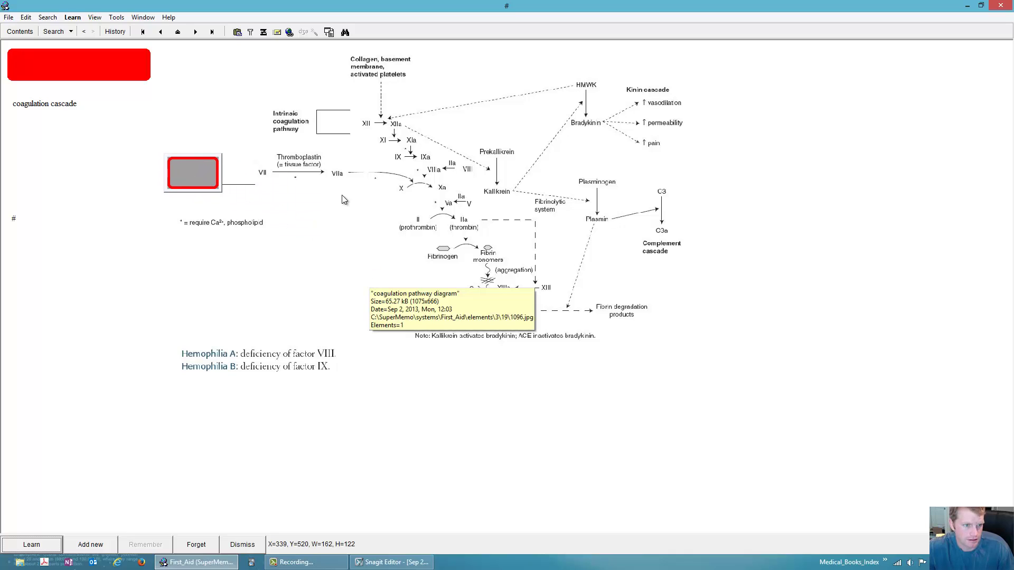
Show the Compose toolbar and place it above the empty area beside the diagram.
click(113, 19)
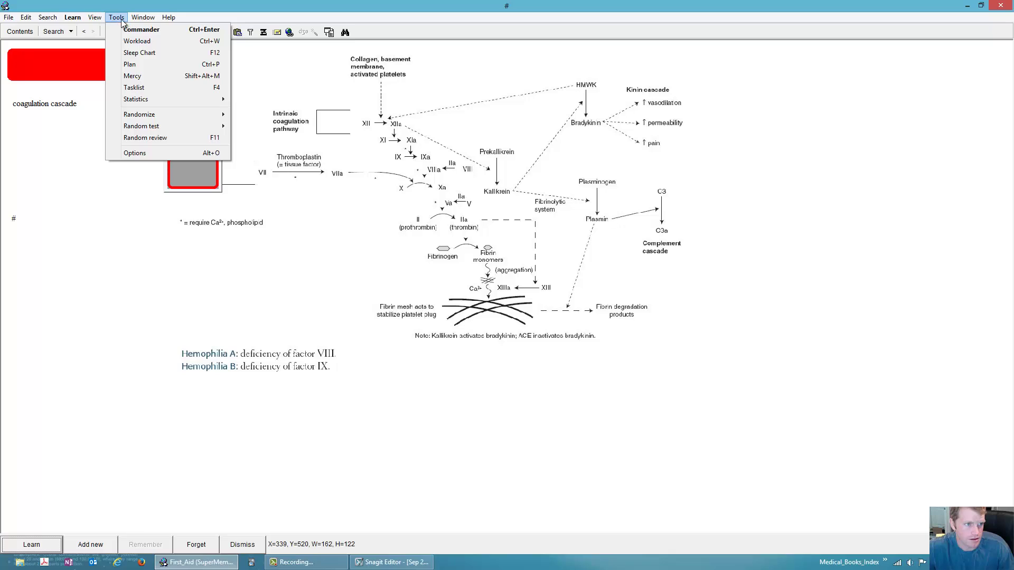
mouse_move(146, 21)
mouse_move(244, 42)
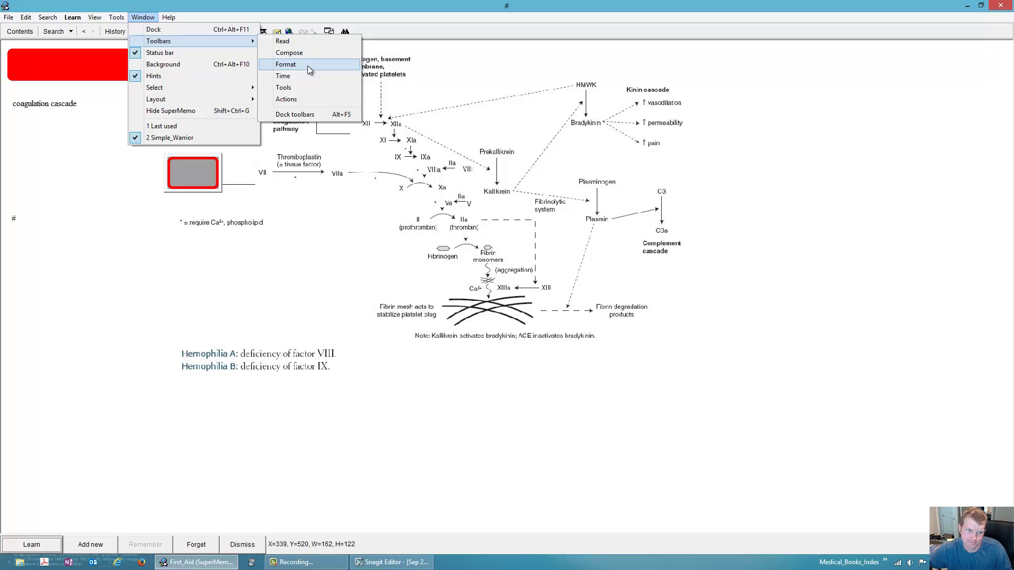
click(301, 52)
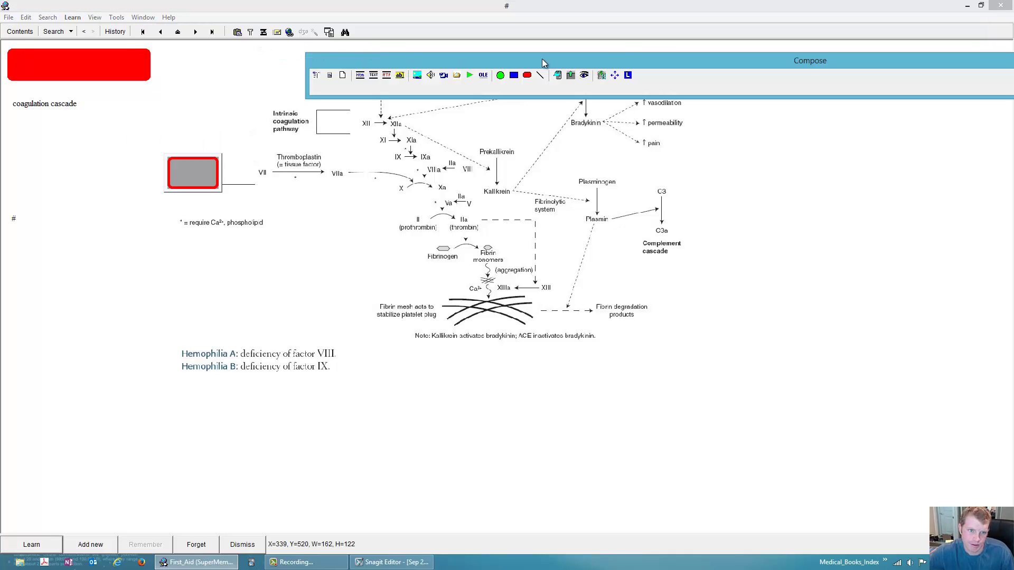
drag(619, 54, 590, 63)
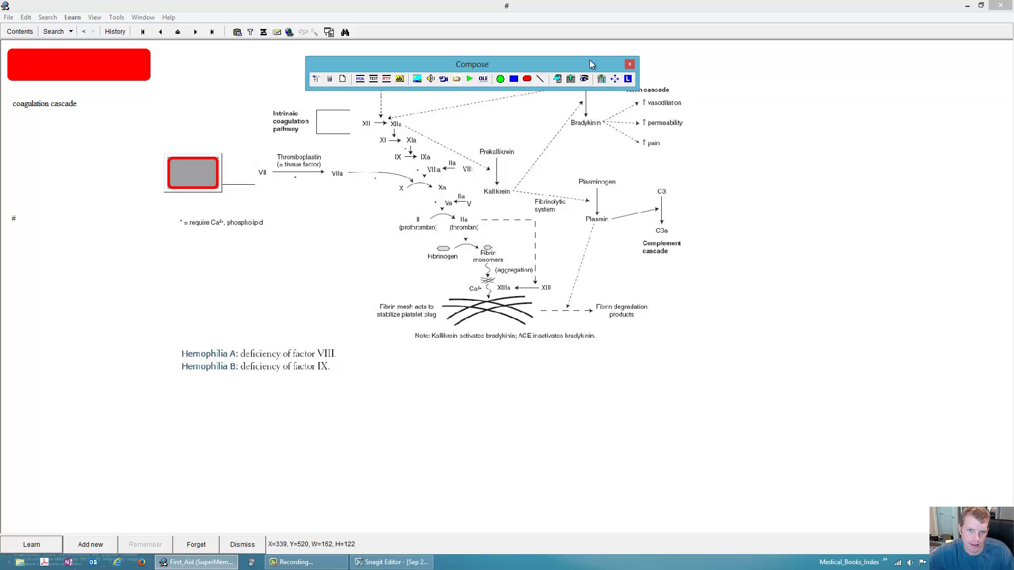
drag(466, 63, 776, 33)
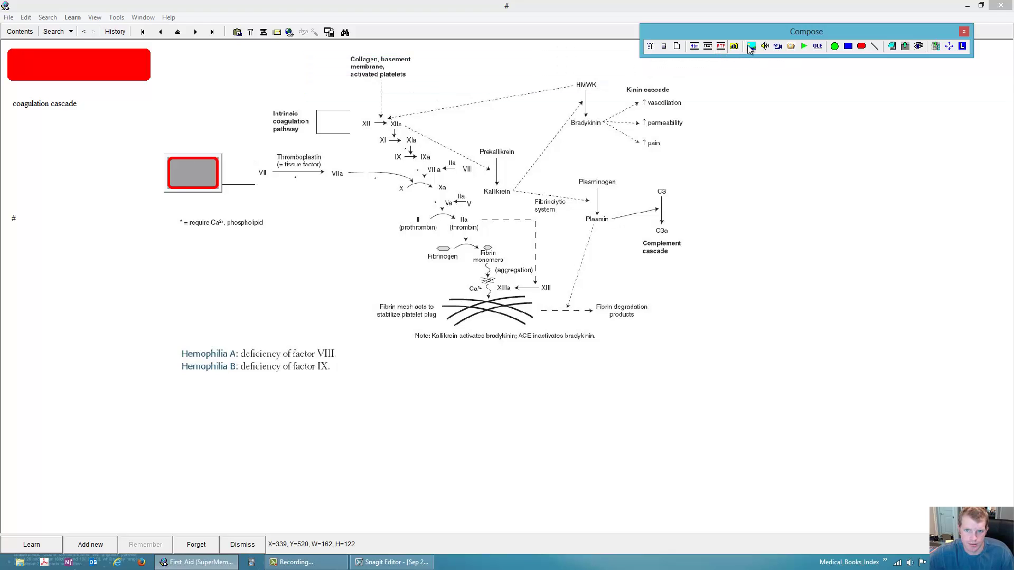
Add a rounded rectangle component over the diagram just below the XII to XIIa arrow and color it red.
click(861, 47)
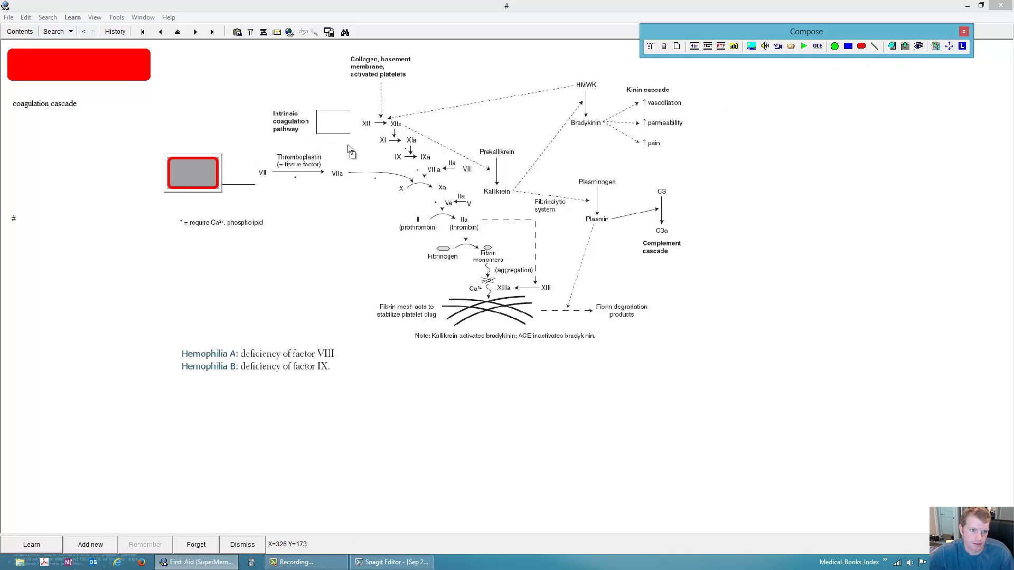
drag(330, 143, 410, 128)
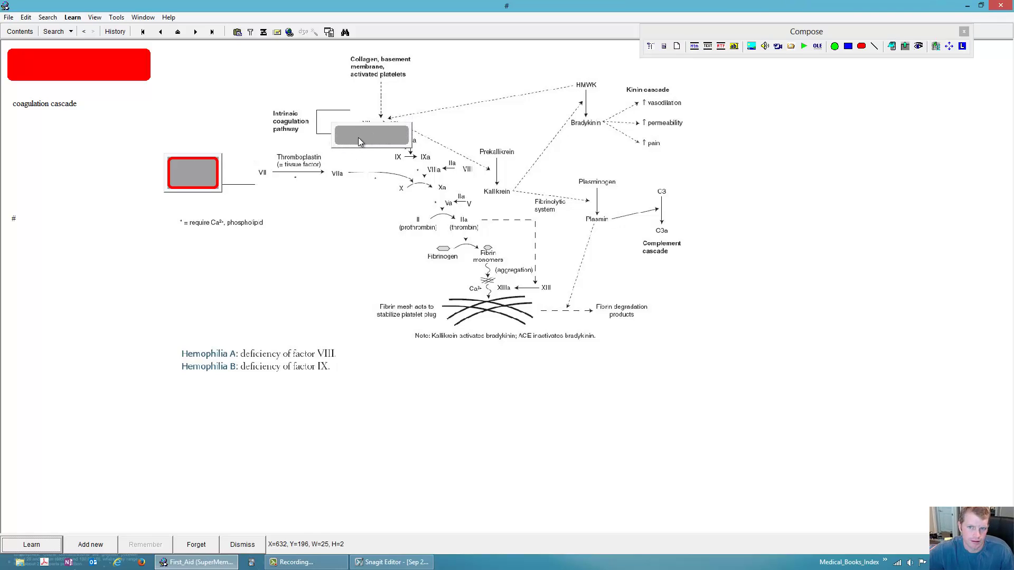
right_click(358, 137)
mouse_move(373, 161)
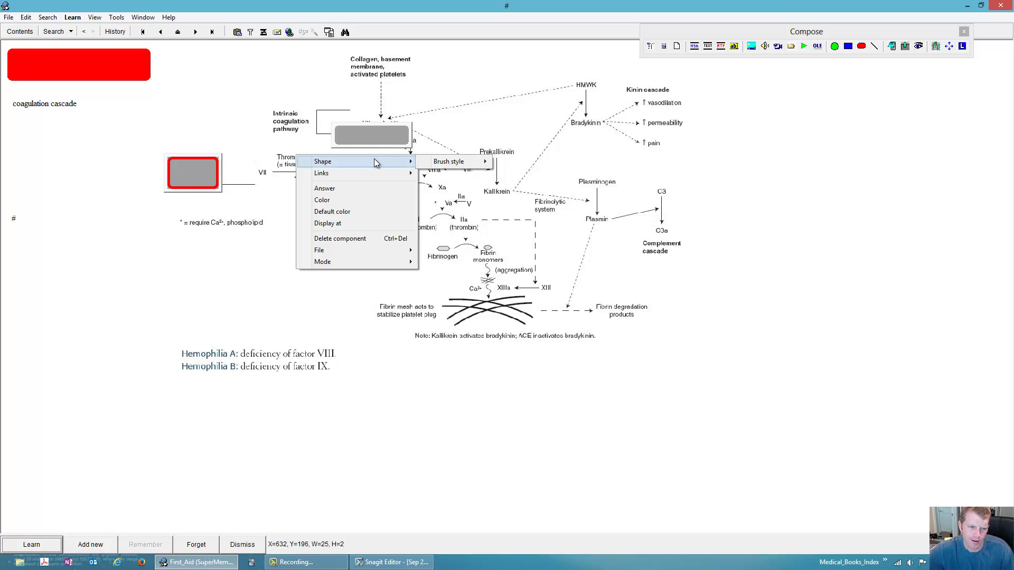
mouse_move(394, 252)
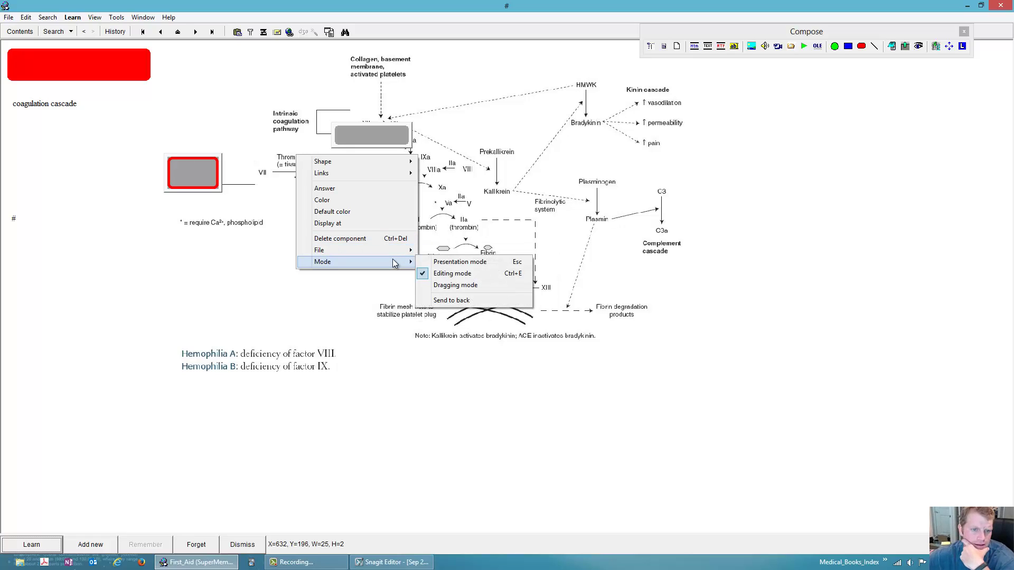
click(363, 200)
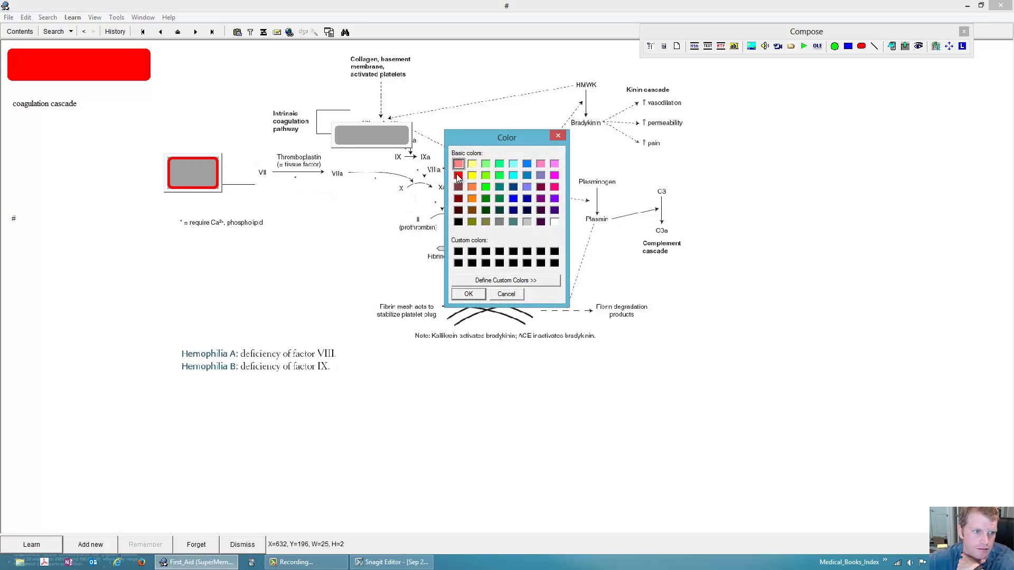
click(458, 176)
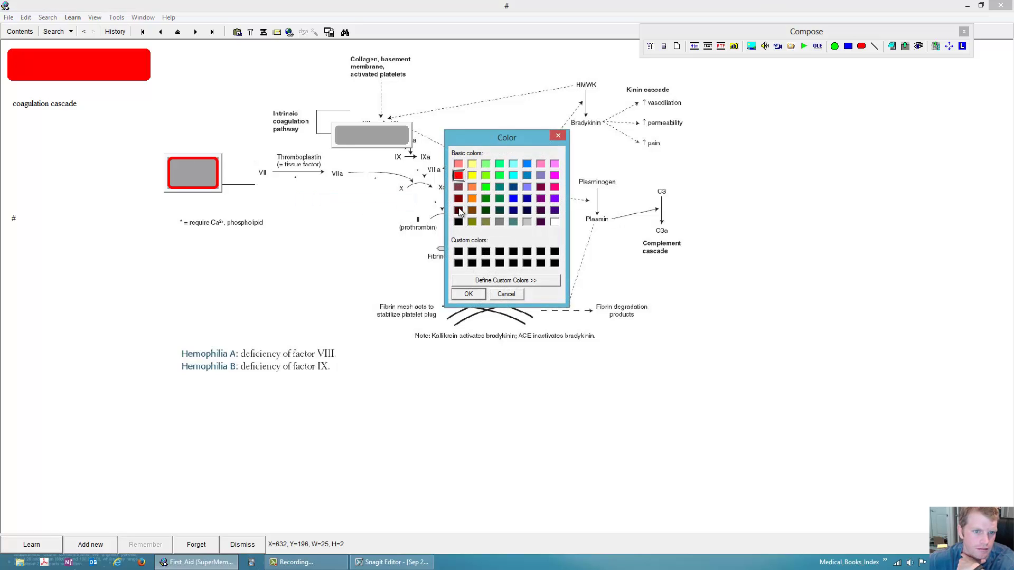
click(467, 294)
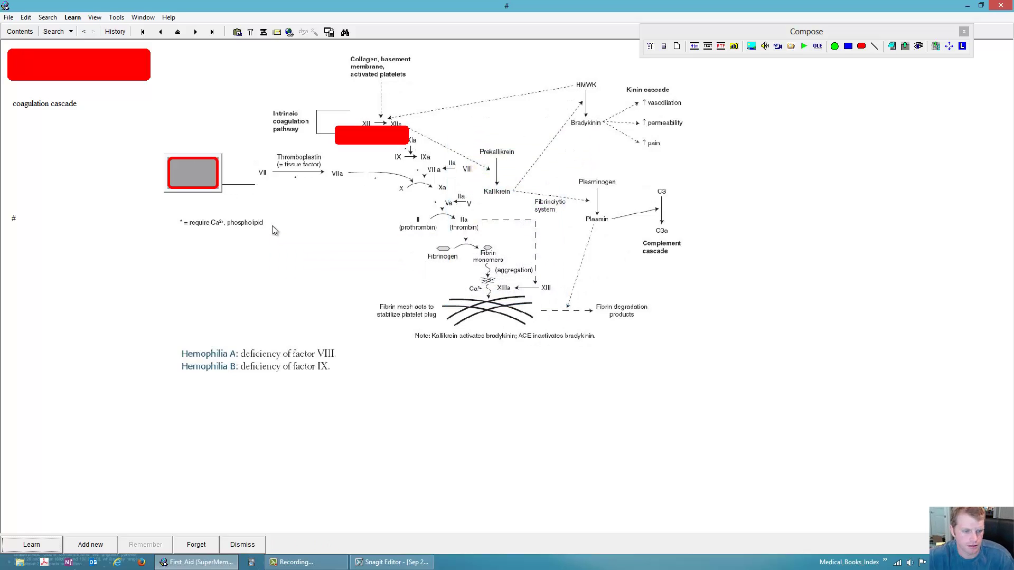
key(Escape)
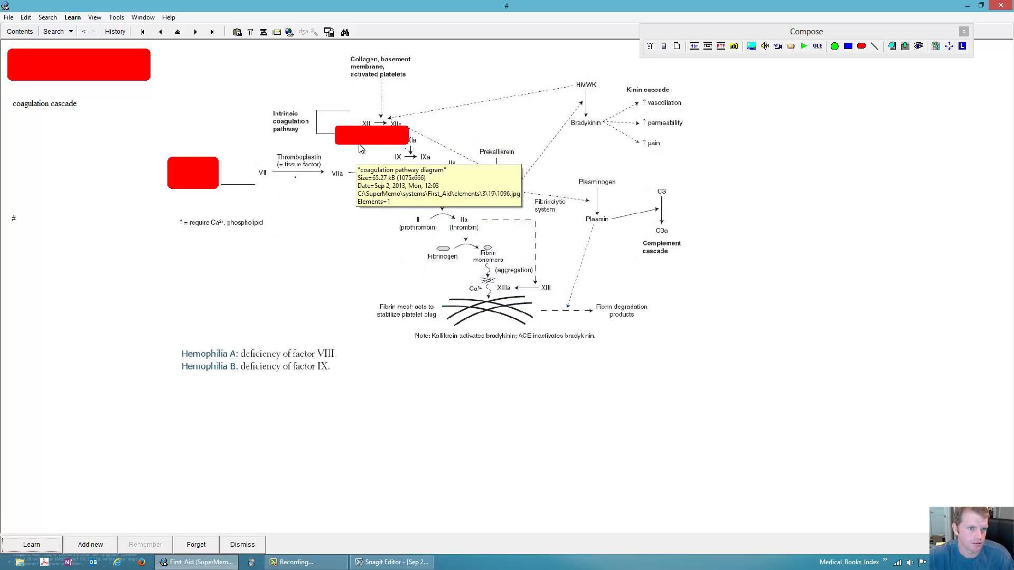
Reshape the new red box below the "Intrinsic coagulation pathway" label and move the other red box off the "Extrinsic coagulation pathway" label to just below it.
click(359, 137)
right_click(359, 136)
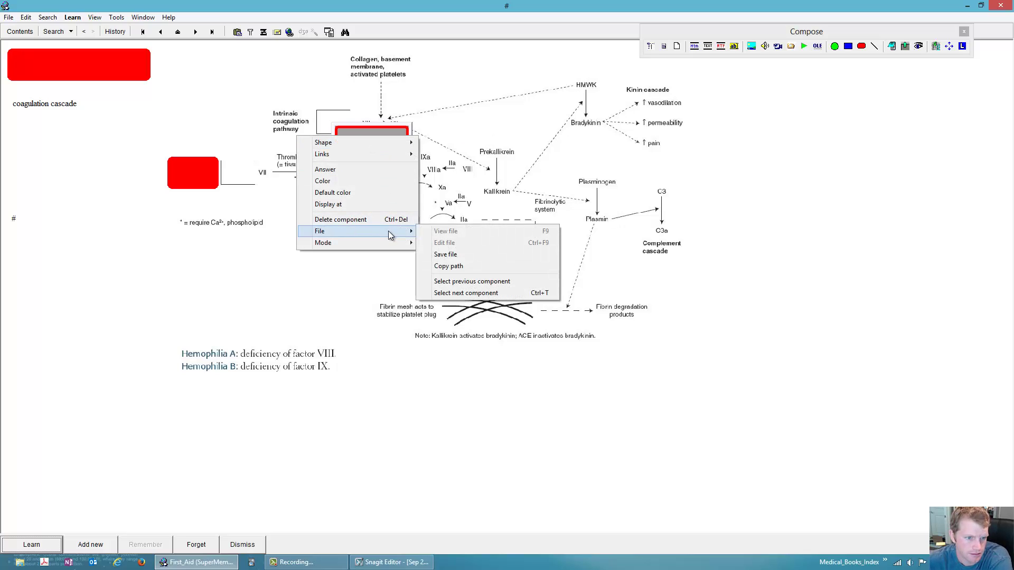
mouse_move(388, 245)
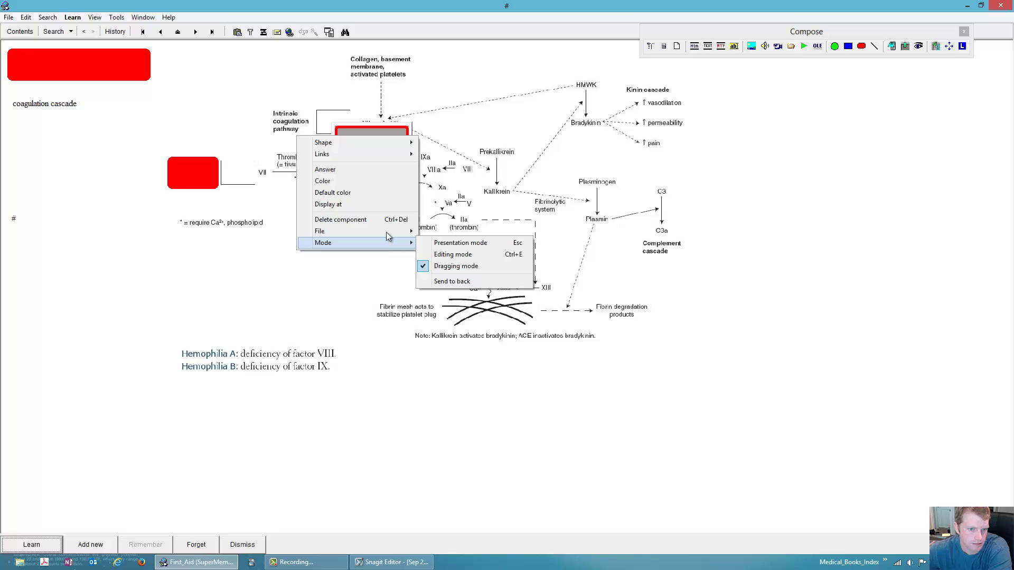
mouse_move(340, 142)
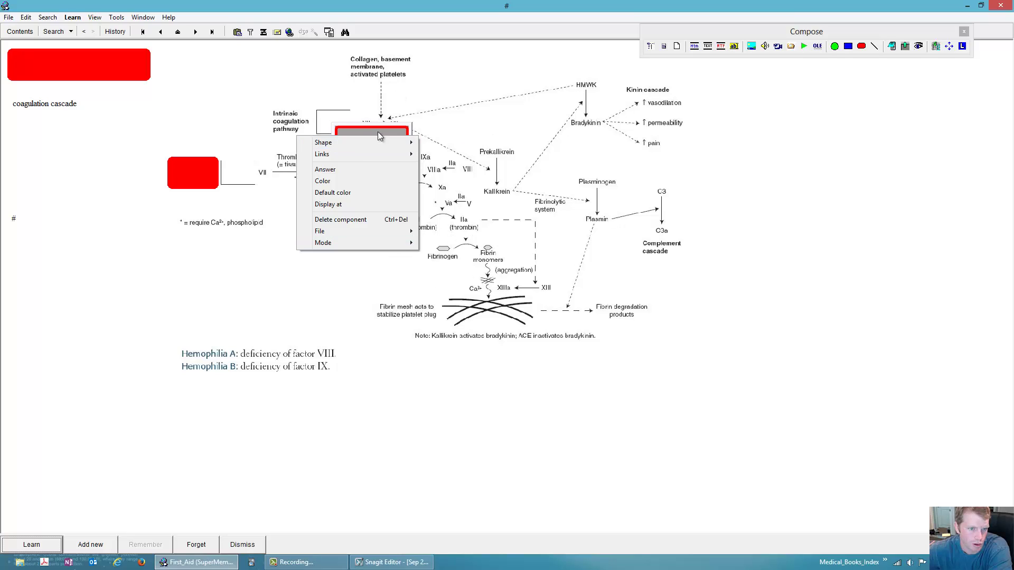
click(378, 128)
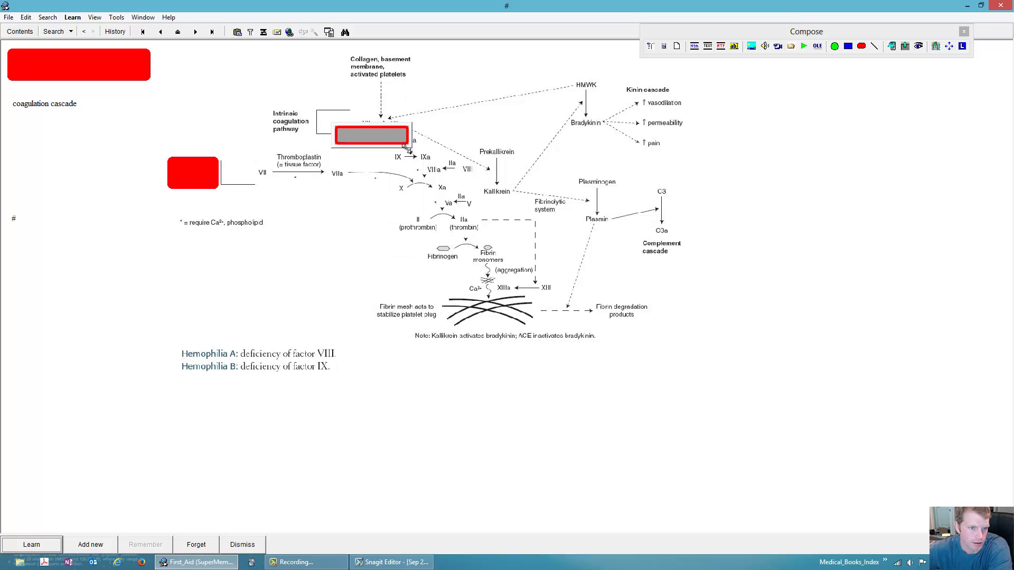
drag(413, 148, 312, 149)
click(179, 173)
drag(179, 173, 257, 196)
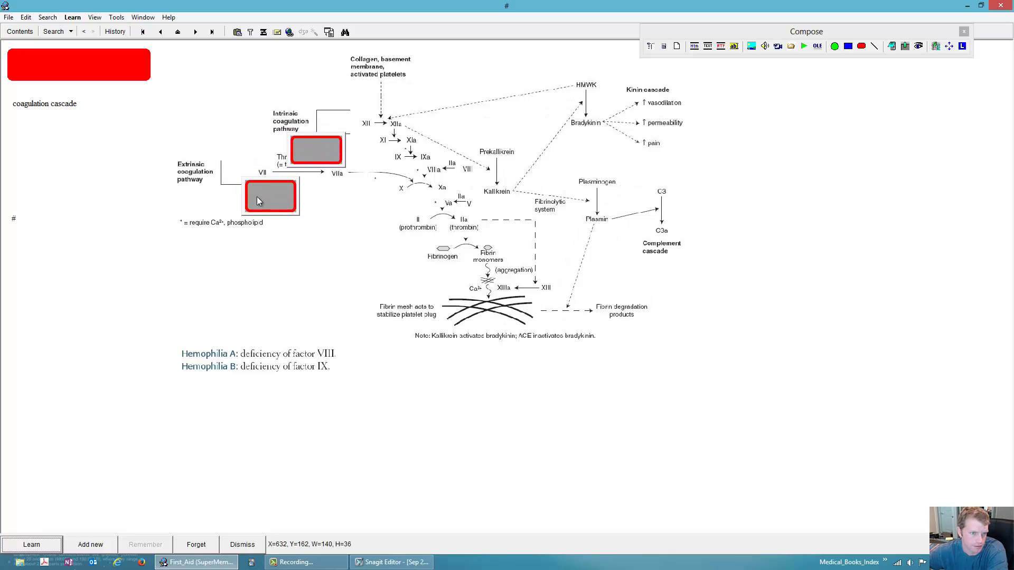
Enter the answer text as two lines, "intrinsic coagulation cascade" and "extrinsic coagulation cascade".
click(47, 221)
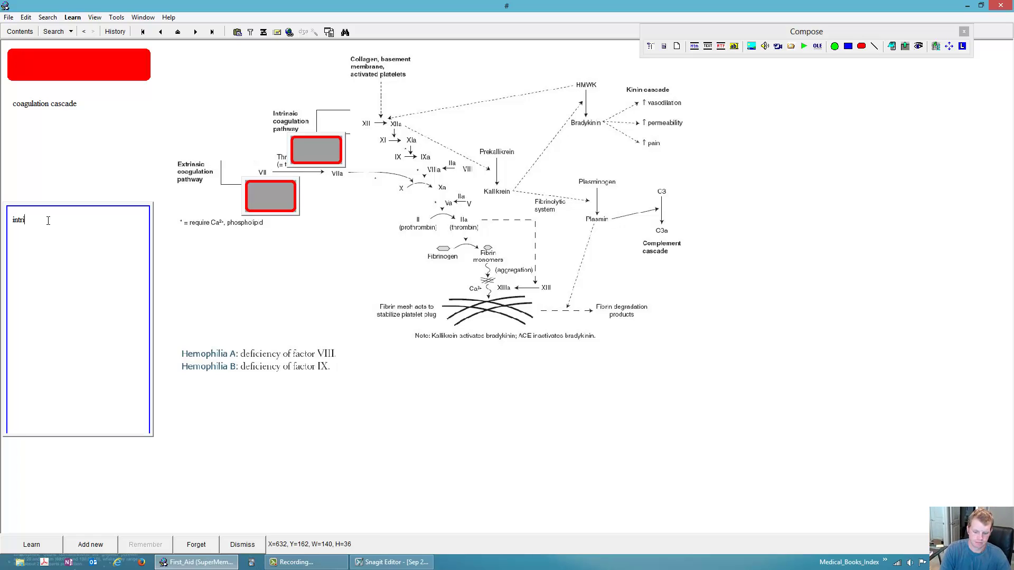
text(c coagu)
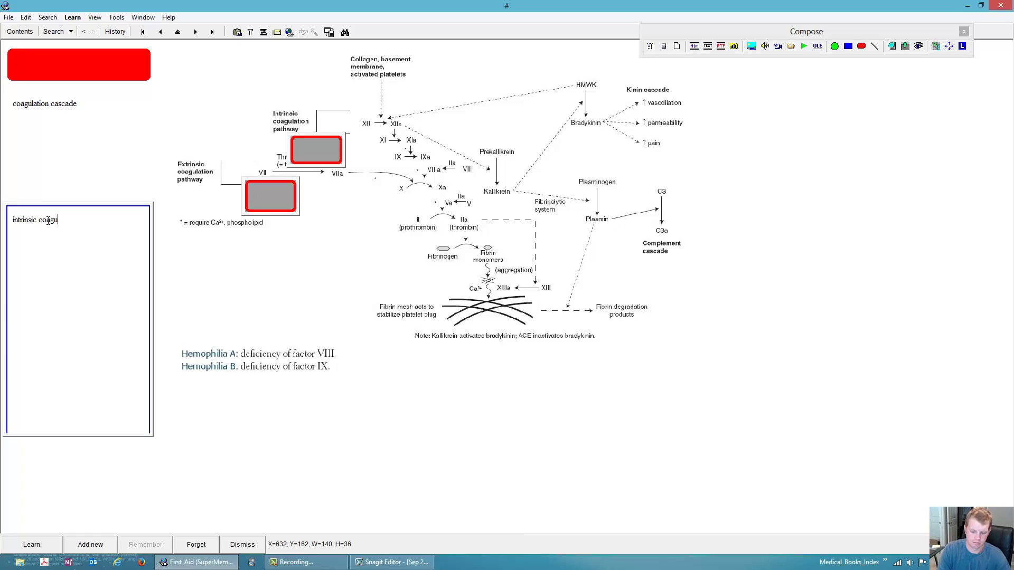
text(lation cas)
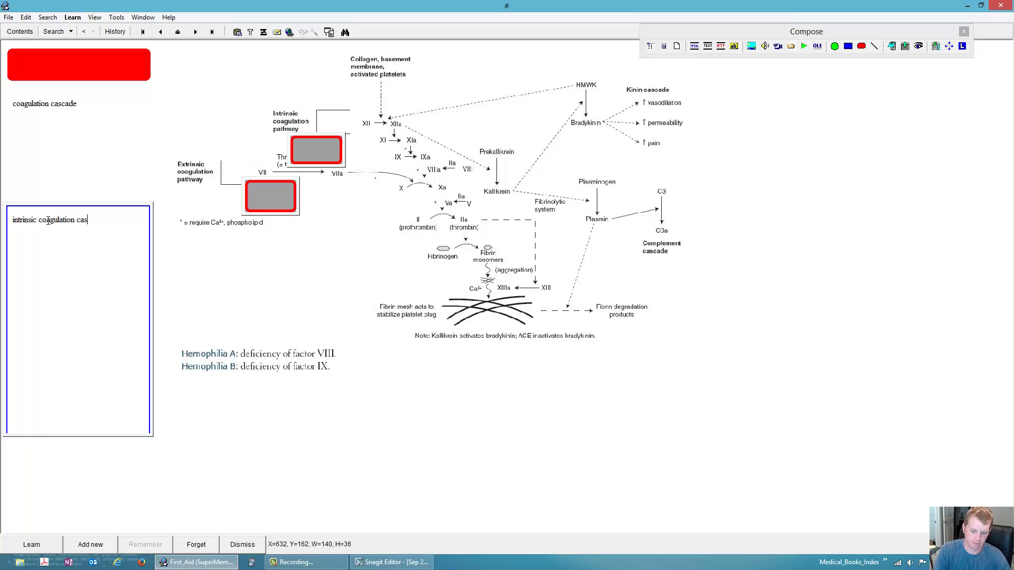
text(cade )
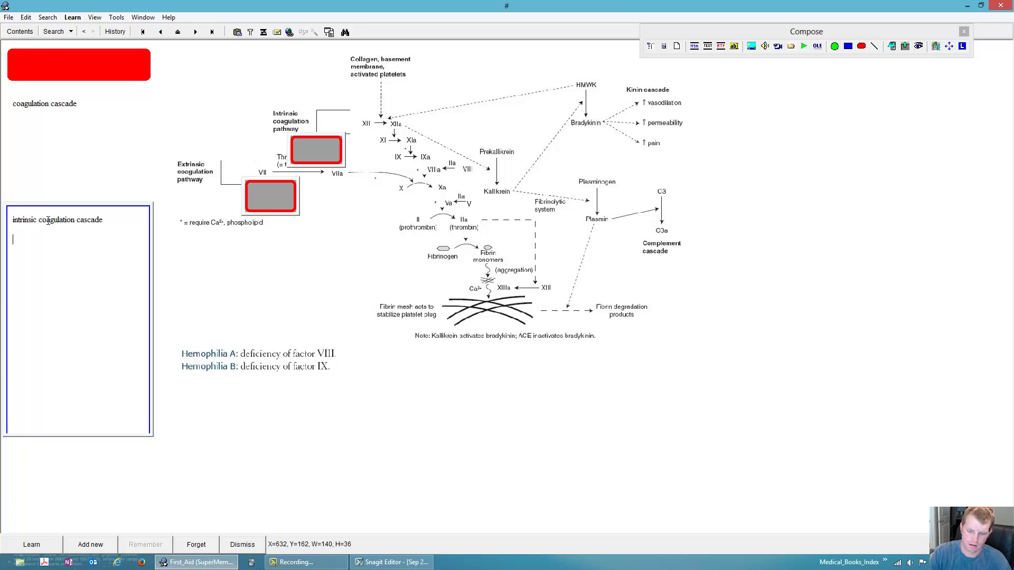
text(extrins)
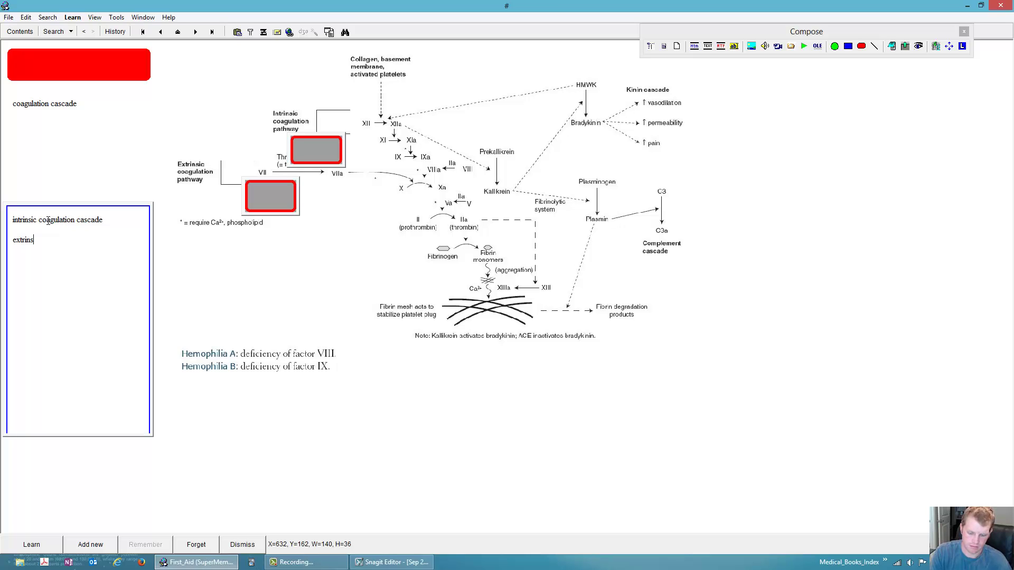
text(ic coagulation cascade)
Add the line "2 general cascades" below "coagulation cascade" in the question text.
click(106, 108)
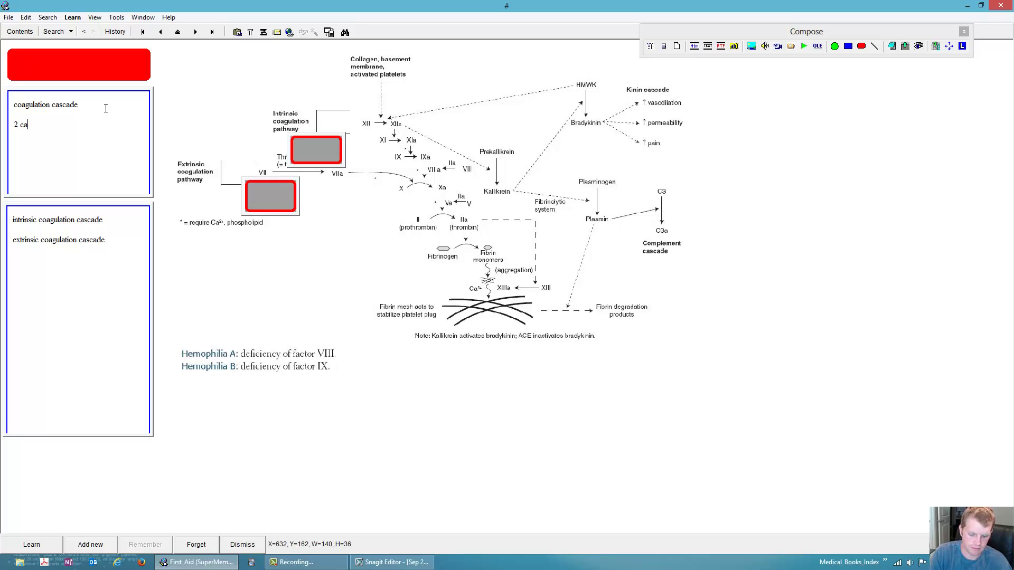
text(2 general cas)
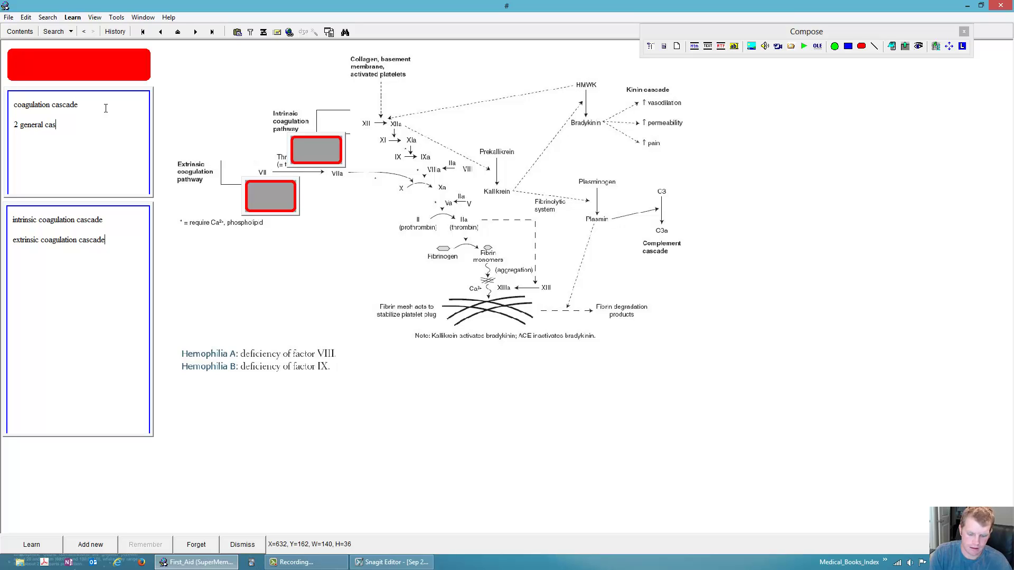
text(cades)
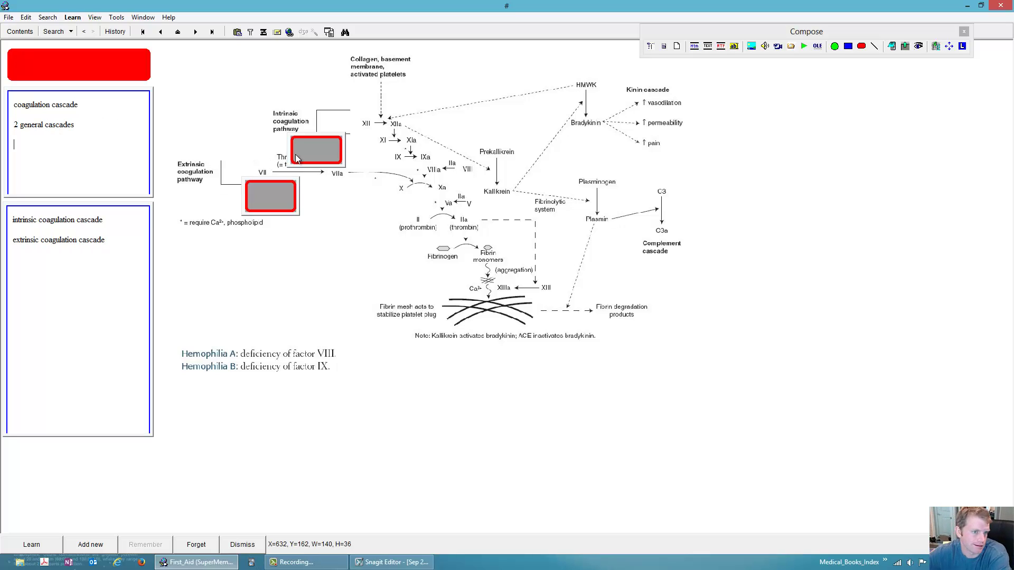
Move the two red boxes over the "Intrinsic coagulation pathway" and "Extrinsic coagulation pathway" labels to hide them.
drag(310, 139, 295, 128)
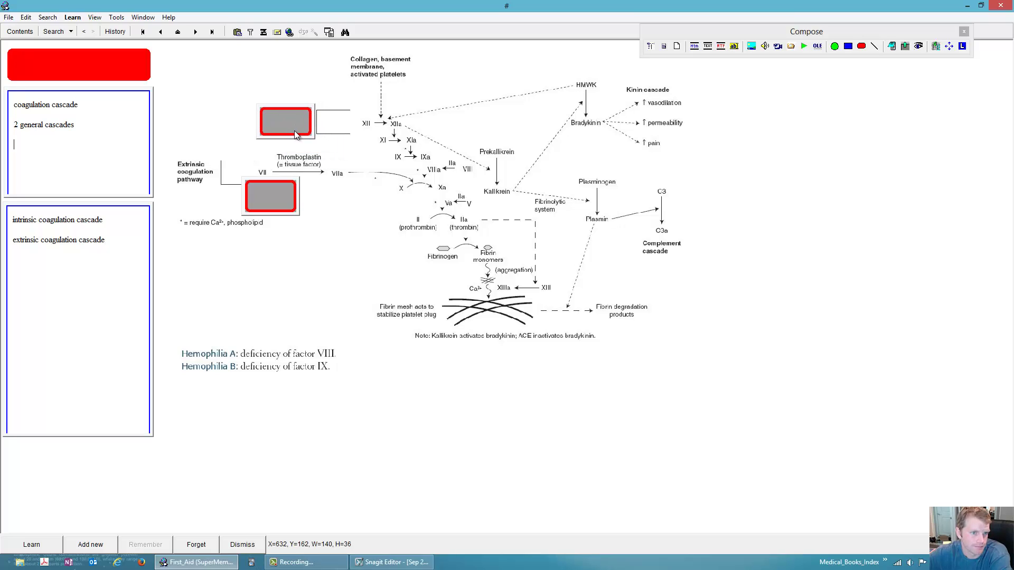
drag(271, 200, 191, 173)
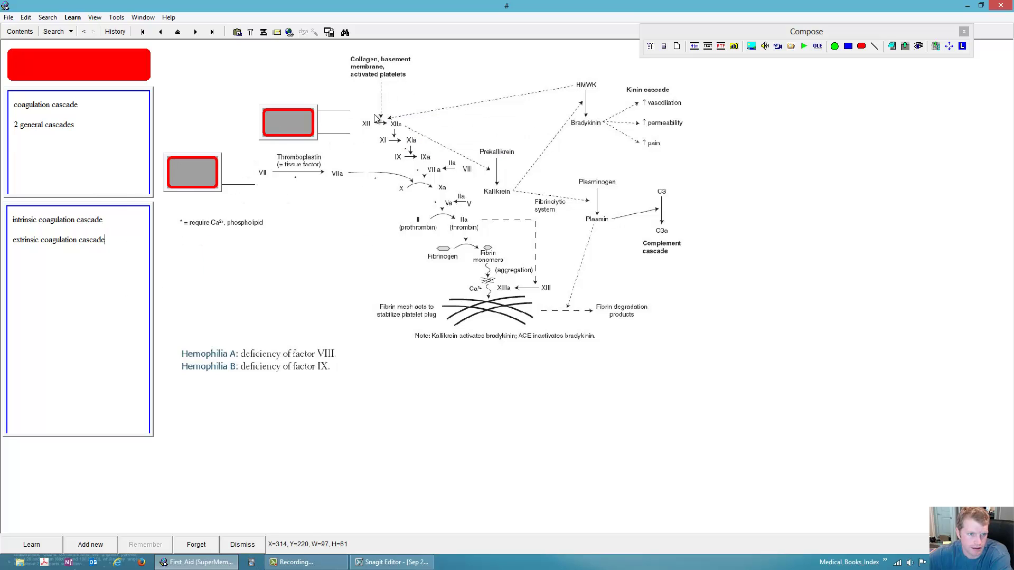
key(ctrl+t)
key(ctrl+t)
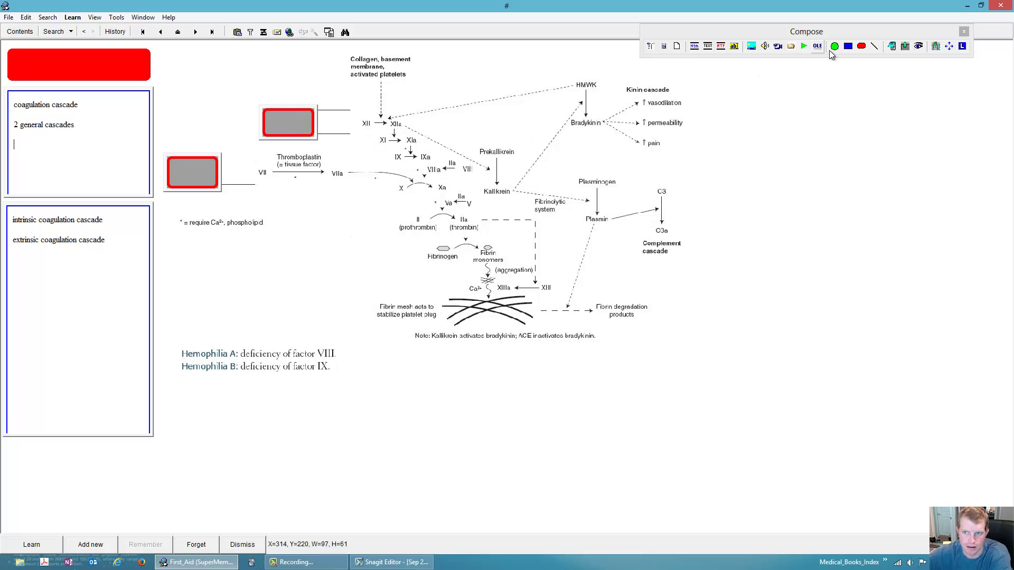
Add a third rounded rectangle component just above "Prekallikrein" in the diagram and color it red.
click(862, 46)
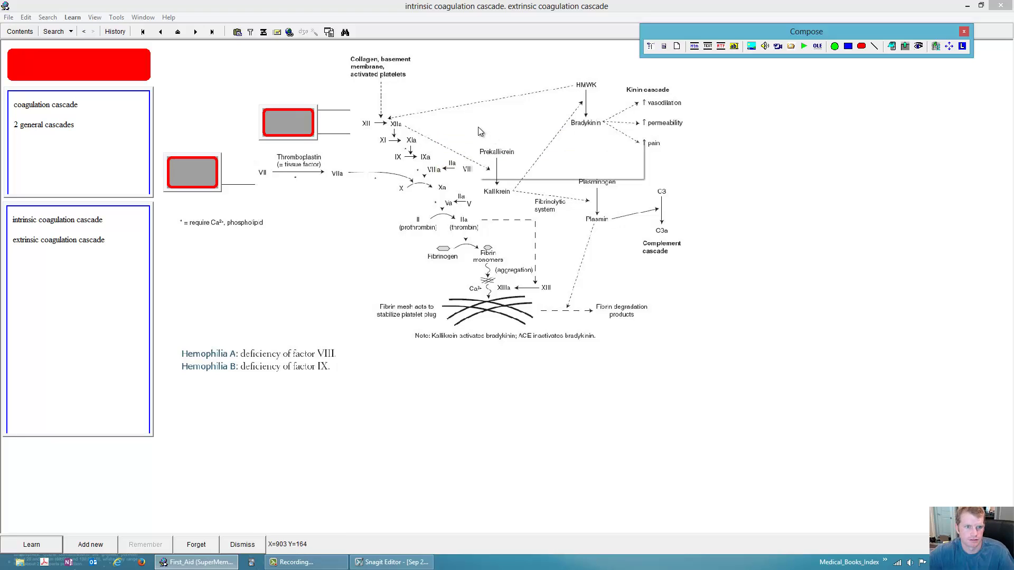
mouse_move(506, 143)
mouse_down()
mouse_move(450, 138)
mouse_move(513, 113)
mouse_up()
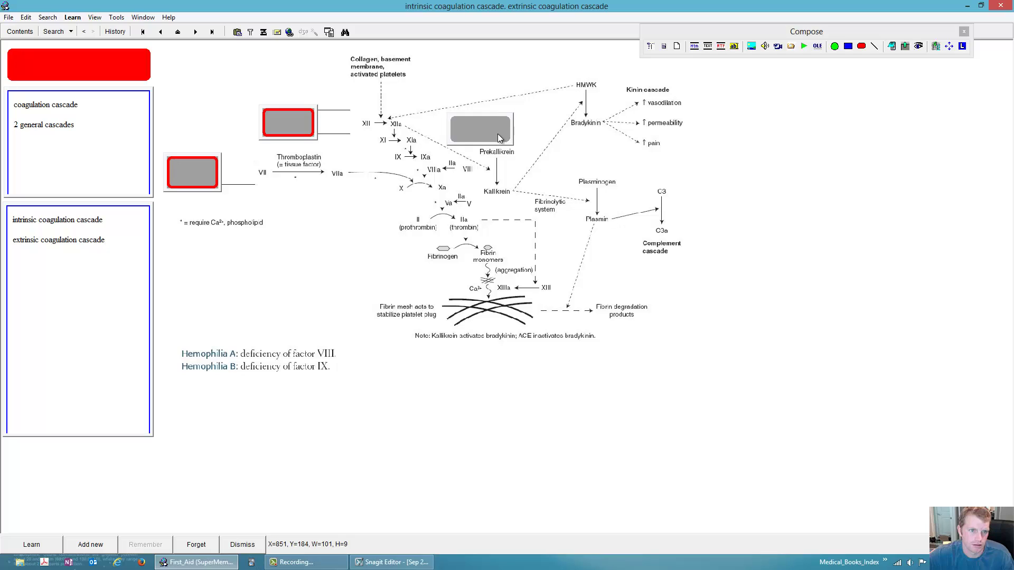
right_click(497, 138)
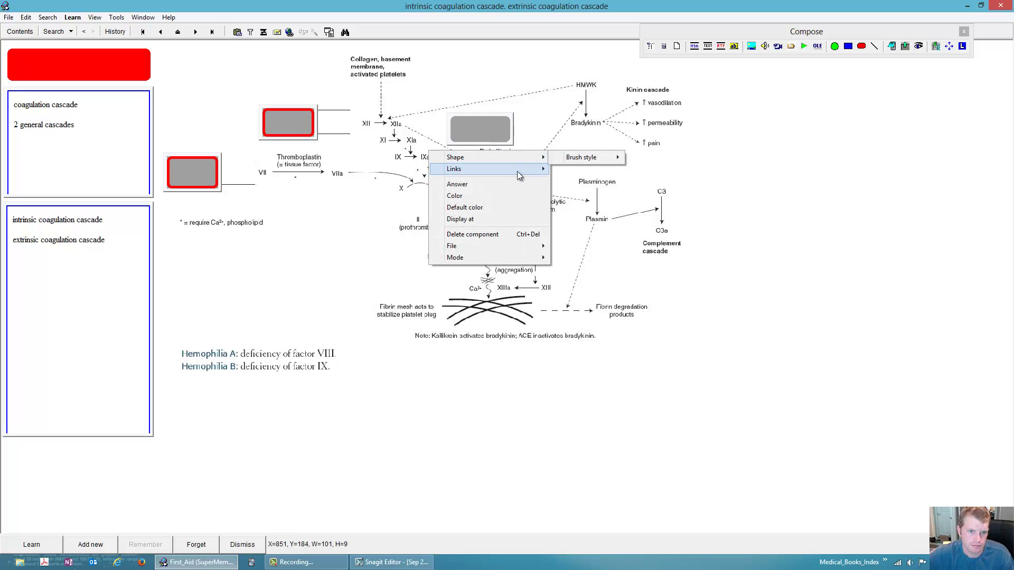
click(512, 196)
click(456, 175)
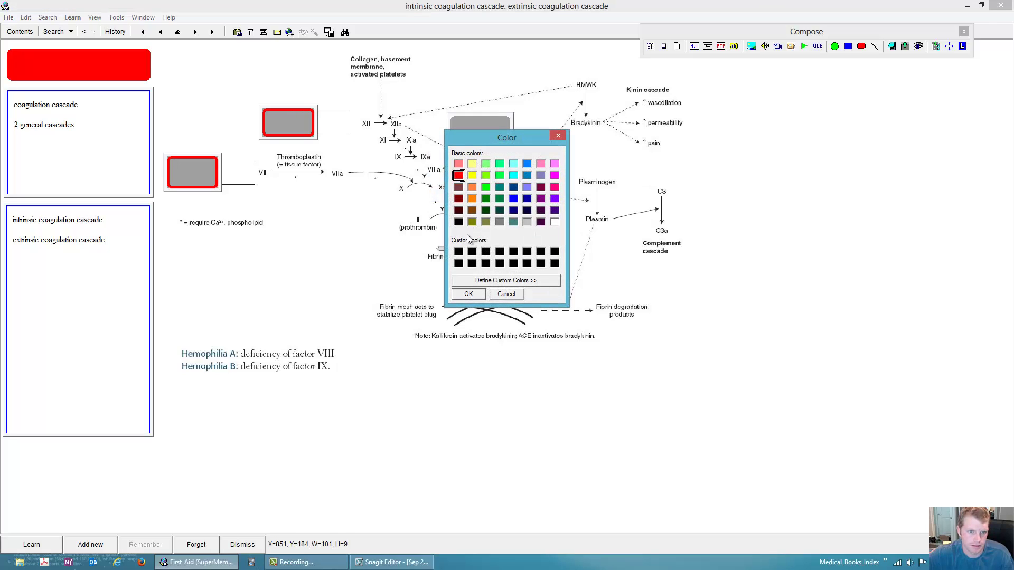
click(469, 289)
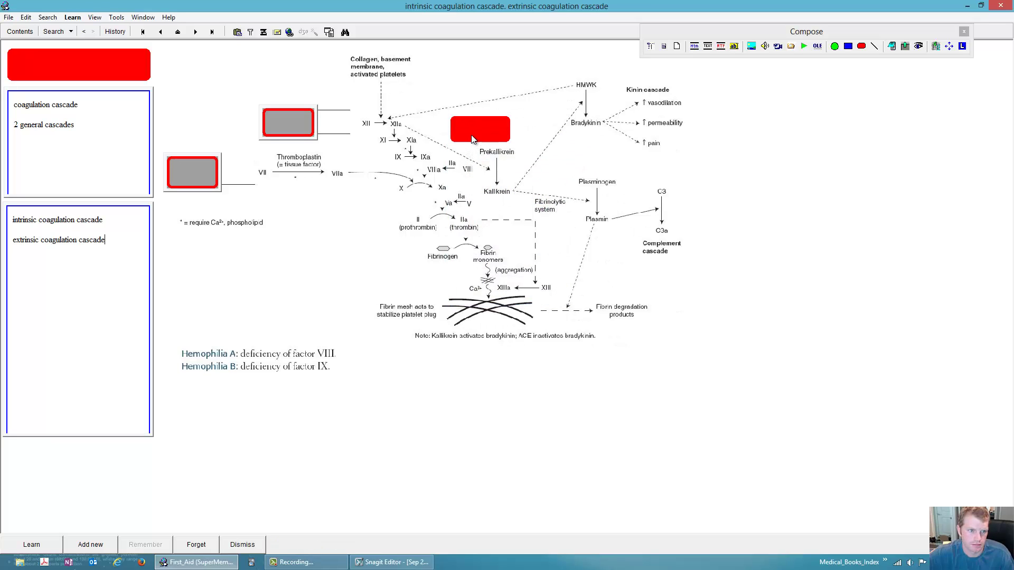
Put the diagram image in editing mode and move the new red box up onto the dashed line running from HMWK.
click(474, 133)
right_click(495, 184)
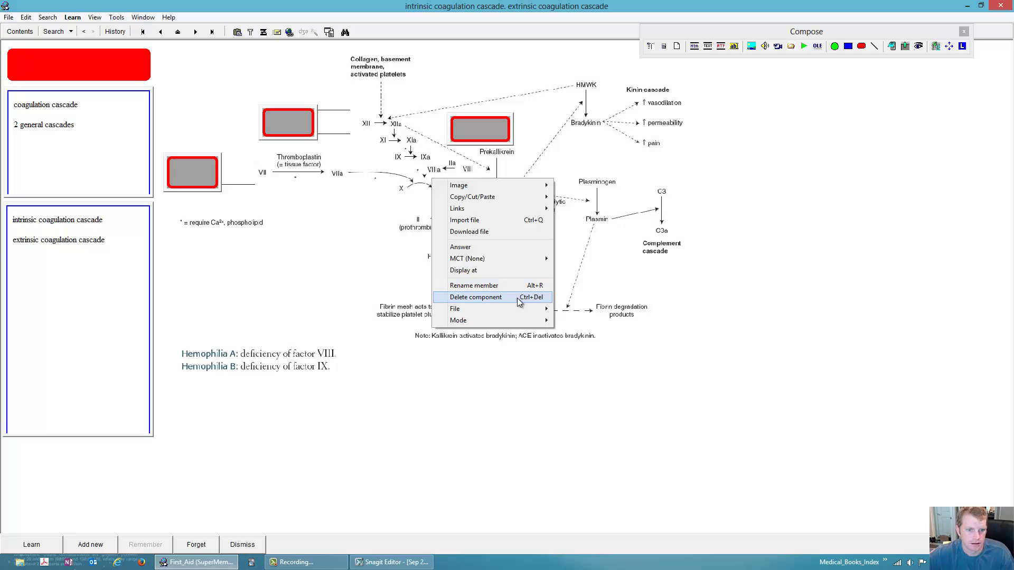
mouse_move(525, 320)
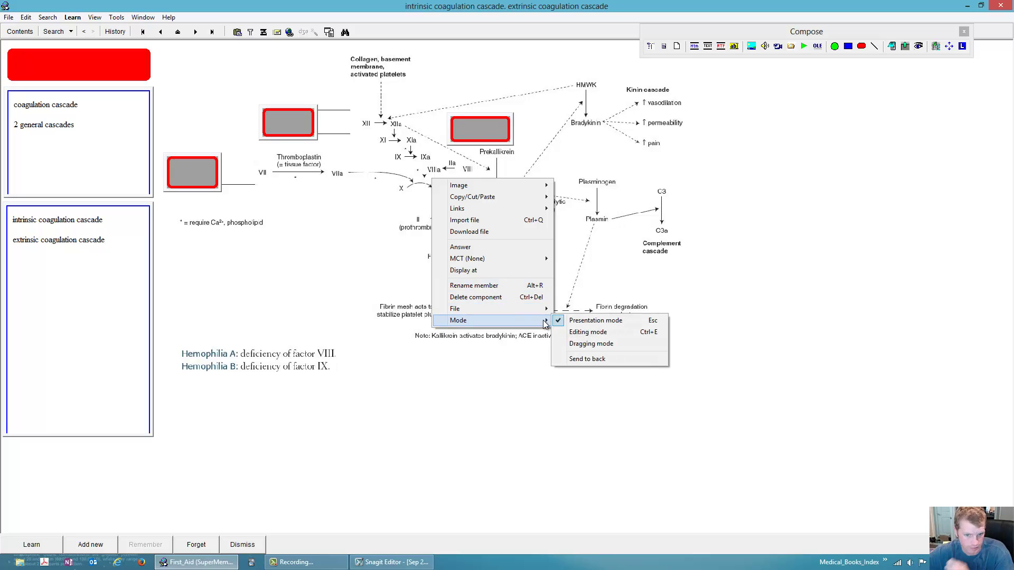
click(602, 334)
drag(472, 125, 464, 97)
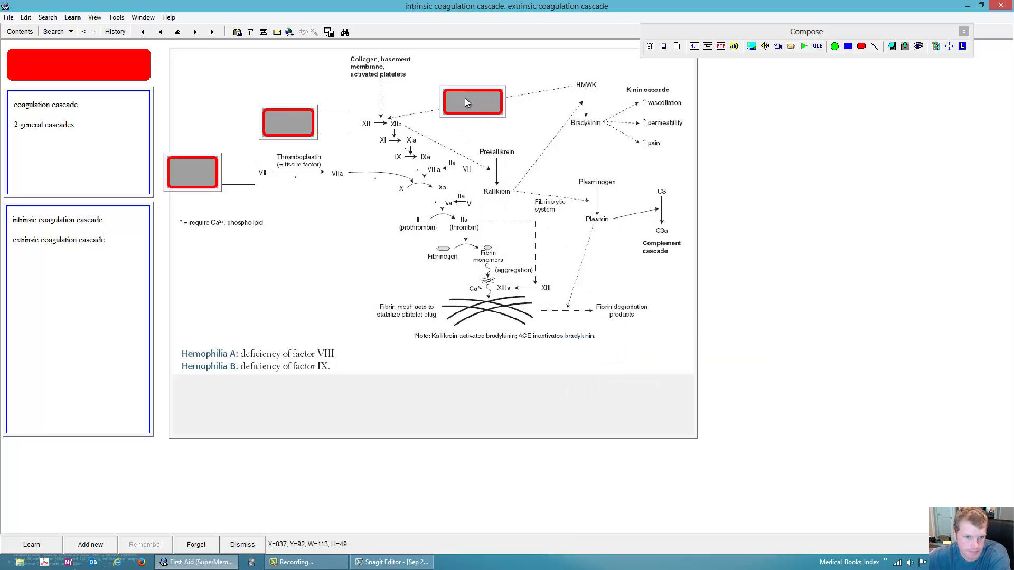
Extend the second question line to read "2 general cascades and their instigator".
click(121, 251)
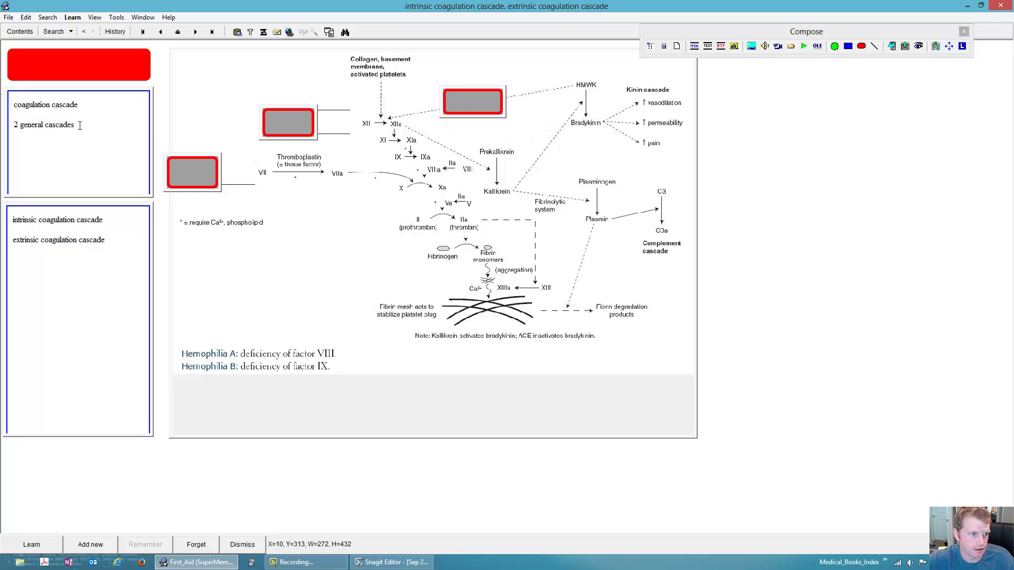
click(133, 122)
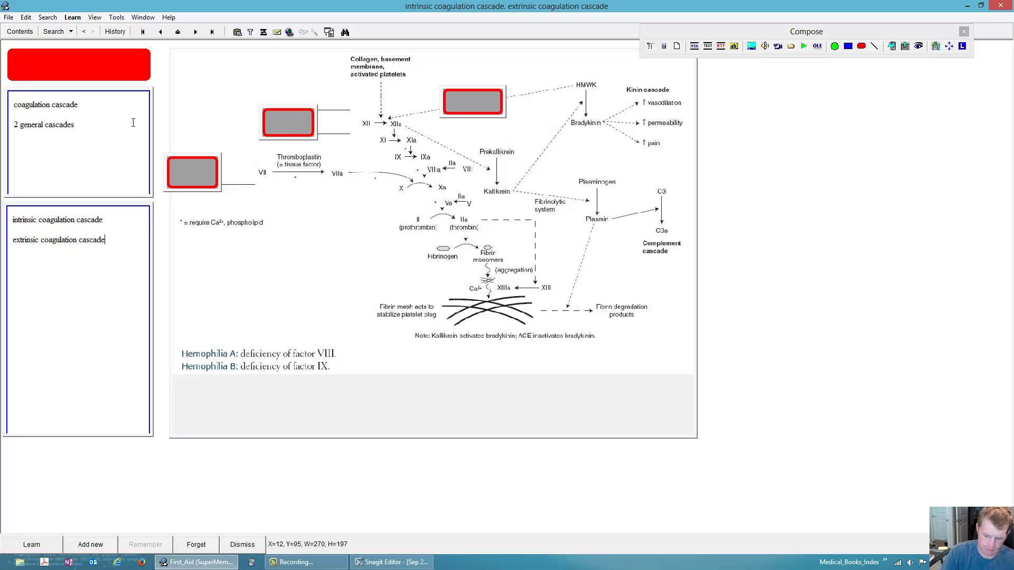
text(and their insti)
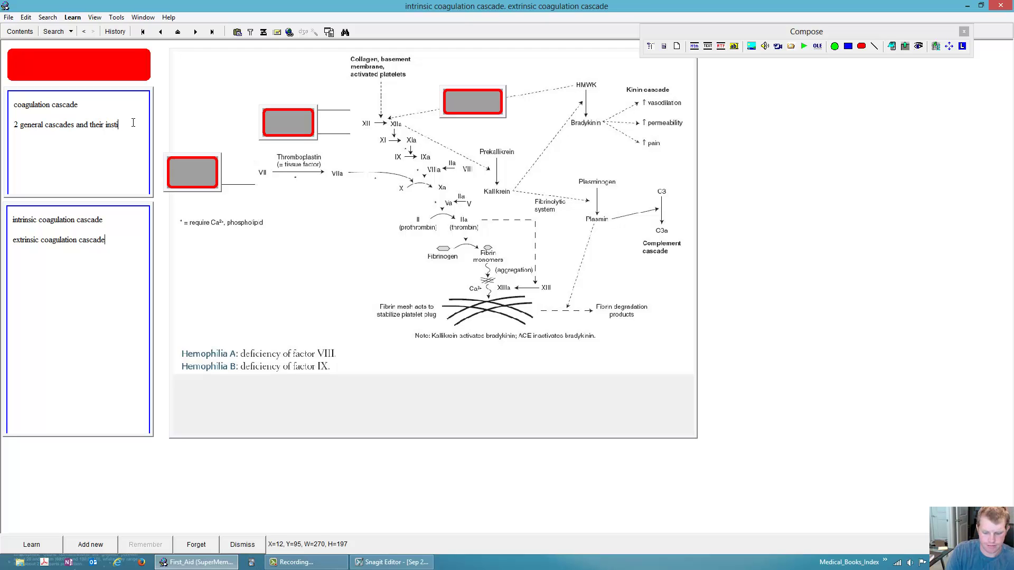
text(gato)
key(BackSpace)
key(BackSpace)
key(BackSpace)
key(BackSpace)
key(BackSpace)
key(BackSpace)
key(BackSpace)
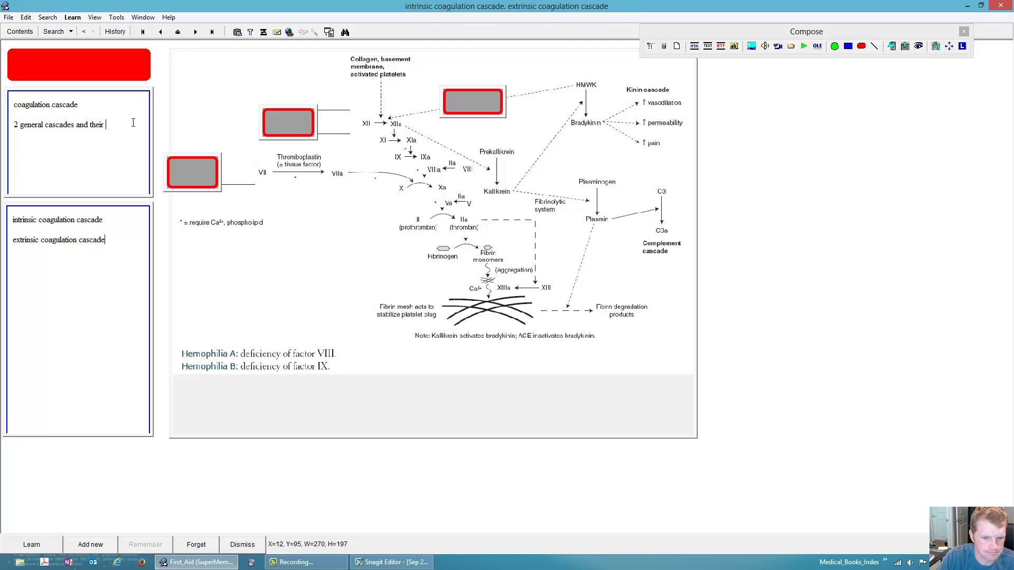
text(instigator)
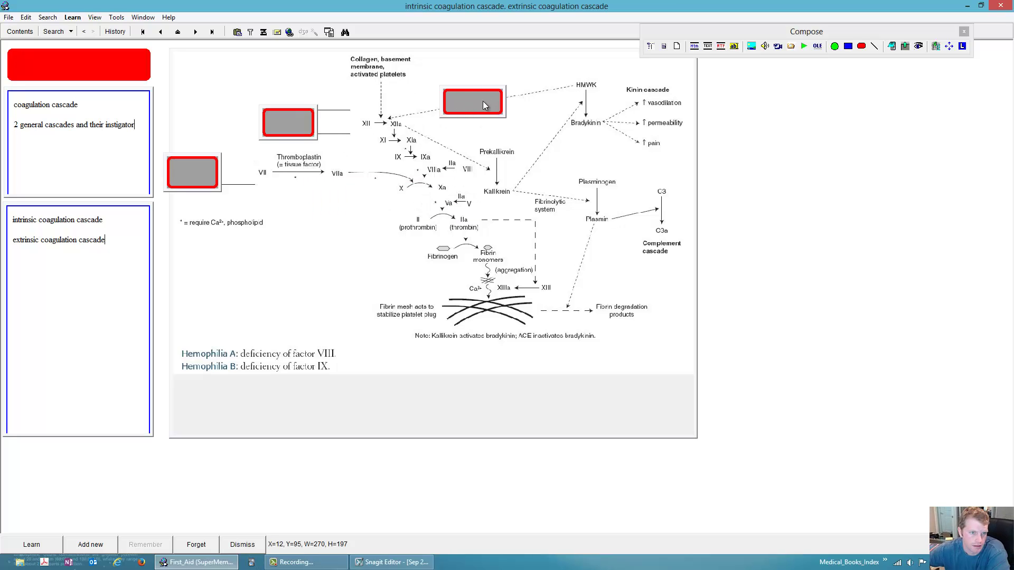
Append ", collagen, basement membrane, and platelets" to the intrinsic answer line and ", tissue factor" to the extrinsic one.
click(125, 225)
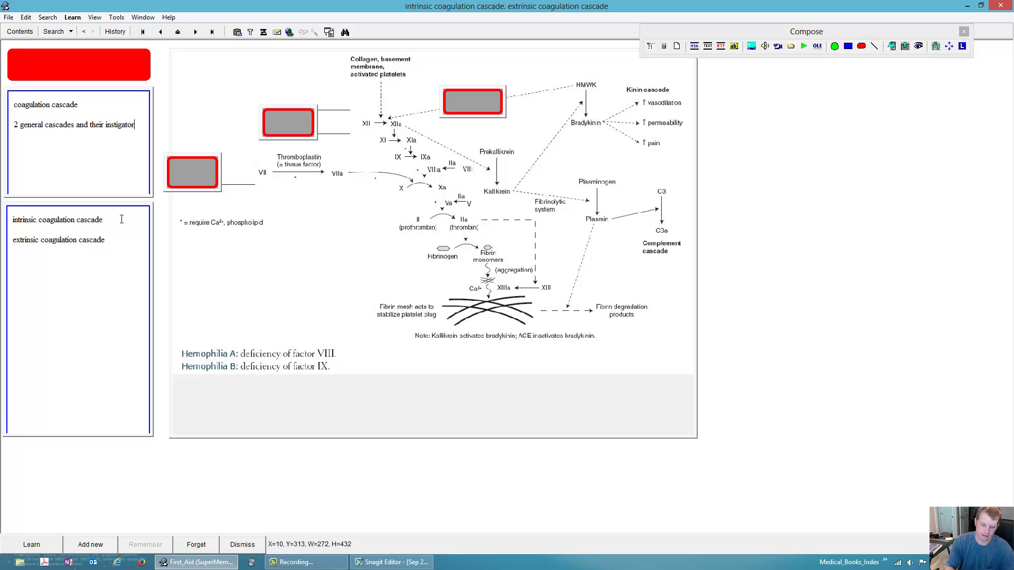
click(122, 220)
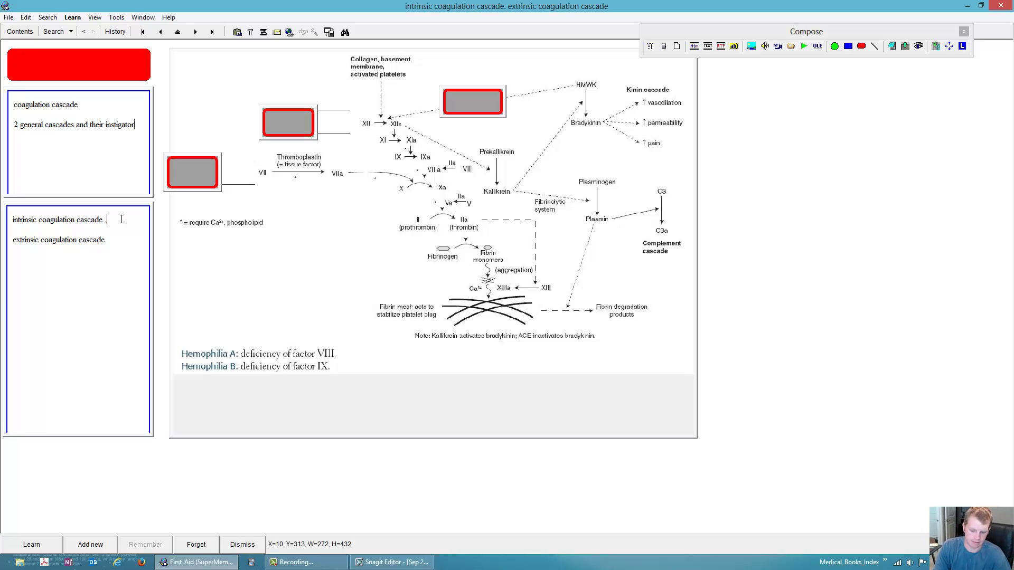
text(, colla)
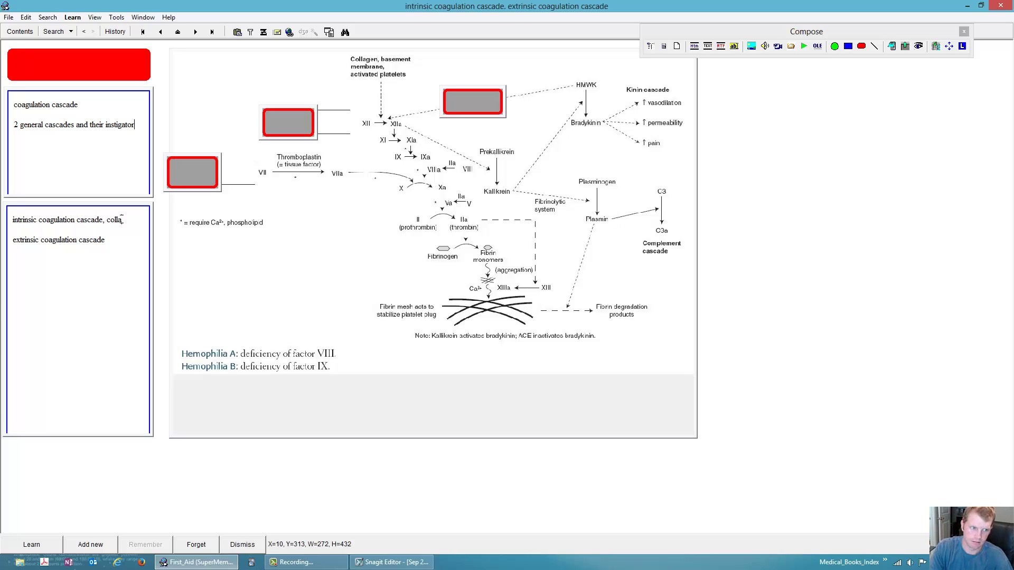
text(gen, b)
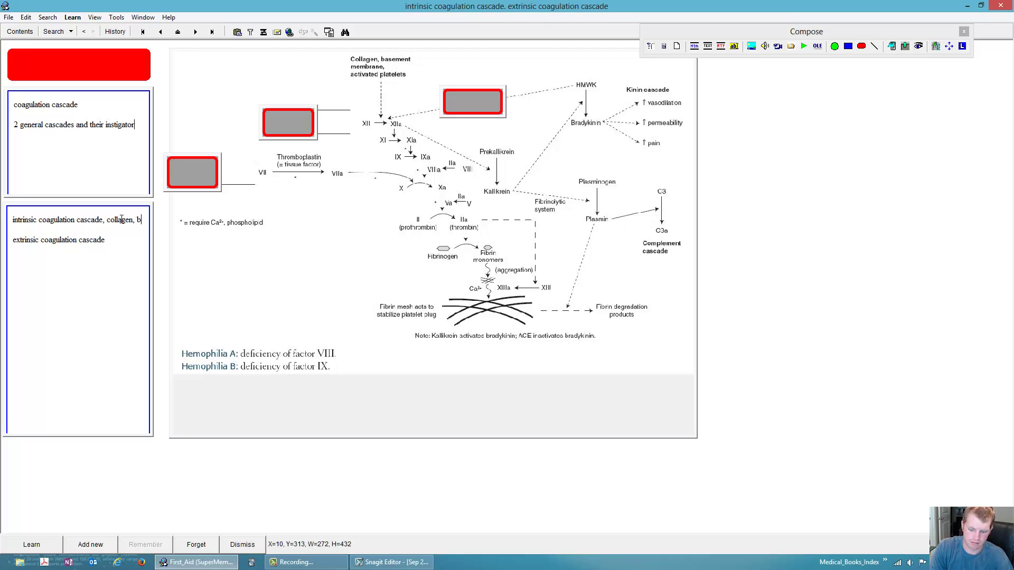
text(asement memb)
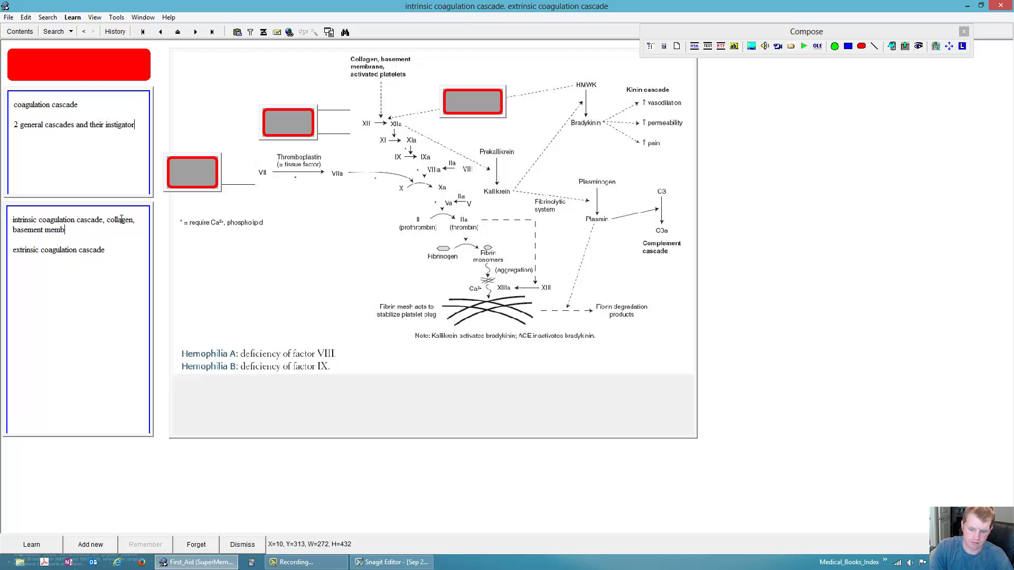
text(rane, and platelets)
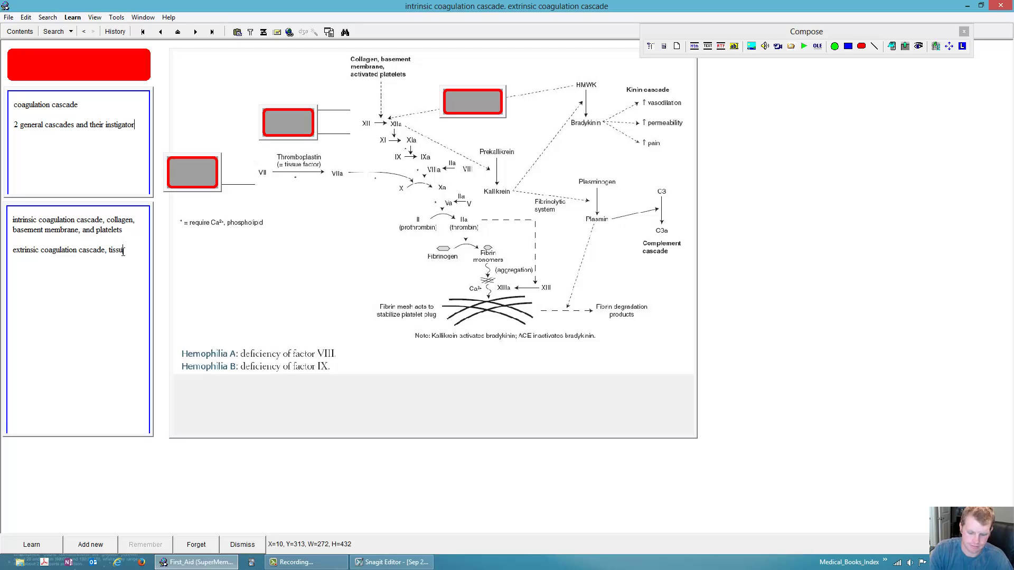
text(tor)
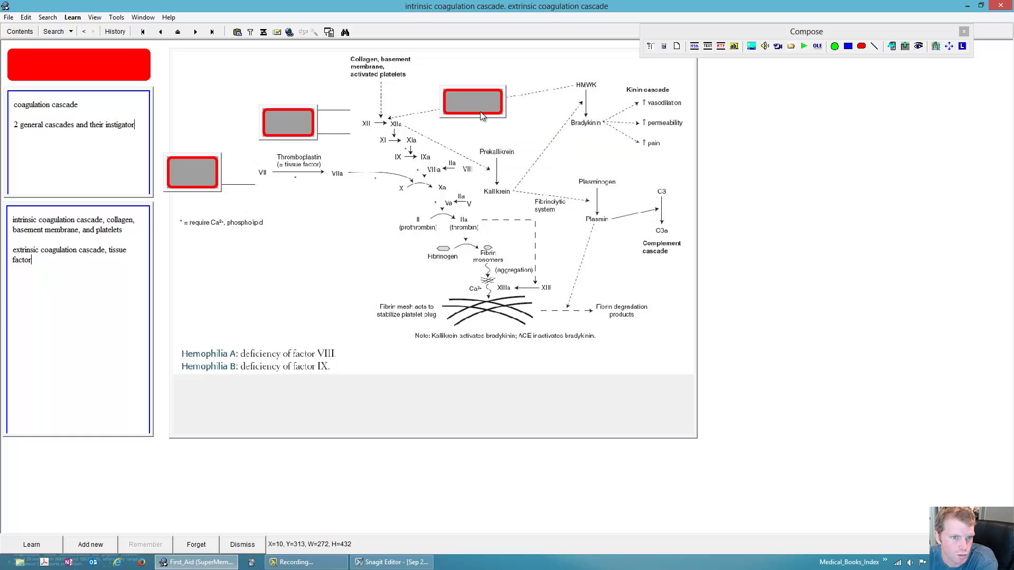
Narrow the third red box slightly and insert "thromboplastin/" before "tissue factor" in the extrinsic answer line.
mouse_move(501, 118)
mouse_down()
mouse_move(494, 112)
mouse_move(500, 121)
mouse_up()
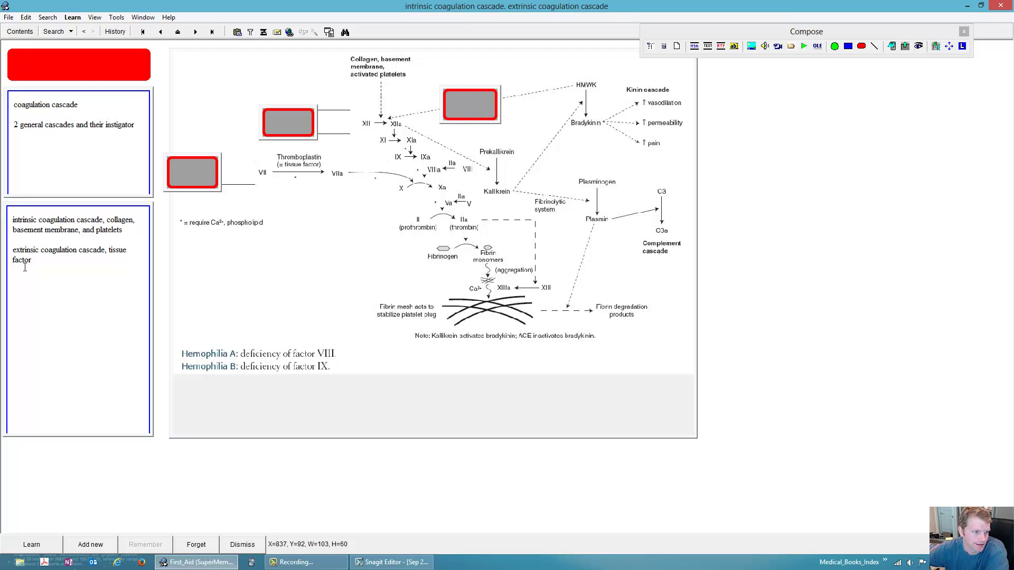
click(108, 249)
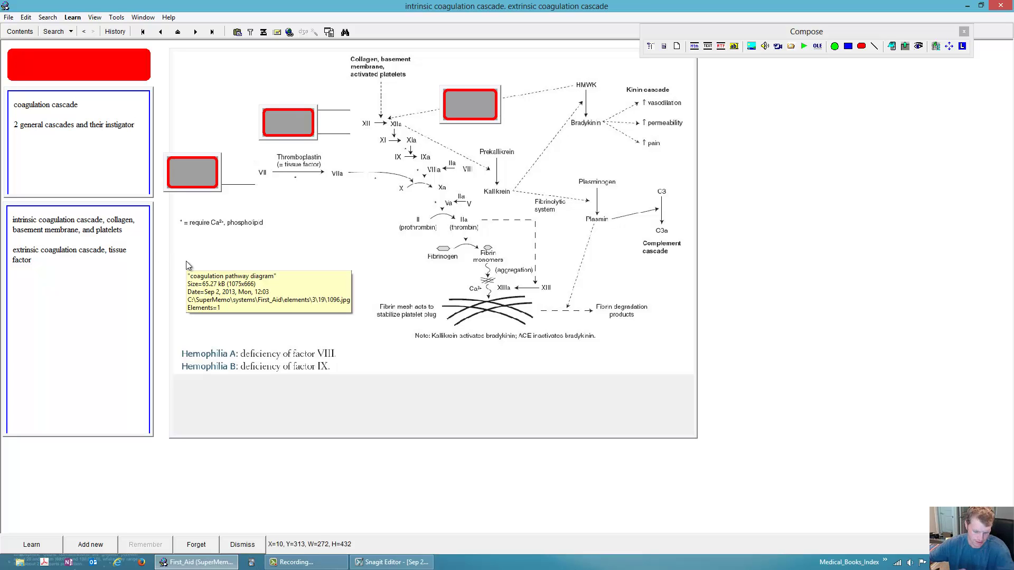
text(thrombopl)
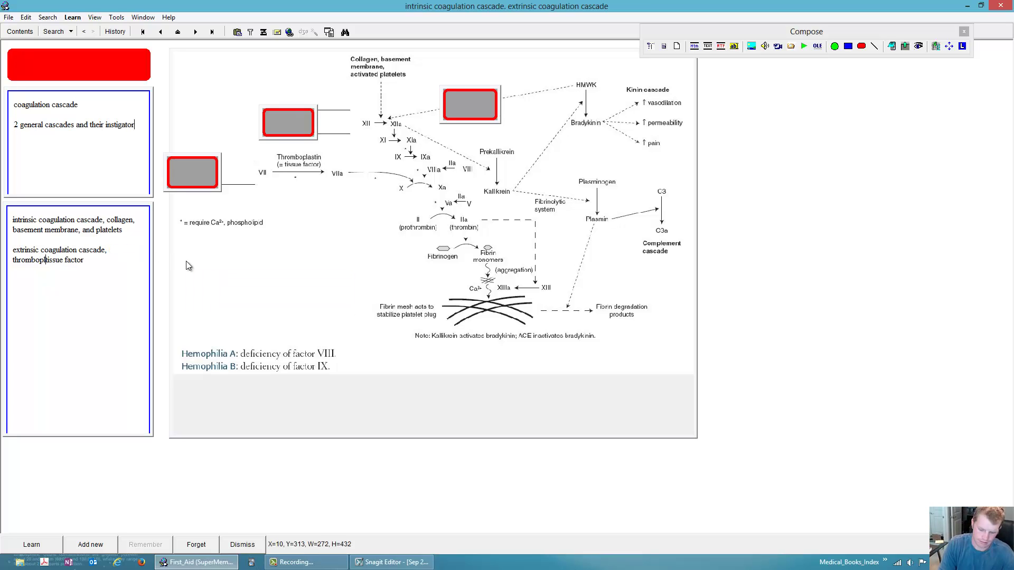
text(astin)
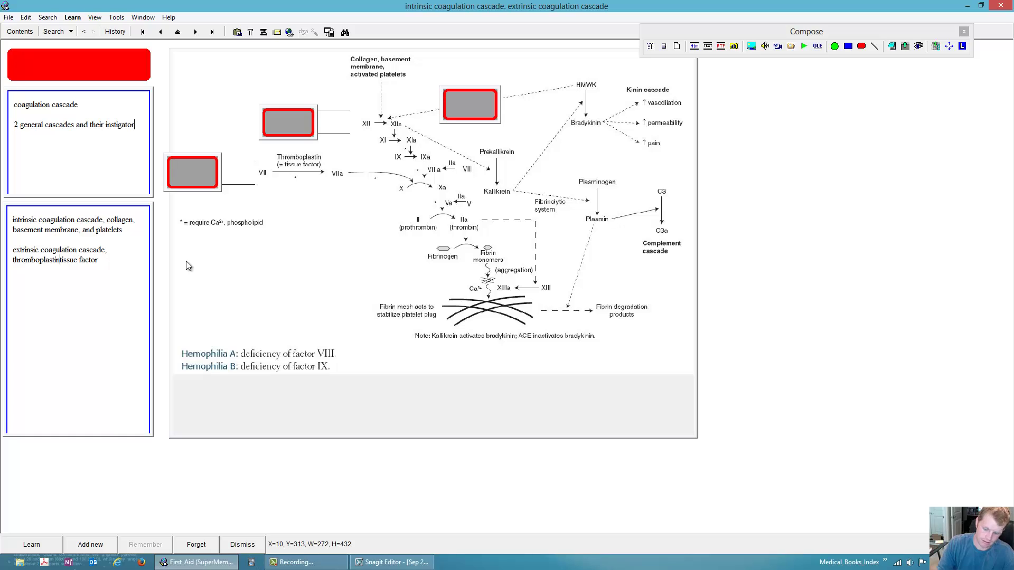
text(/)
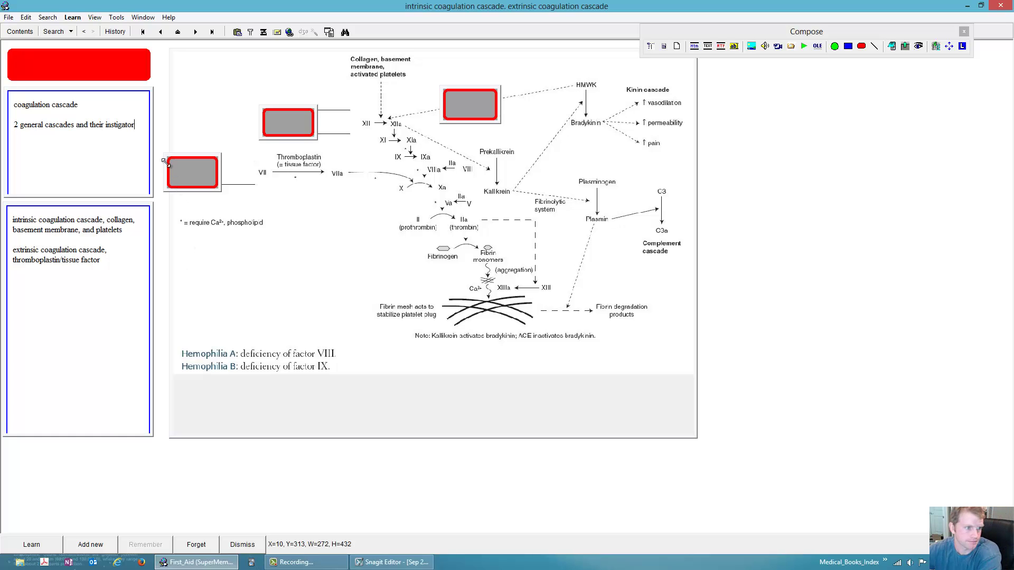
key(Return)
right_click(106, 171)
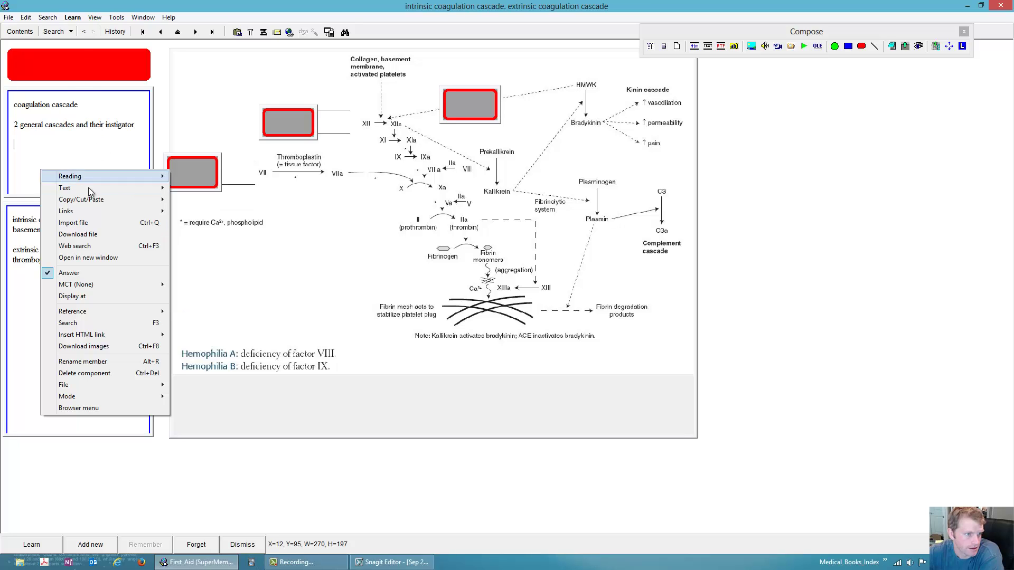
mouse_move(123, 187)
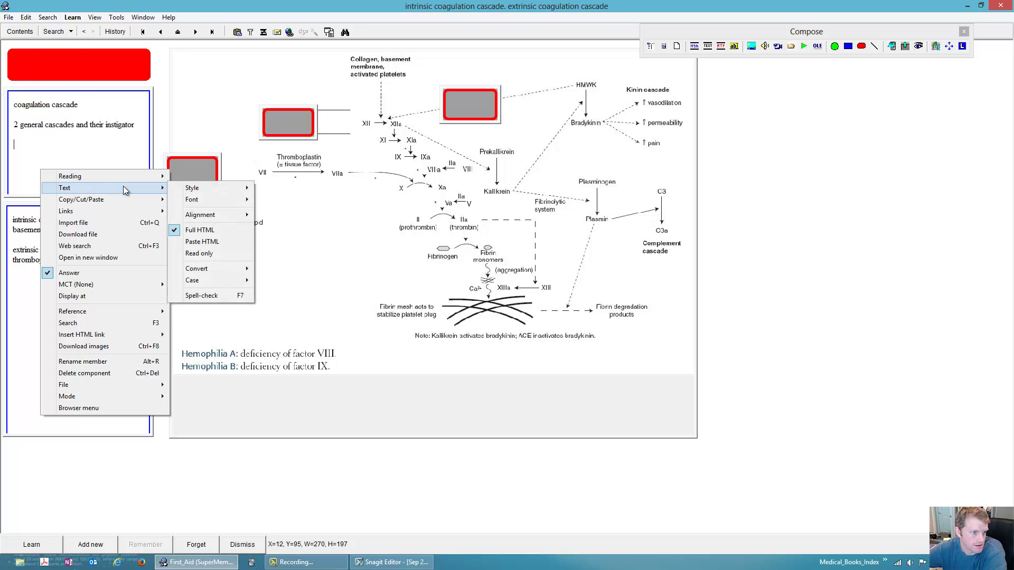
mouse_move(153, 199)
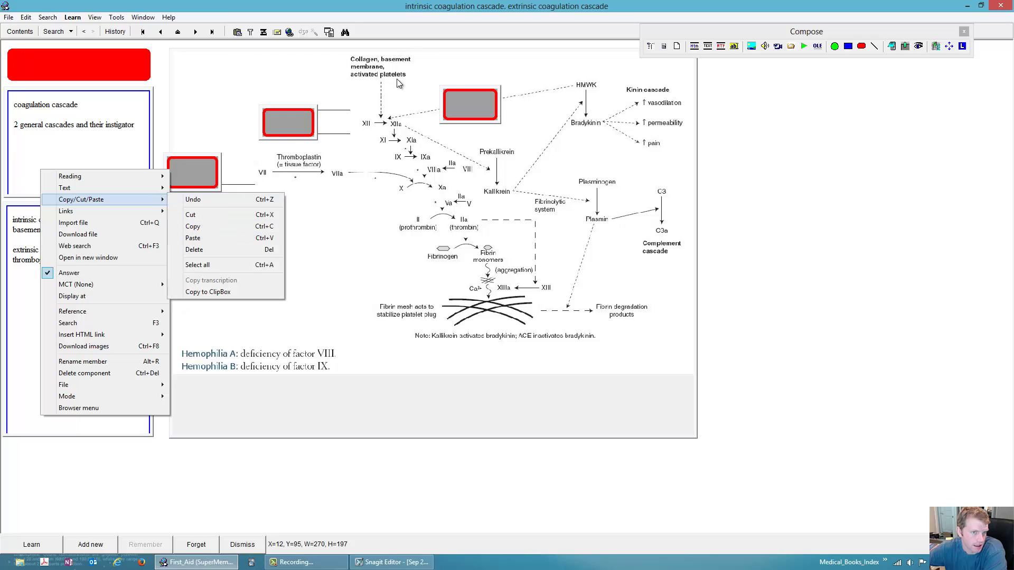
click(381, 136)
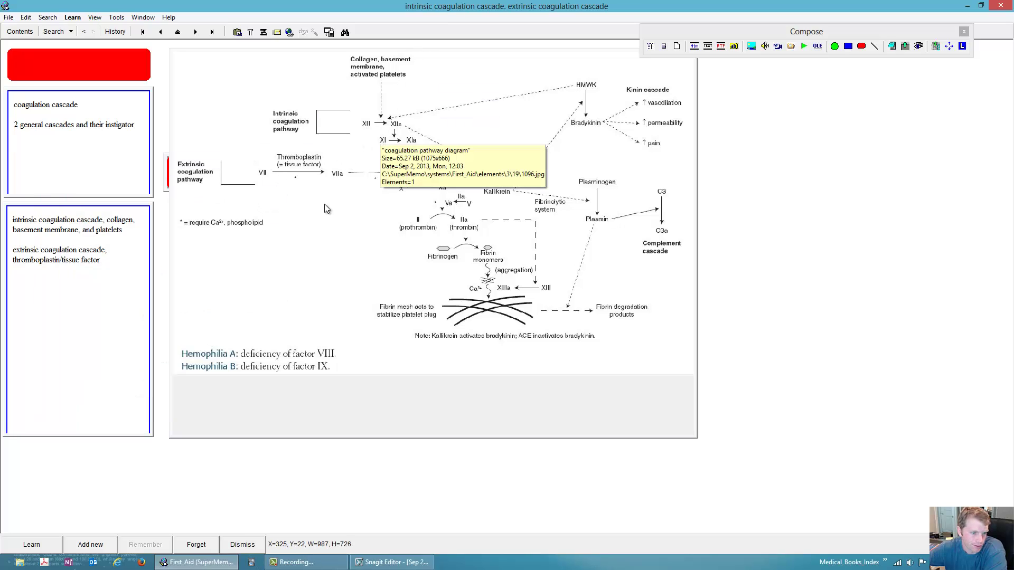
Move the third red box onto the "Collagen, basement membrane, activated platelets" label and enlarge it to hide the text.
key(Escape)
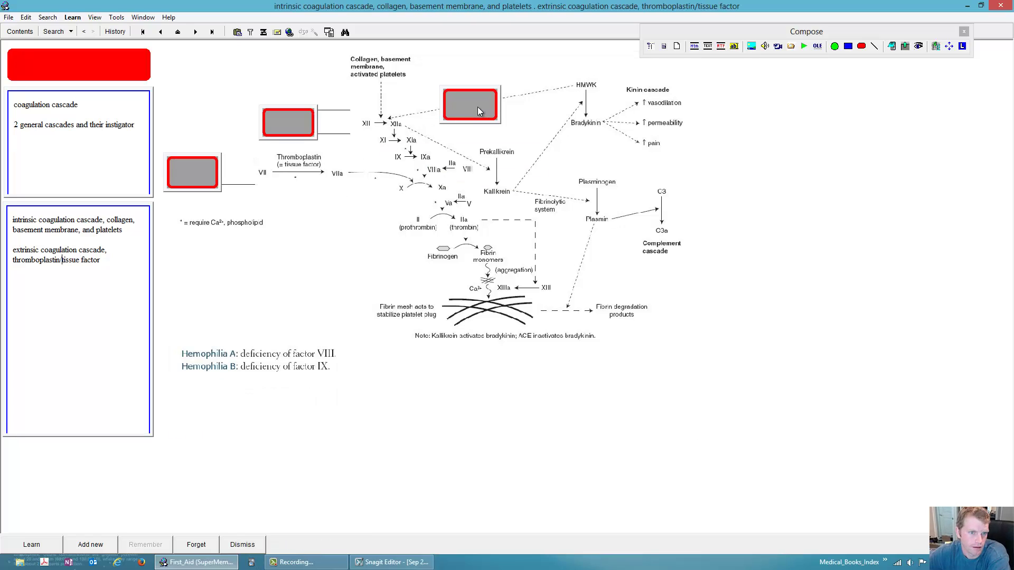
drag(475, 107, 418, 83)
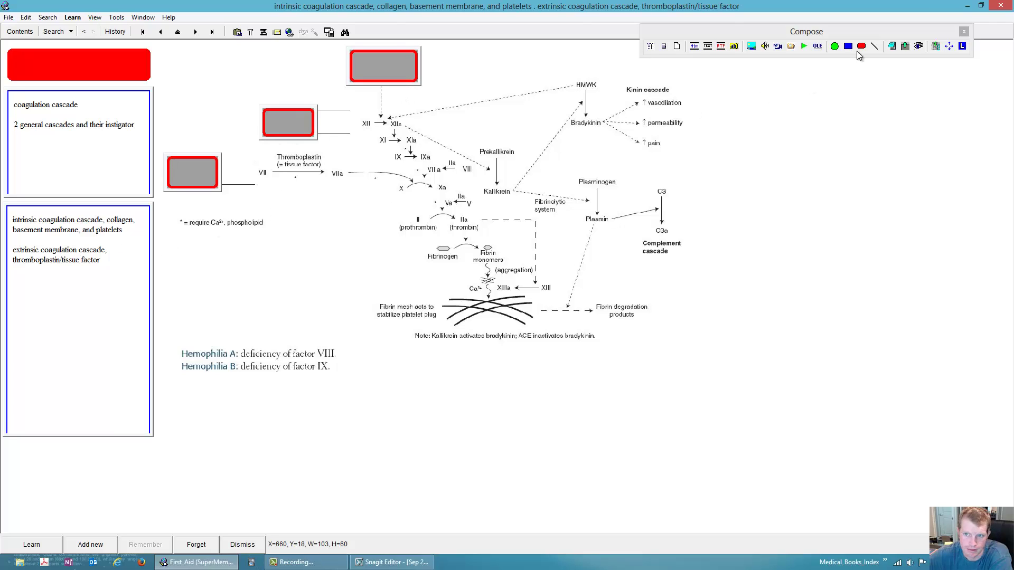
Add a fourth rounded rectangle component over the "Xa" and "Va" area of the diagram and color it red.
click(861, 46)
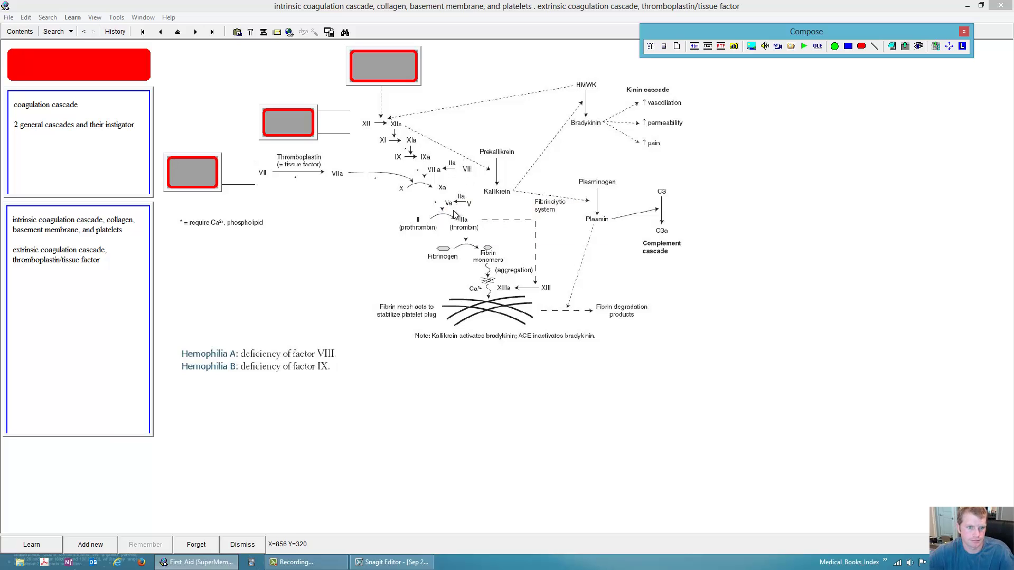
mouse_move(455, 199)
mouse_down()
mouse_move(473, 206)
mouse_move(404, 168)
mouse_move(406, 179)
mouse_up()
right_click(440, 192)
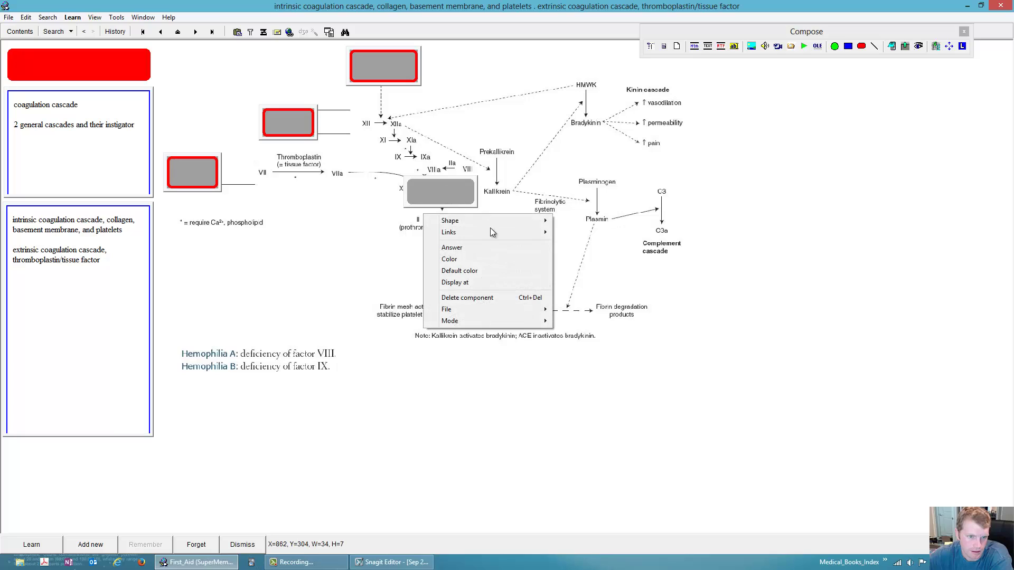
click(490, 259)
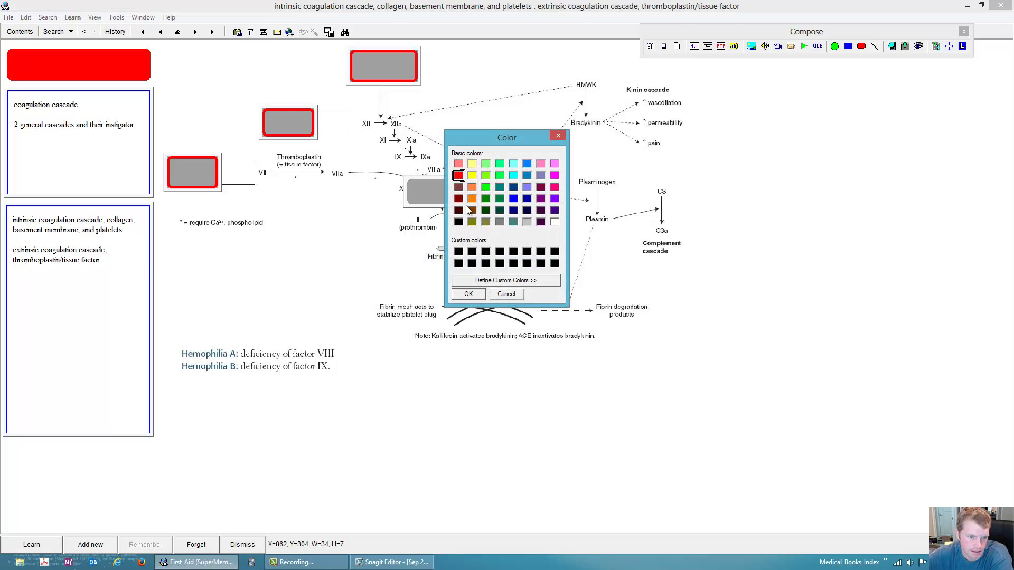
click(468, 293)
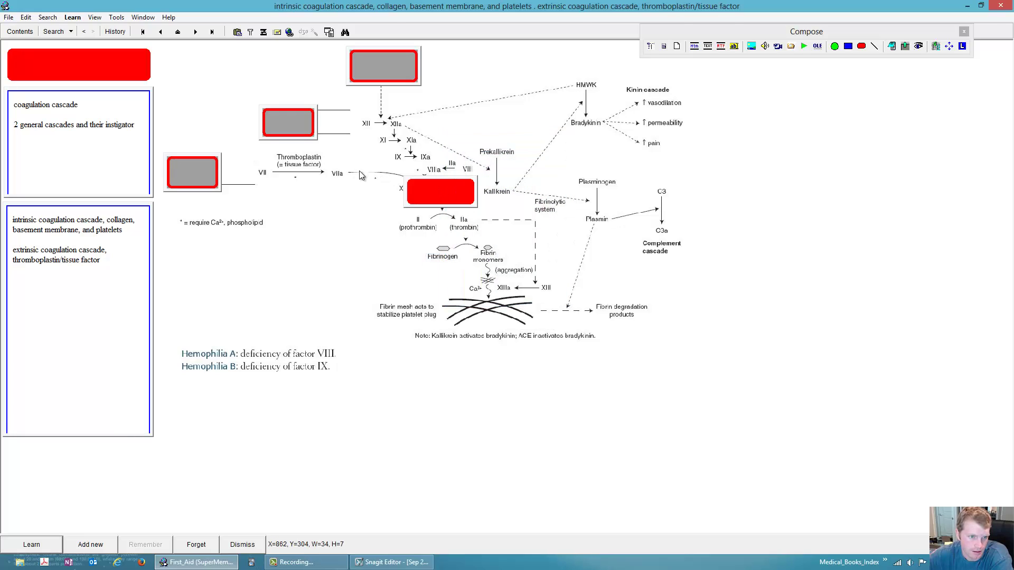
Put the diagram image in editing mode, then move the new red box onto the "Thromboplastin (= tissue factor)" label and shrink it to fit.
right_click(426, 258)
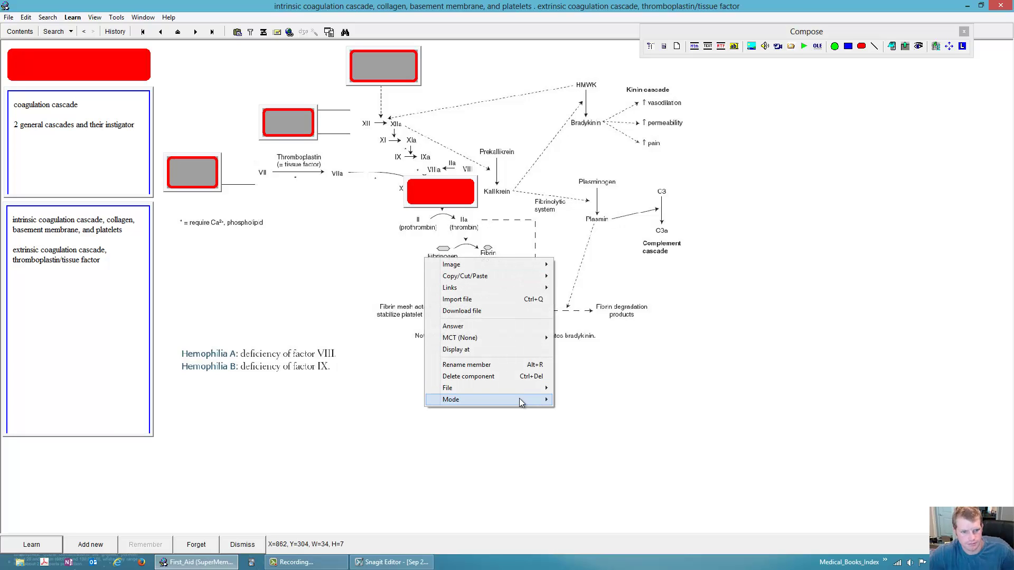
mouse_move(518, 398)
click(587, 409)
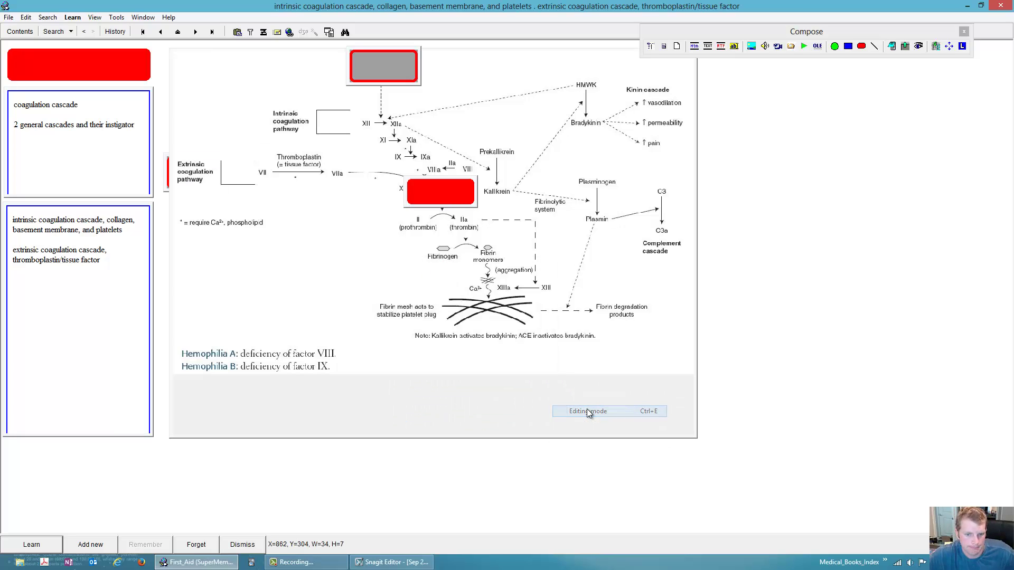
click(441, 199)
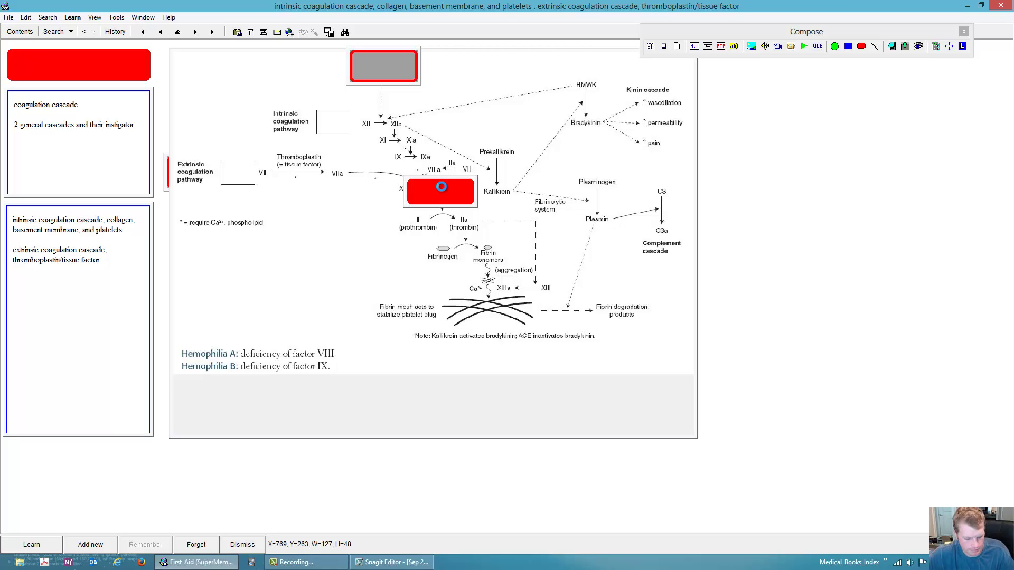
click(442, 186)
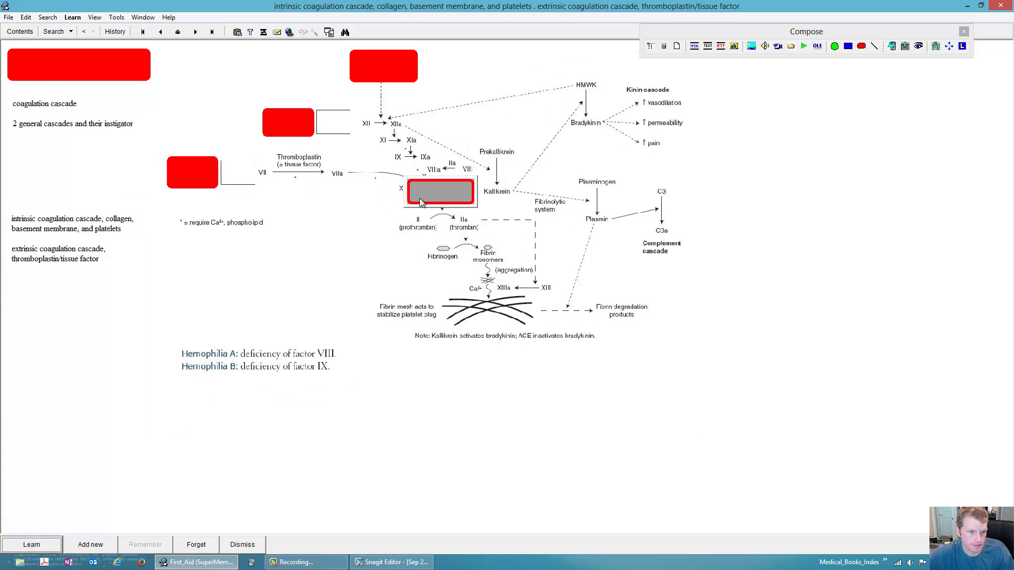
drag(419, 198, 315, 169)
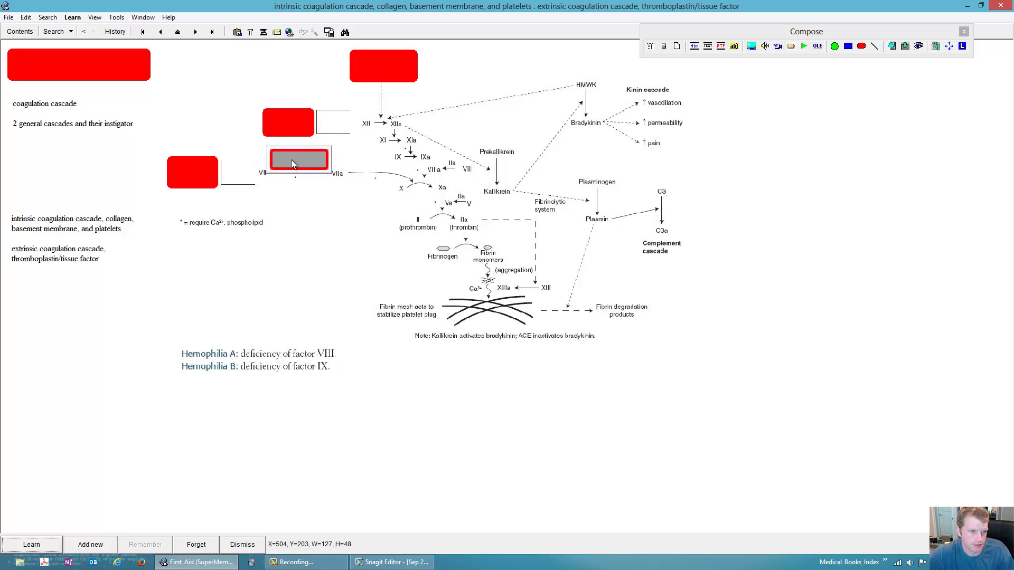
right_click(512, 255)
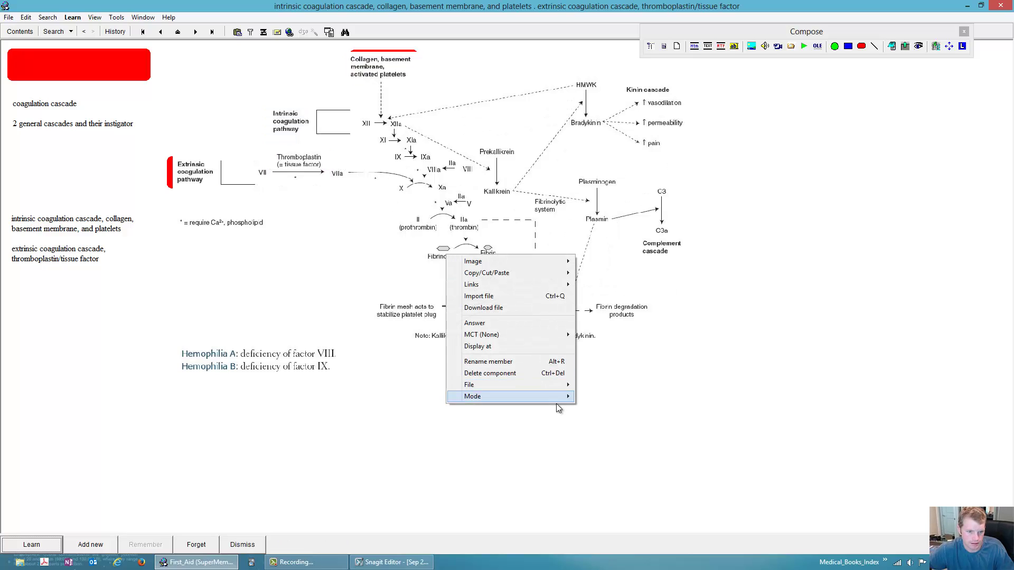
mouse_move(557, 397)
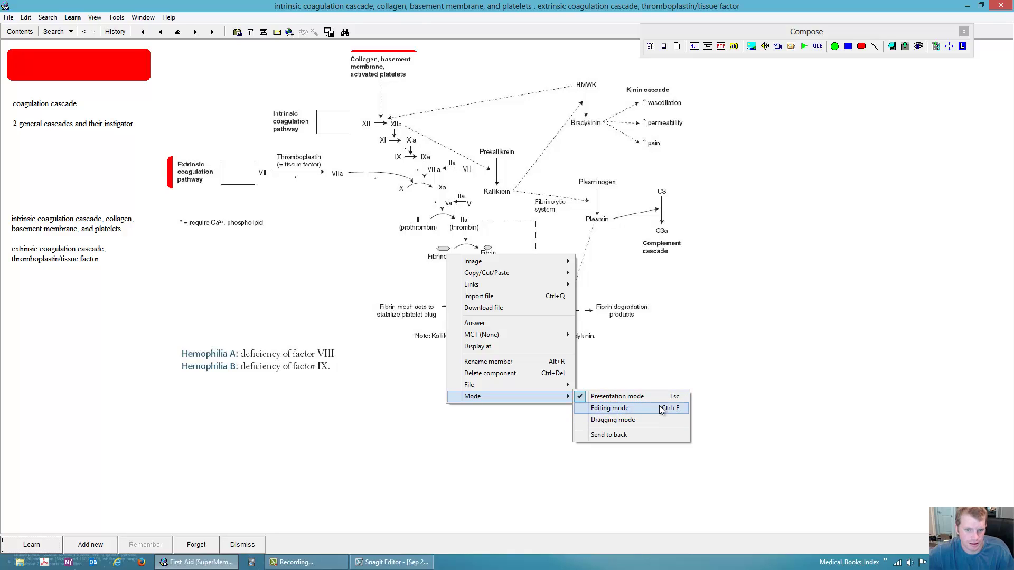
click(386, 282)
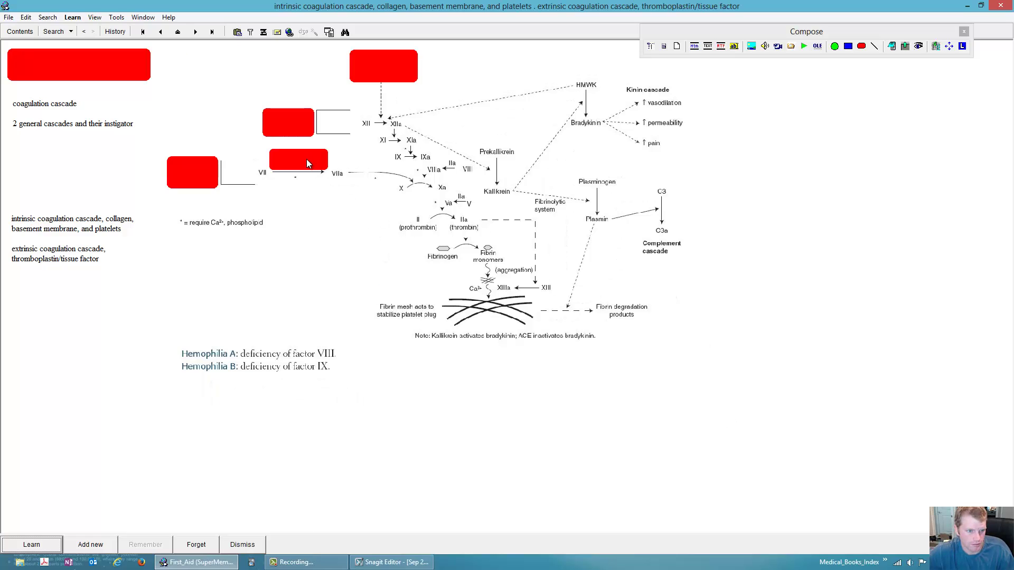
Fine-tune the red box over the thromboplastin label so it sits just above the arrow from VII to VIIa.
drag(288, 178, 284, 161)
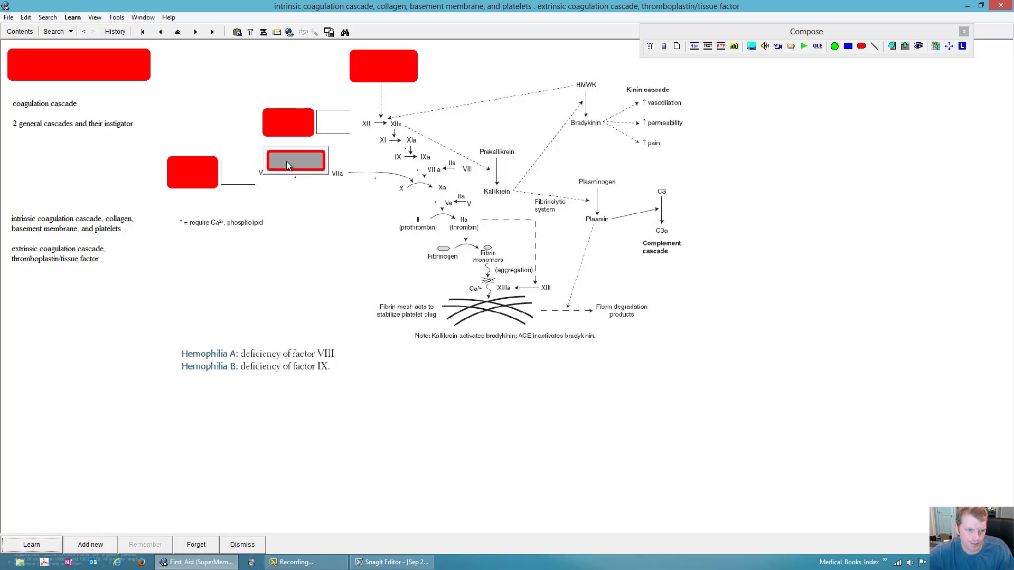
click(363, 239)
click(307, 159)
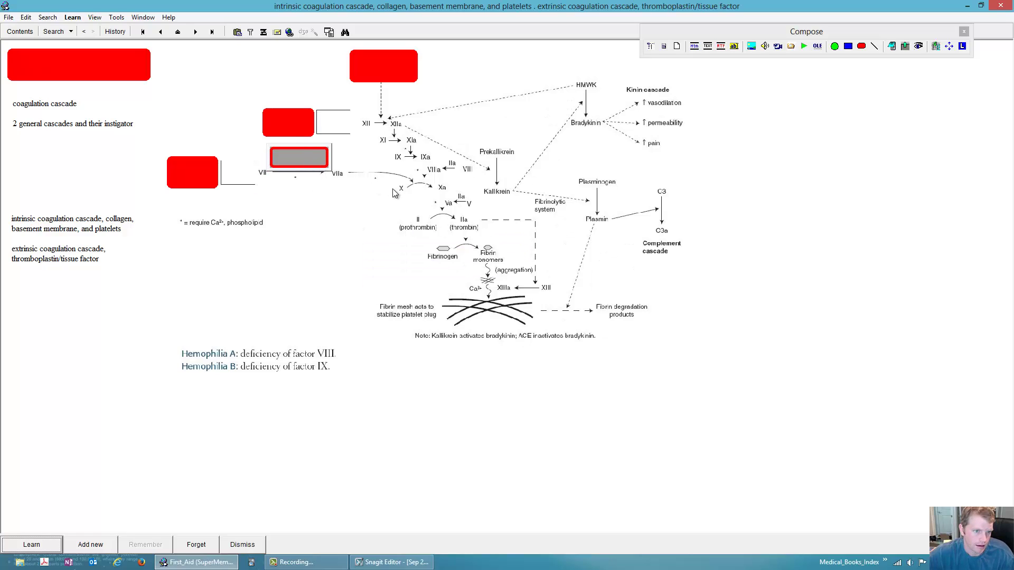
click(269, 163)
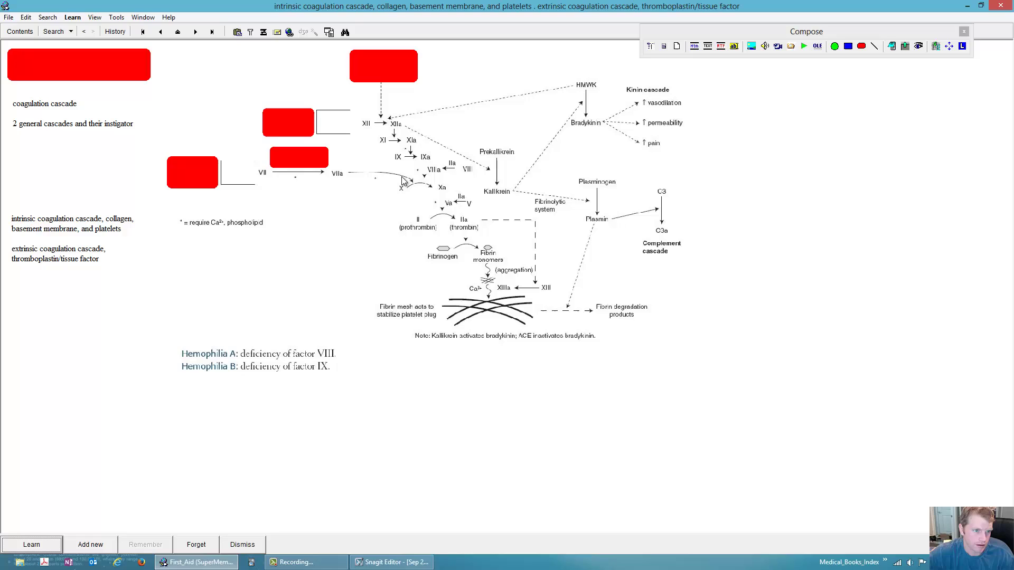
Change the second question line to read "2 general cascades and their instigators (3 for 1, and 1 for the other)".
click(102, 125)
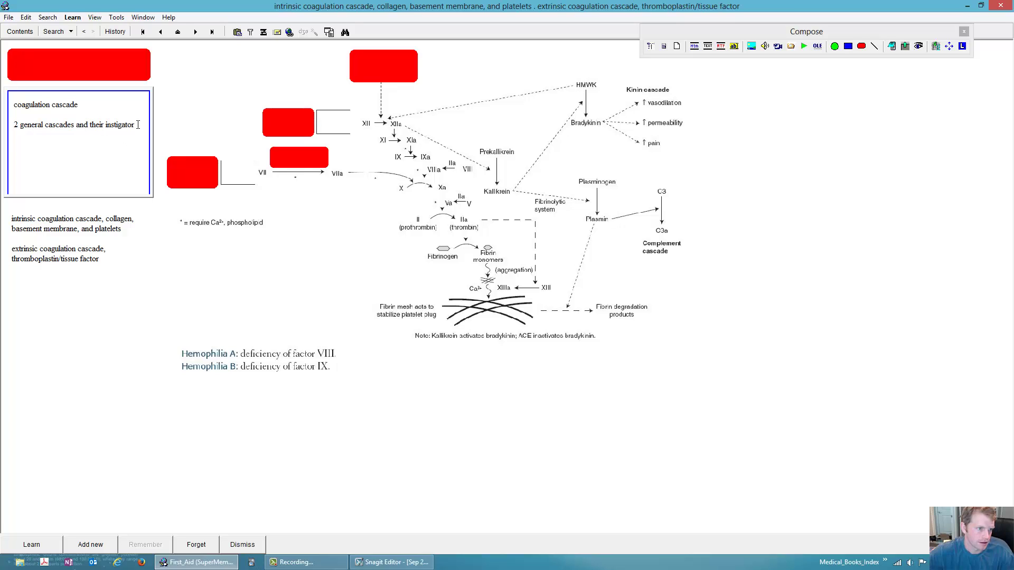
text(()
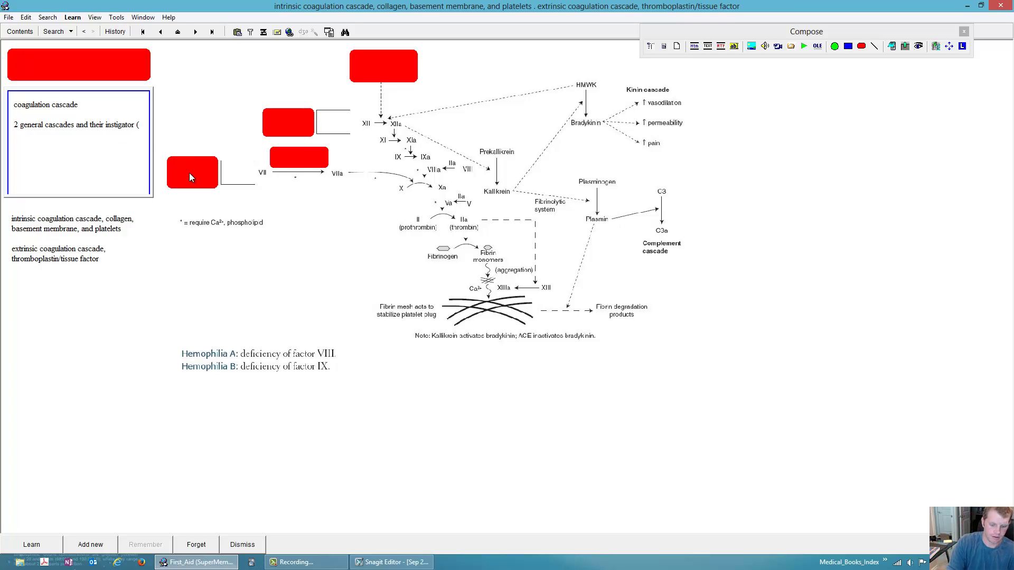
text(3 for)
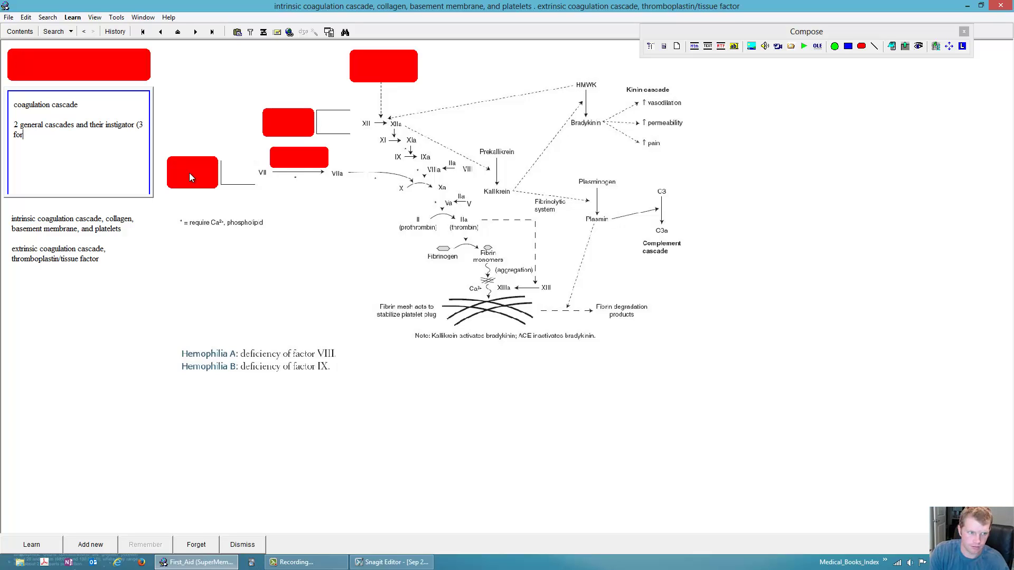
text( 1, )
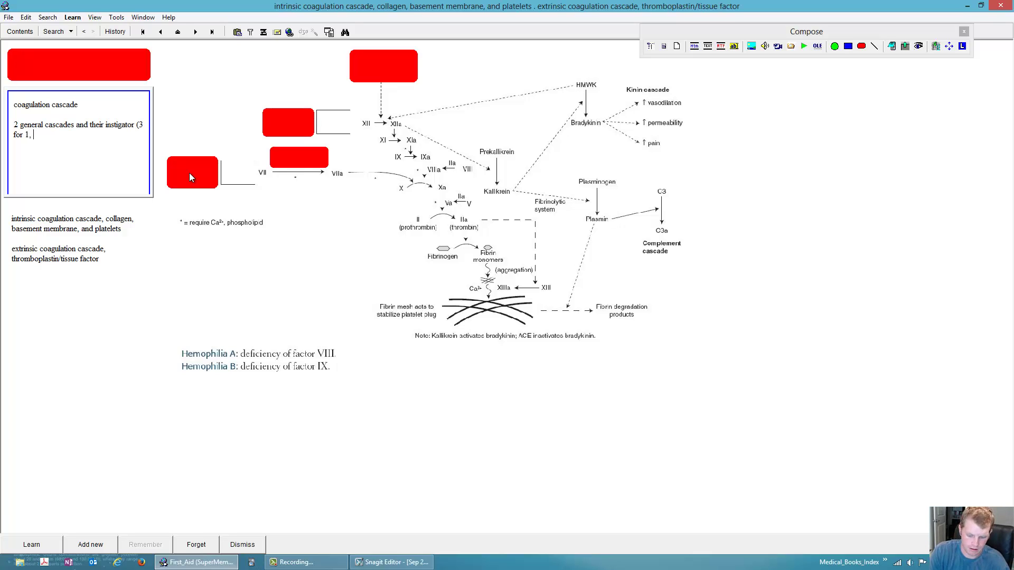
text(and 1 f)
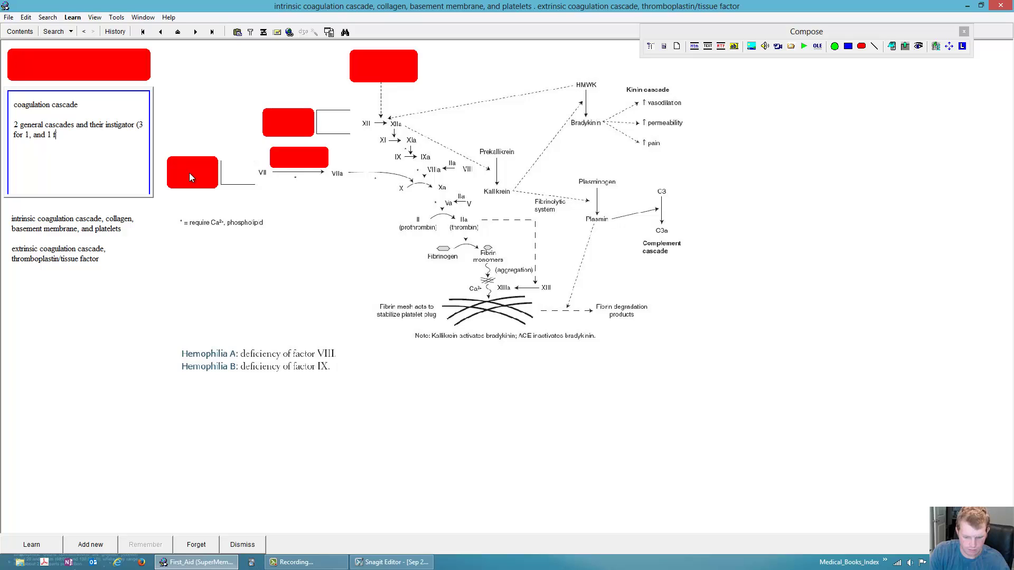
text(or the other)
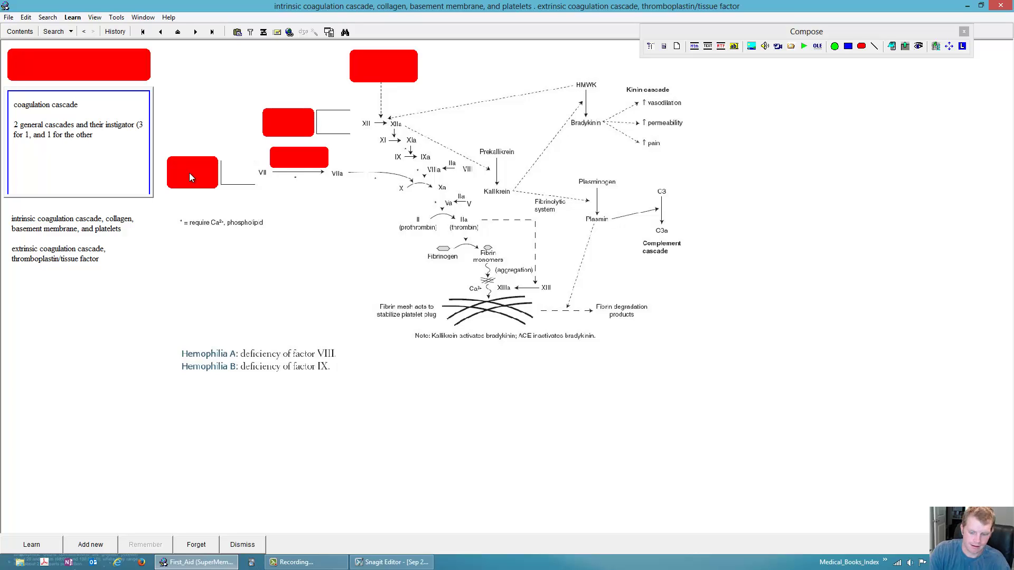
text())
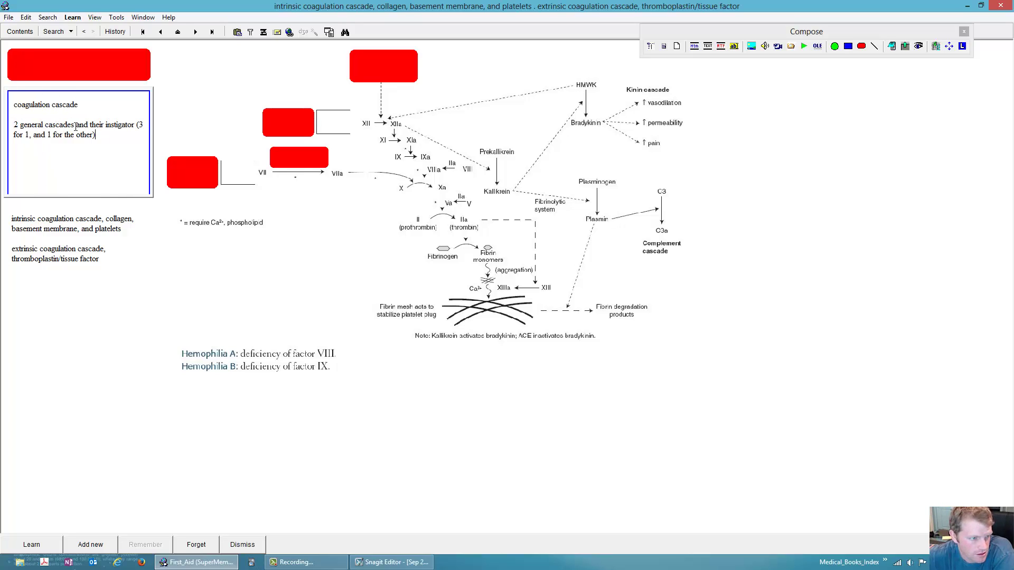
click(135, 125)
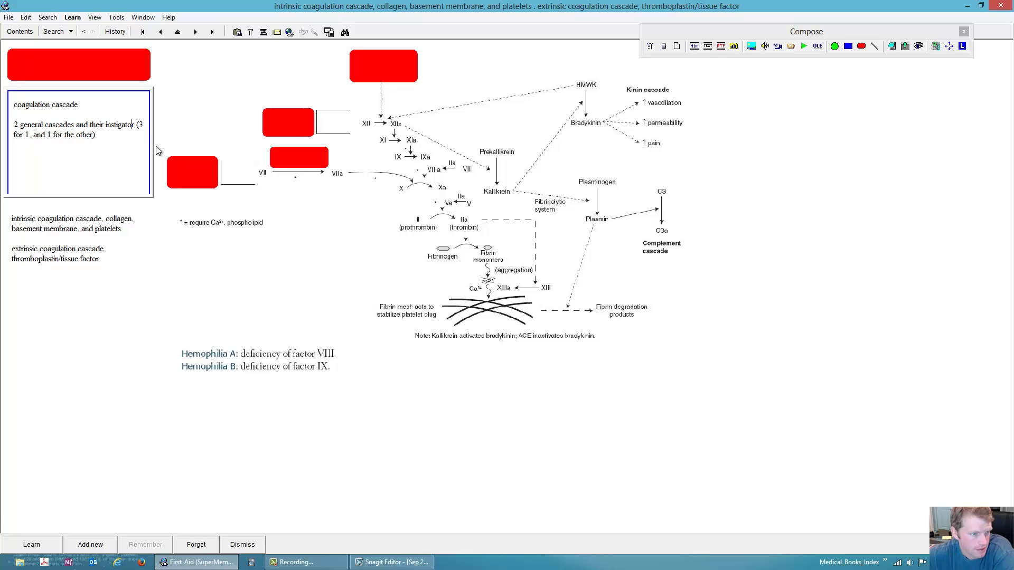
text(s)
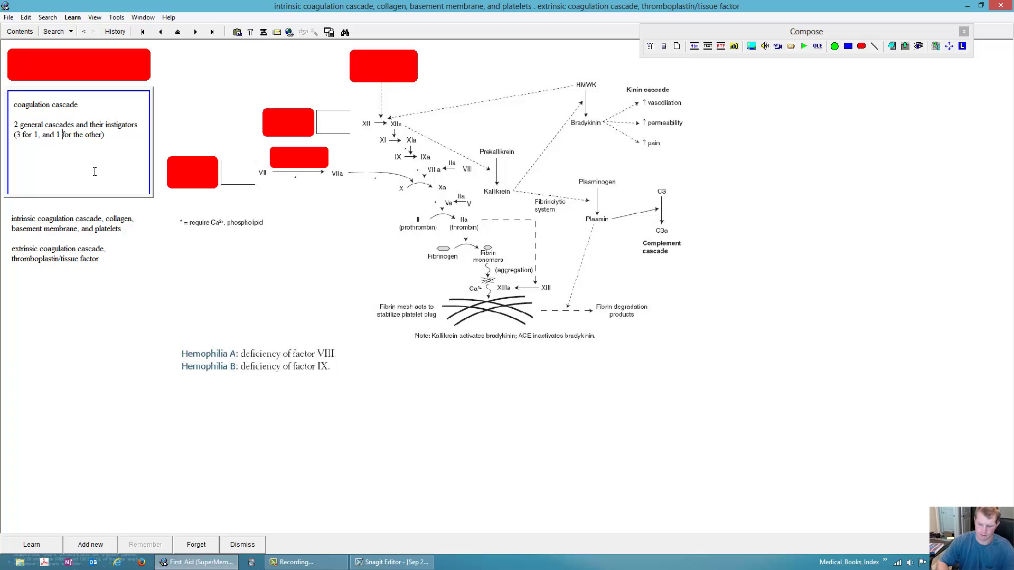
Reword the parenthetical in the question to read "(3 cellular locations for 1, and 1 molecule for the other)".
text(molecule)
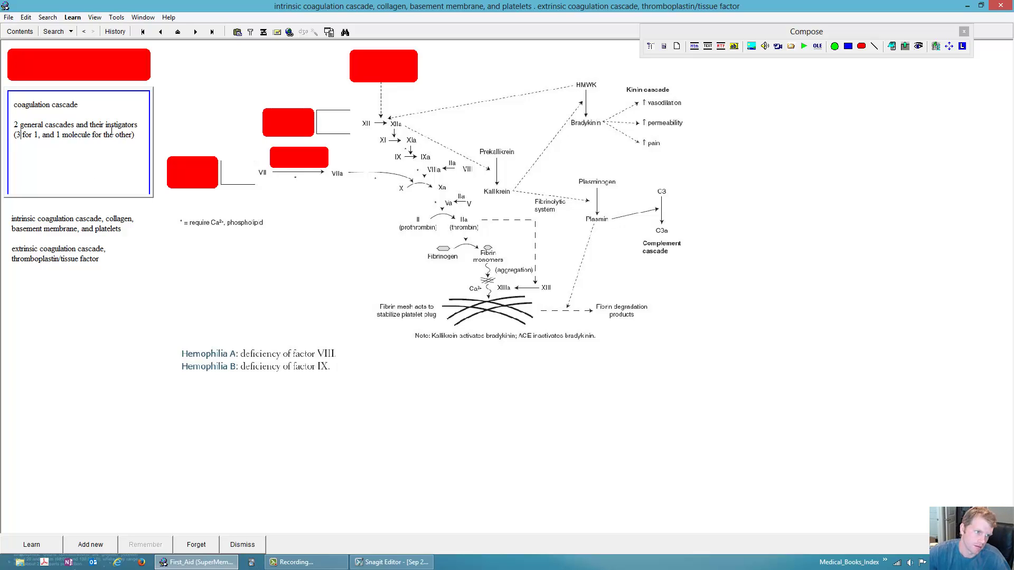
key(Right)
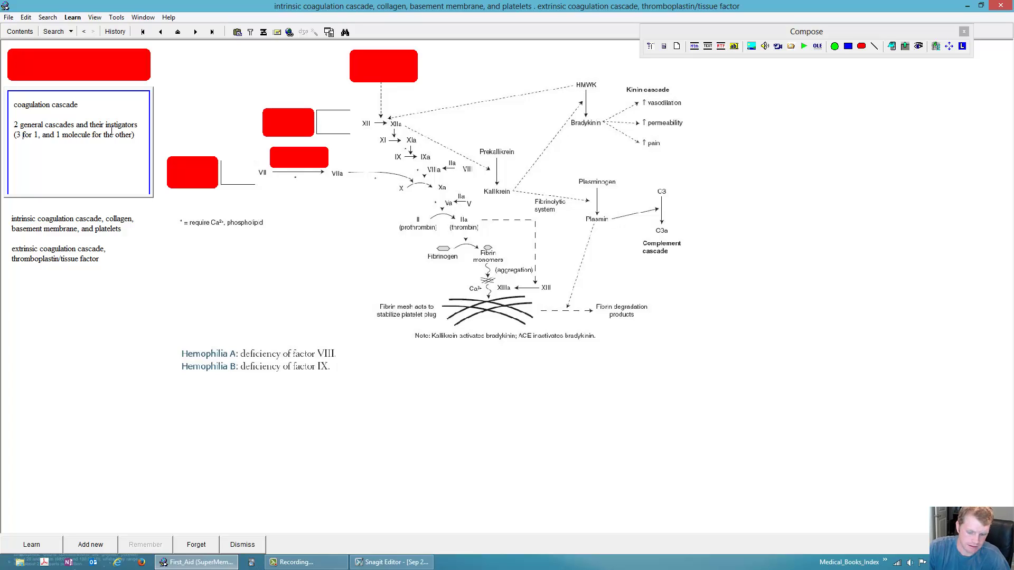
text(cellular )
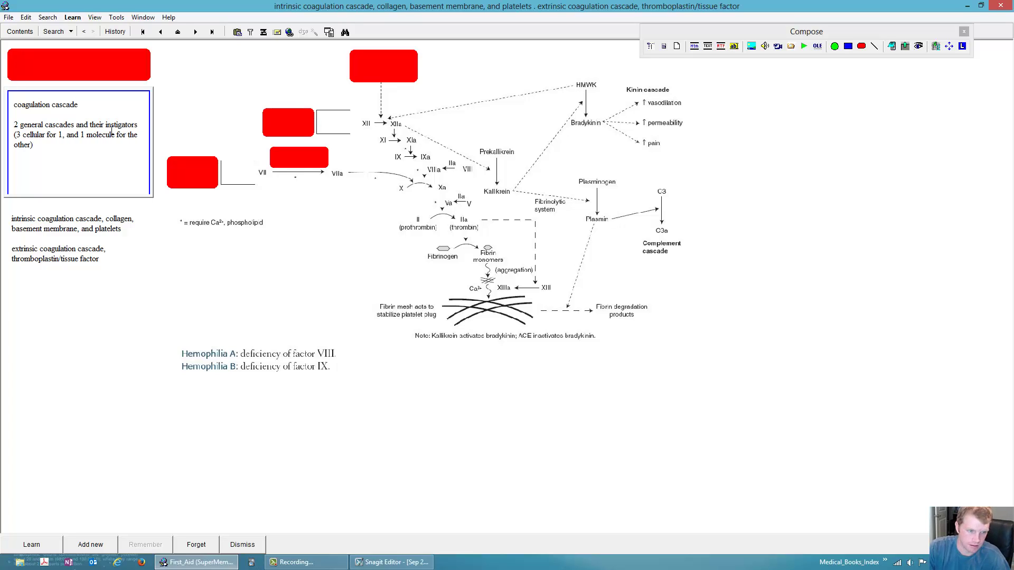
text(locations)
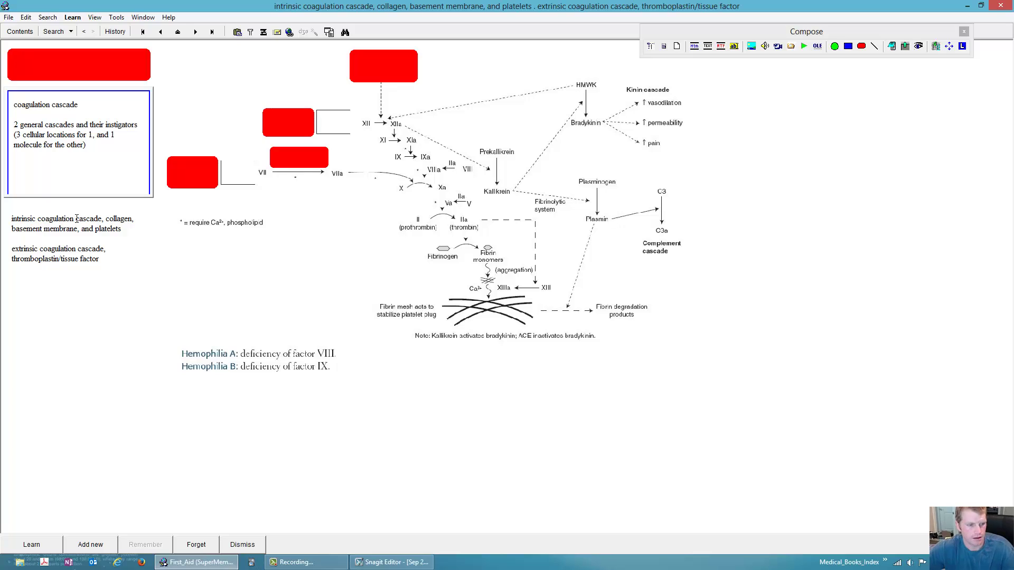
key(Escape)
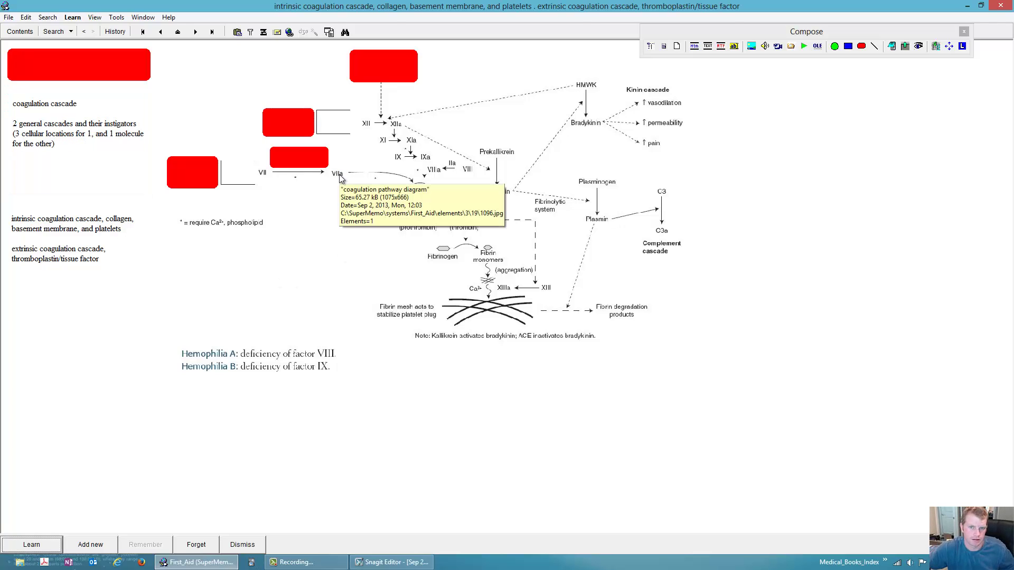
Duplicate the coagulation cascade item.
key(alt+c)
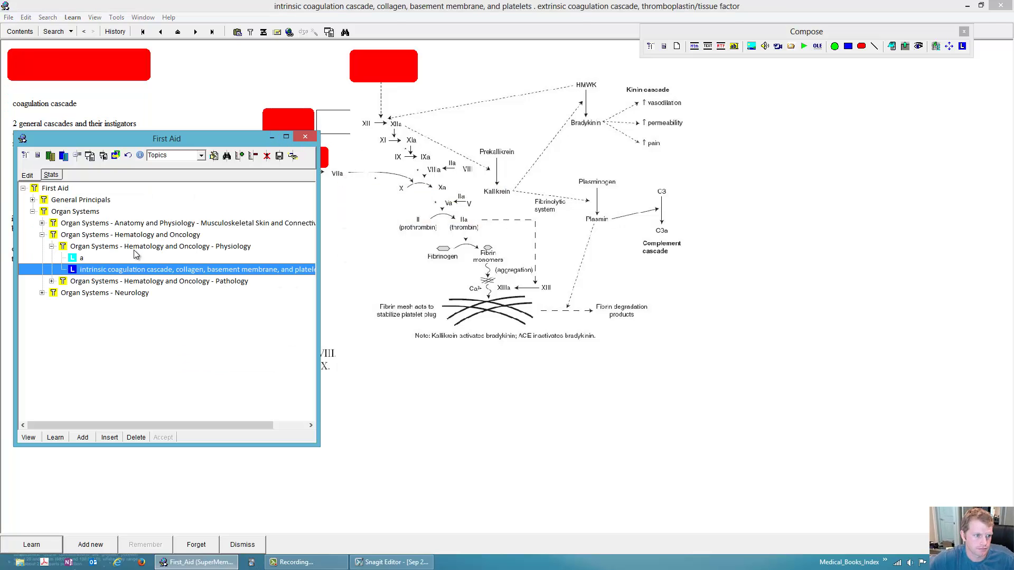
key(Escape)
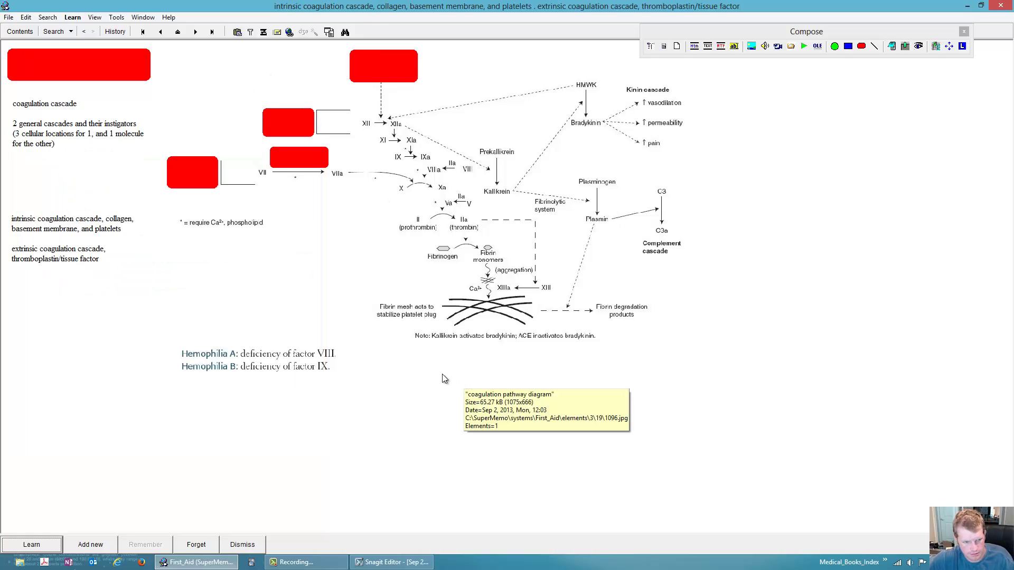
key(alt+d)
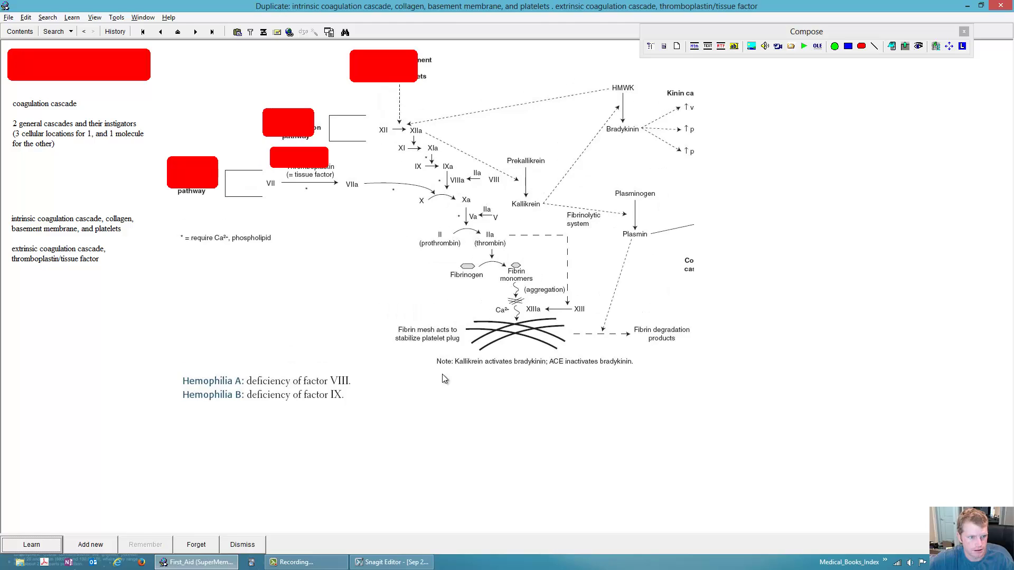
right_click(455, 245)
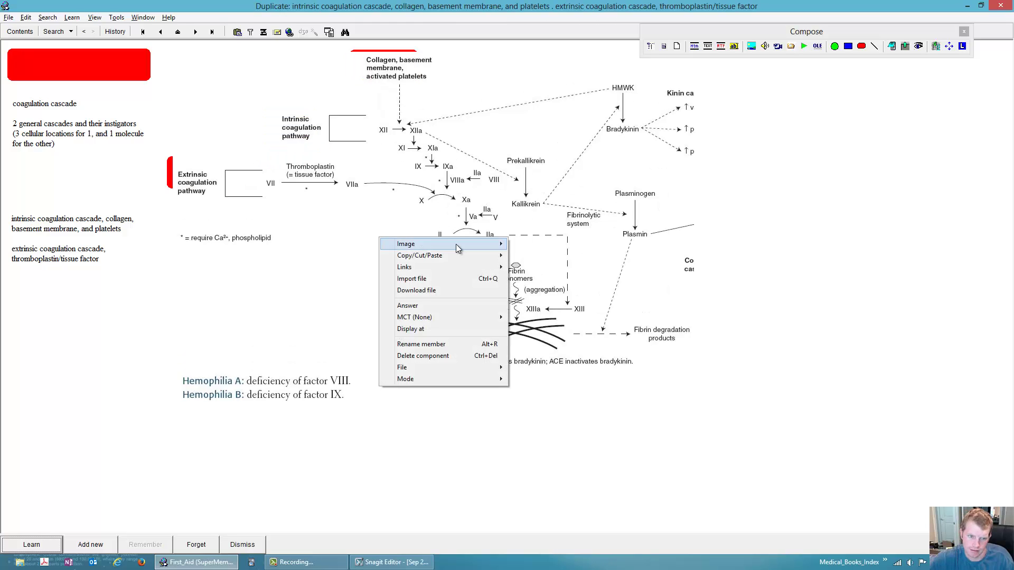
mouse_move(462, 243)
mouse_move(600, 343)
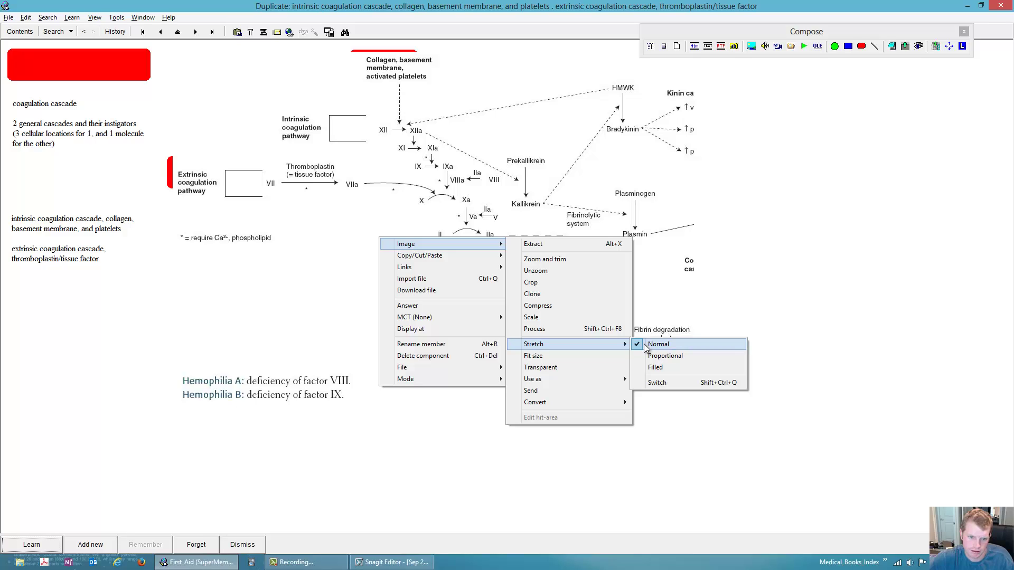
mouse_move(444, 268)
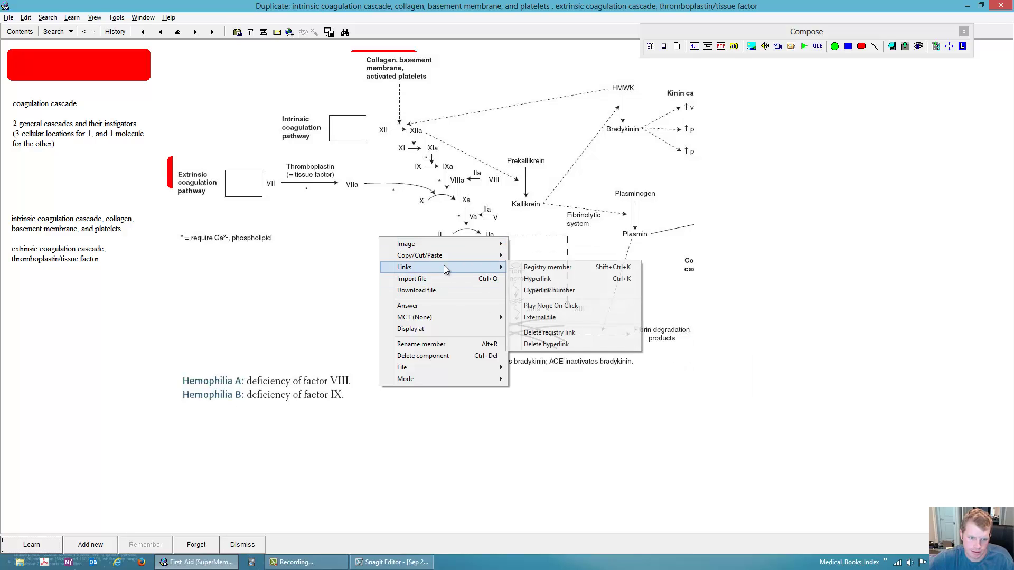
mouse_move(452, 316)
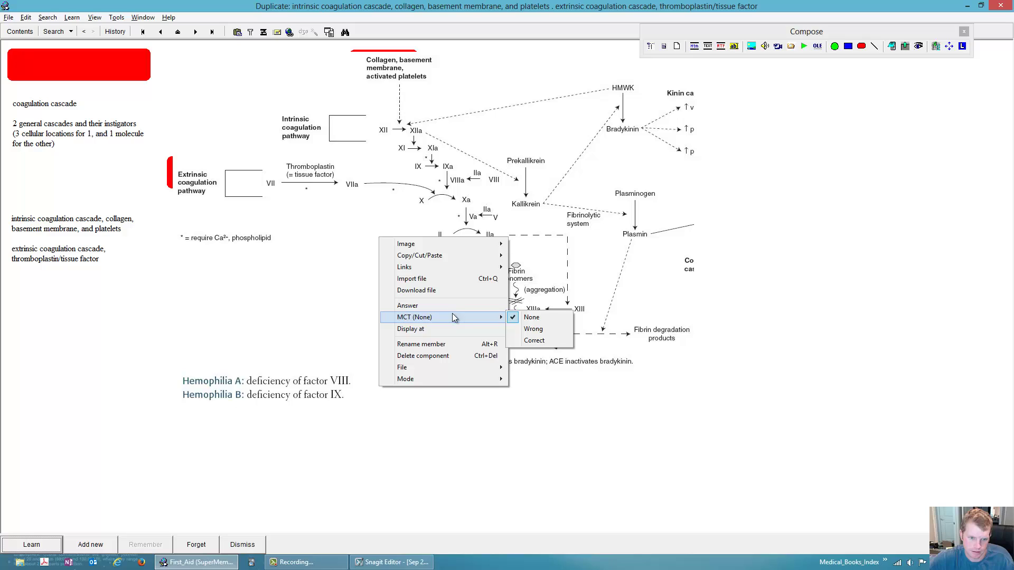
mouse_move(454, 369)
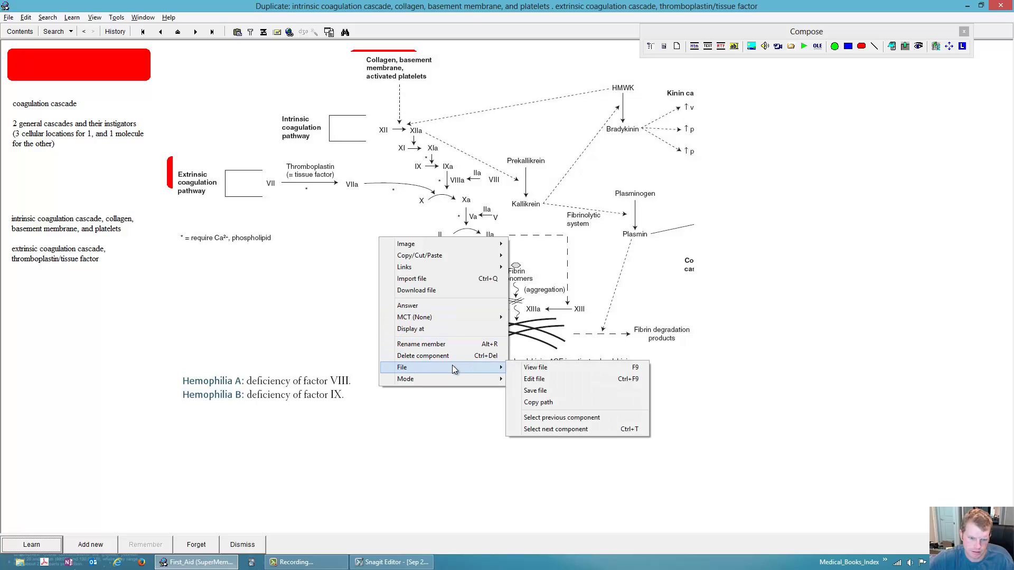
click(443, 205)
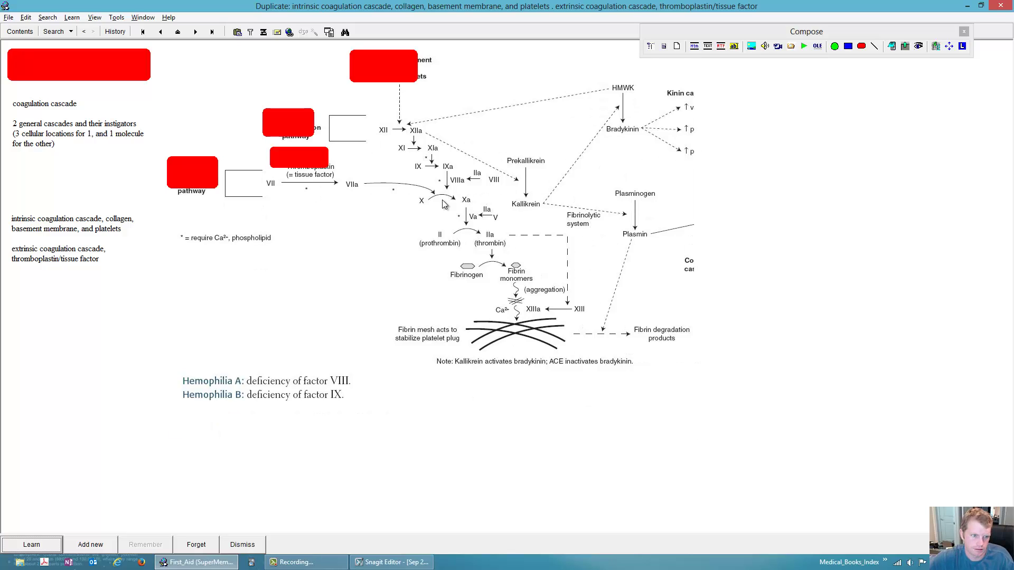
click(328, 280)
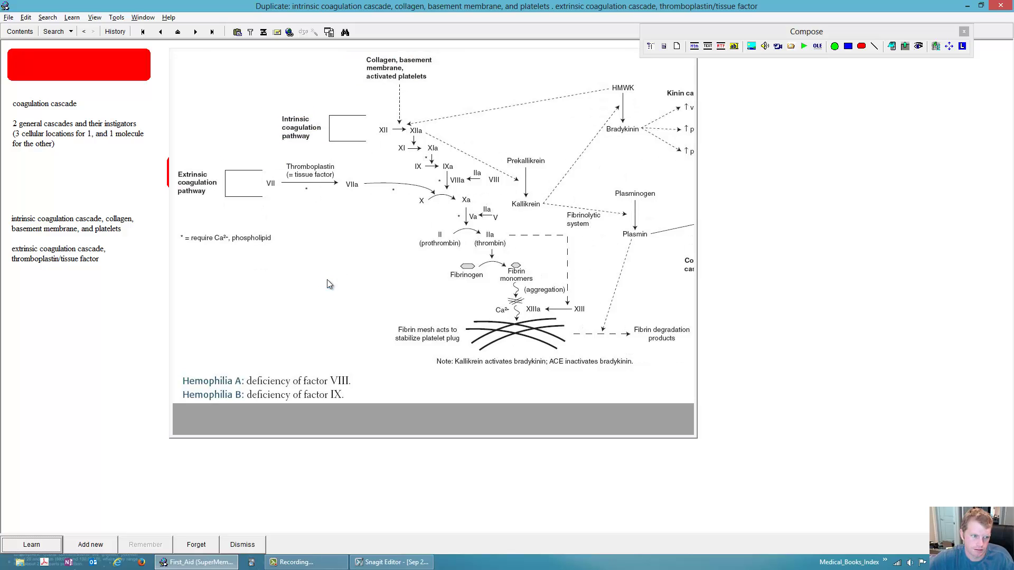
Return to the original coagulation cascade item and reposition its four diagram red boxes over the pathway and instigator labels.
click(20, 32)
double_click(72, 269)
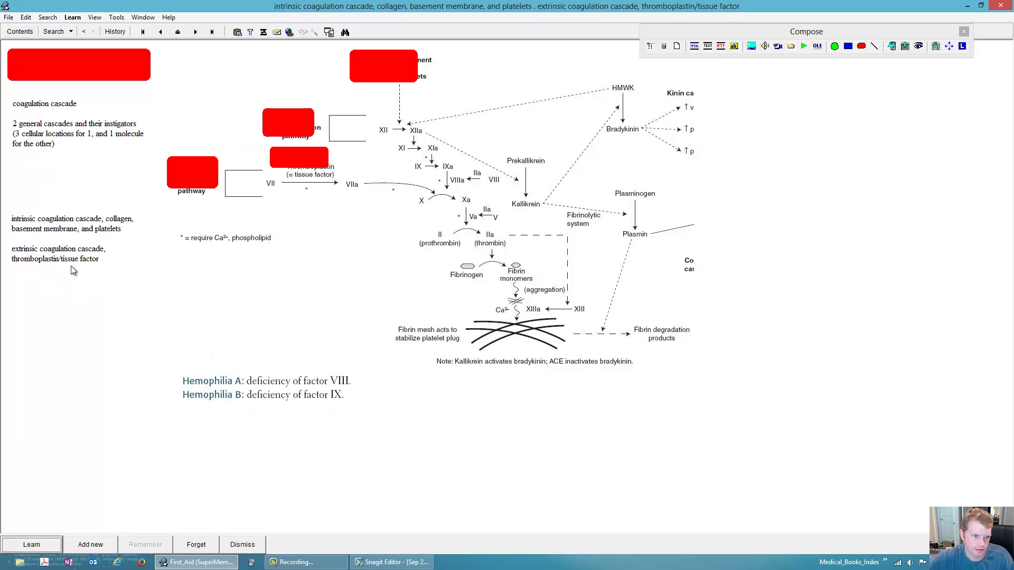
click(271, 261)
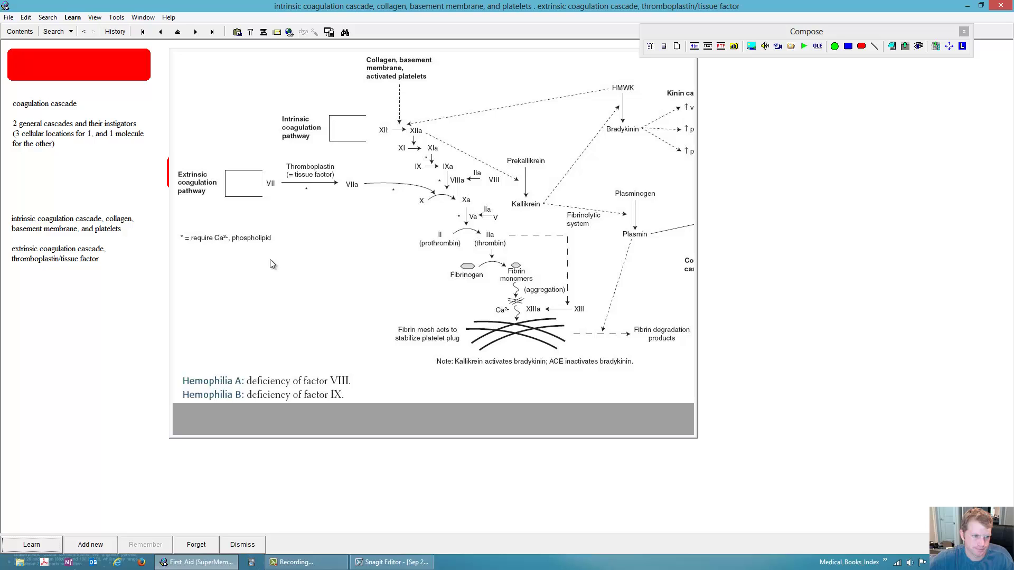
double_click(200, 9)
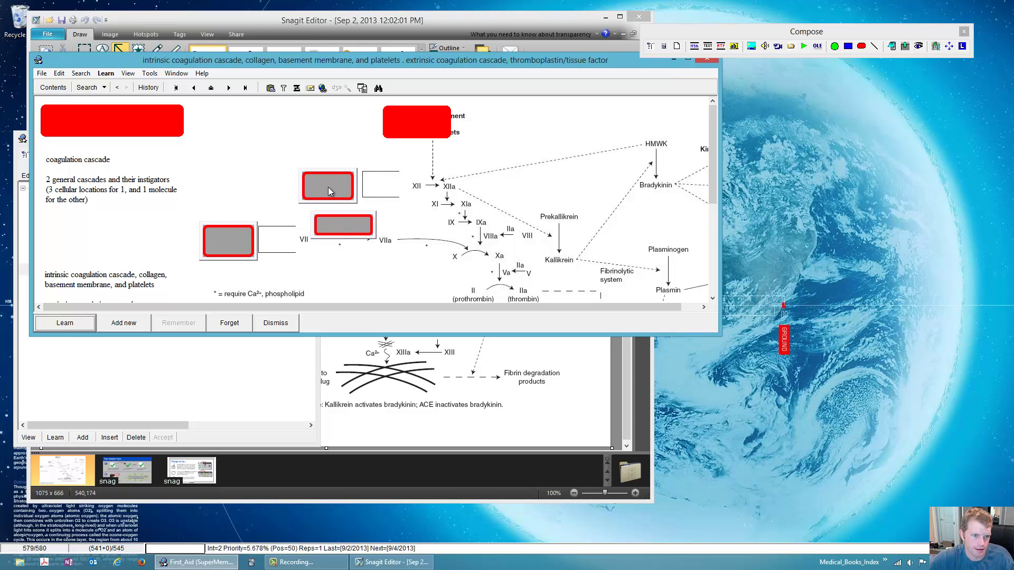
drag(420, 123, 431, 123)
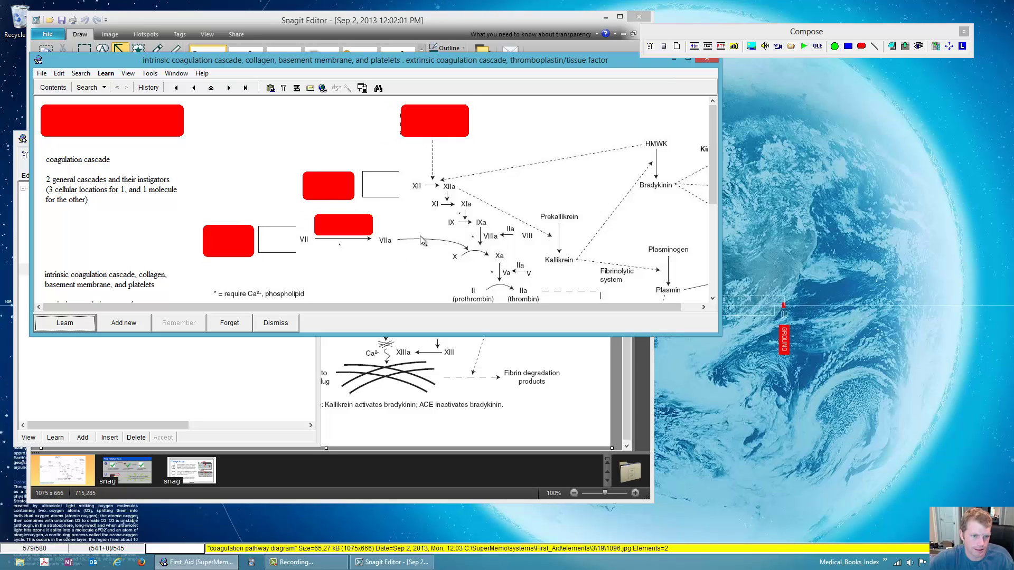
drag(442, 115, 437, 112)
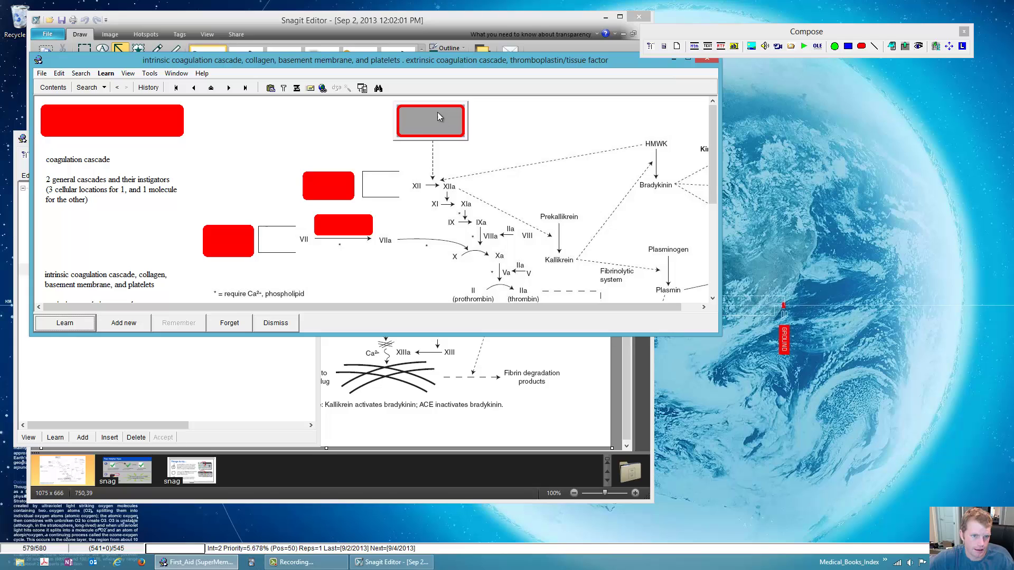
double_click(417, 61)
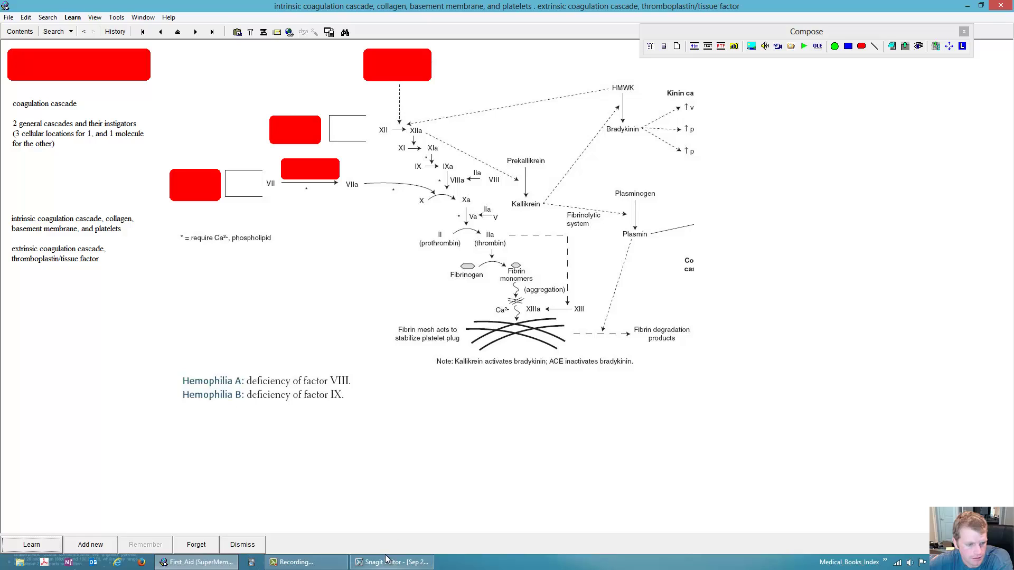
mouse_move(393, 562)
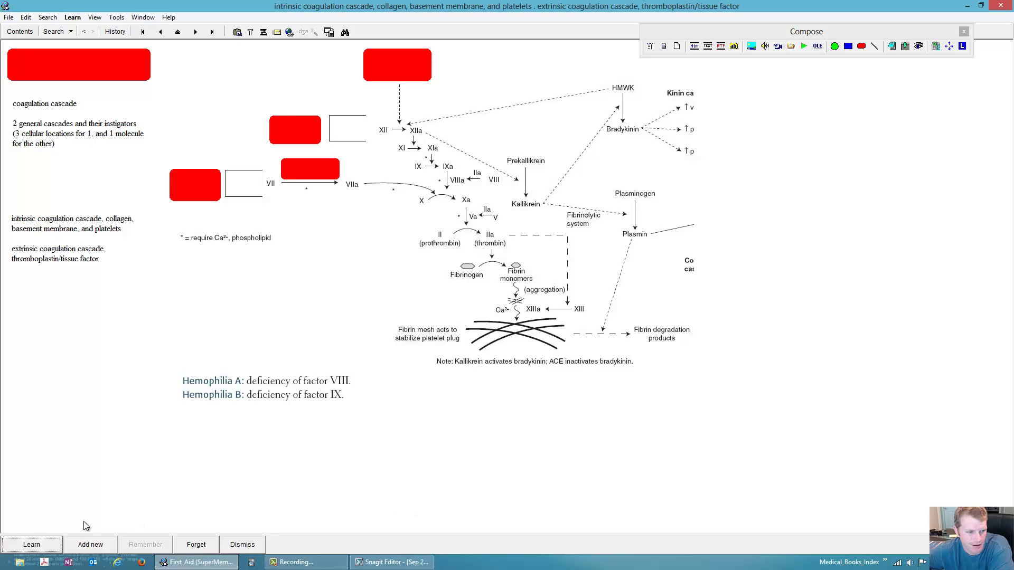
click(20, 563)
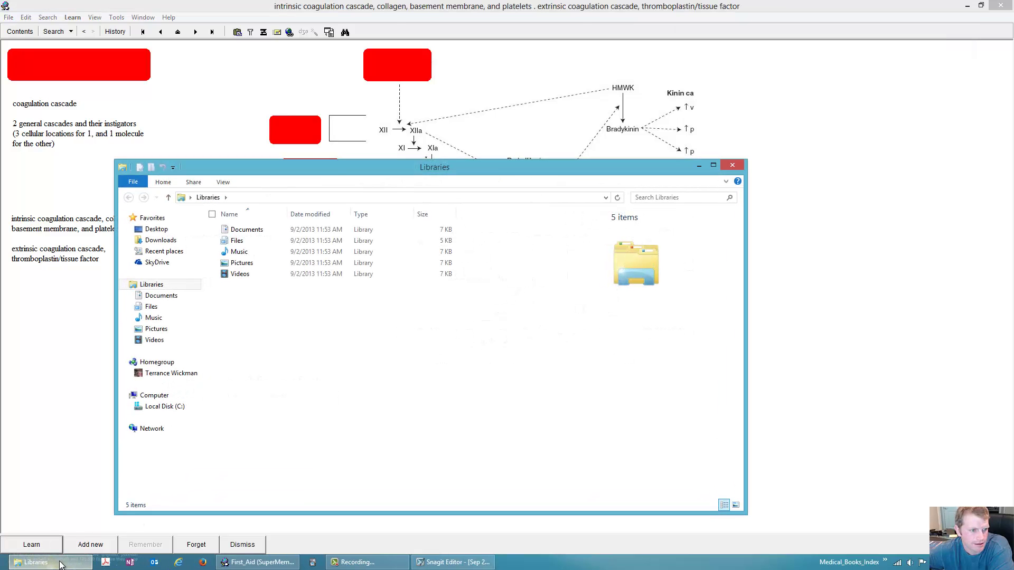
click(736, 167)
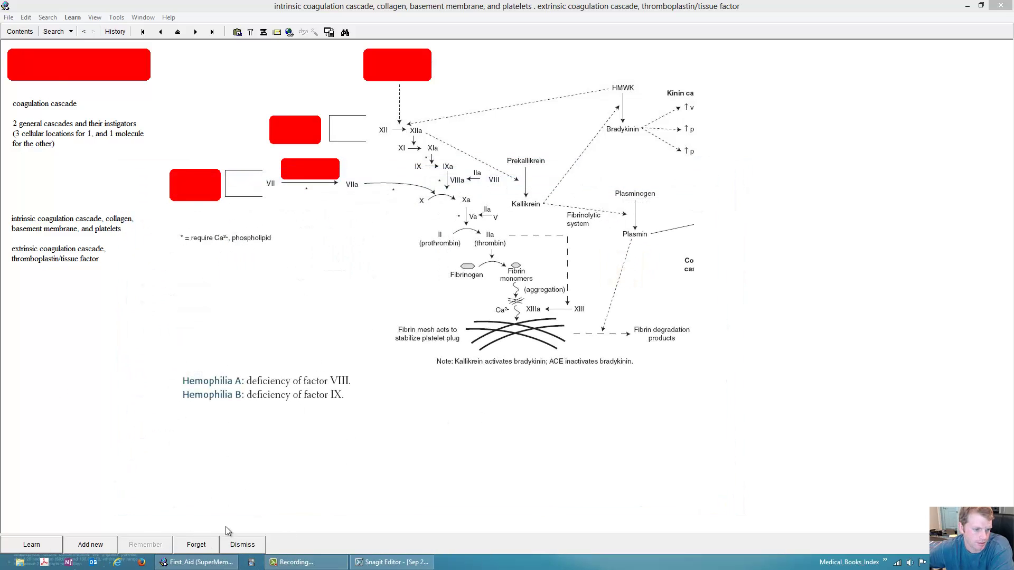
Go from the original coagulation cascade item to its duplicate.
click(20, 31)
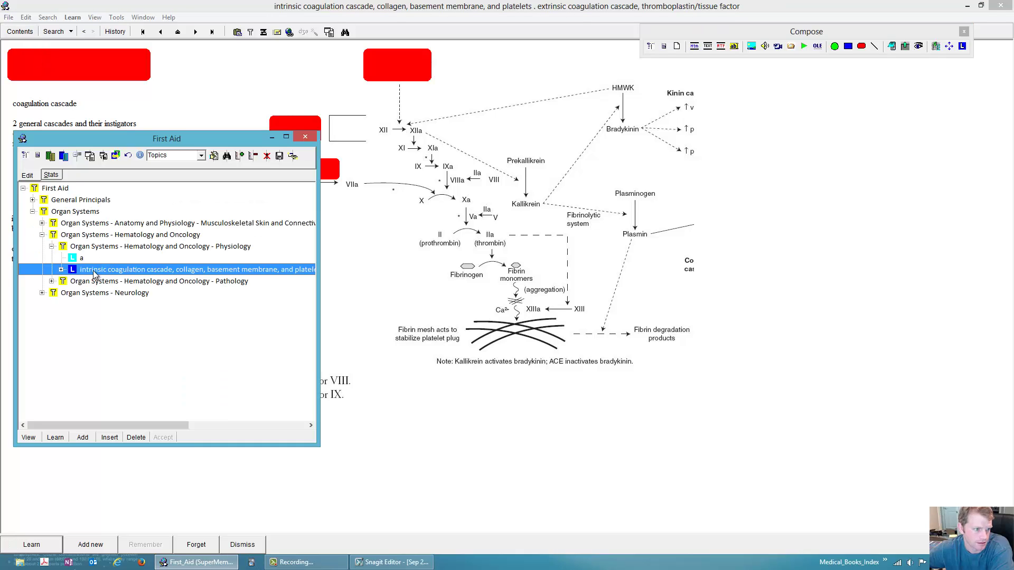
key(alt+d)
key(Escape)
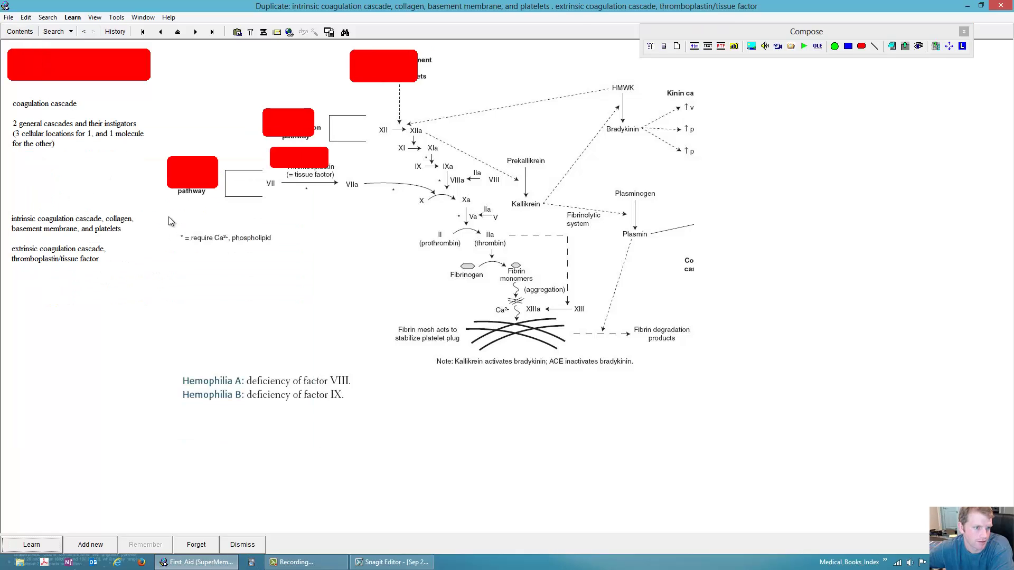
Move the duplicate's four red boxes onto the extrinsic pathway, thromboplastin, intrinsic pathway and collagen/basement membrane labels.
drag(195, 170, 199, 180)
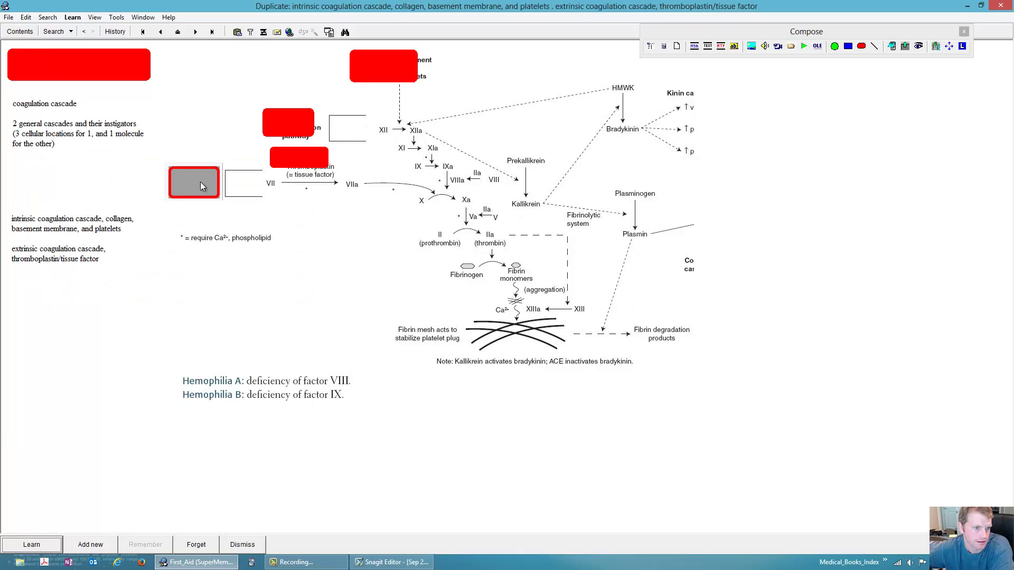
click(292, 161)
drag(293, 160, 300, 172)
click(285, 119)
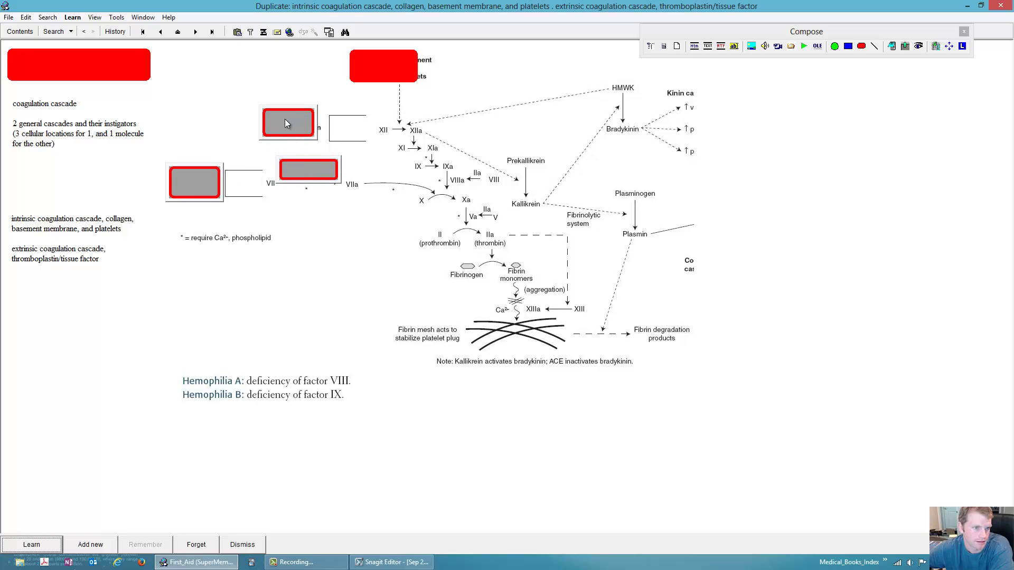
drag(285, 119, 295, 125)
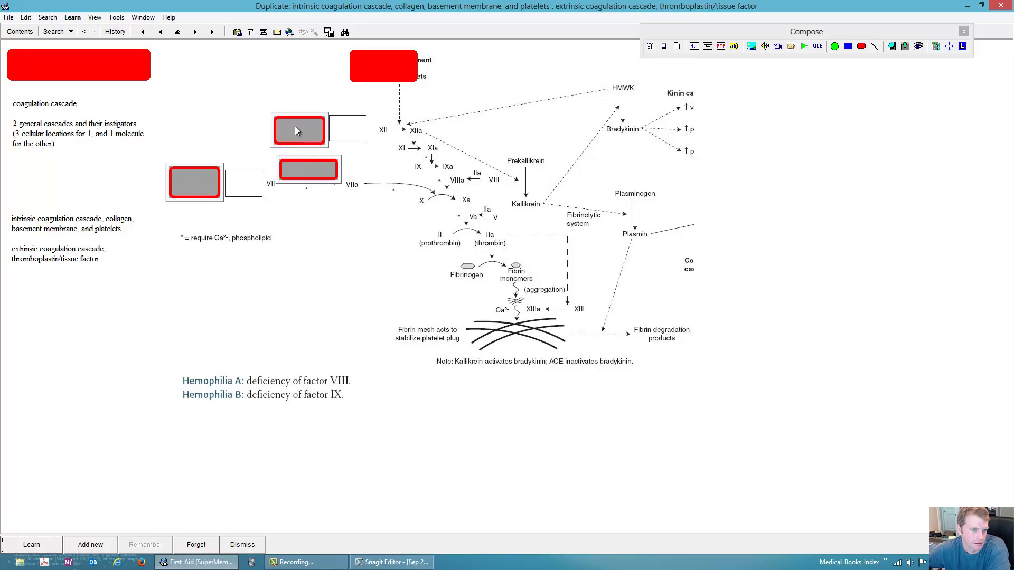
click(378, 65)
mouse_move(377, 66)
mouse_down()
mouse_move(413, 70)
mouse_move(388, 69)
mouse_up()
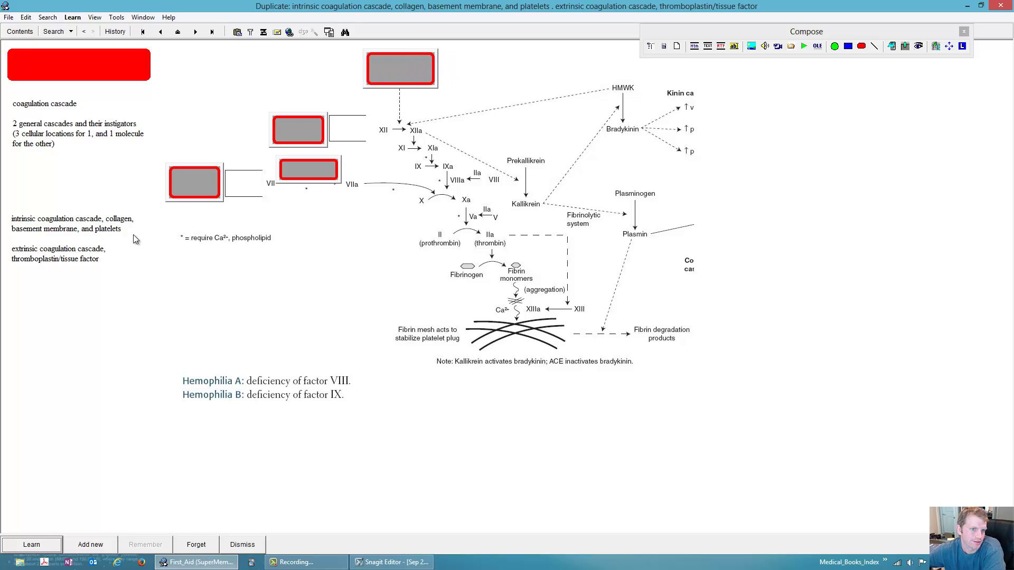
Replace the question text below "coagulation cascade" with "factors" in the duplicate.
click(60, 138)
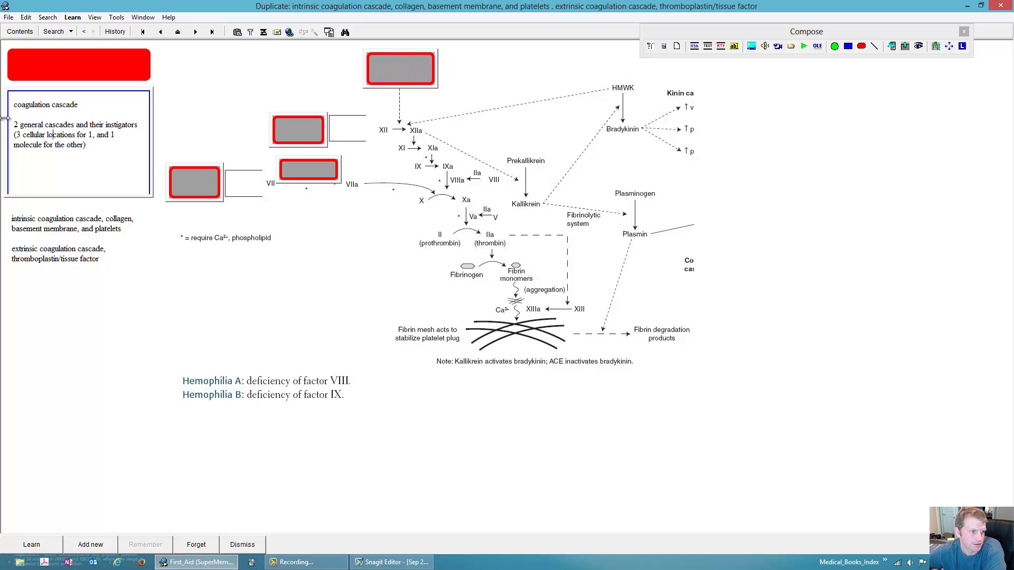
drag(13, 124, 109, 150)
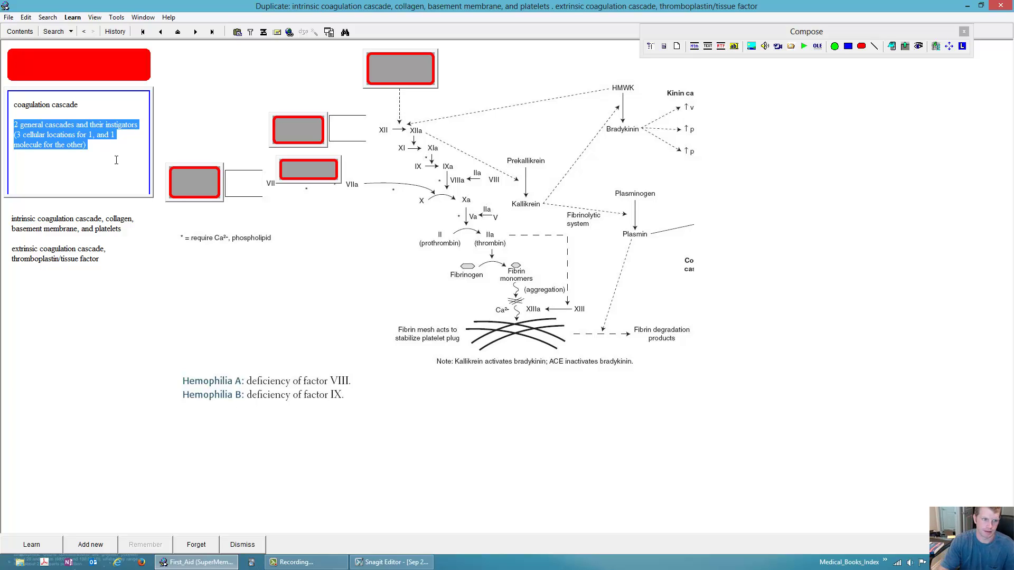
text(factors)
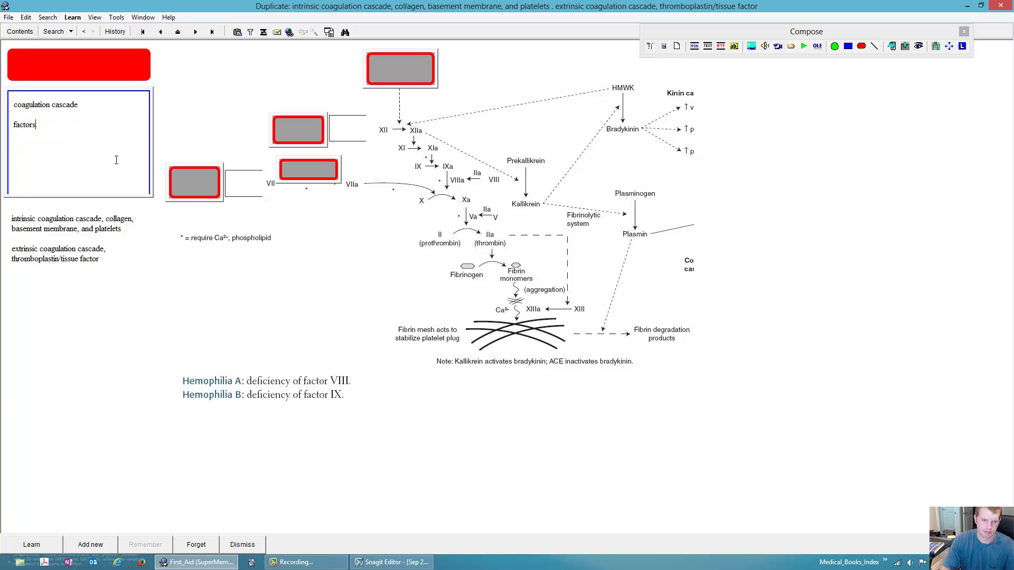
Replace the duplicate's answer text with the start of the factor list, "7, 8, 10, 2".
click(102, 219)
drag(12, 219, 131, 287)
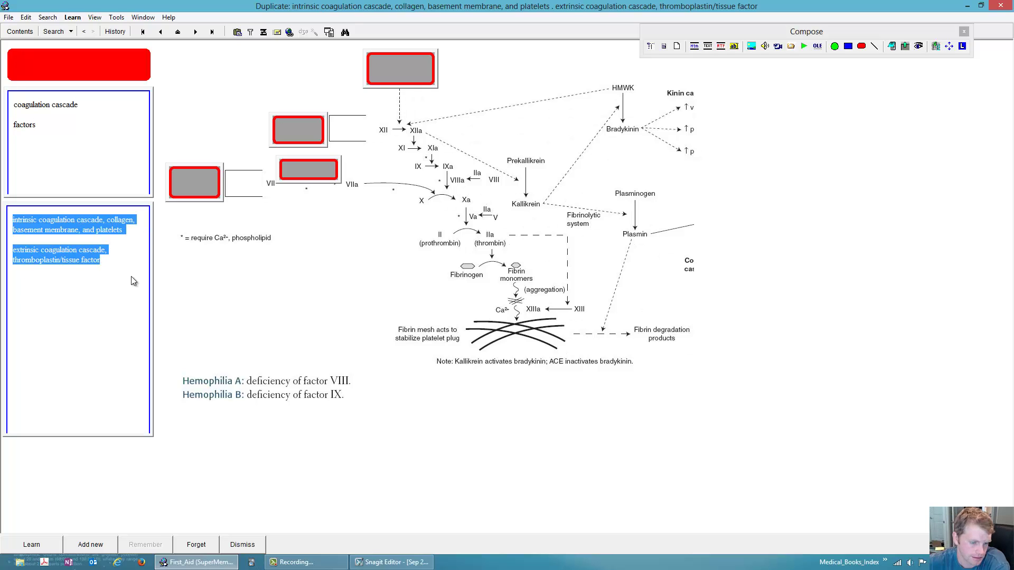
text(v)
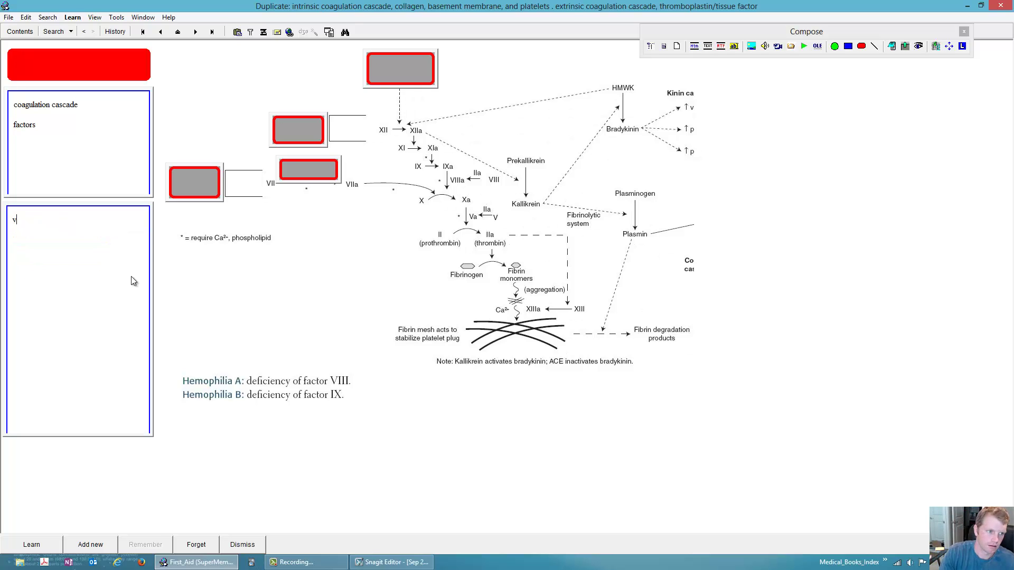
key(BackSpace)
text(7. )
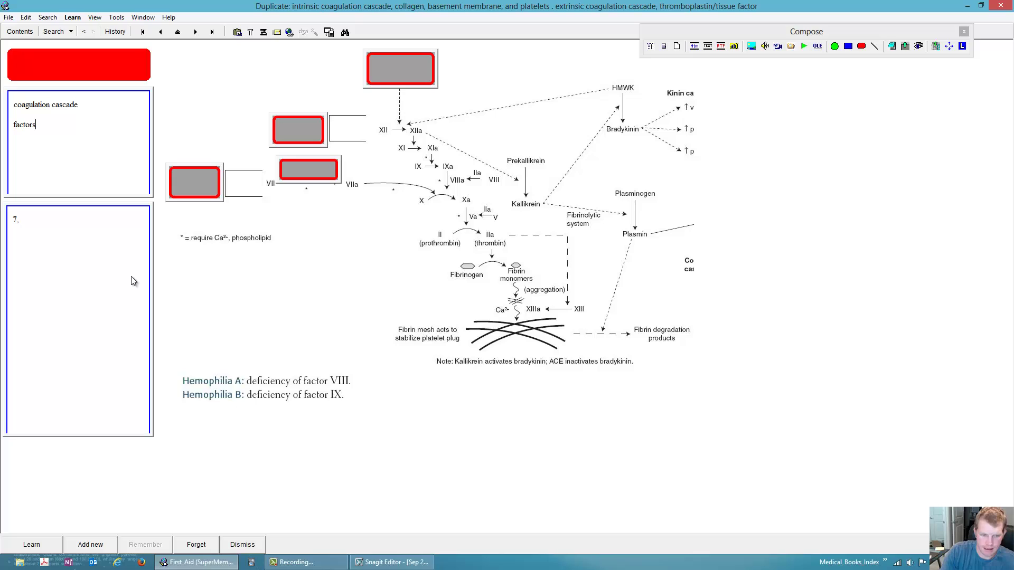
text(8, )
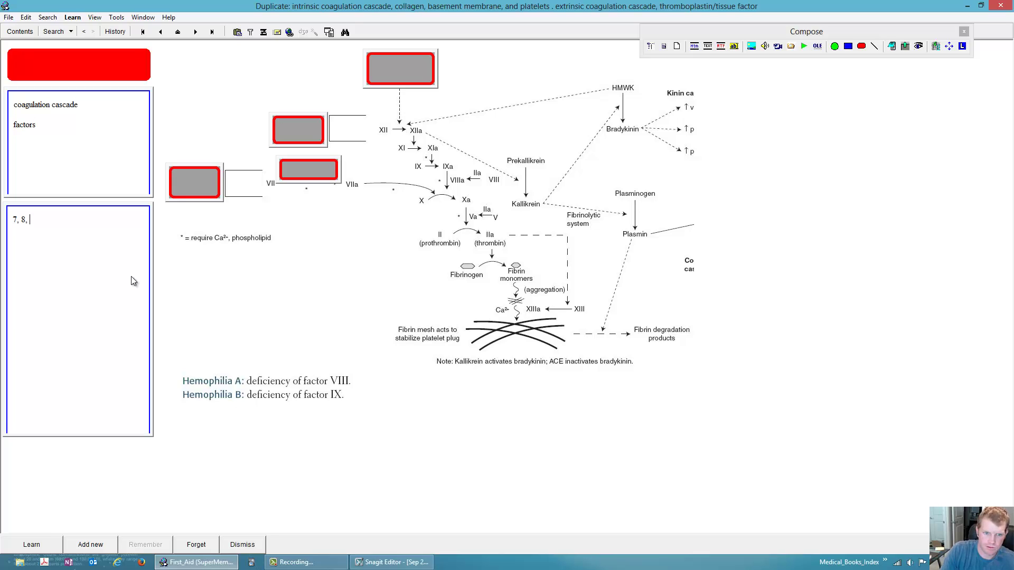
text(10, )
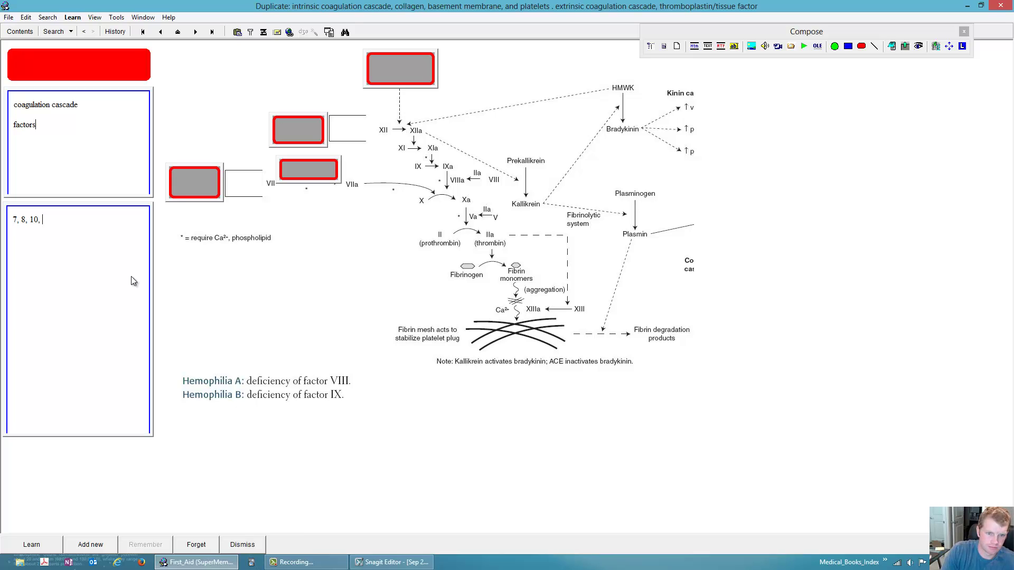
text(2)
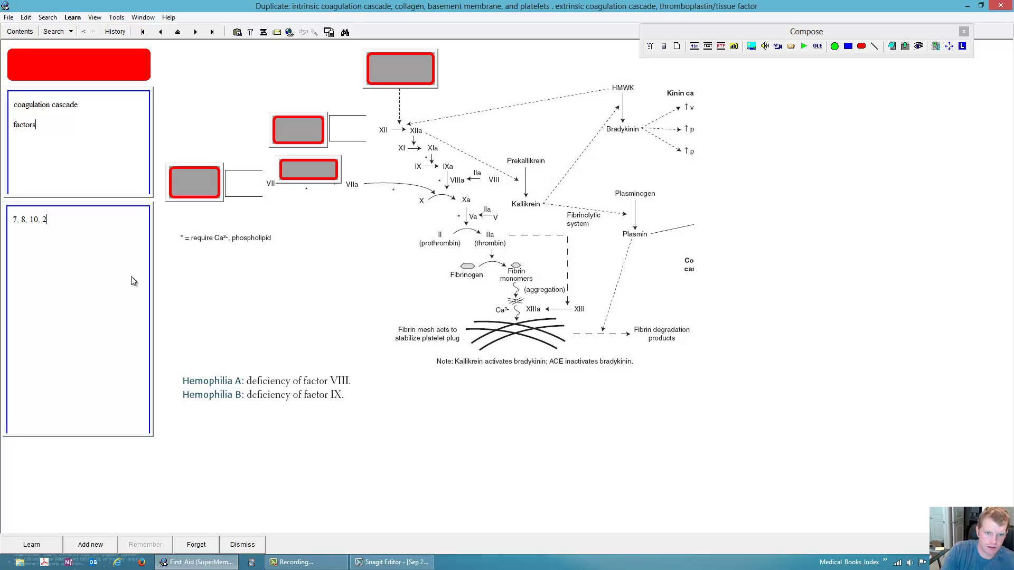
Extend the answer after the 2 with "(prothrombin), fibrrinogen, plasmin".
text( (t)
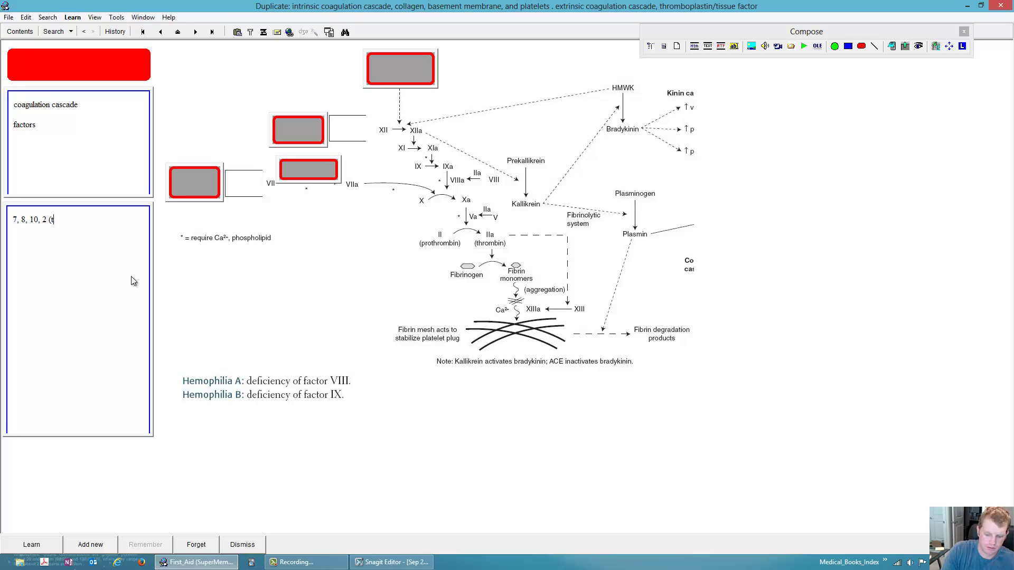
text(hrombin)
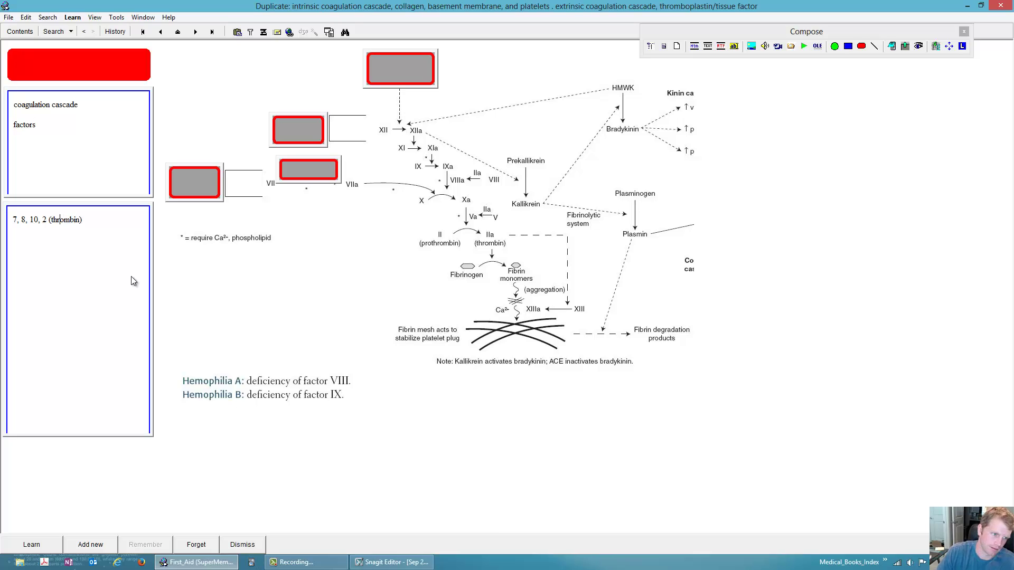
text(pro)
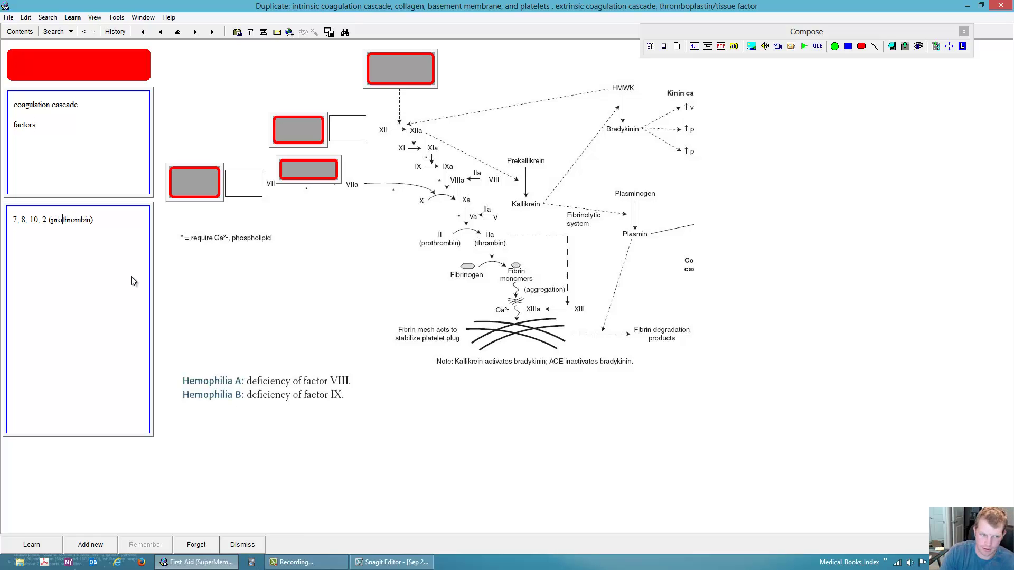
key(Right)
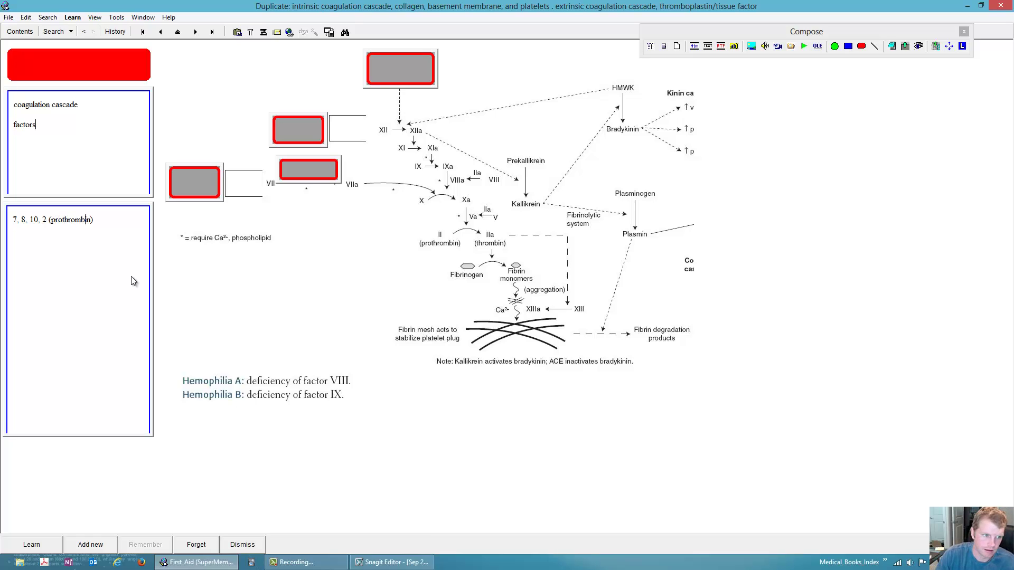
key(ctrl+t)
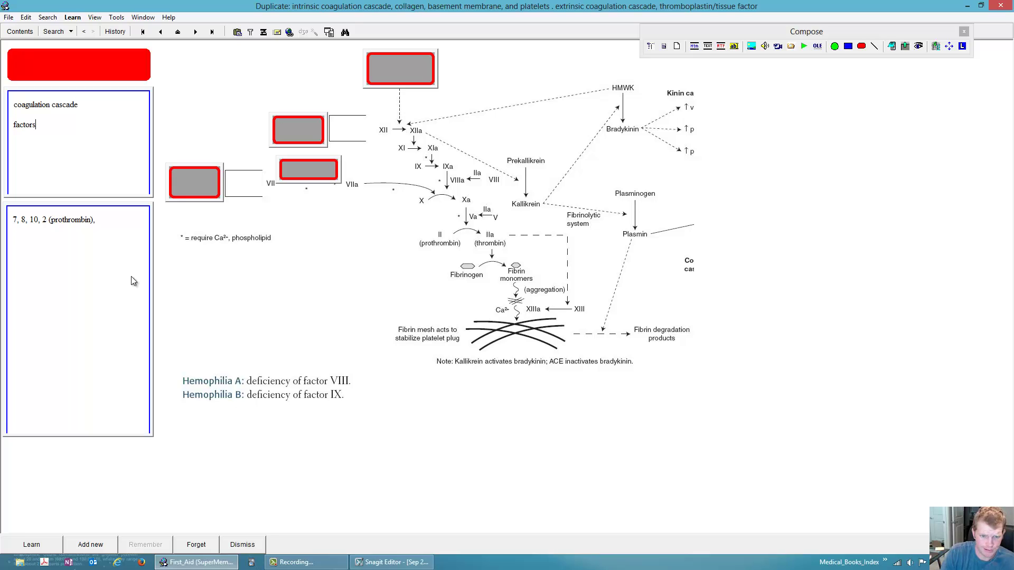
text(fib)
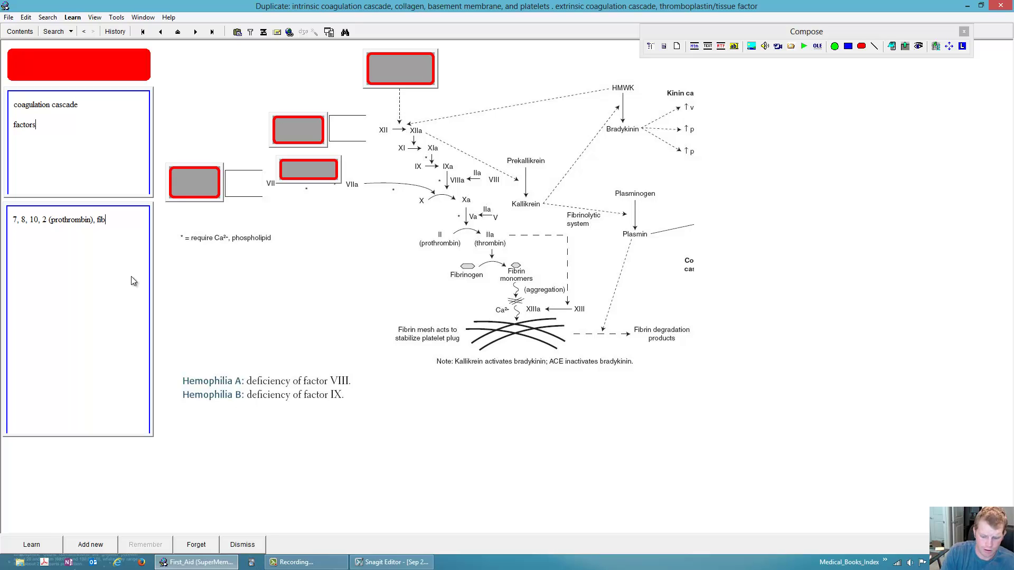
text(rrinogen)
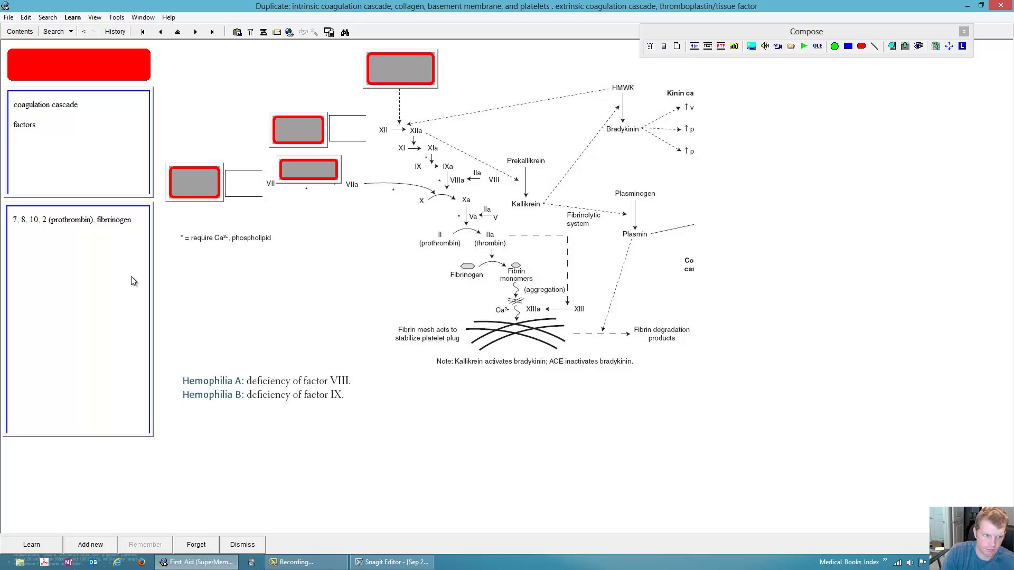
text(, plasmin)
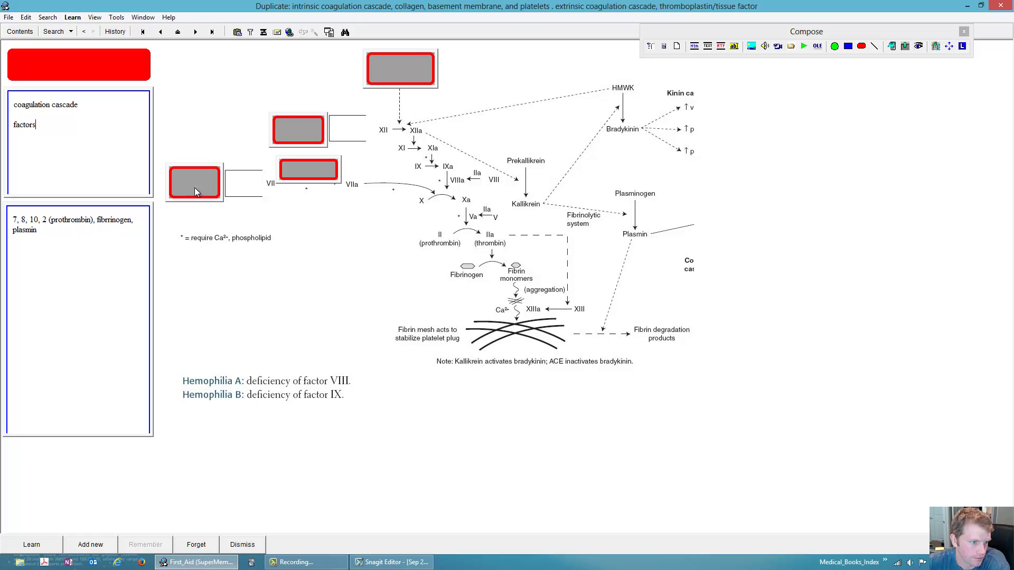
Move the collagen and thromboplastin red boxes onto the VIIIa and VIII labels, shrinking them to fit.
click(407, 71)
drag(408, 78, 458, 183)
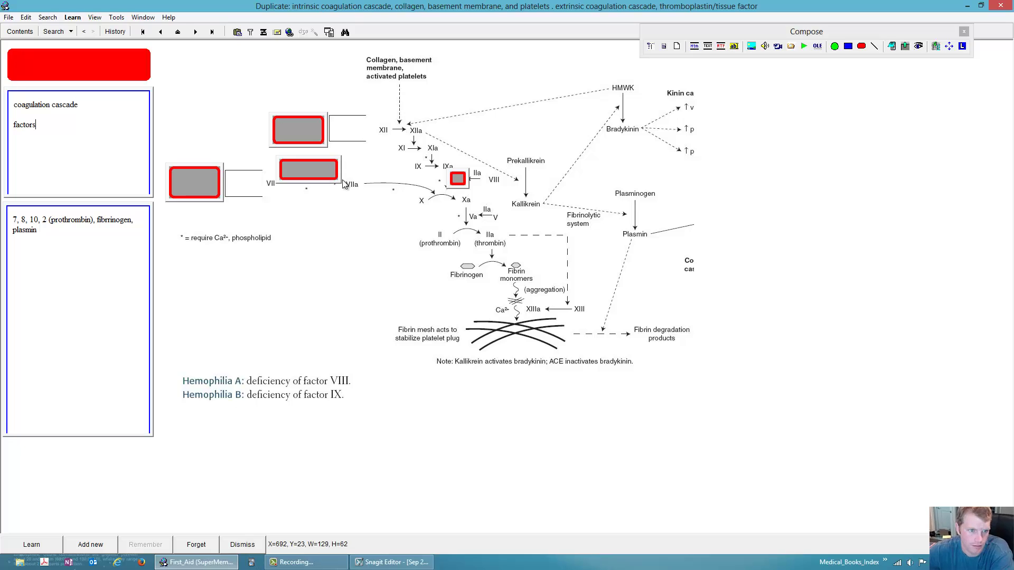
drag(330, 179, 496, 180)
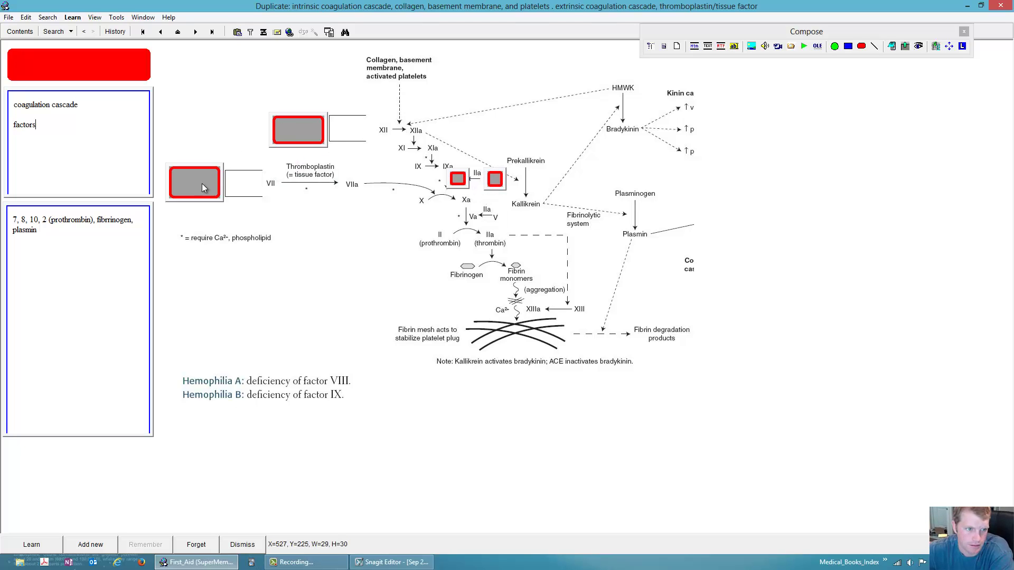
Move the extrinsic pathway red box onto VII and the intrinsic pathway box onto VIIa, shrinking both to fit.
click(215, 198)
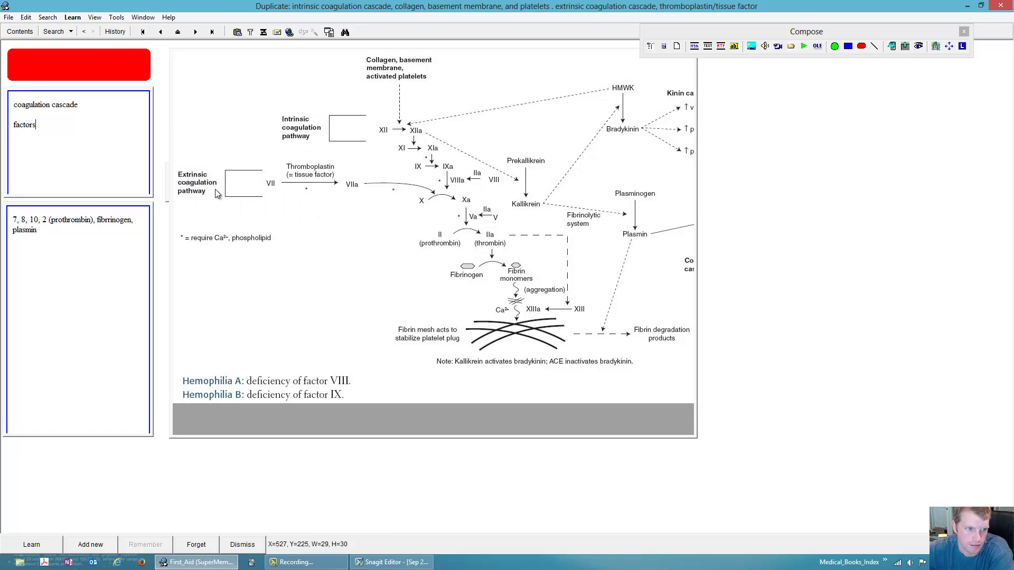
key(Escape)
alt+click(195, 187)
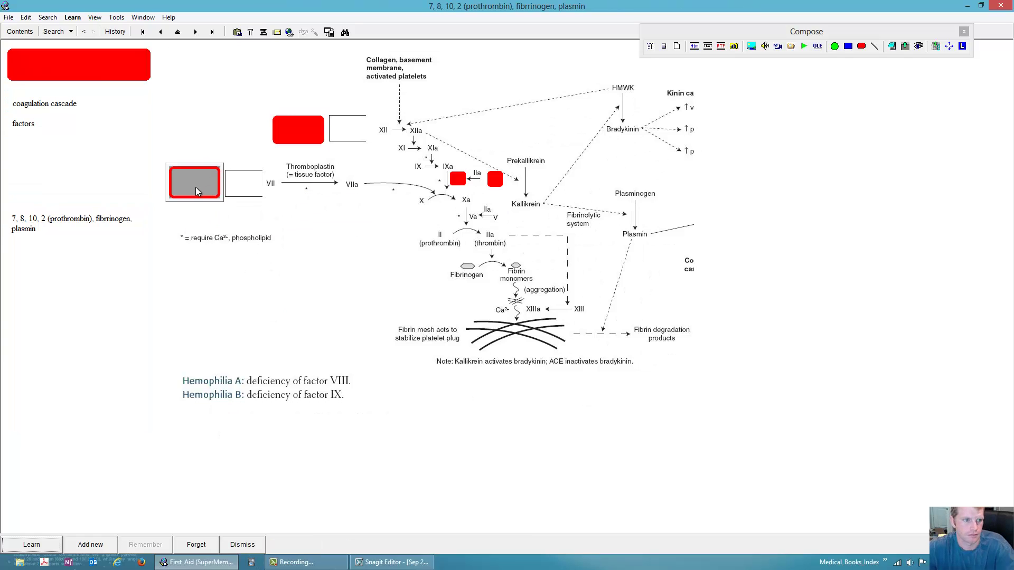
drag(196, 187, 271, 185)
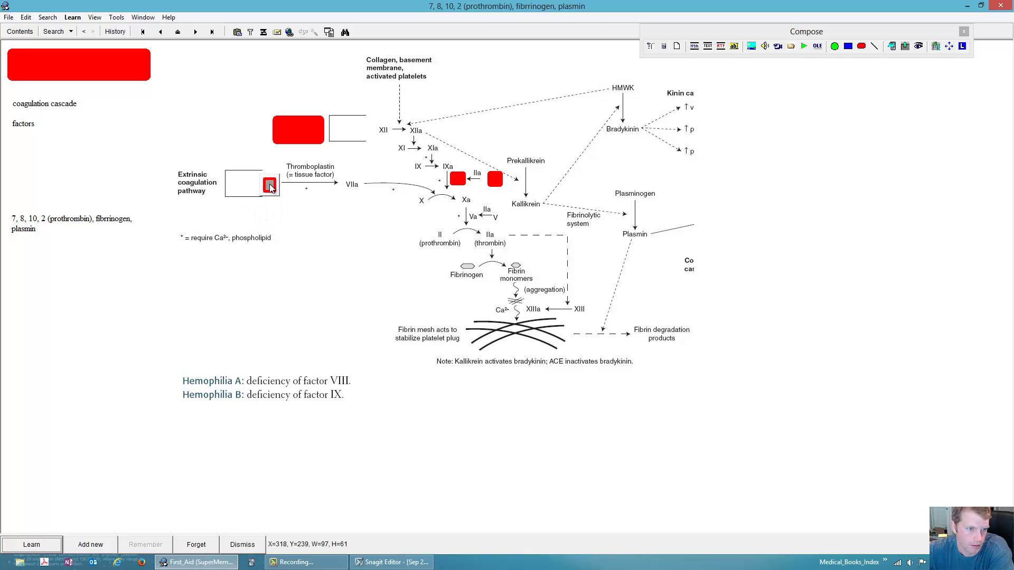
alt+click(297, 127)
drag(297, 127, 364, 193)
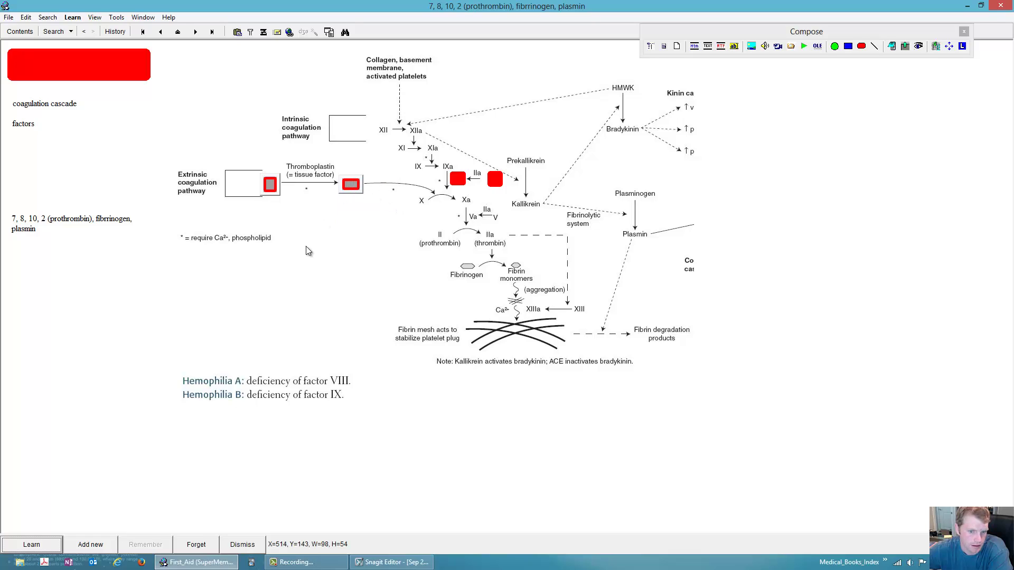
Add a rounded rectangle at the fibrin monomers label, colour it red and size it to about 34 by 24.
click(853, 50)
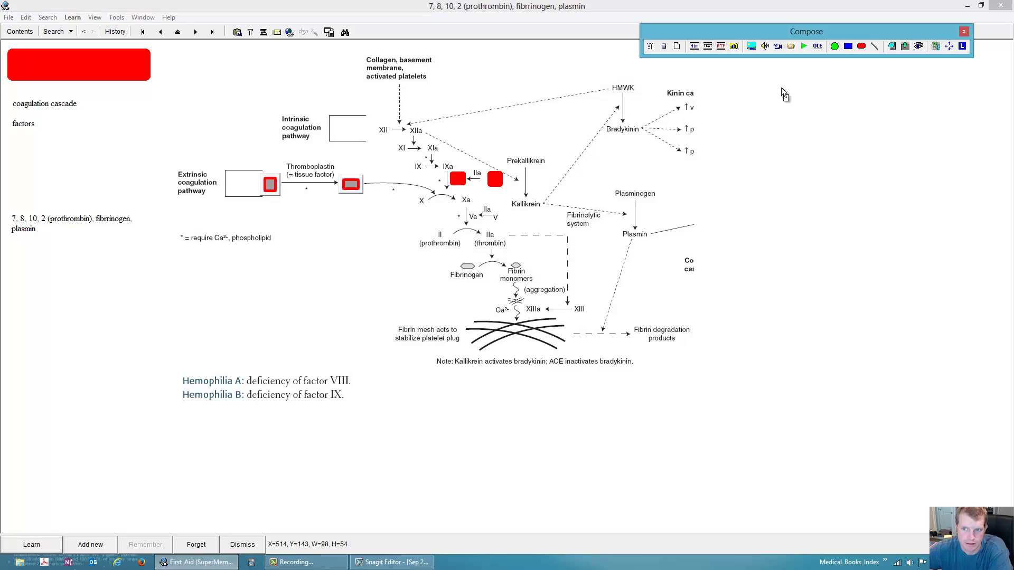
click(512, 273)
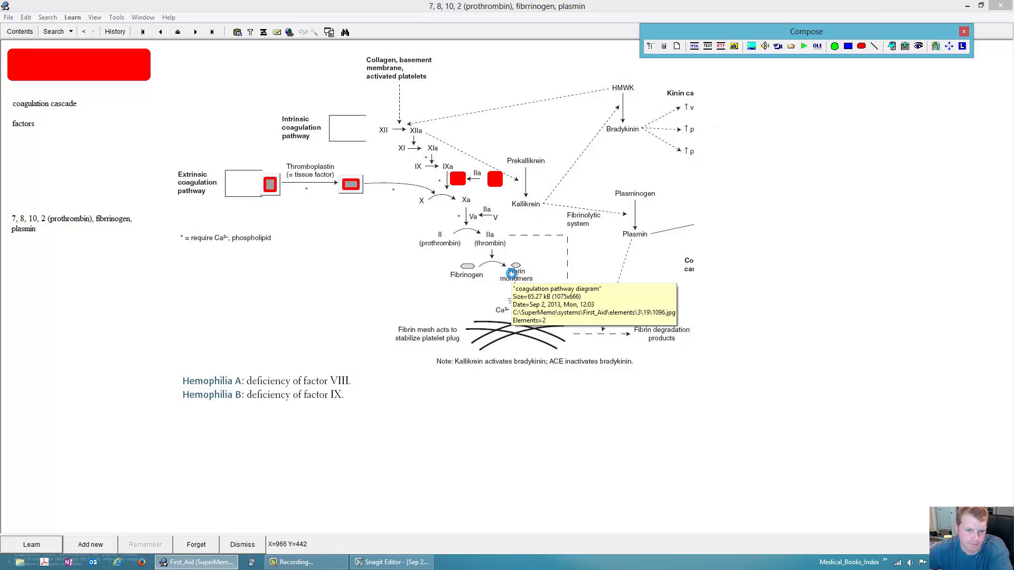
drag(512, 284, 536, 292)
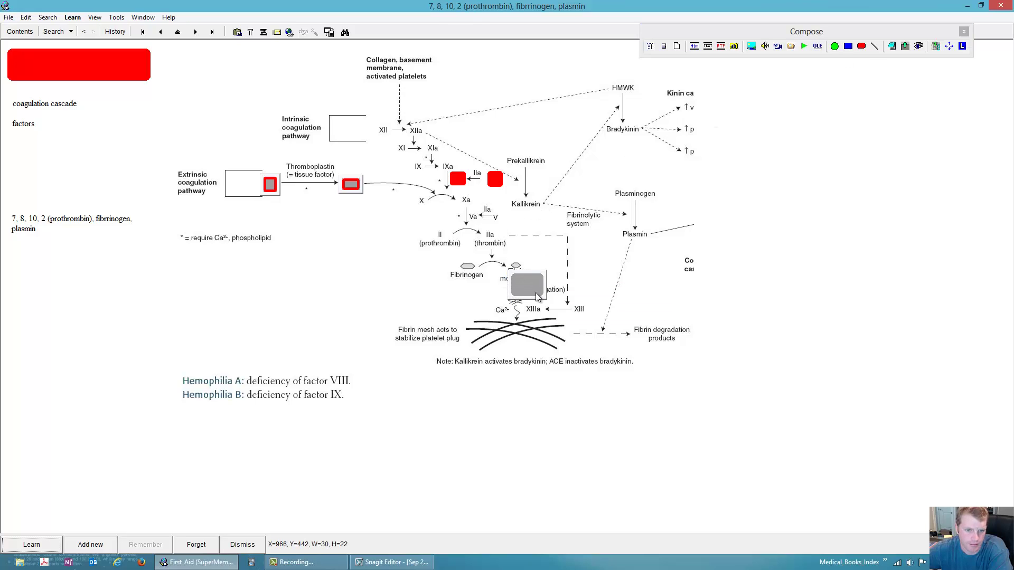
right_click(533, 292)
click(540, 336)
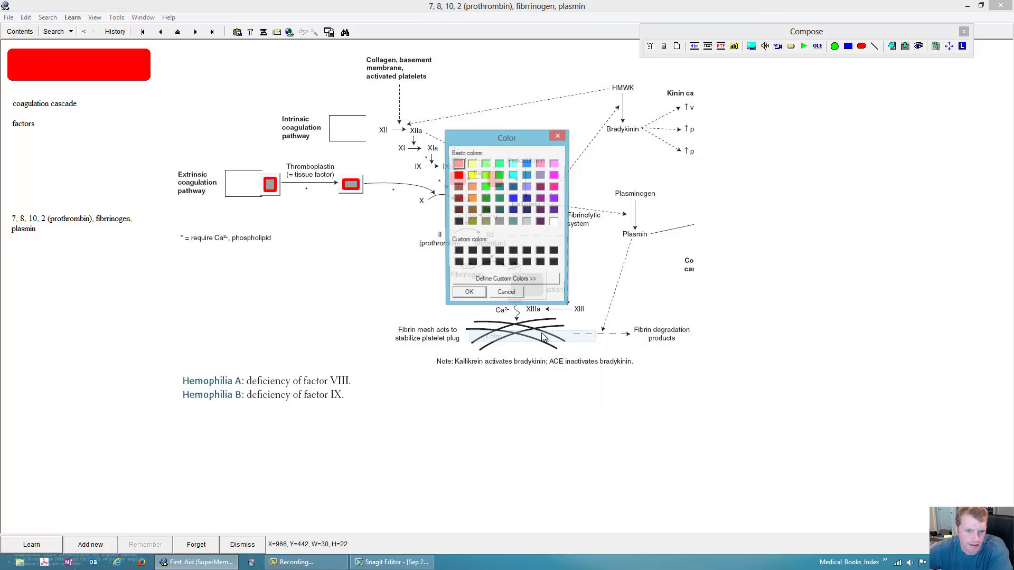
click(458, 175)
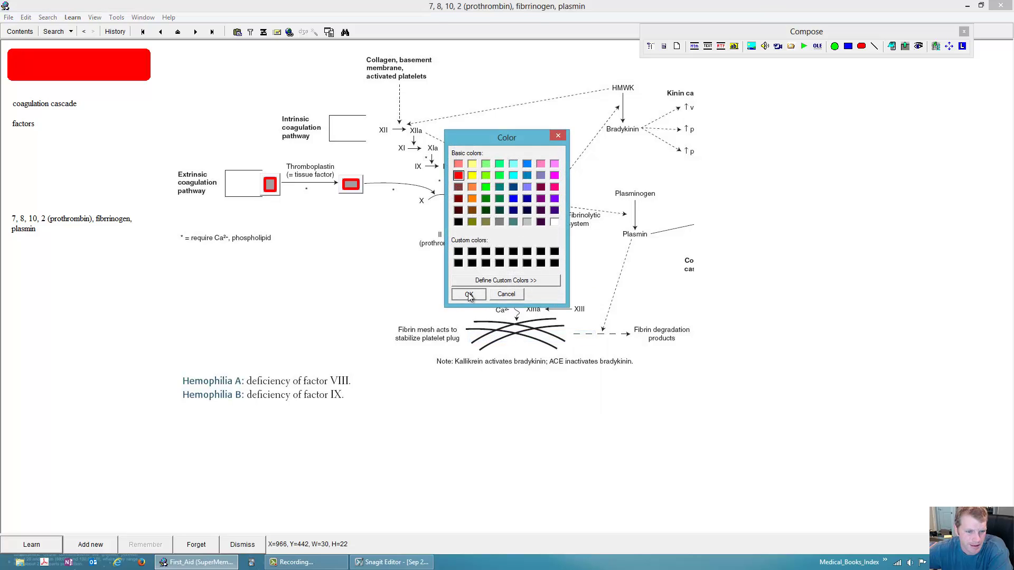
click(468, 293)
drag(546, 299, 533, 290)
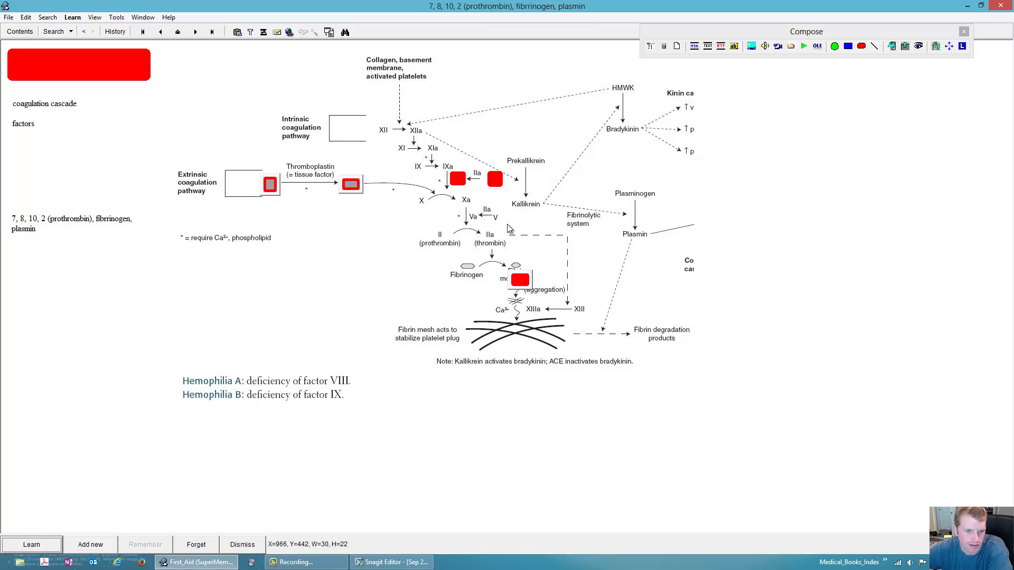
click(557, 347)
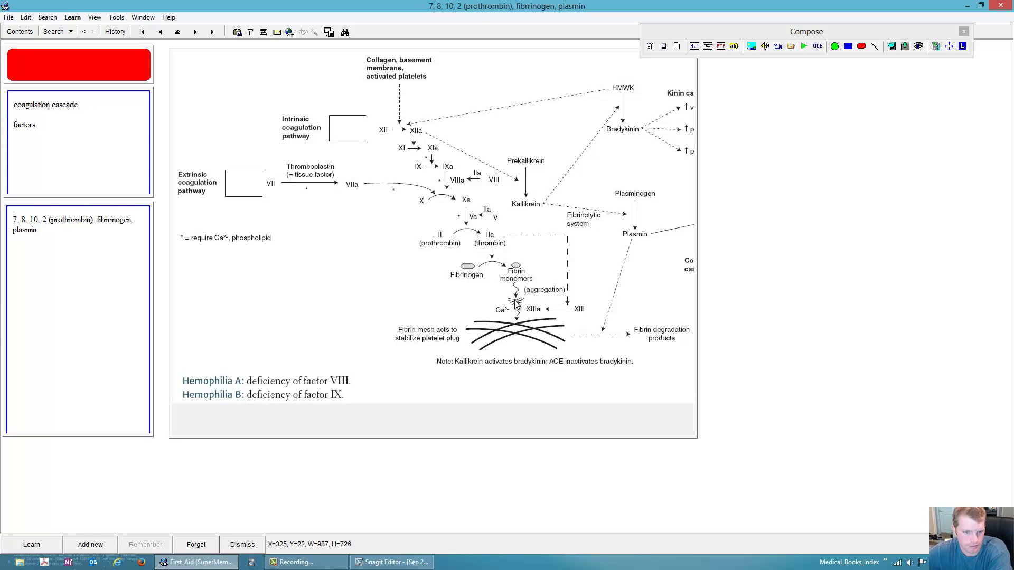
key(ctrl+v)
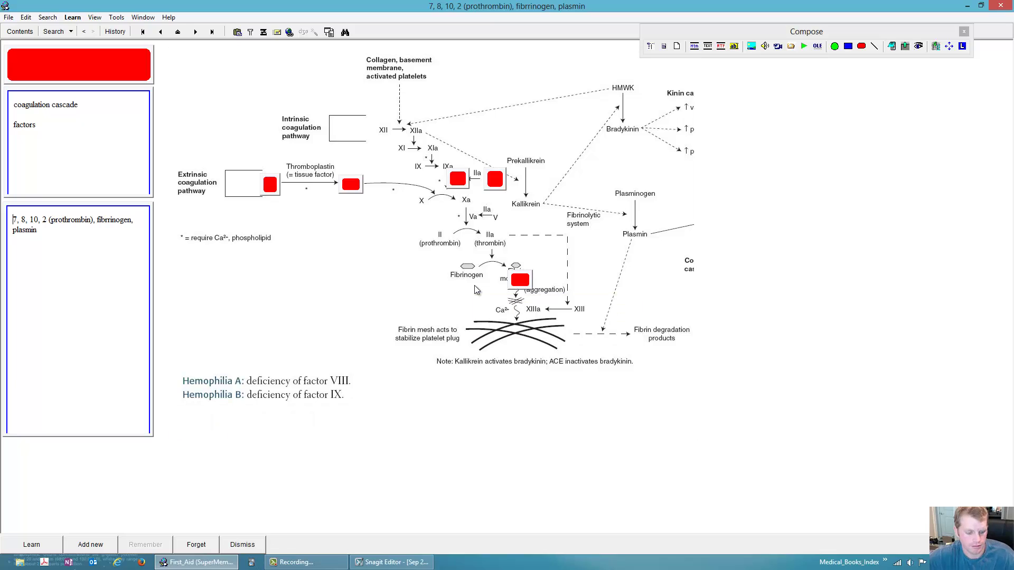
drag(475, 289, 533, 294)
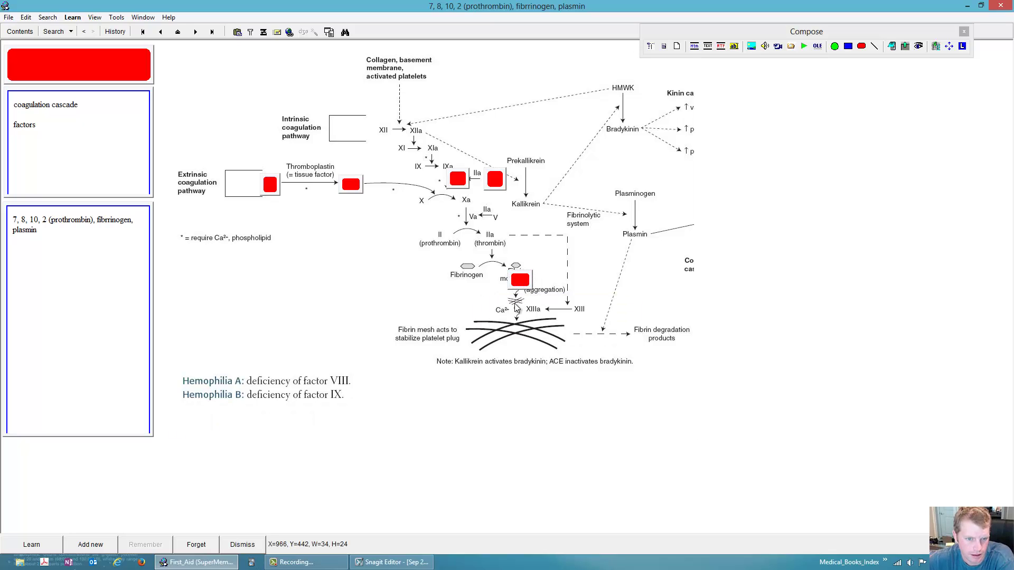
right_click(514, 303)
mouse_move(566, 461)
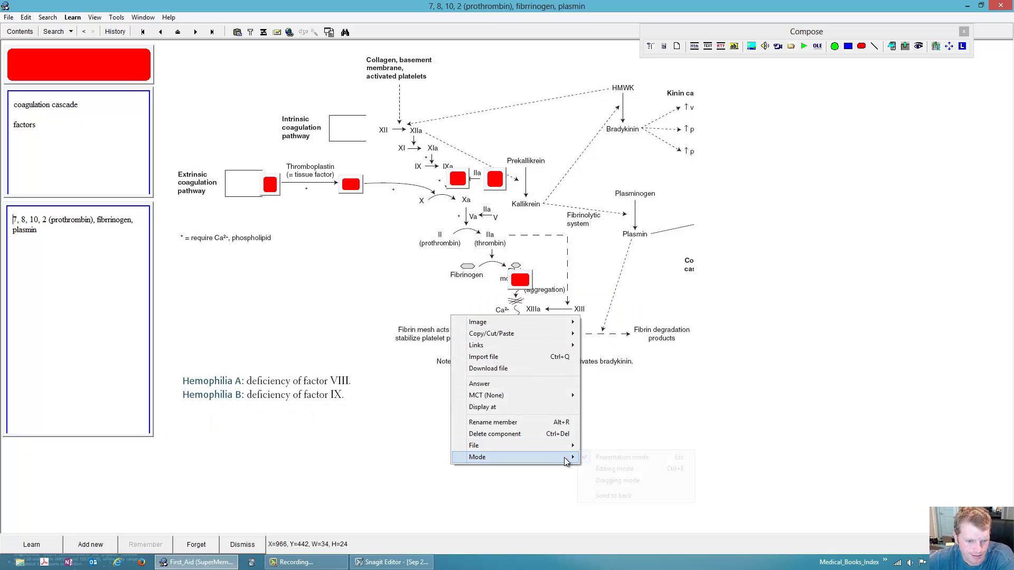
click(612, 468)
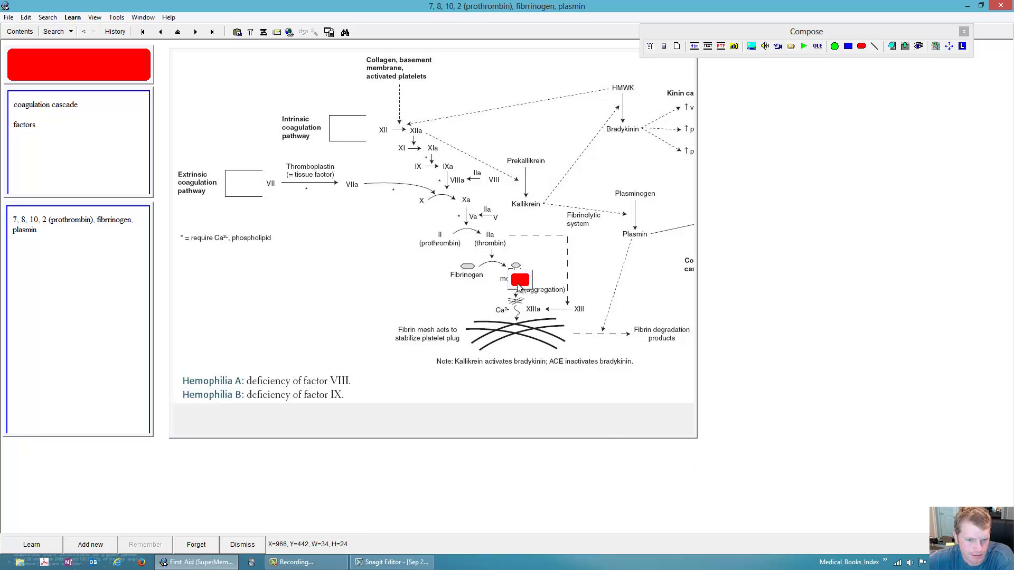
key(Delete)
key(Escape)
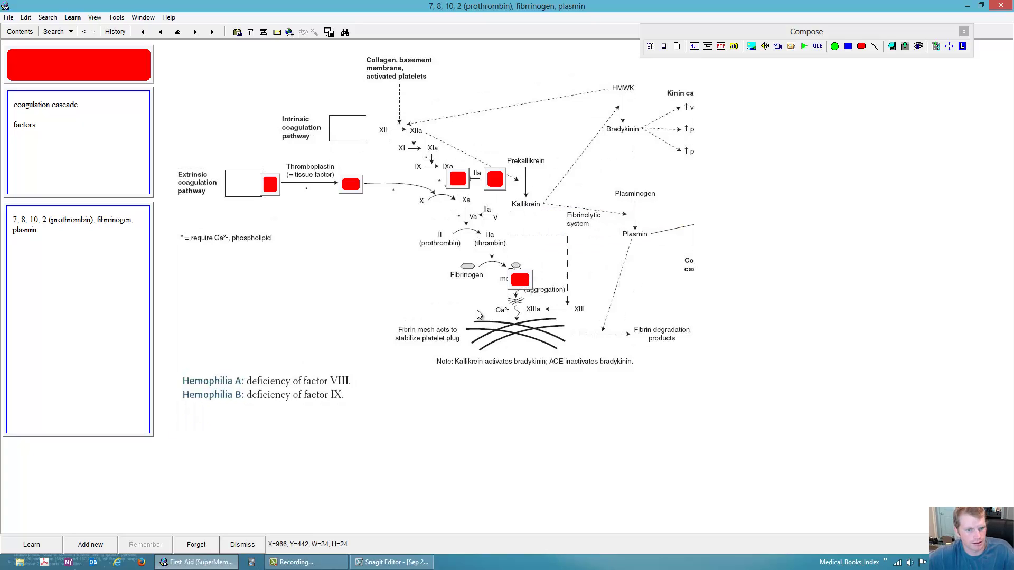
key(ctrl+e)
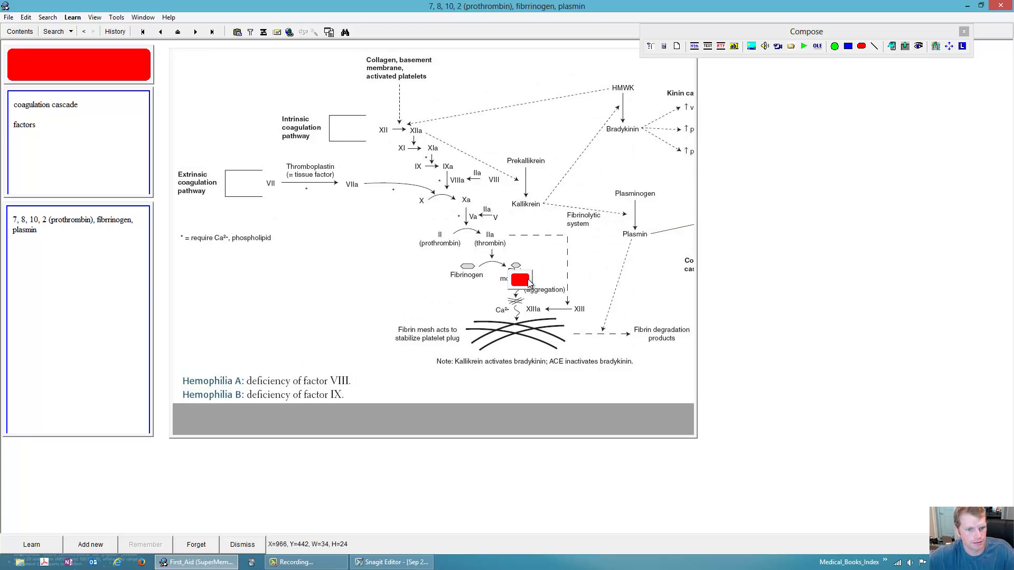
key(Delete)
key(Escape)
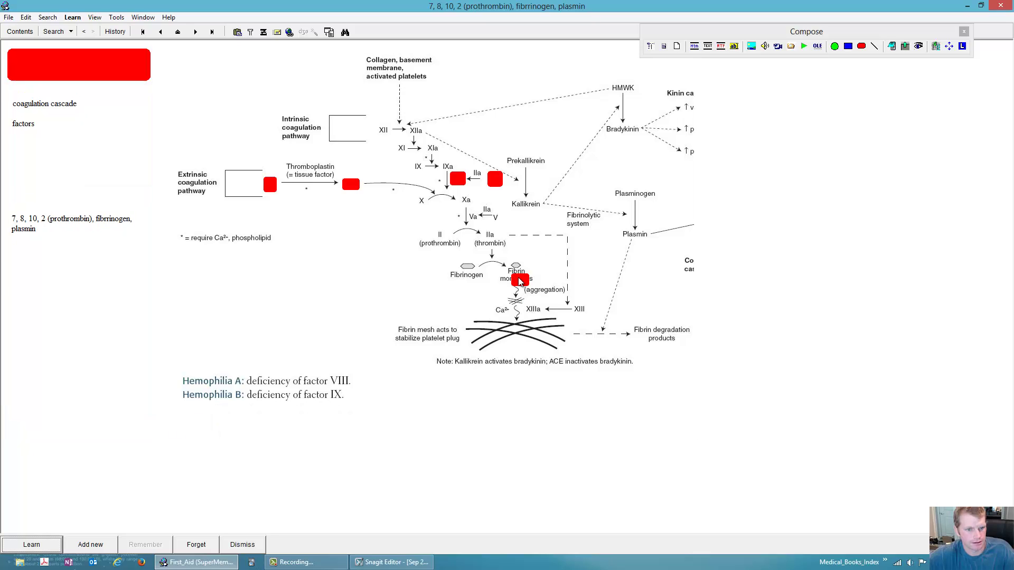
Move the new red box from the fibrin monomers label onto II (prothrombin) and enlarge it over the label.
click(520, 281)
drag(520, 285, 446, 244)
click(461, 256)
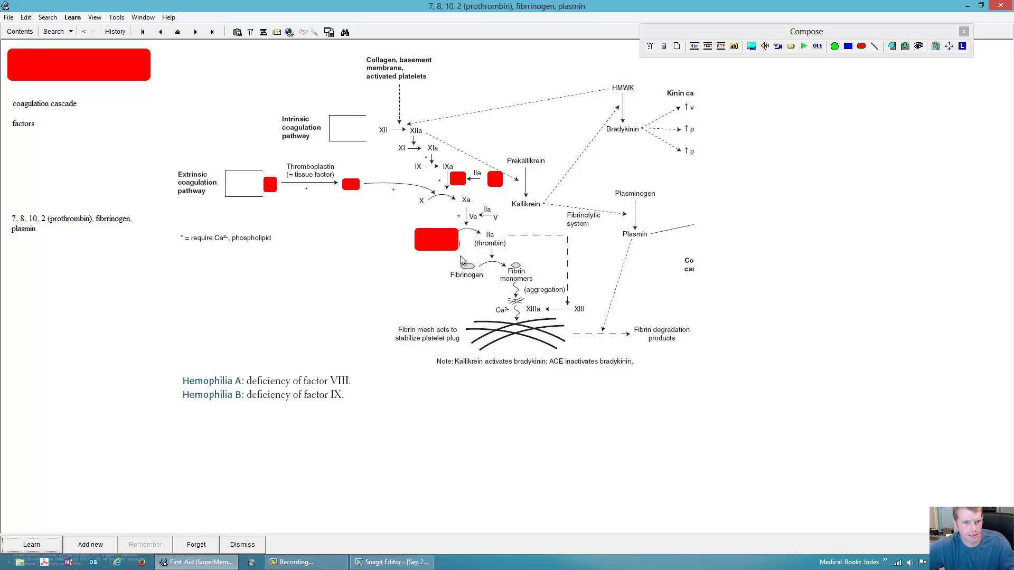
Nudge the red box fully over II (prothrombin) and add a rounded rectangle on the dashed line beside thrombin, coloured red.
click(436, 241)
drag(436, 242, 440, 244)
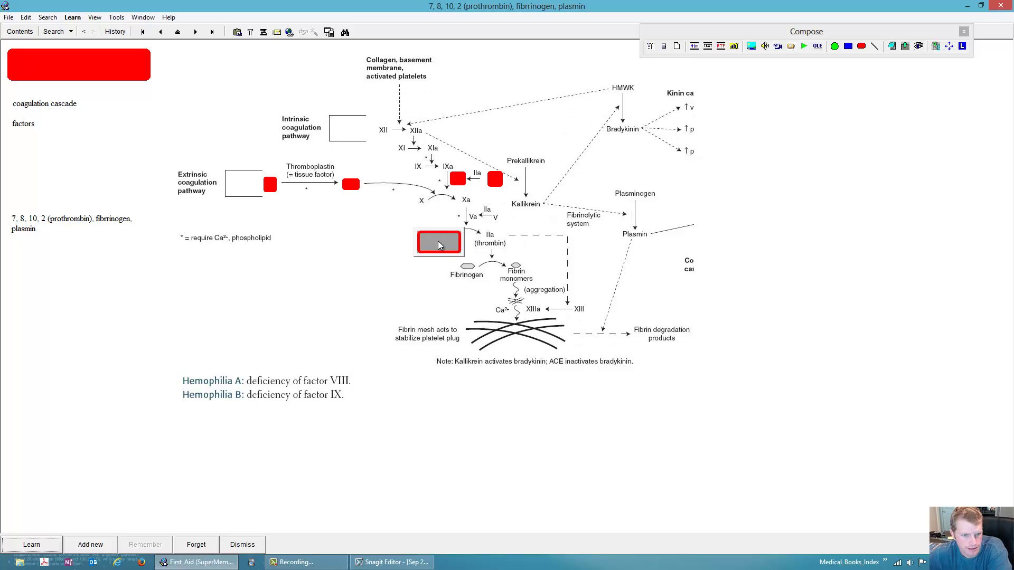
click(858, 49)
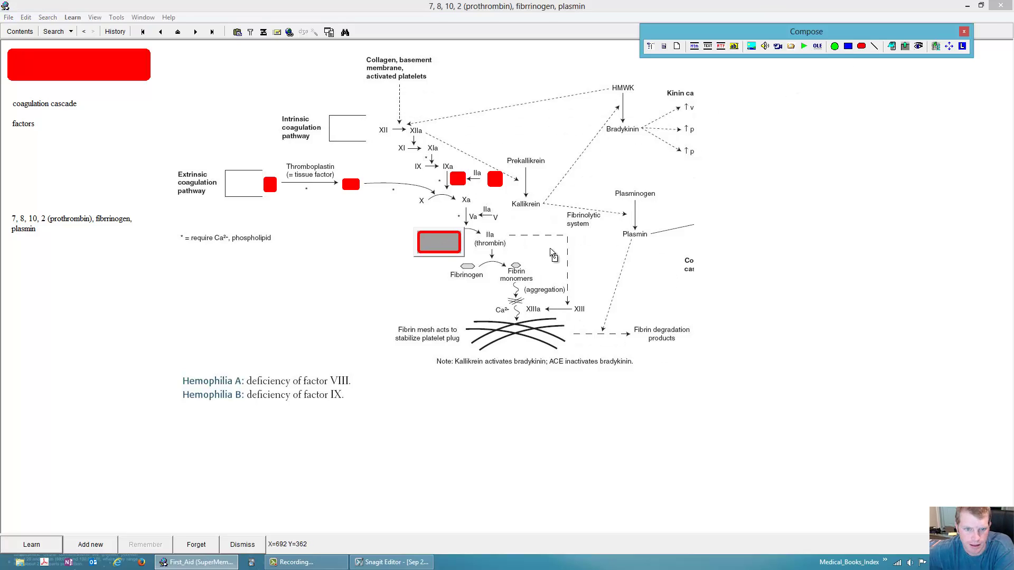
click(572, 252)
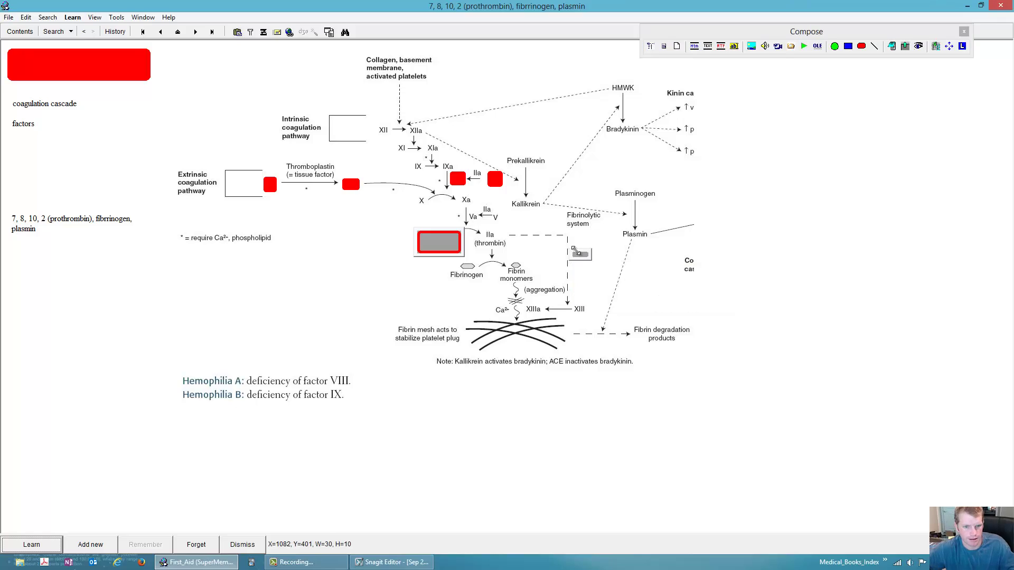
drag(571, 251, 544, 237)
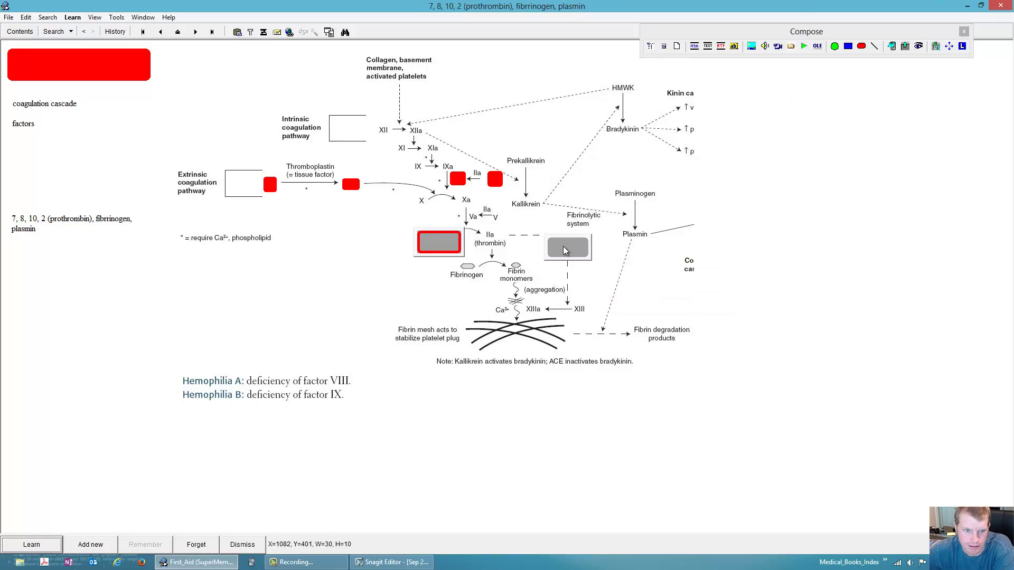
right_click(563, 246)
click(590, 303)
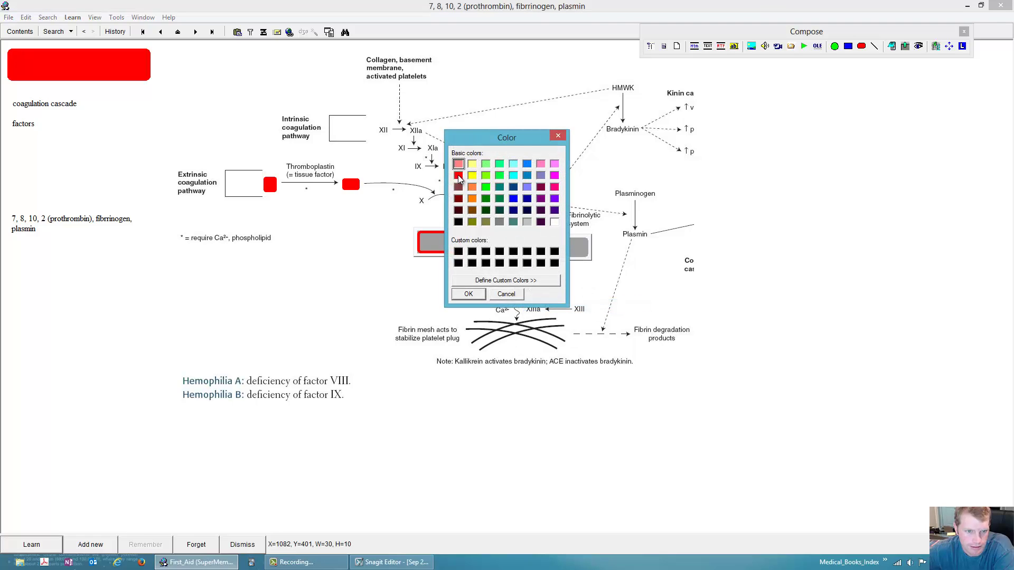
click(469, 294)
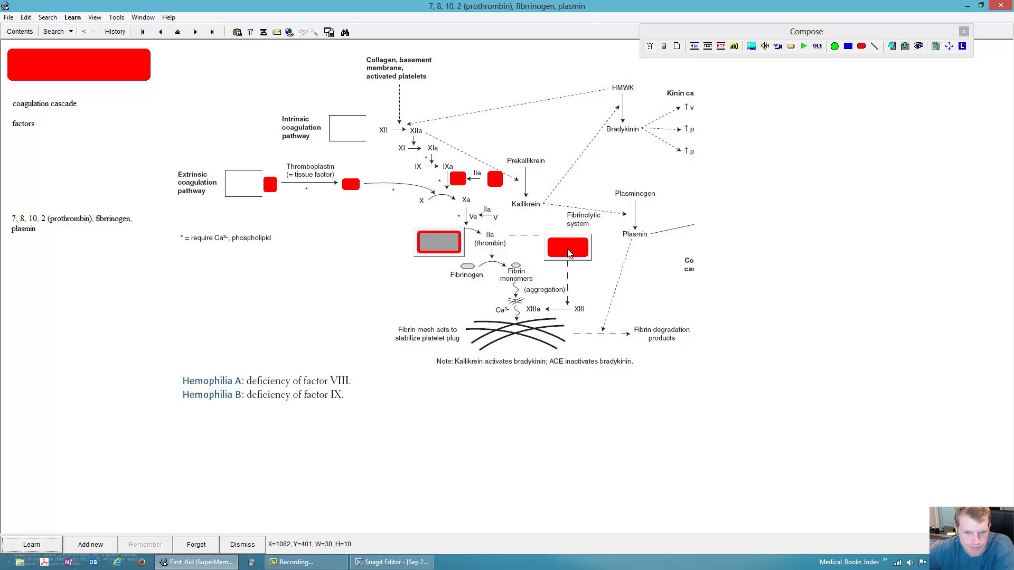
right_click(567, 248)
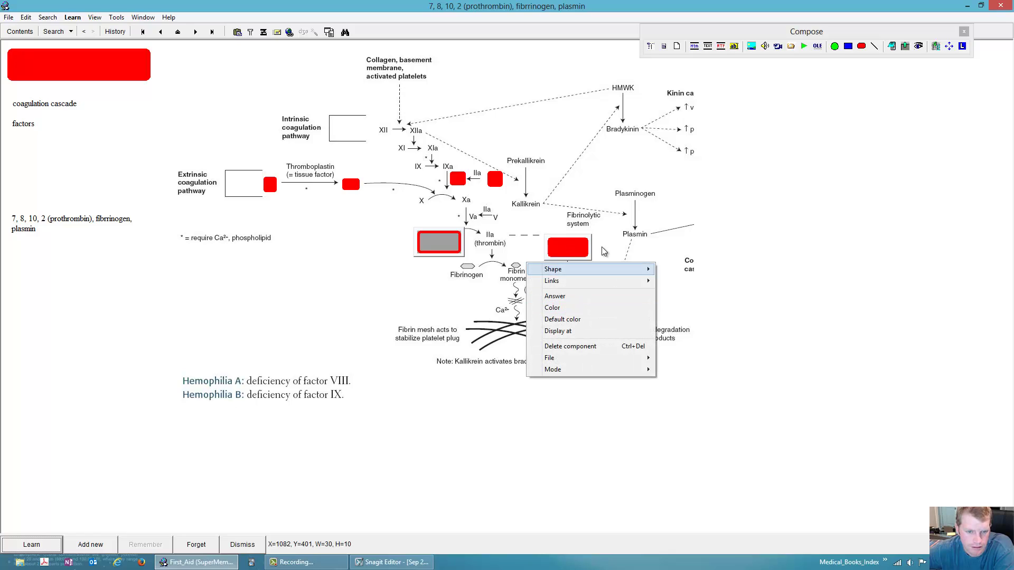
click(572, 246)
key(Escape)
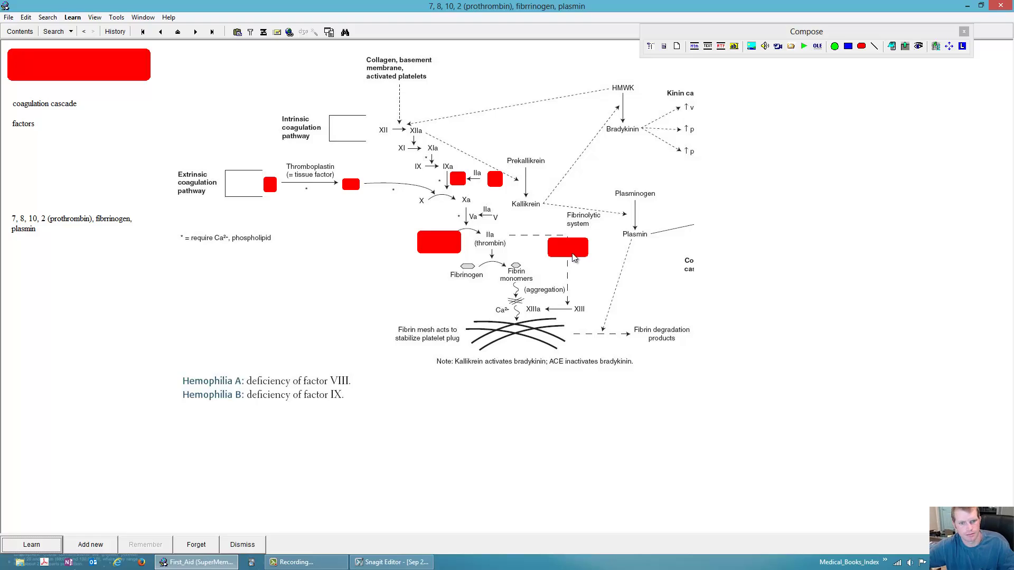
Move the new red box from the dashed line onto the IIa (thrombin) label.
key(alt+c)
click(569, 246)
drag(569, 245, 488, 243)
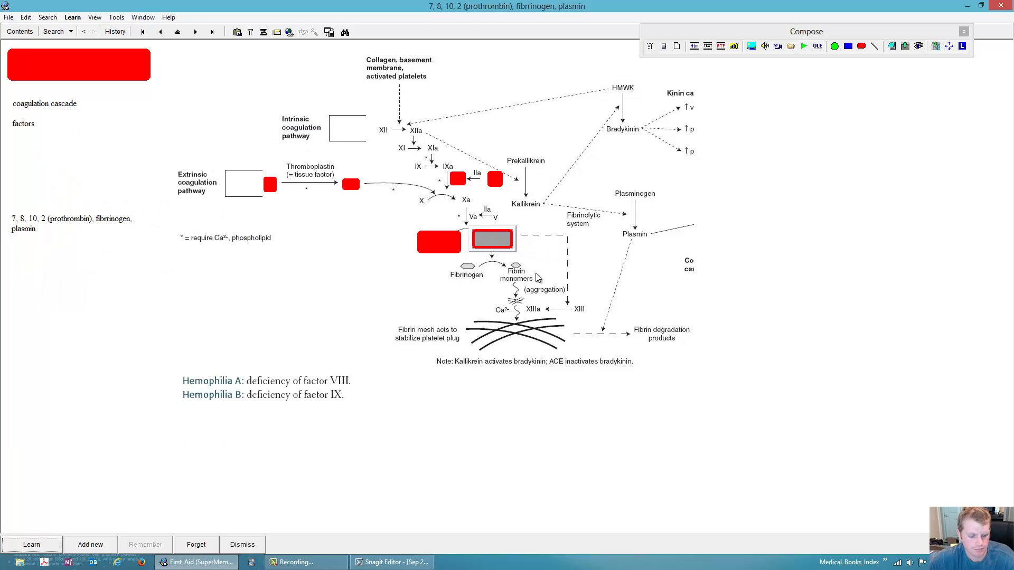
key(Escape)
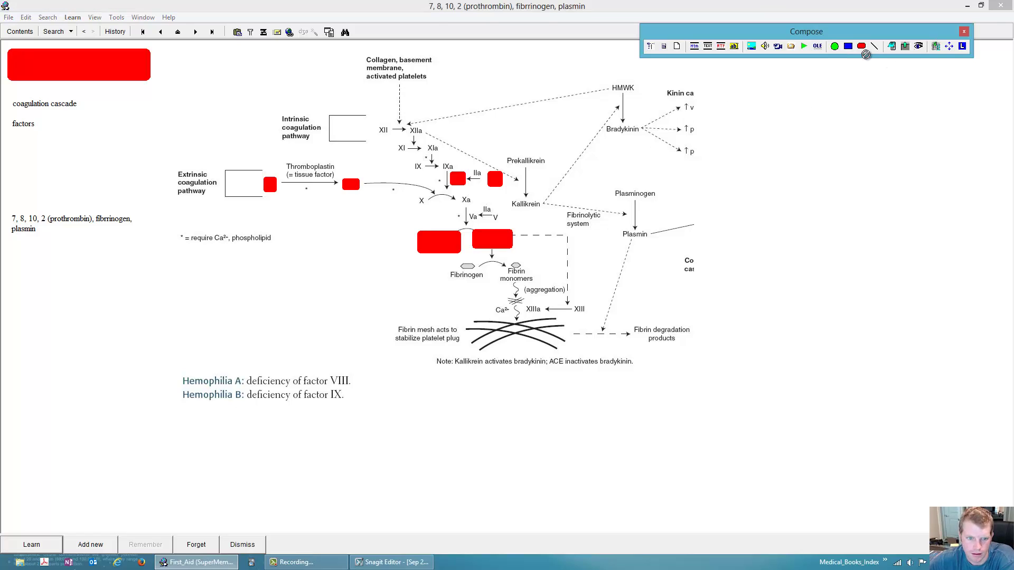
Add a rounded rectangle below Plasmin, about 111 by 43, colour it red, and move it onto the Fibrinogen label, shrinking it to fit.
click(861, 47)
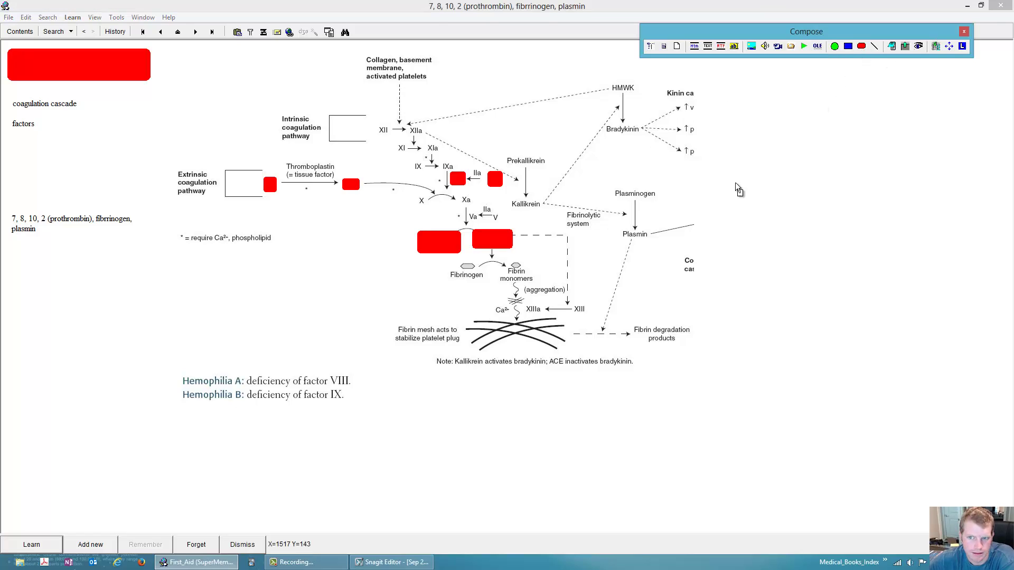
click(624, 261)
drag(628, 262, 591, 238)
right_click(603, 252)
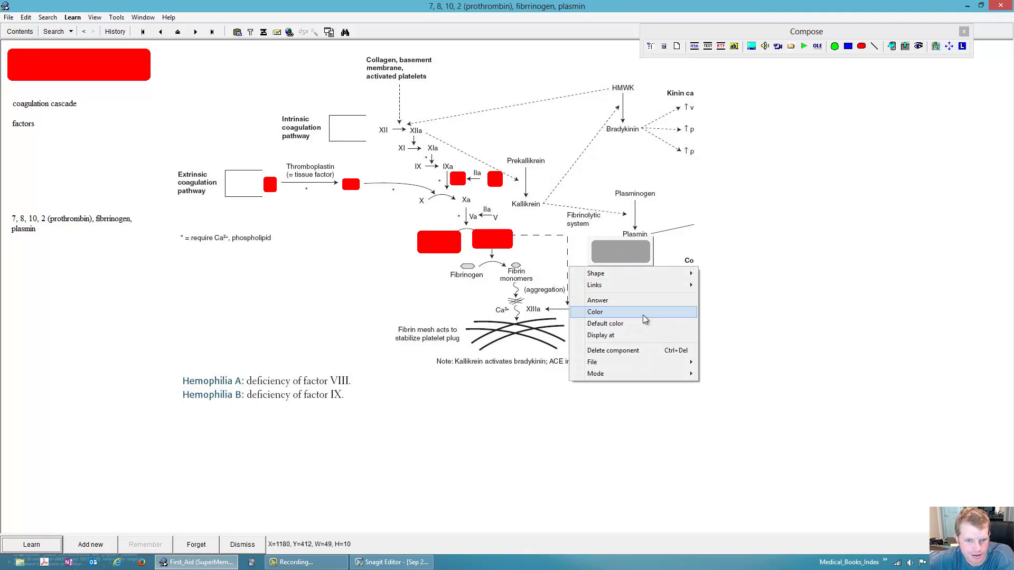
click(642, 314)
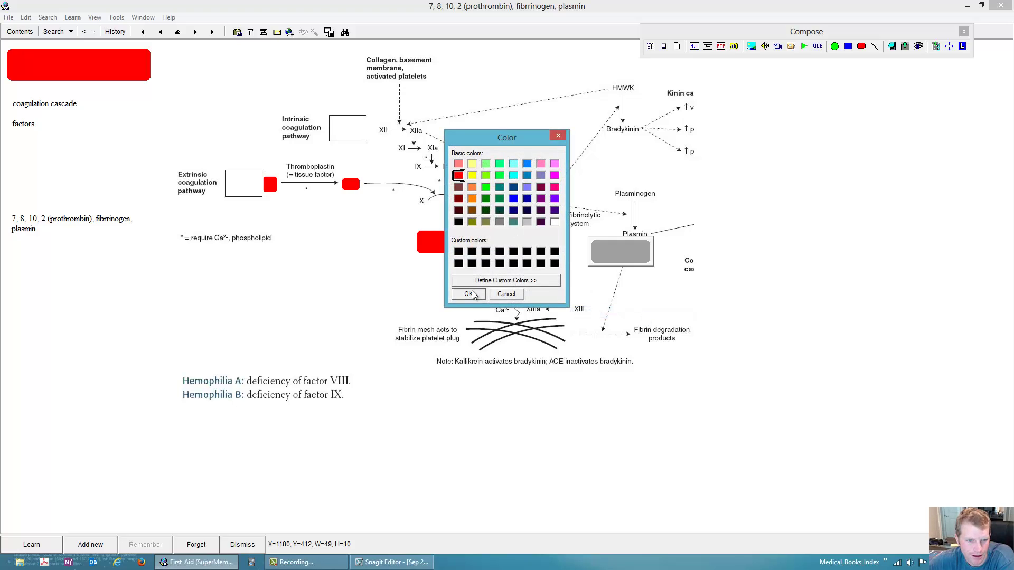
click(472, 292)
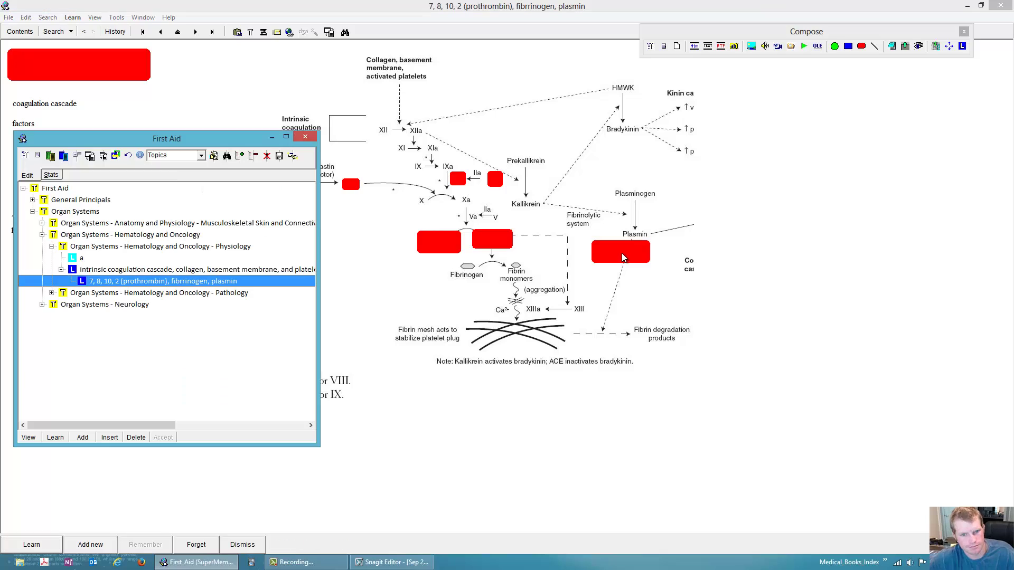
drag(625, 252, 486, 286)
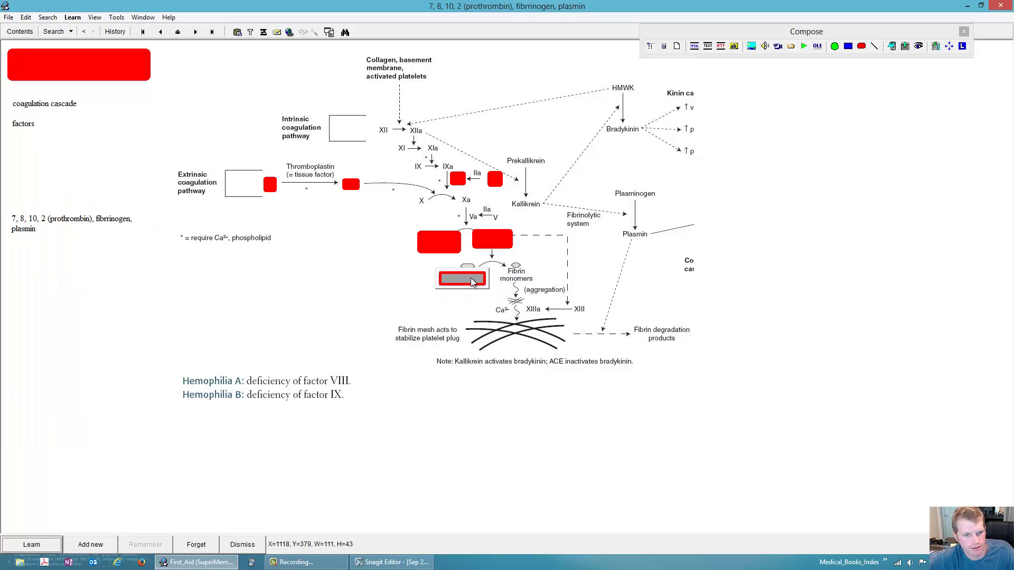
key(Escape)
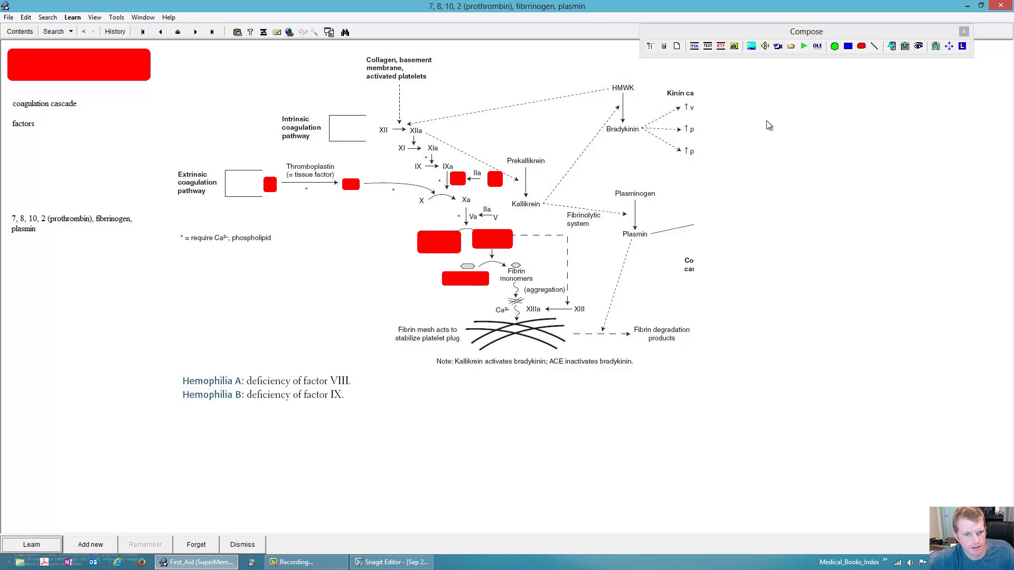
Add another rounded rectangle, colour it red, and place it over the Fibrin monomers label.
click(861, 46)
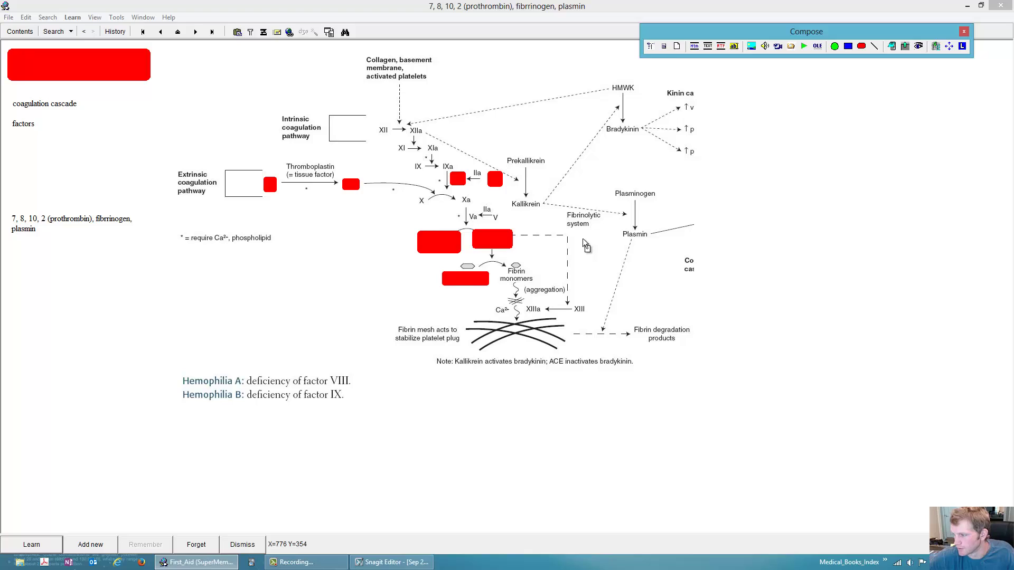
drag(595, 268, 569, 252)
right_click(578, 261)
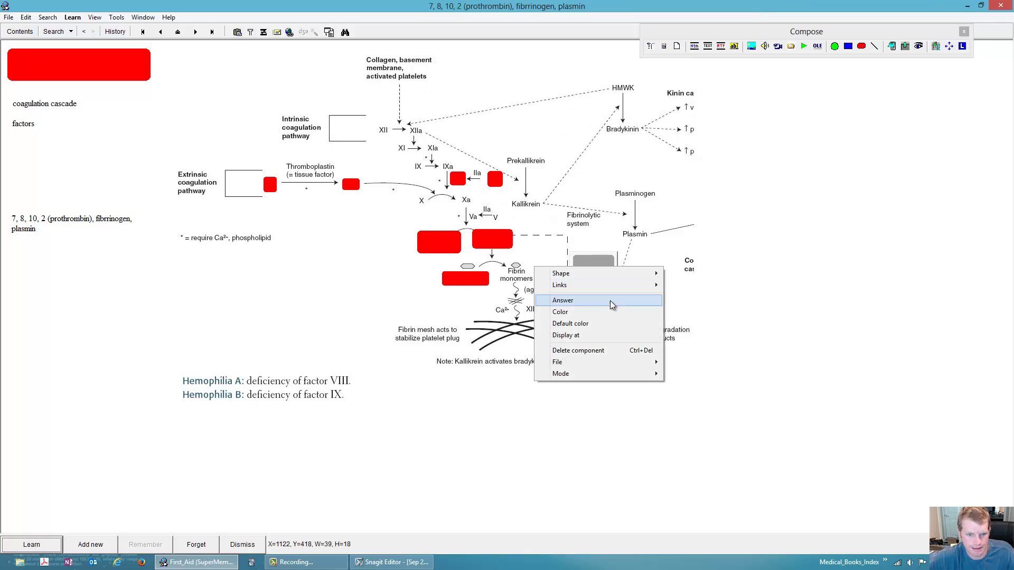
click(619, 313)
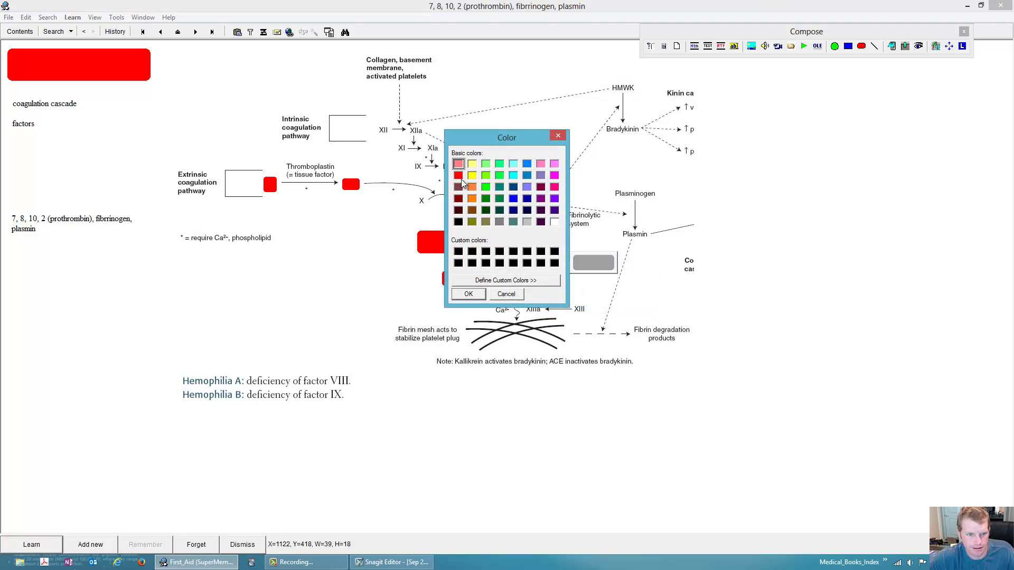
click(476, 297)
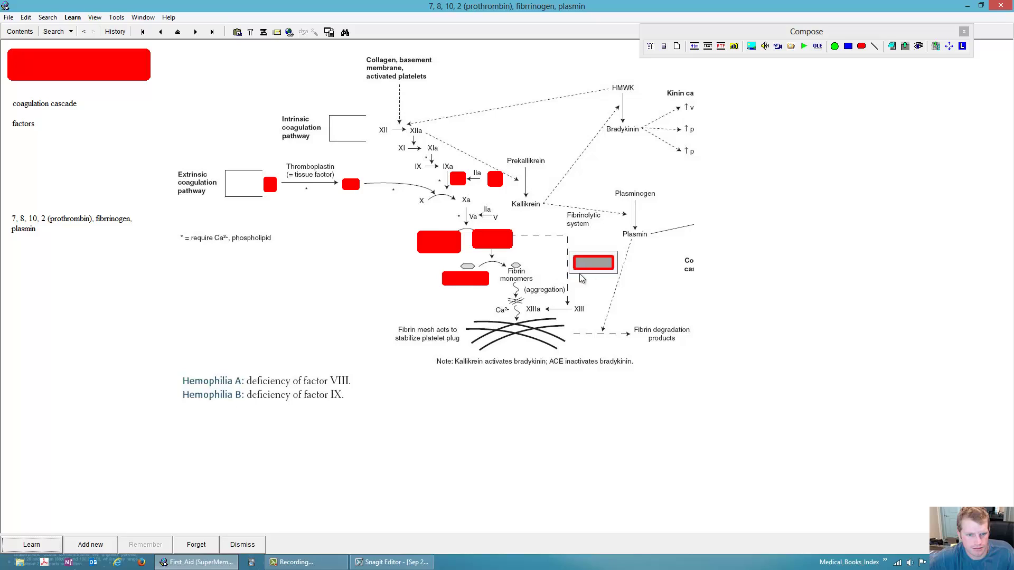
drag(595, 264, 518, 280)
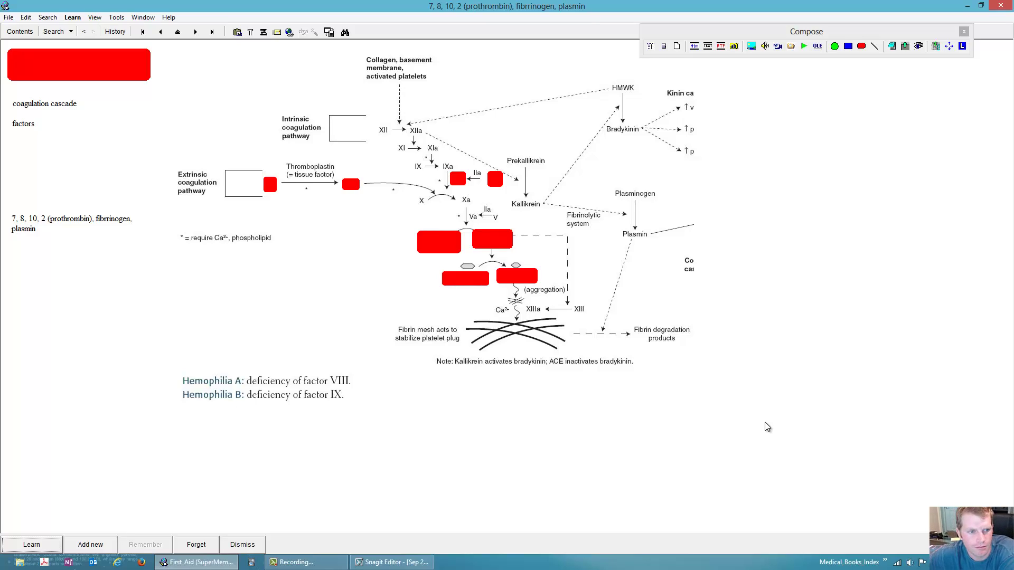
Draw a rounded rectangle about 51 by 58 between the Fibrinolytic system and Plasmin labels and colour it red.
click(866, 52)
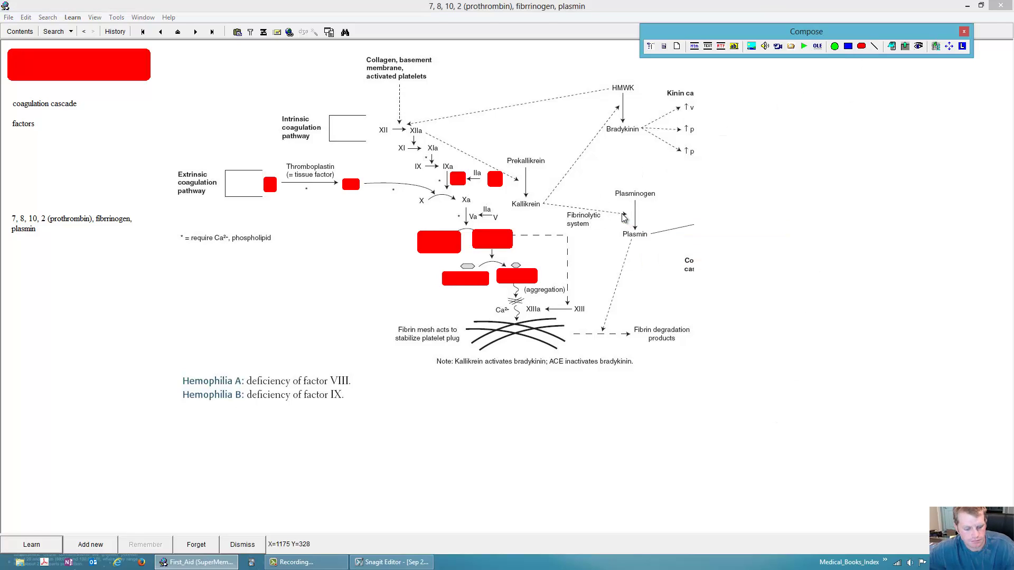
drag(624, 212, 593, 243)
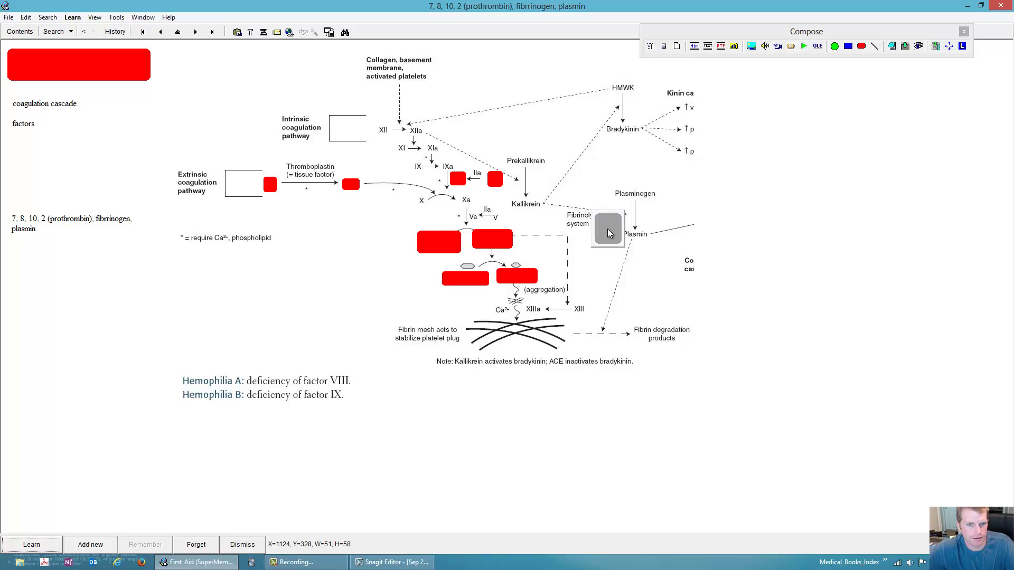
right_click(607, 232)
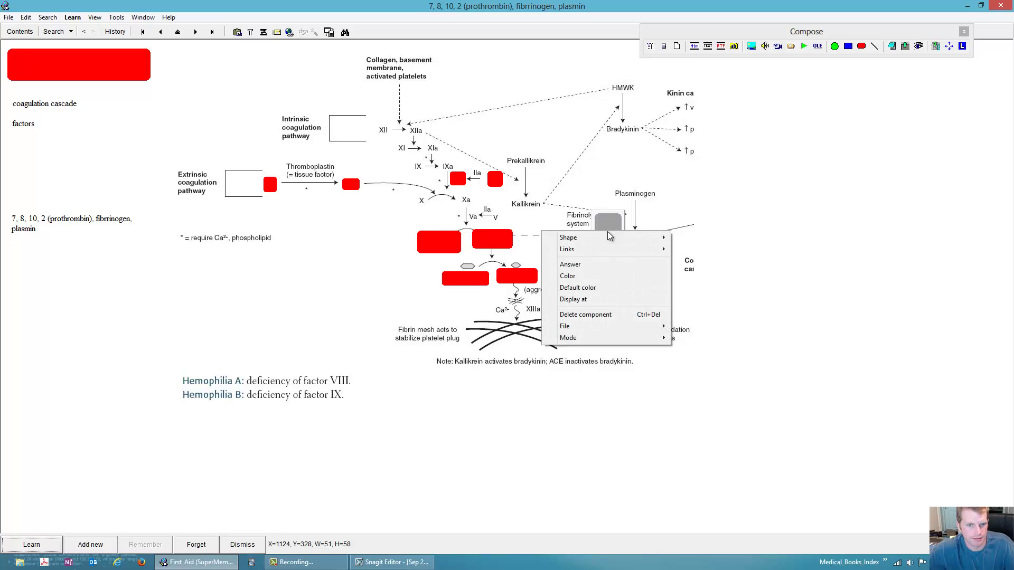
click(643, 280)
click(460, 176)
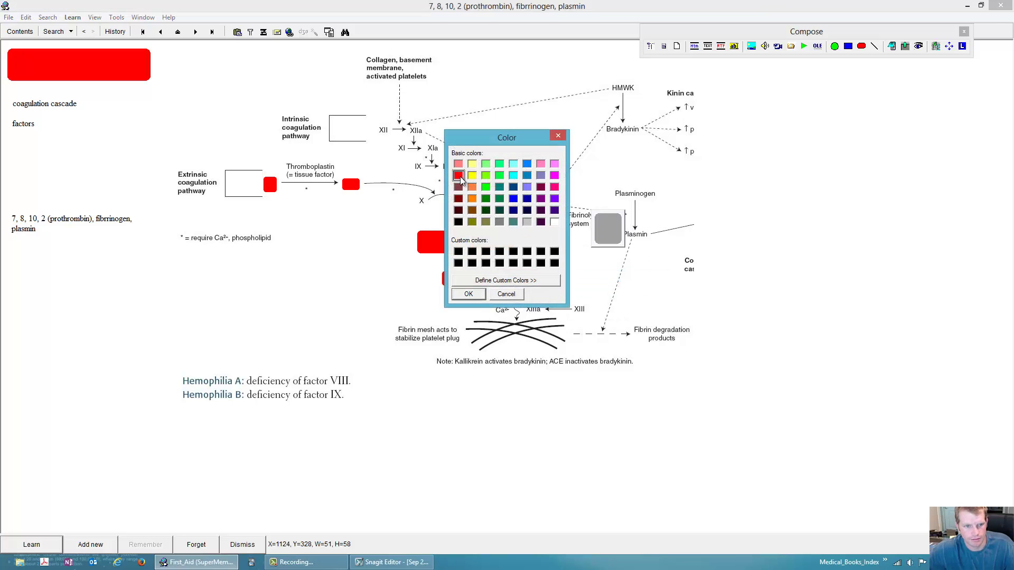
click(467, 295)
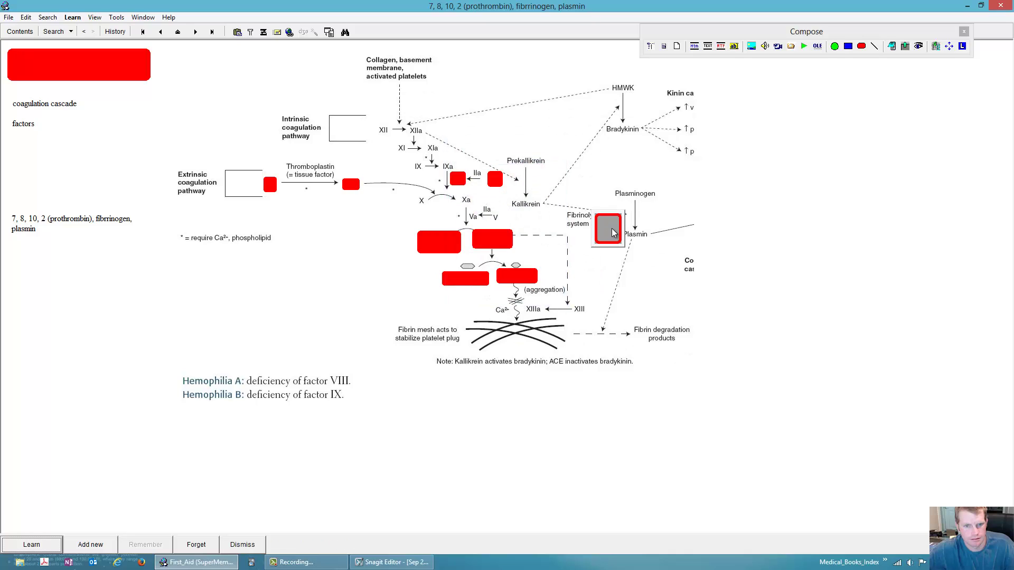
Shrink the new red box and position it over the IIa label above the arrow from V to Va.
drag(613, 232, 490, 208)
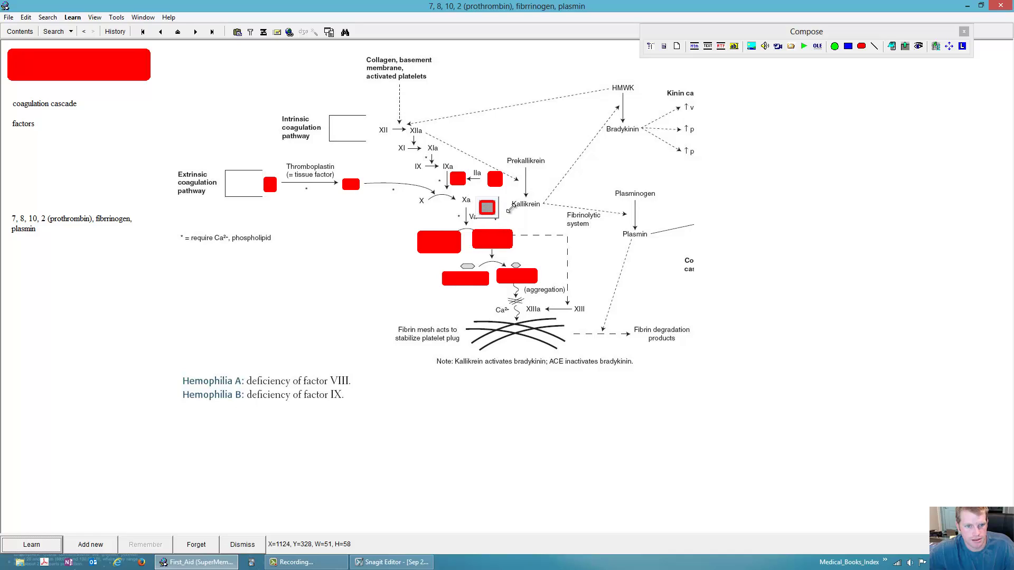
click(530, 212)
alt+click(487, 205)
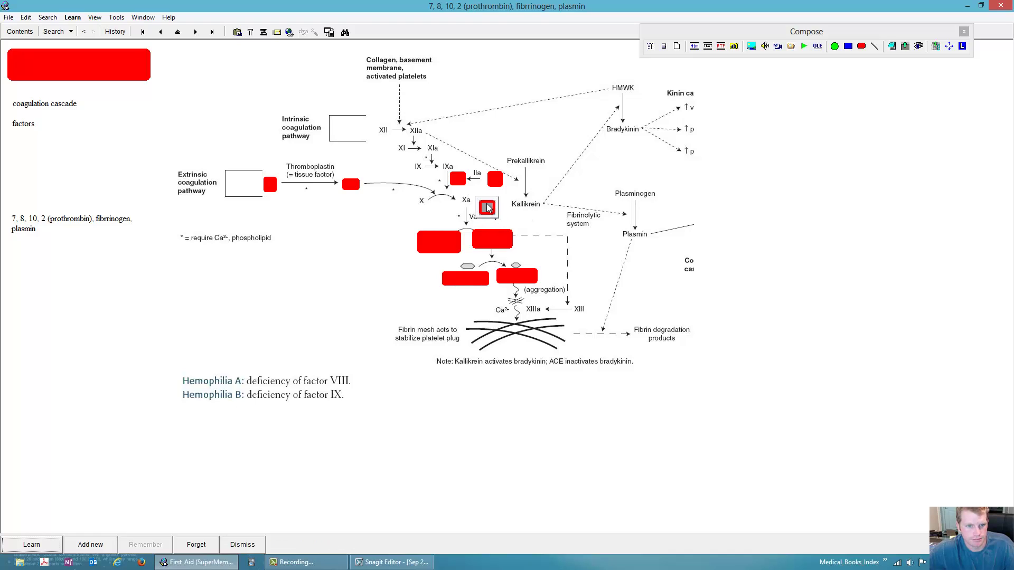
key(Up)
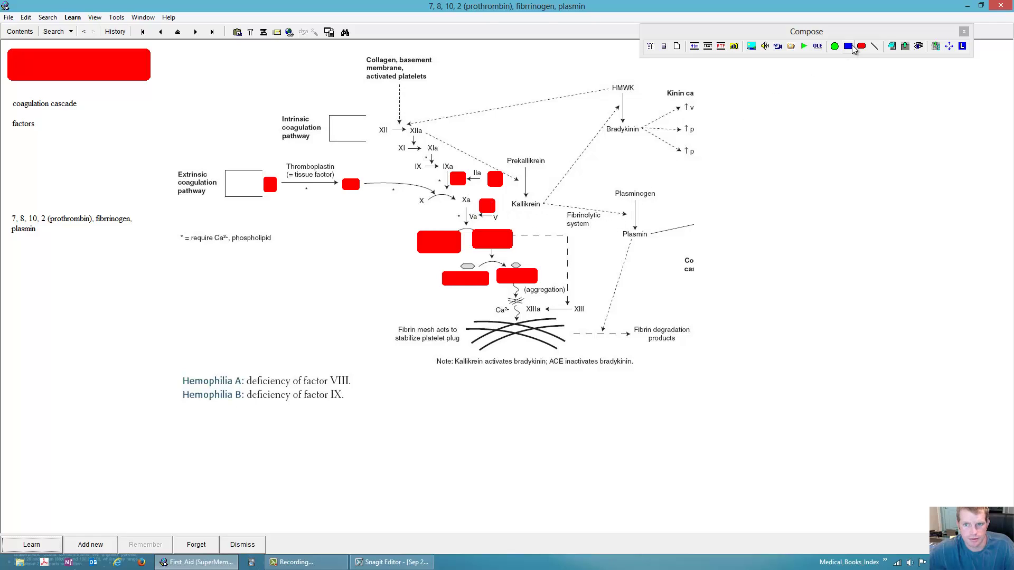
Add a rounded rectangle about 64 by 47 at Plasmin, colour it red, then shrink and move it onto IIa between VIIIa and VIII.
click(848, 46)
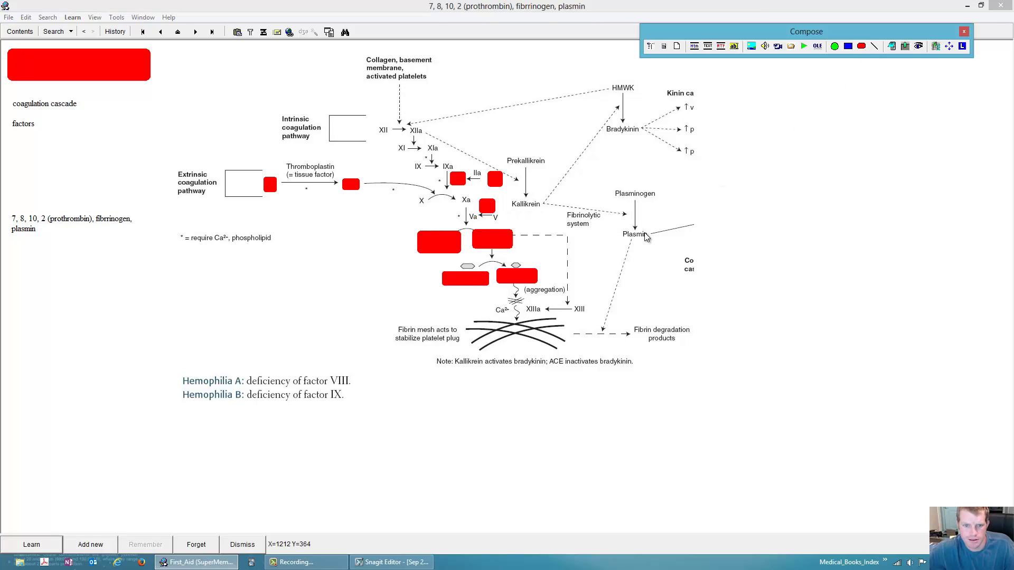
drag(610, 255, 639, 233)
right_click(616, 237)
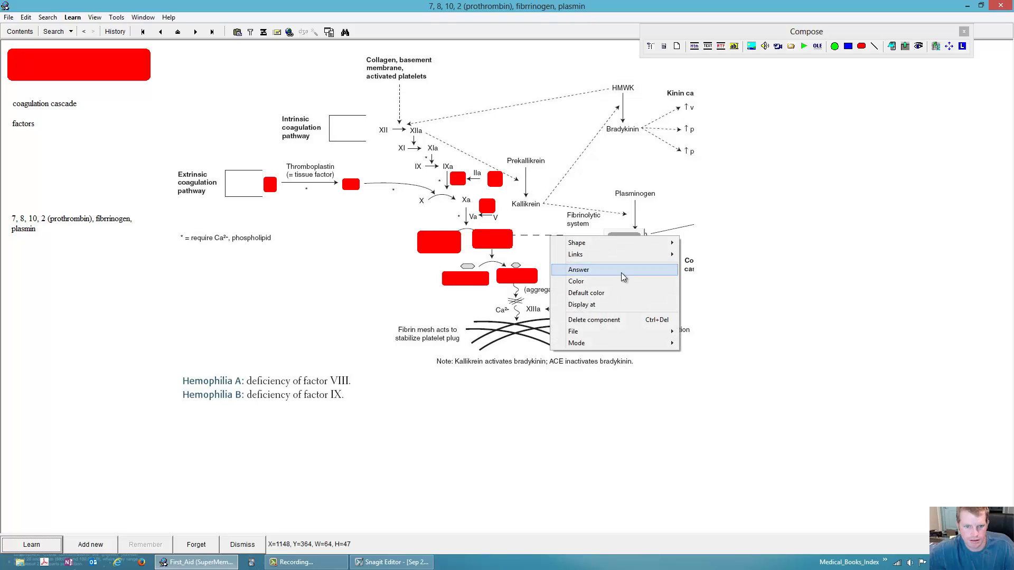
click(623, 288)
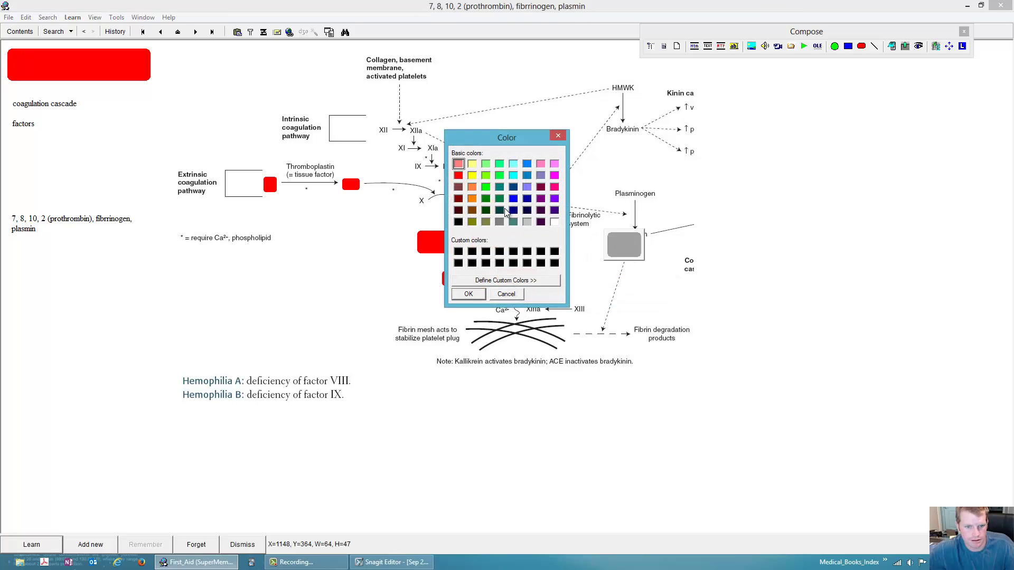
click(475, 294)
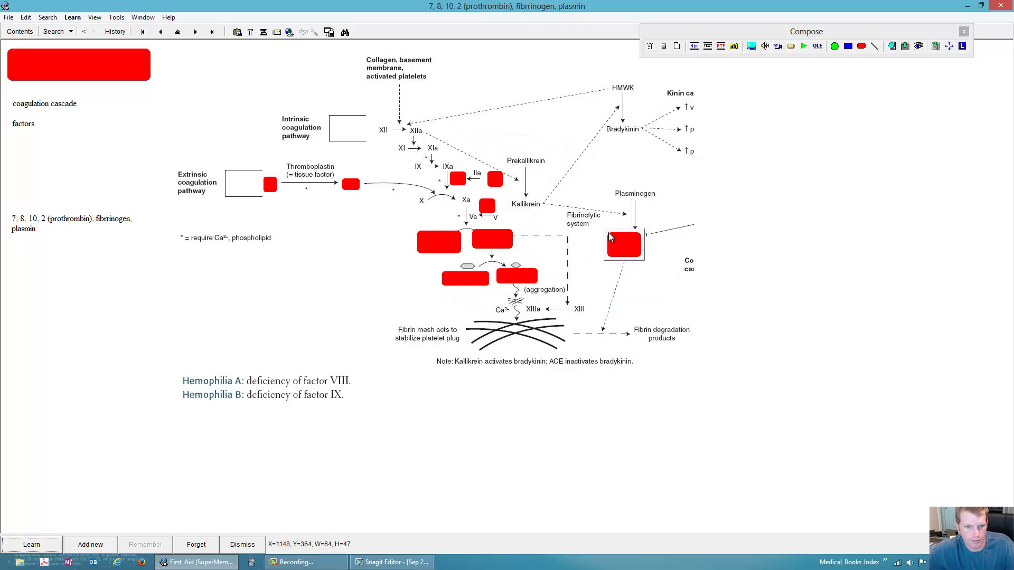
drag(608, 233, 619, 241)
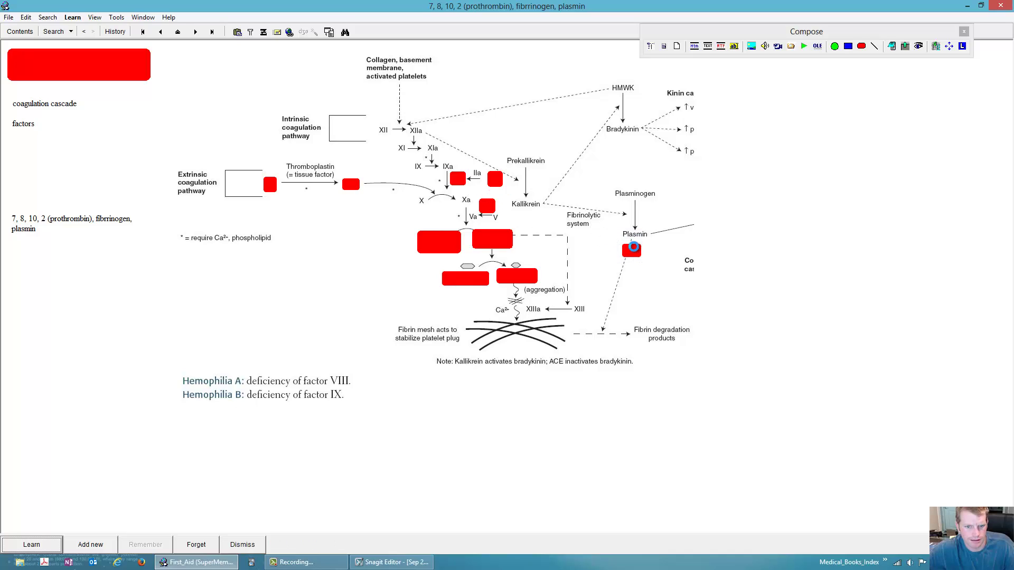
drag(633, 251, 481, 175)
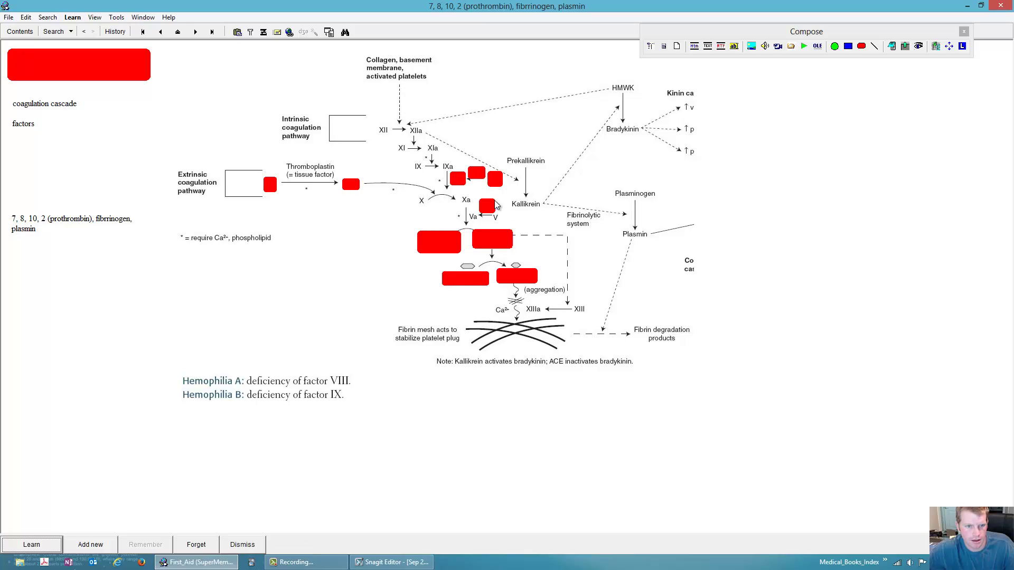
Add a rounded rectangle about 42 by 47 below the Fibrinolytic system label, colour it red, then shrink and move it over X.
click(481, 176)
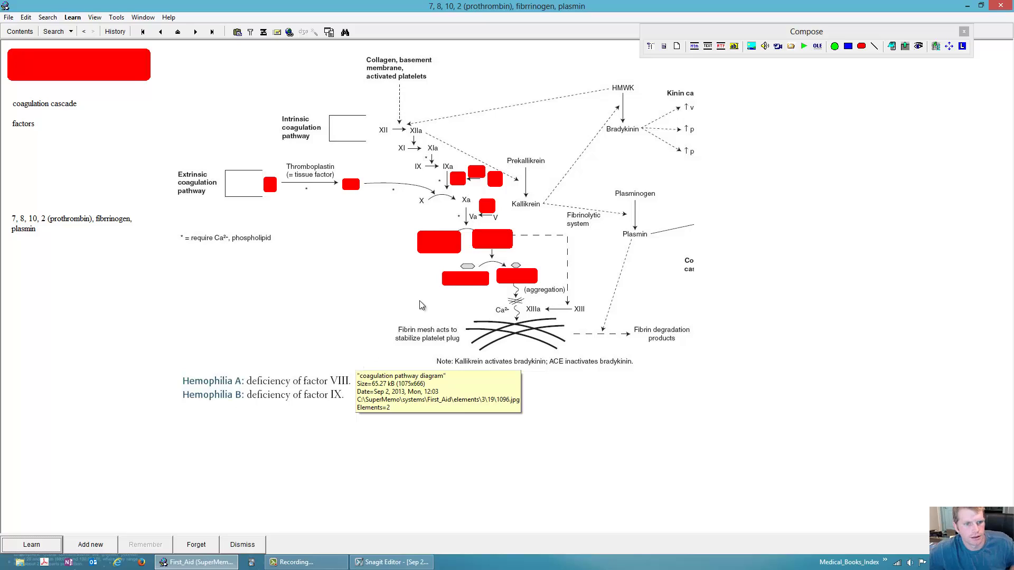
click(844, 53)
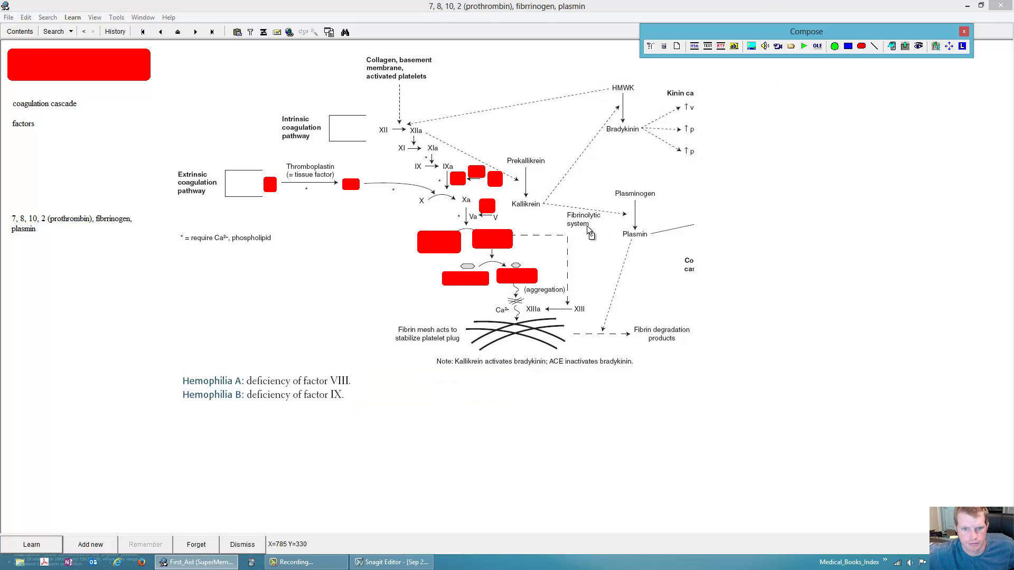
drag(614, 243, 592, 267)
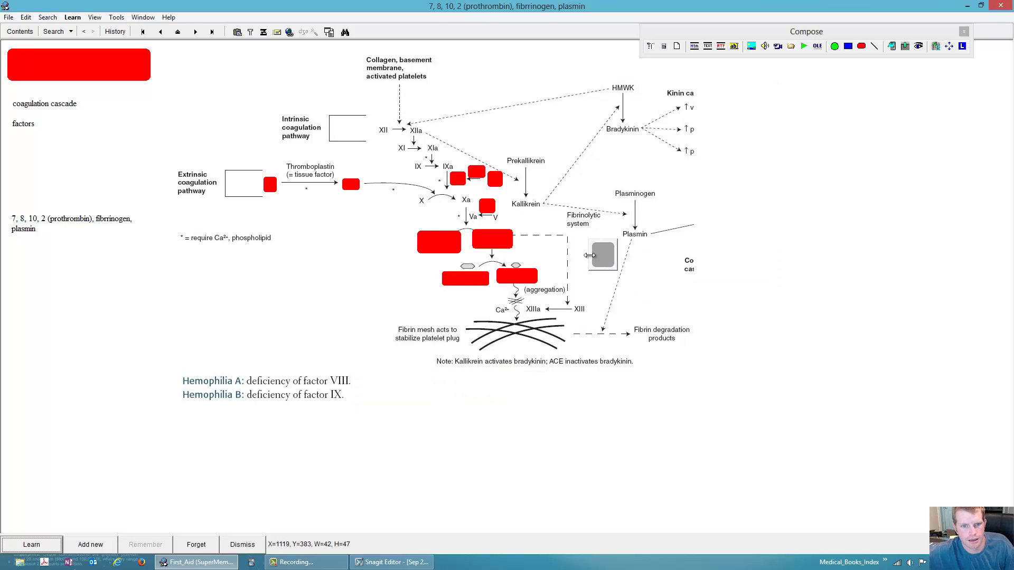
right_click(597, 252)
click(602, 296)
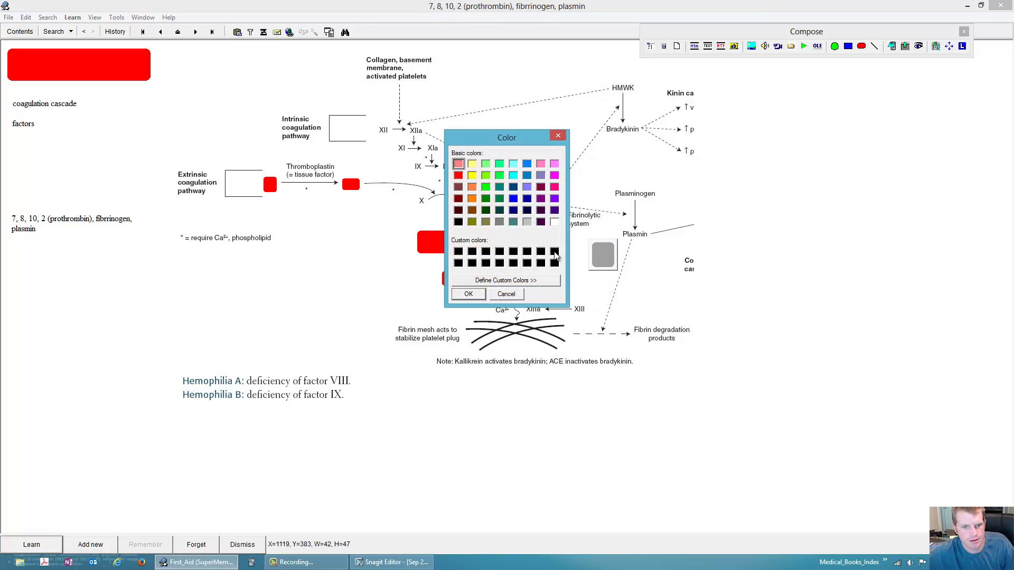
click(468, 295)
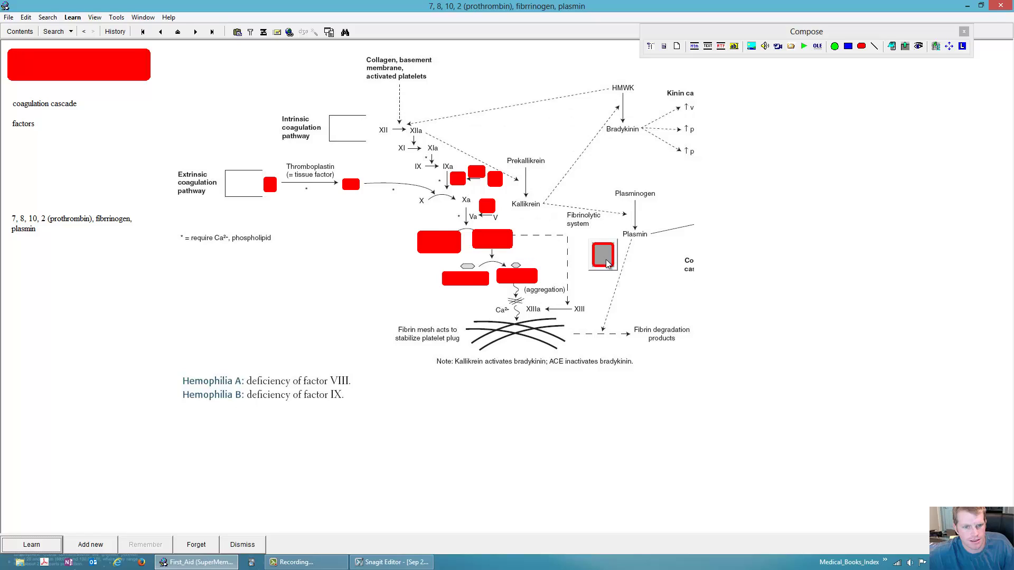
drag(591, 267, 422, 202)
Add a rounded rectangle about 46 by 27 at Plasmin, colour it red, then shrink and move it over the Xa label.
click(861, 46)
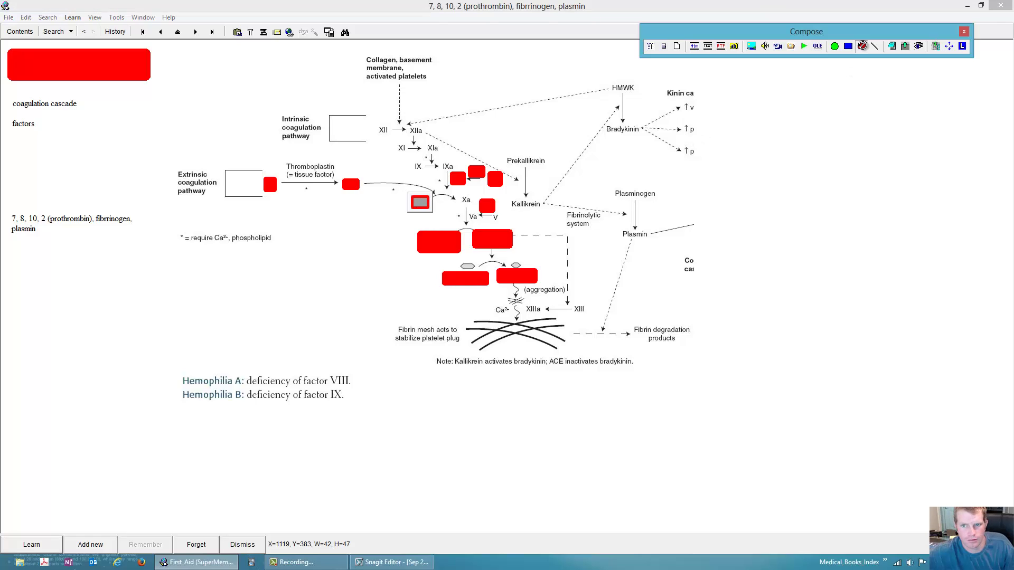
click(652, 237)
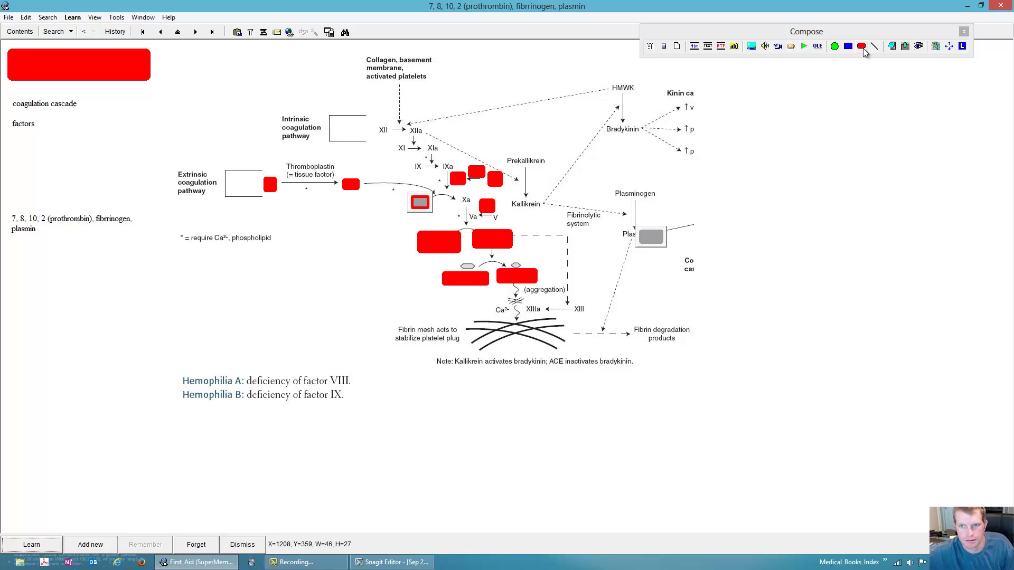
right_click(652, 237)
click(638, 285)
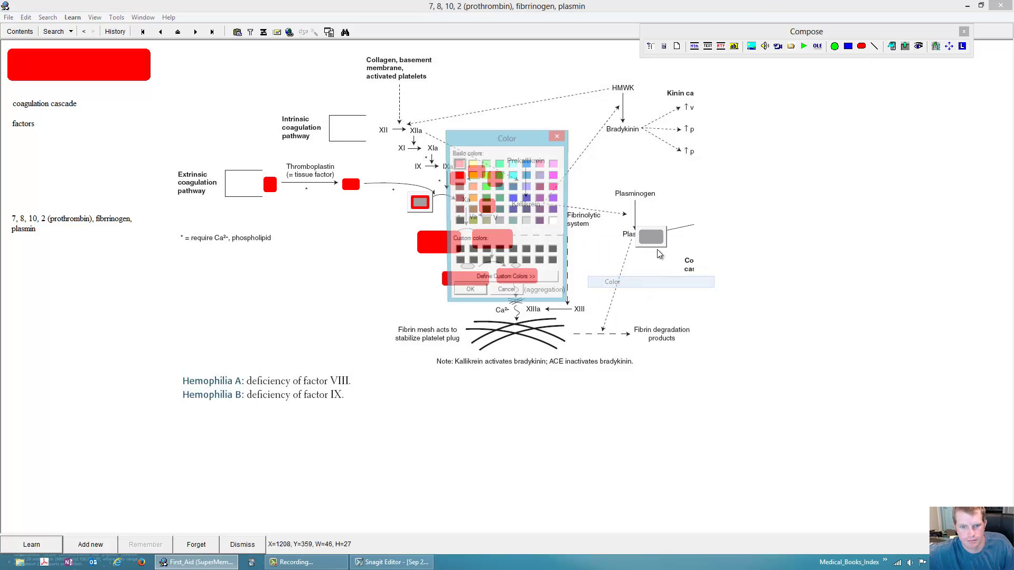
click(482, 294)
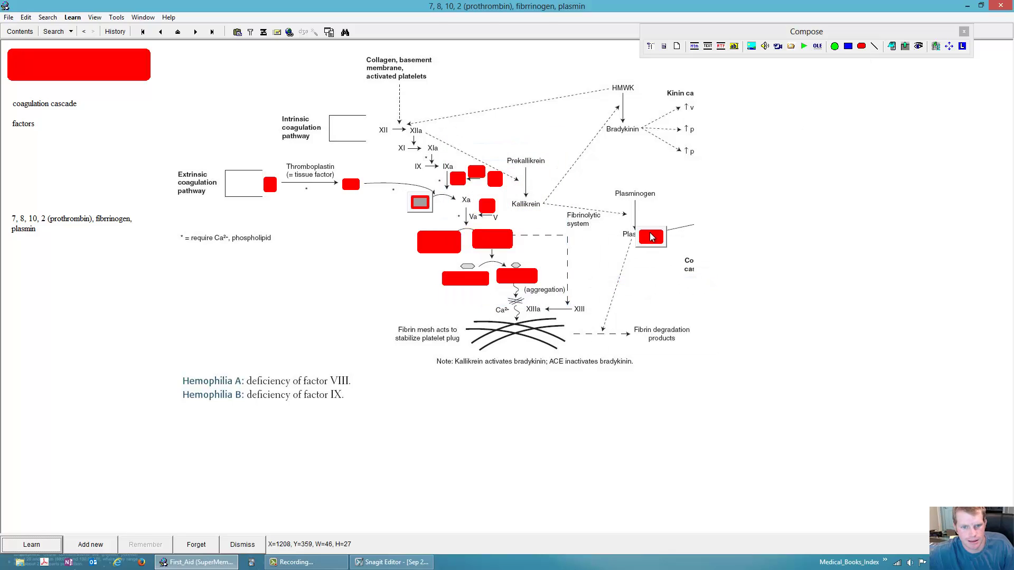
click(657, 241)
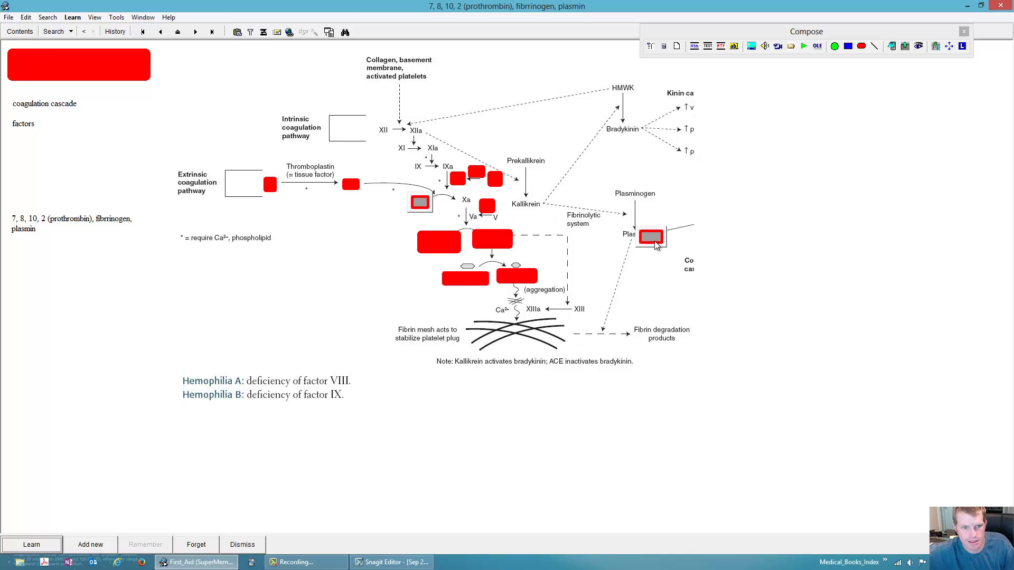
drag(663, 230, 468, 207)
key(Escape)
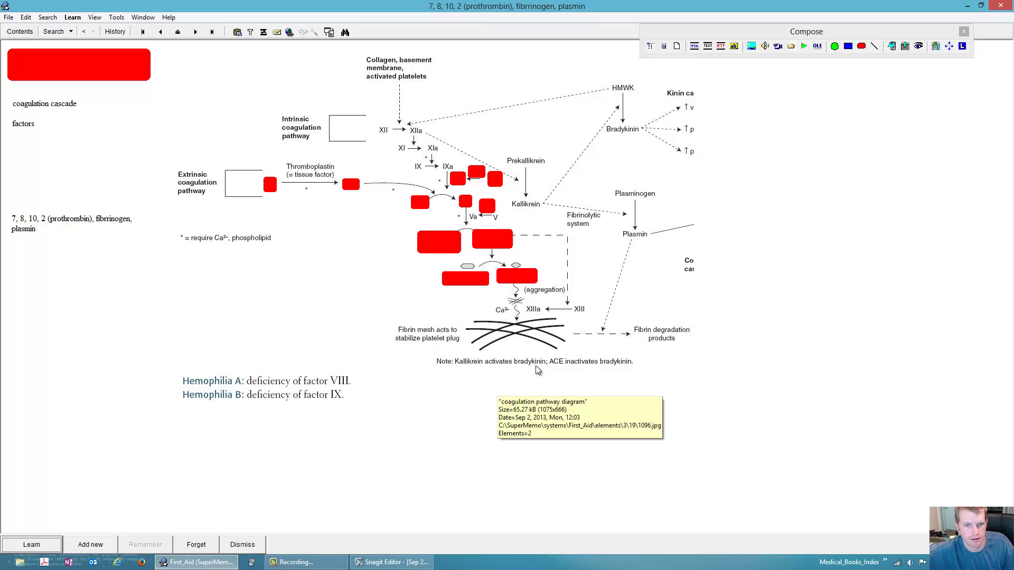
Draw a rounded rectangle at the Plasmin label, enlarge it to cover the whole word, and colour it red.
click(862, 46)
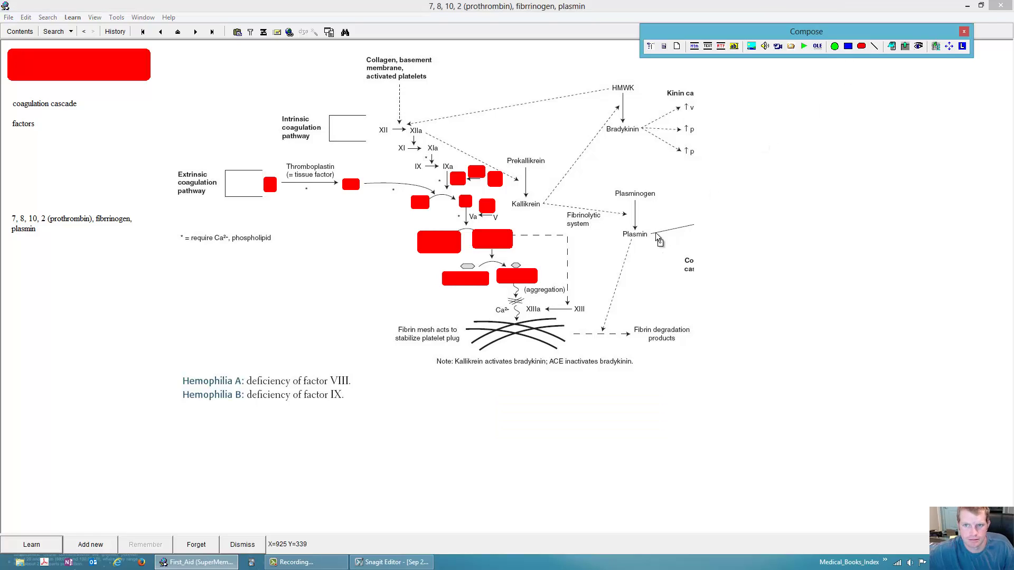
drag(660, 247, 632, 237)
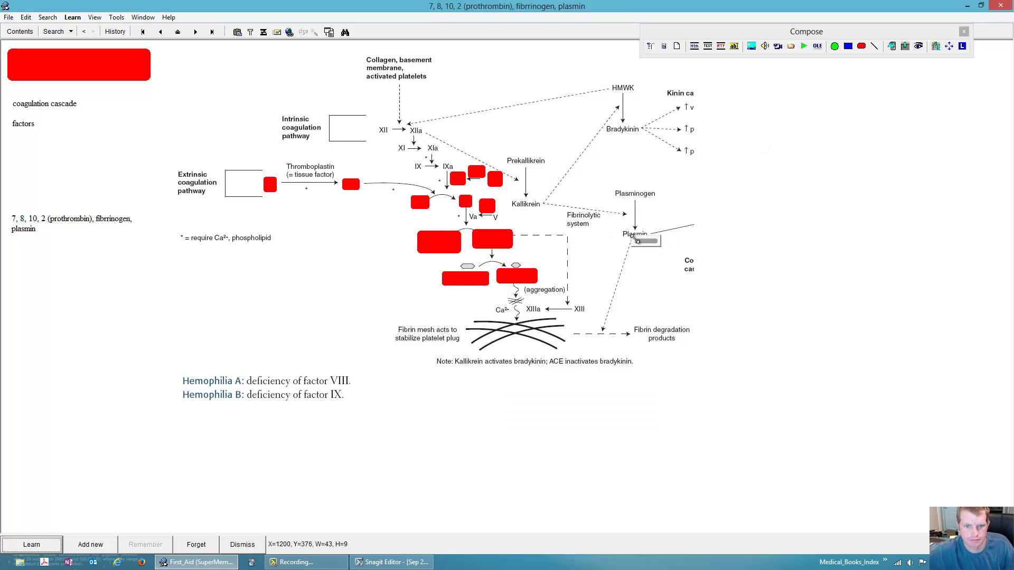
drag(630, 234, 619, 227)
right_click(625, 232)
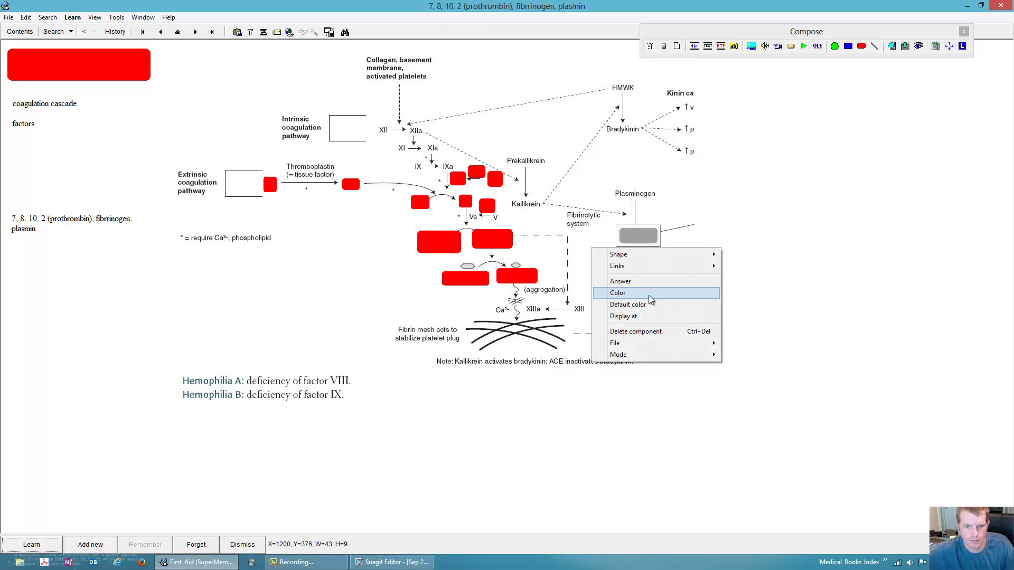
click(633, 294)
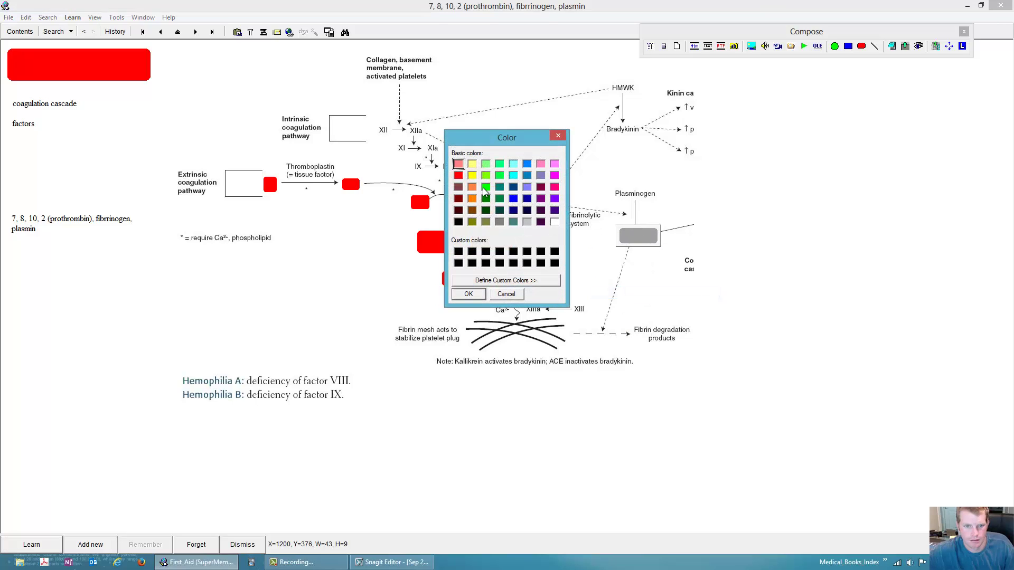
click(474, 295)
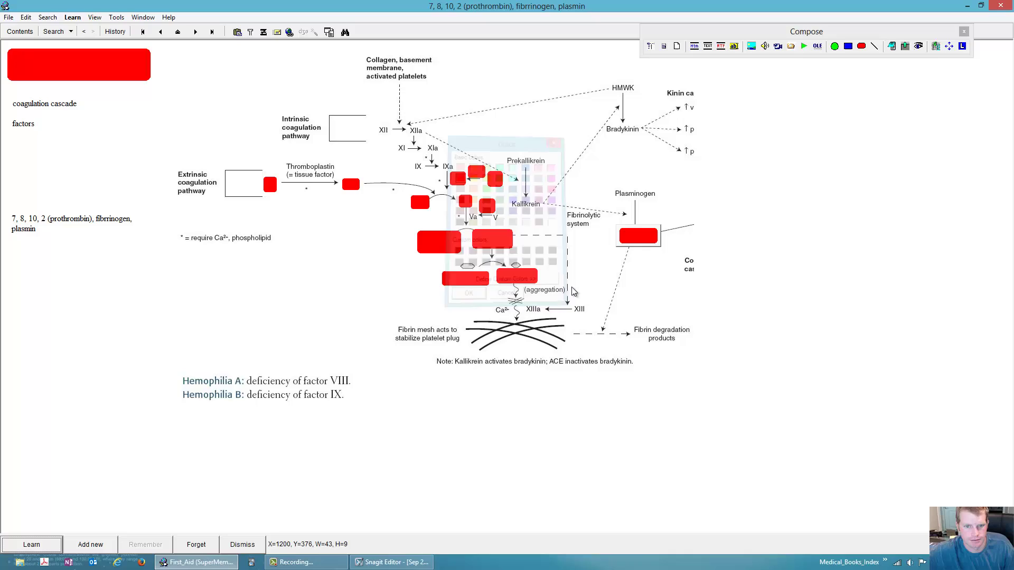
Draw a rounded rectangle over the Plasminogen label and colour it red.
click(860, 47)
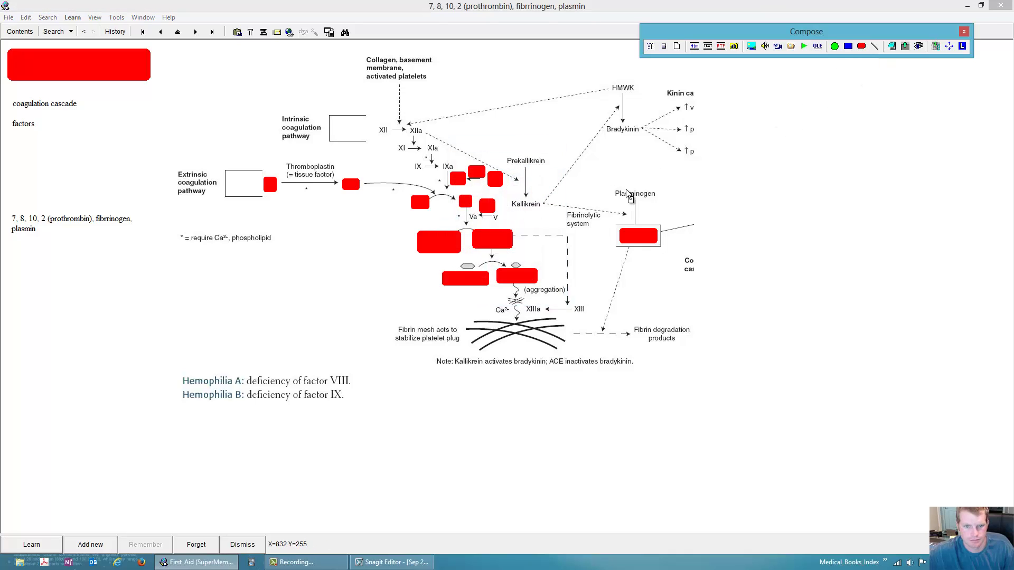
drag(659, 201, 611, 186)
right_click(634, 202)
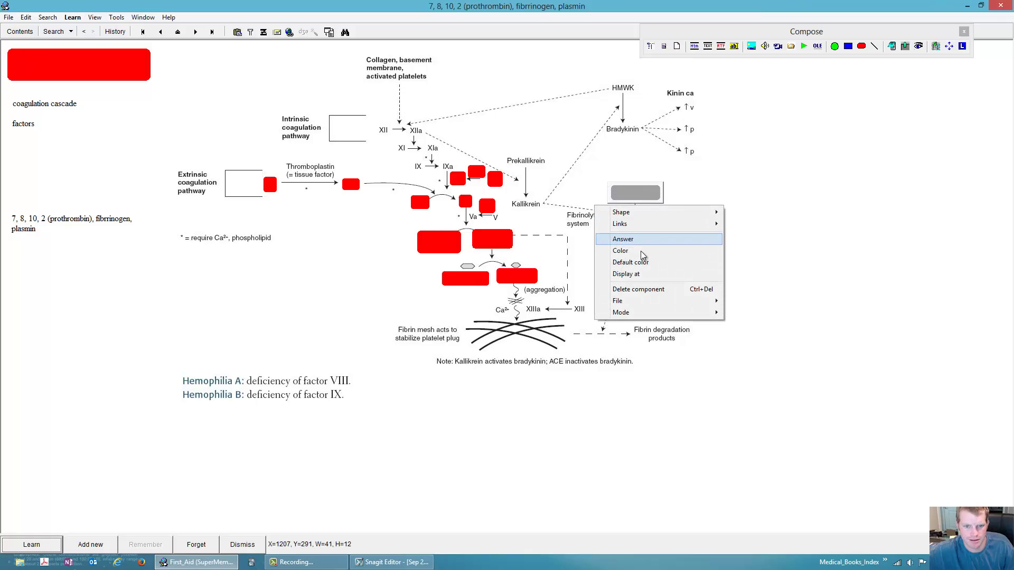
click(621, 252)
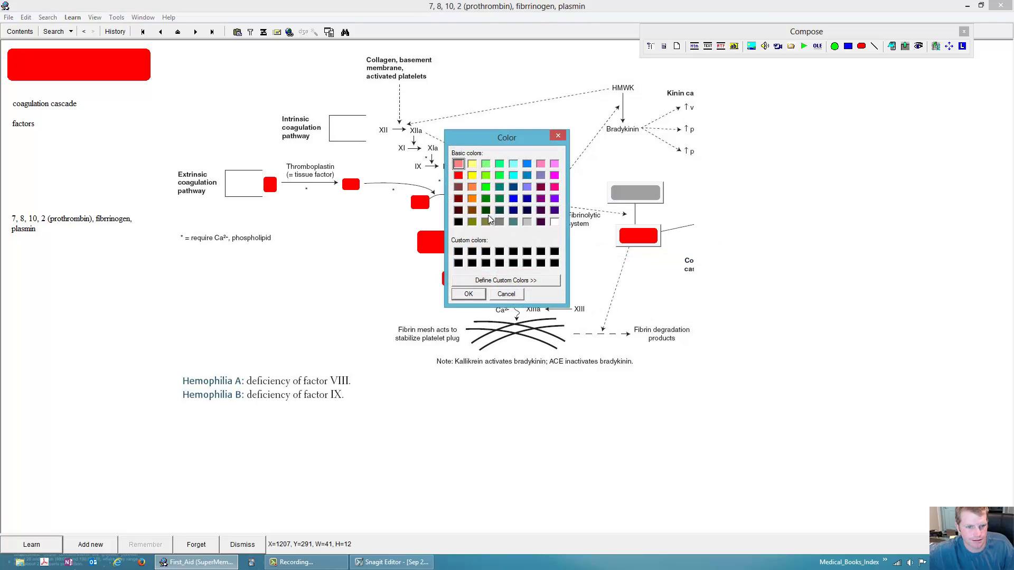
click(458, 176)
click(469, 294)
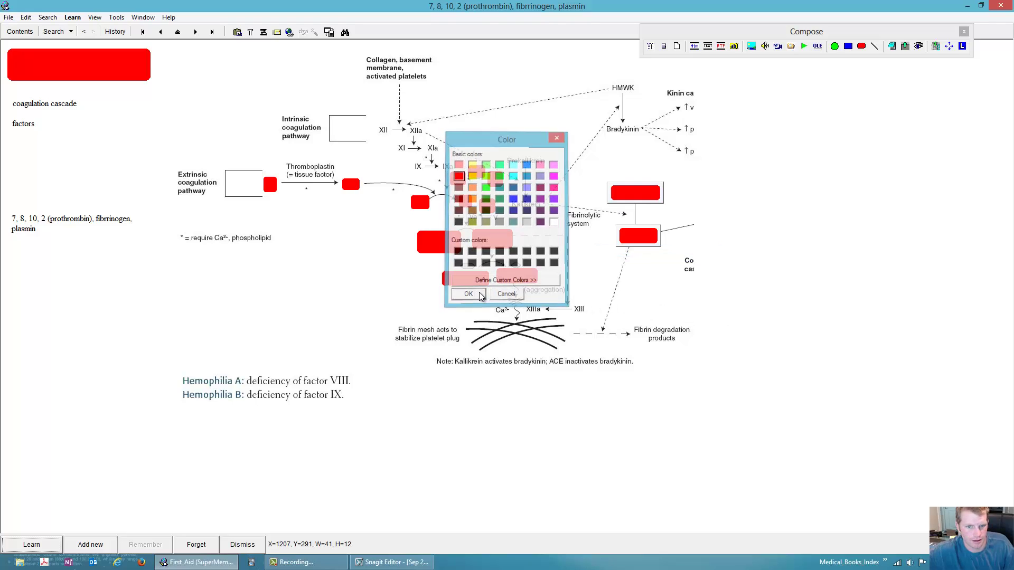
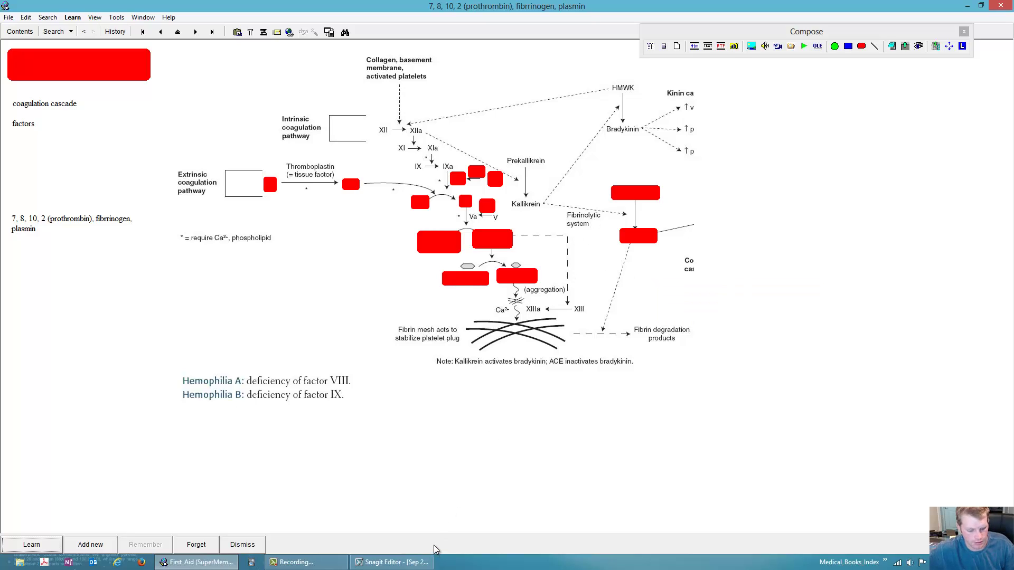
Duplicate the item and move the VIIa and VIIIa boxes onto the factor numbers VIII and IX in the Hemophilia A and B lines.
key(alt+d)
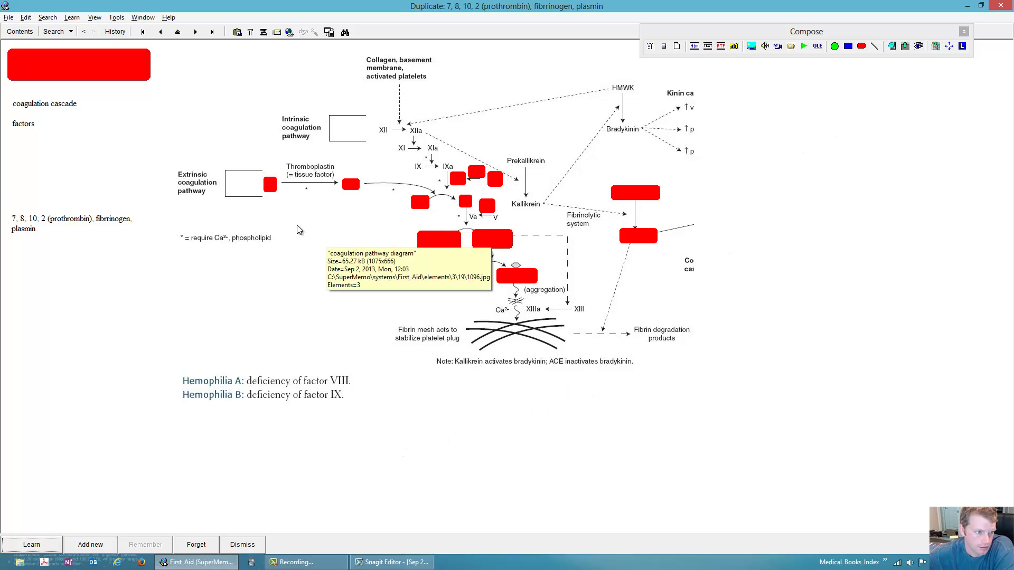
click(76, 123)
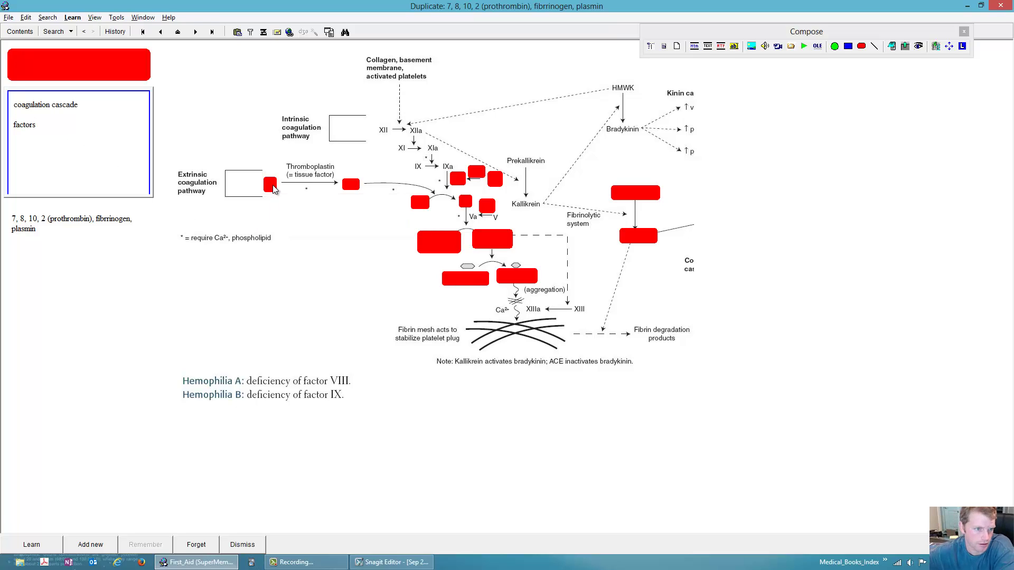
click(350, 186)
drag(351, 184, 340, 381)
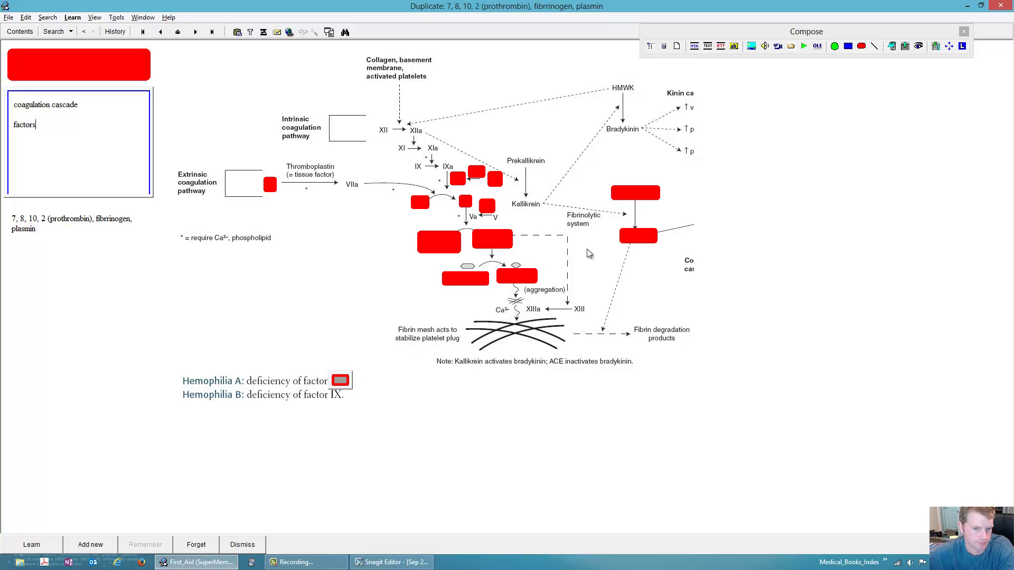
click(458, 178)
drag(458, 179, 329, 374)
key(Escape)
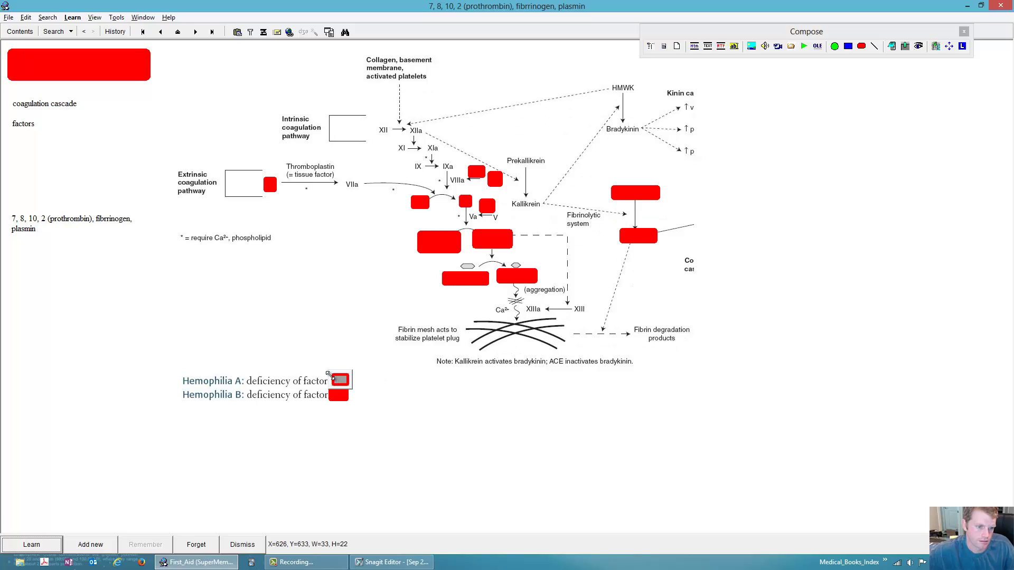
click(426, 386)
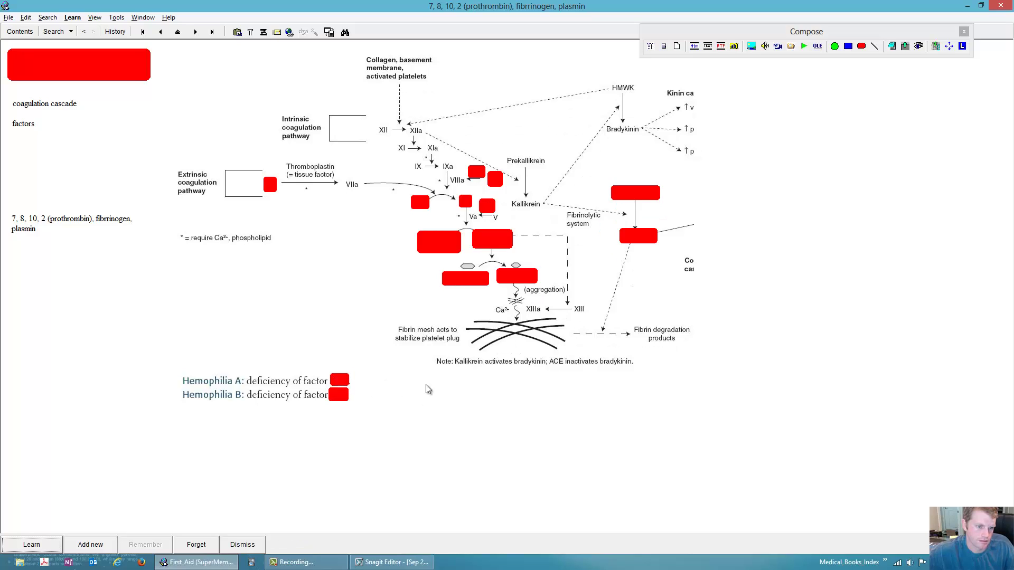
click(270, 186)
key(Delete)
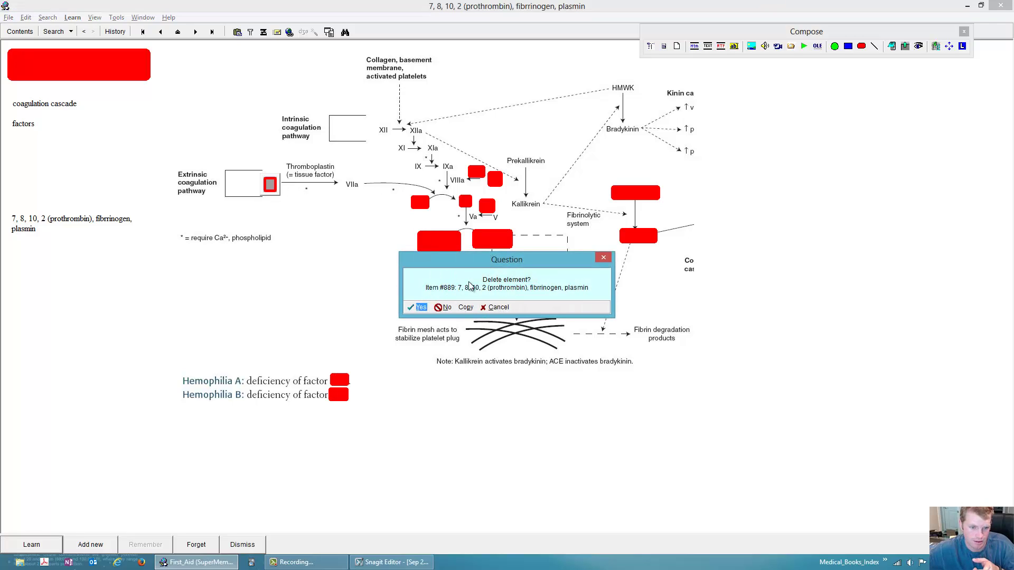
click(496, 309)
right_click(270, 182)
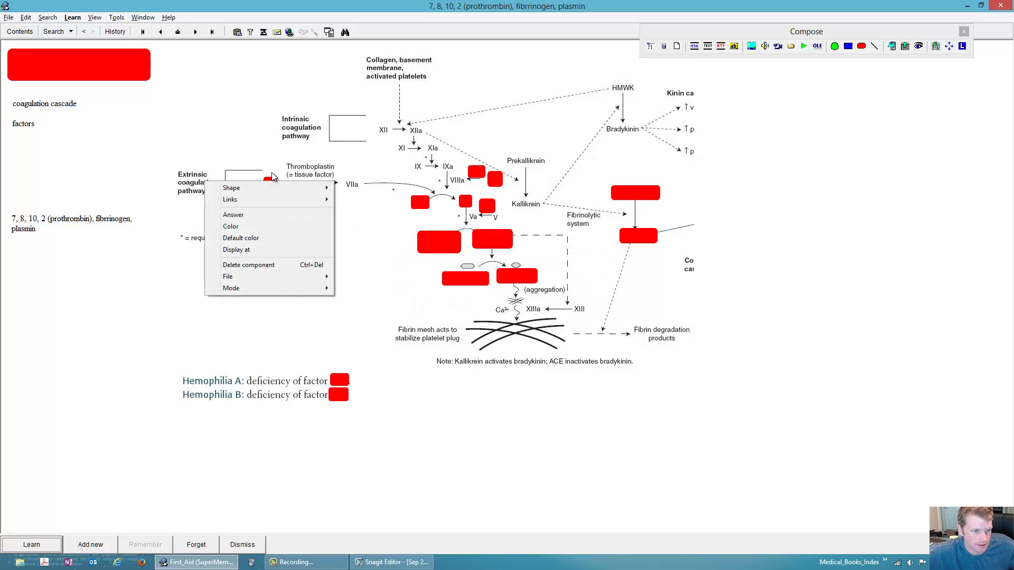
click(271, 161)
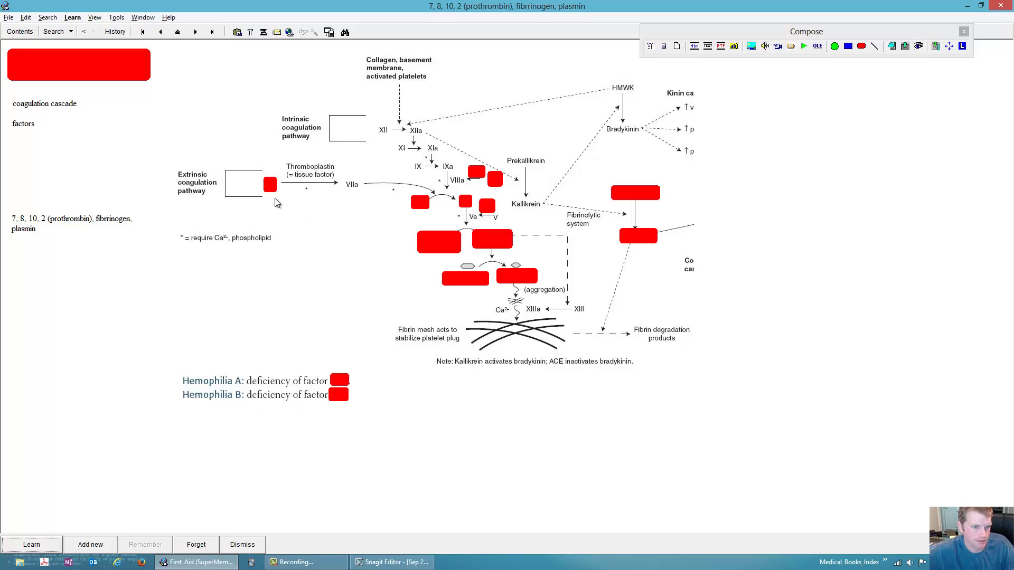
Delete the red boxes covering the VII and X labels in the diagram.
right_click(272, 184)
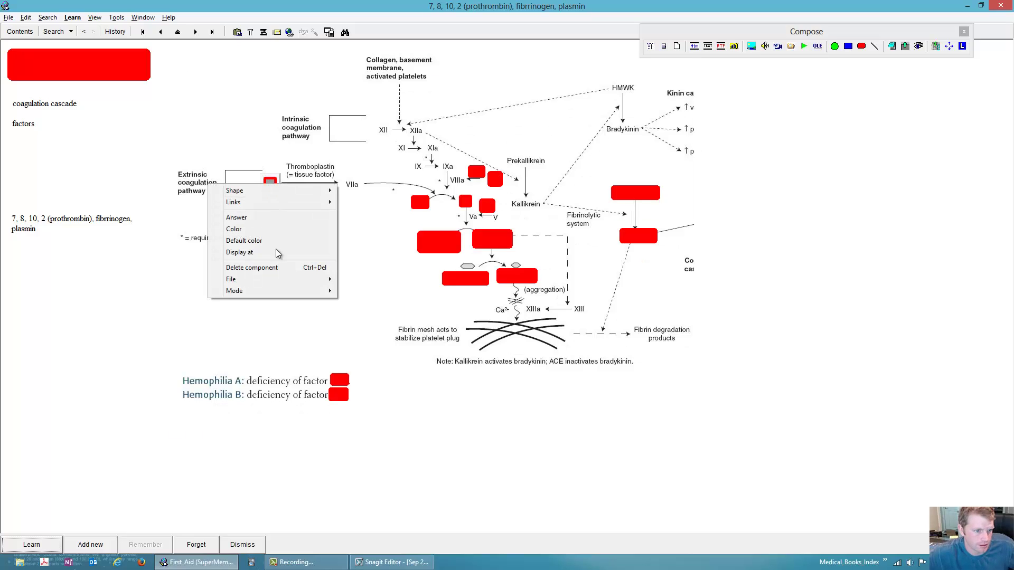
click(303, 270)
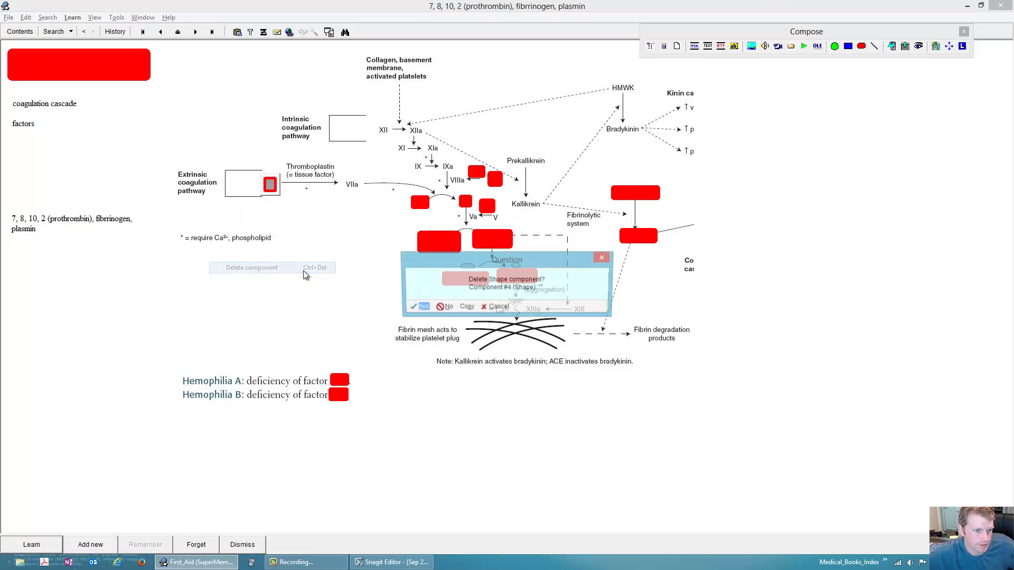
click(421, 307)
right_click(422, 205)
click(420, 202)
right_click(420, 202)
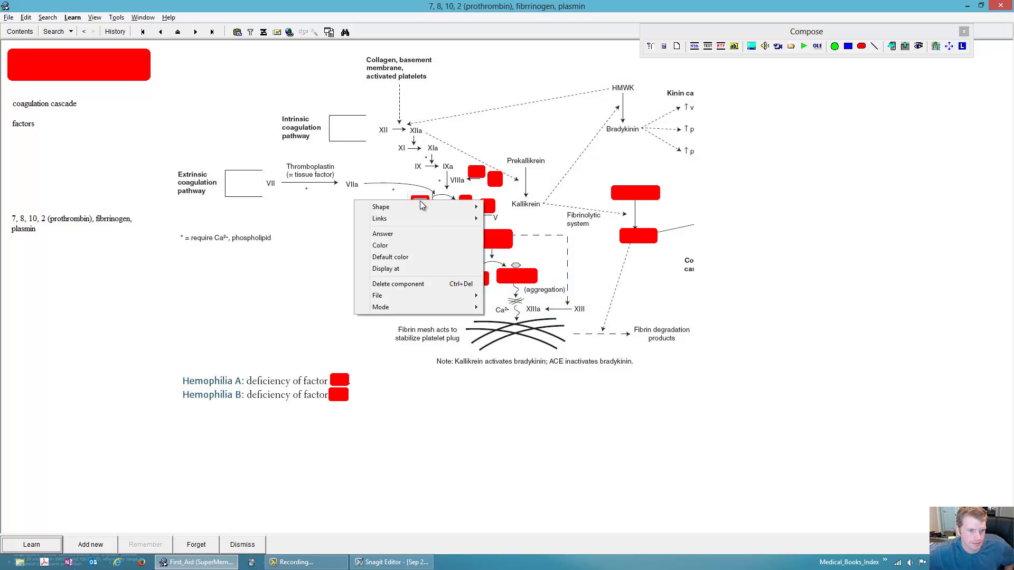
click(425, 283)
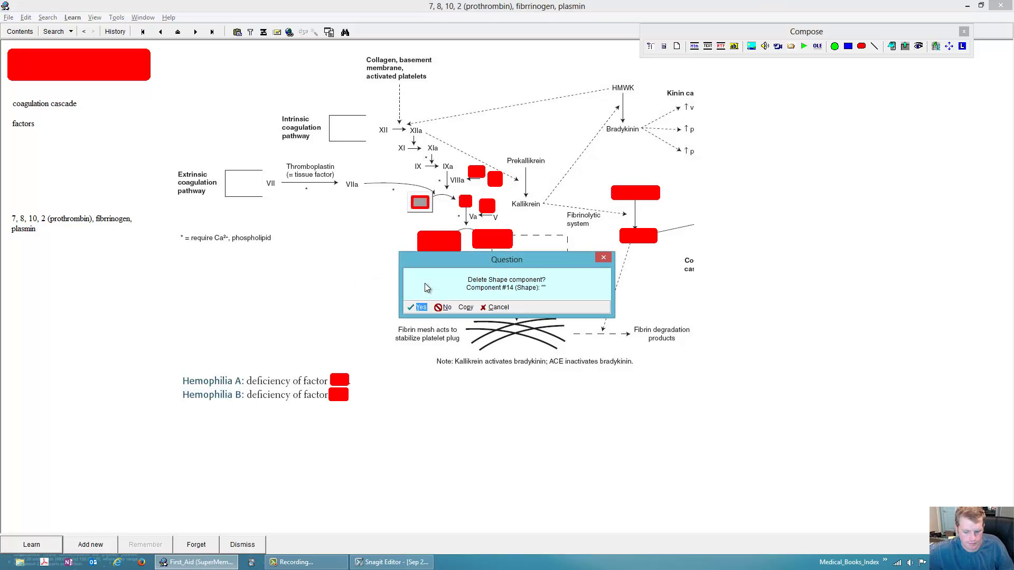
click(416, 306)
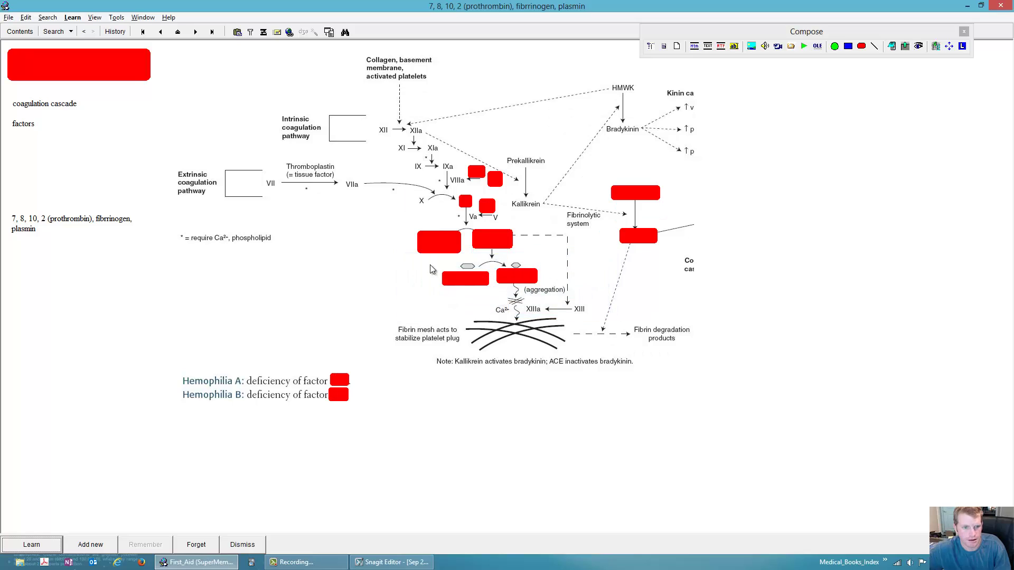
Delete the red boxes covering the II (prothrombin) and IIa (thrombin) labels in the diagram.
right_click(430, 246)
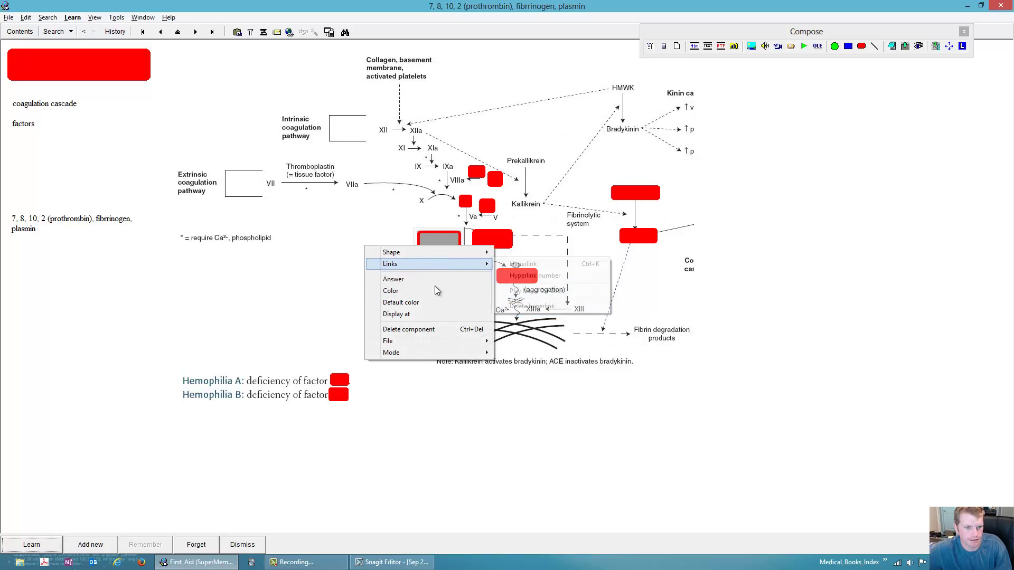
key(Escape)
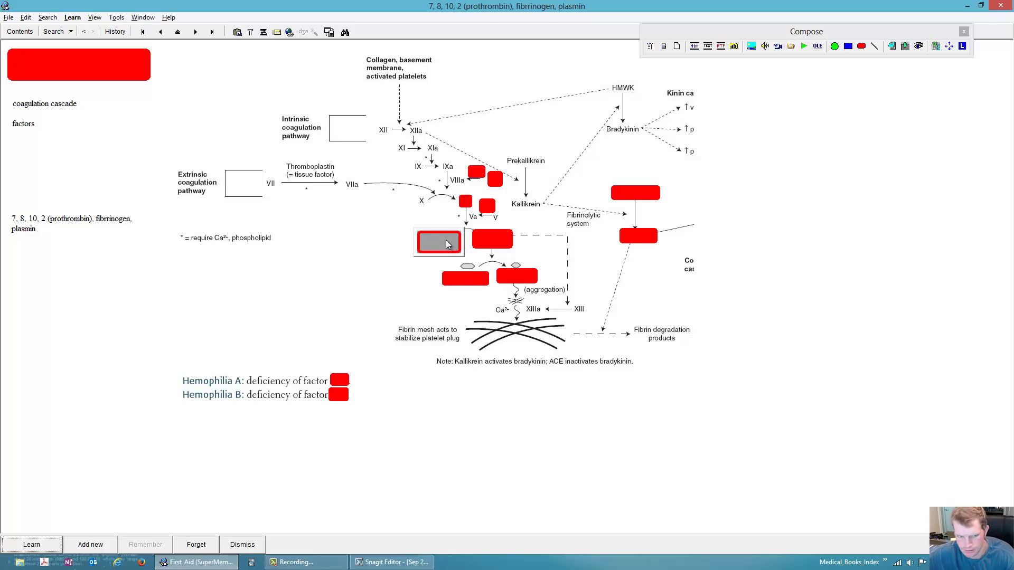
key(Delete)
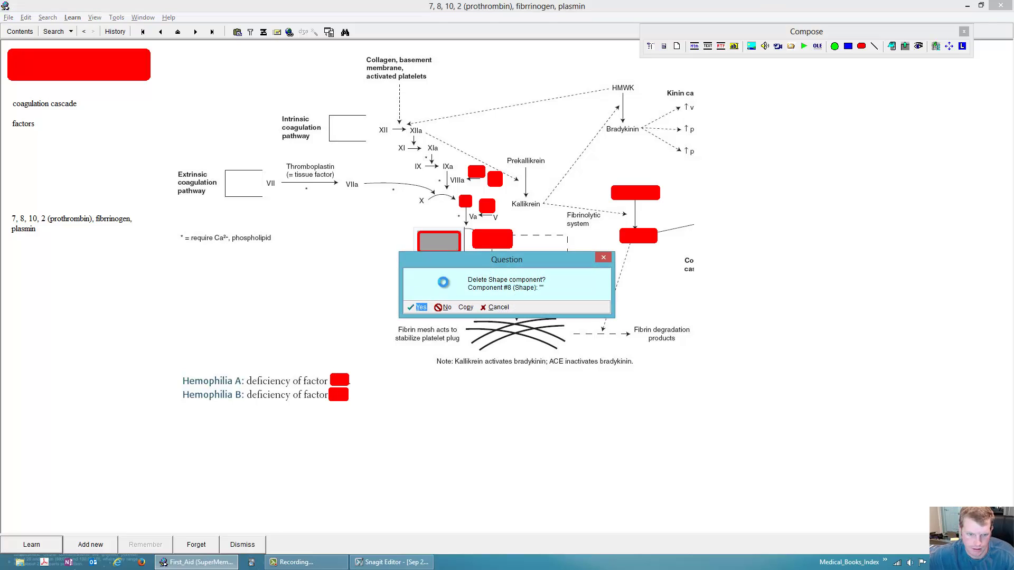
key(Return)
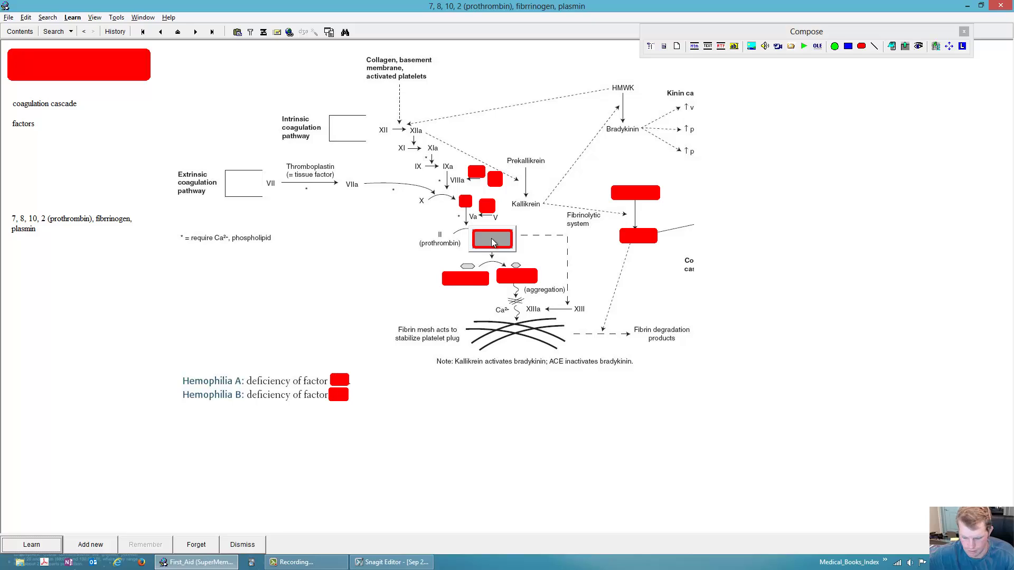
key(Delete)
Delete the red boxes covering the Fibrinogen and Fibrin monomers labels.
click(466, 306)
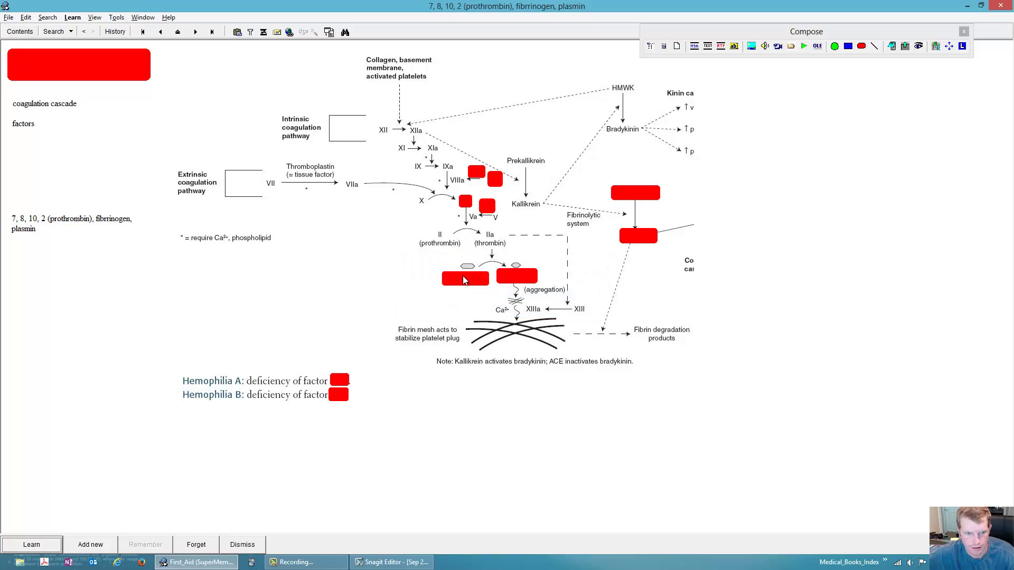
key(Delete)
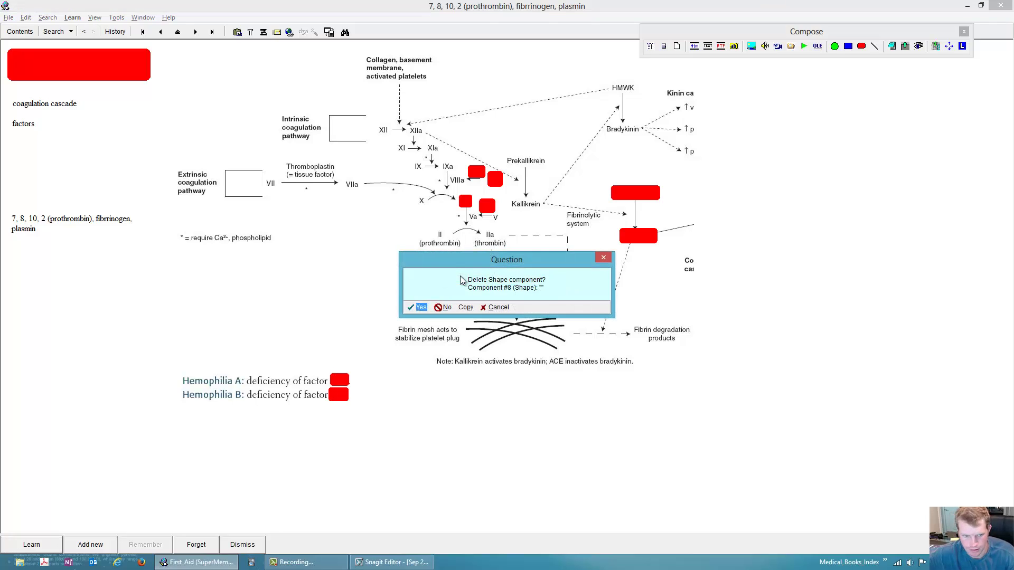
key(Return)
key(Delete)
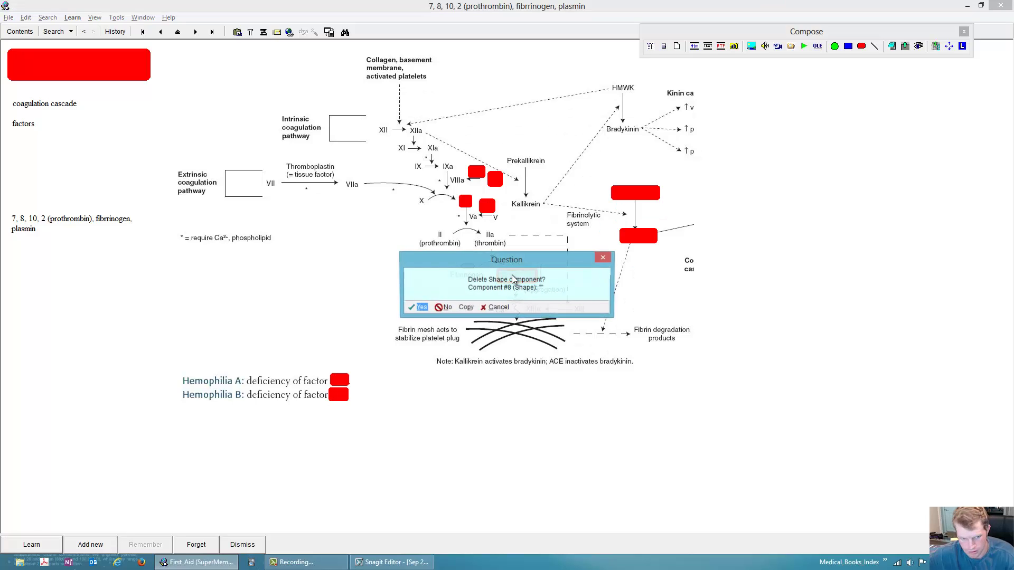
key(Return)
Delete the red boxes covering the Xa label and the IIa label above the V-to-Va arrow.
click(465, 203)
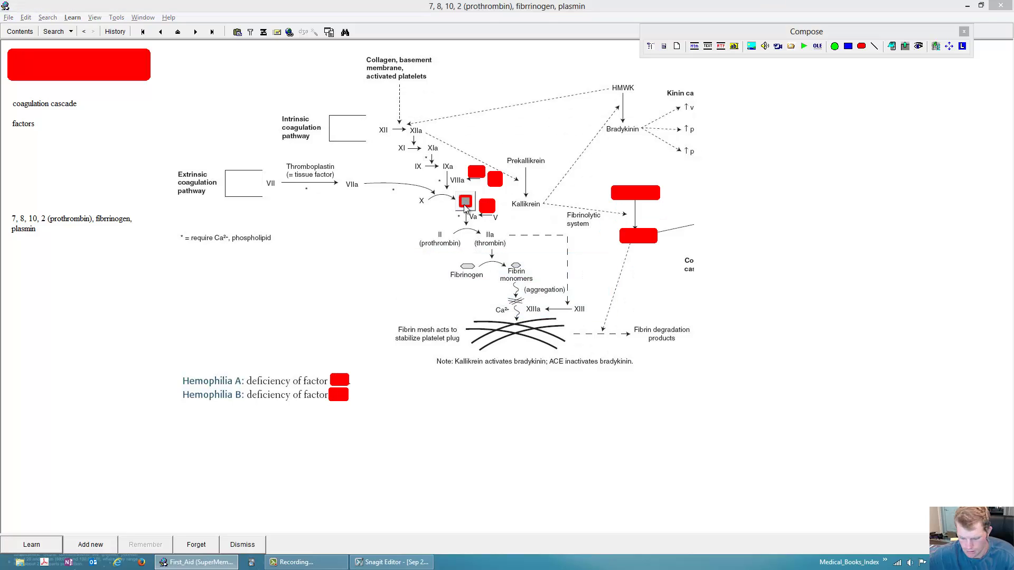
key(Delete)
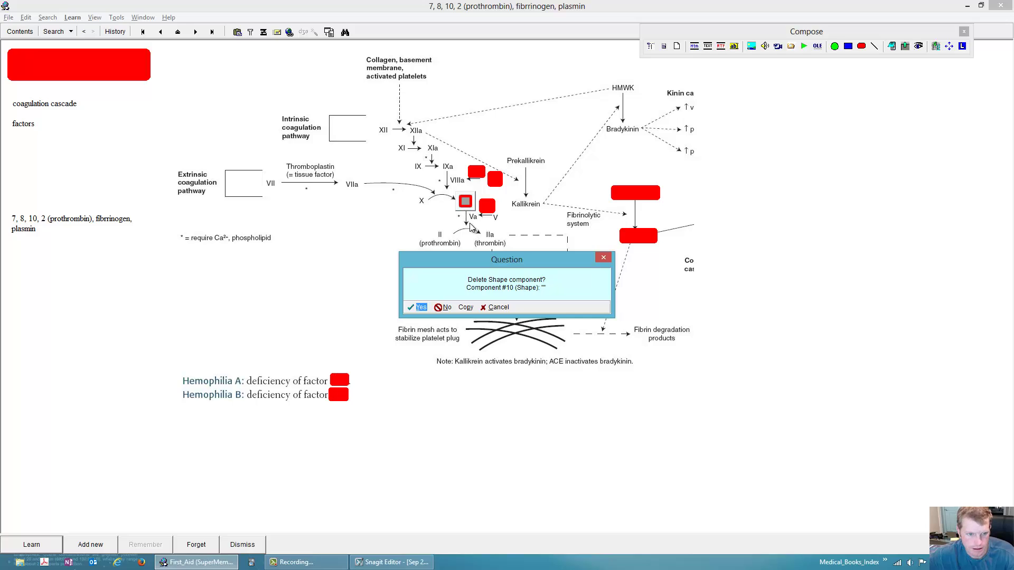
key(Return)
click(484, 209)
key(Delete)
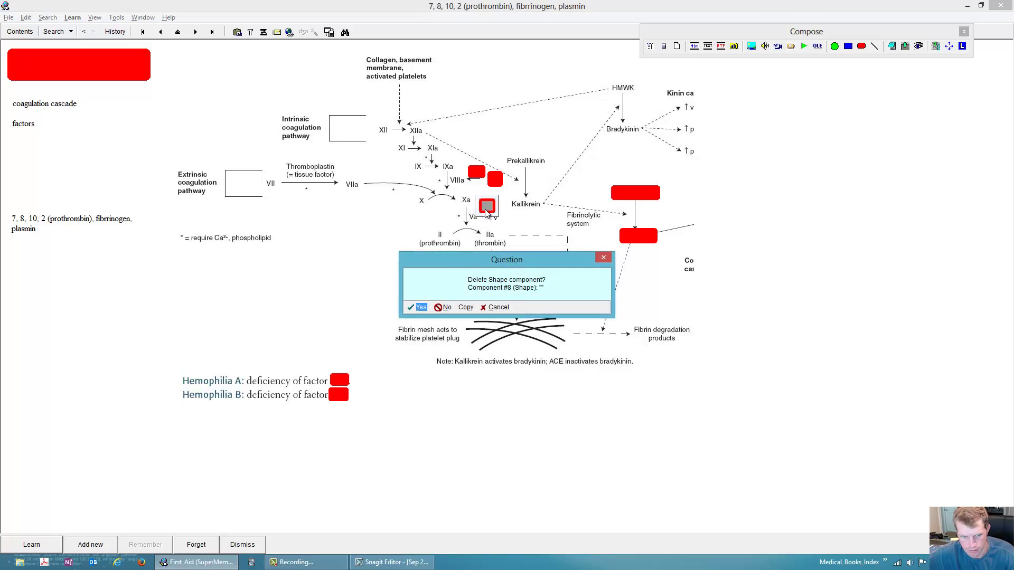
key(Return)
Delete the red boxes covering the VIII label and the IIa label beside it.
key(Delete)
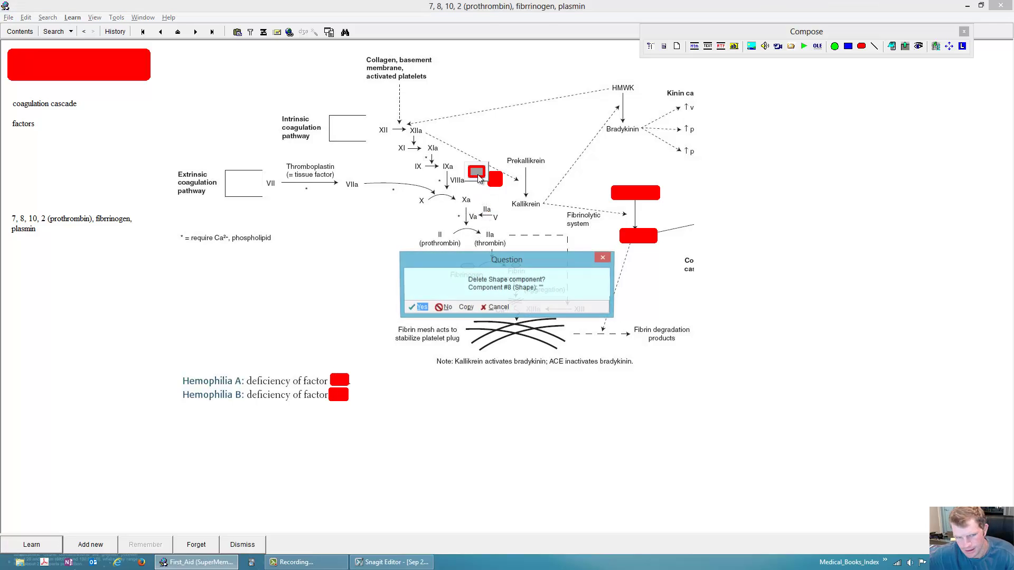
key(Return)
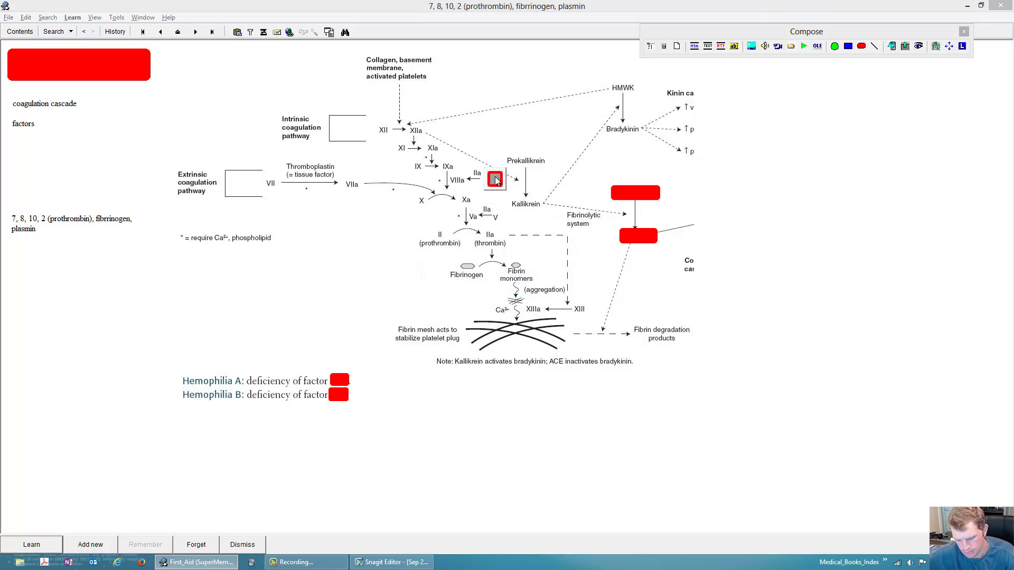
key(Delete)
key(Return)
Delete the red boxes covering the Plasminogen and Plasmin labels in the fibrinolytic system.
click(639, 195)
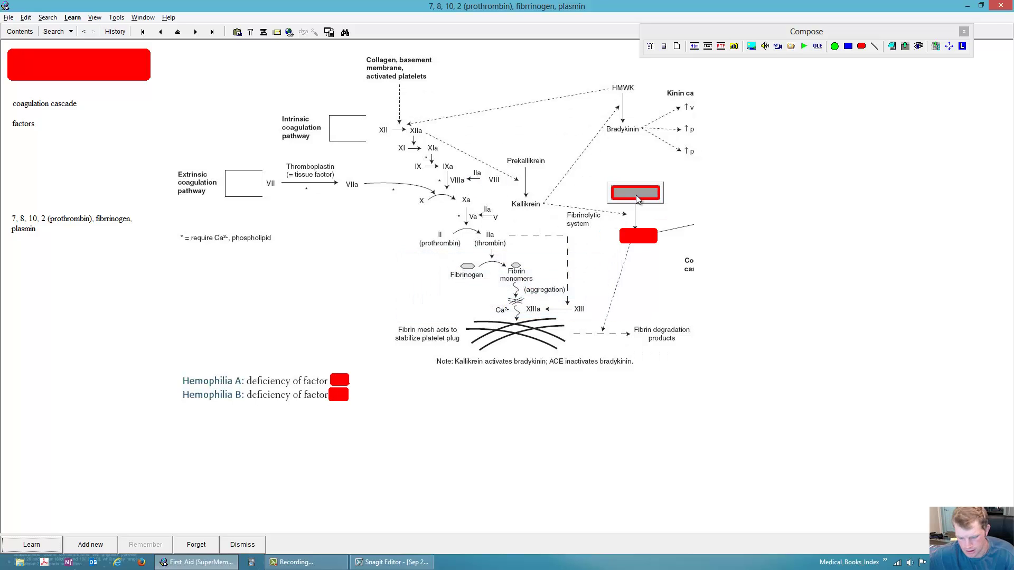
key(Delete)
key(Return)
click(630, 232)
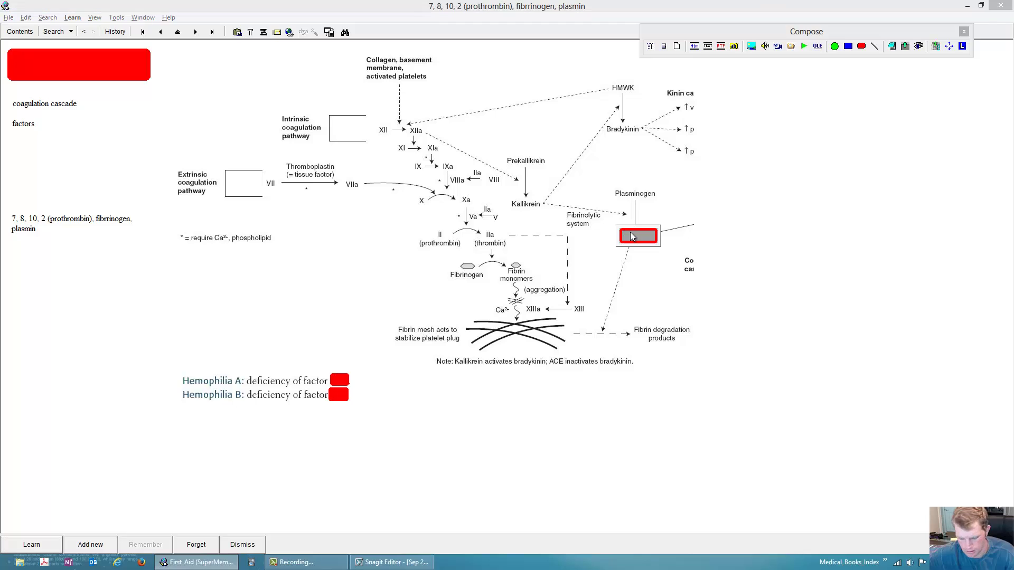
key(Delete)
key(Return)
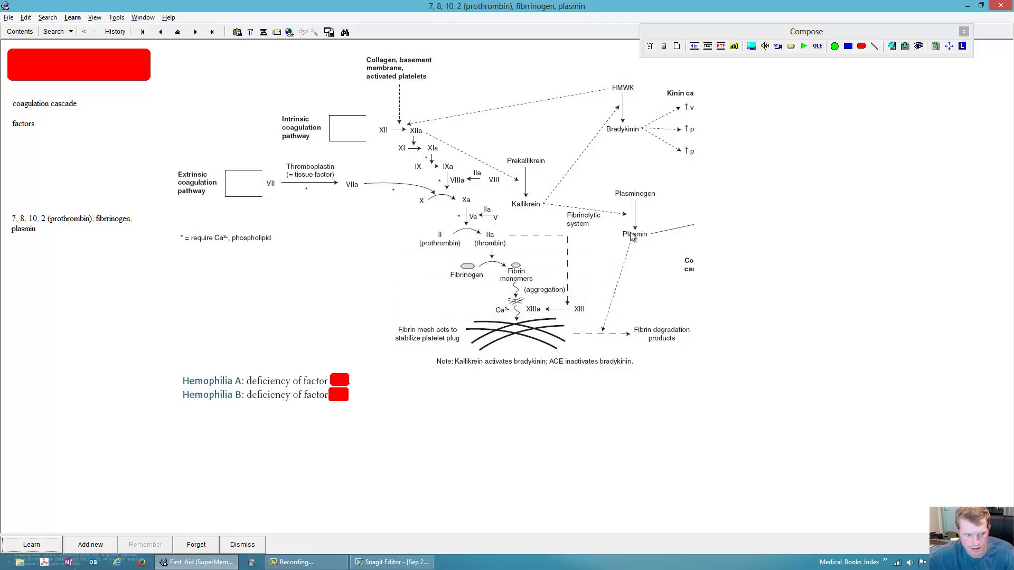
Replace the answer text with "a=8" and, as a separate paragraph, "b=9".
click(101, 219)
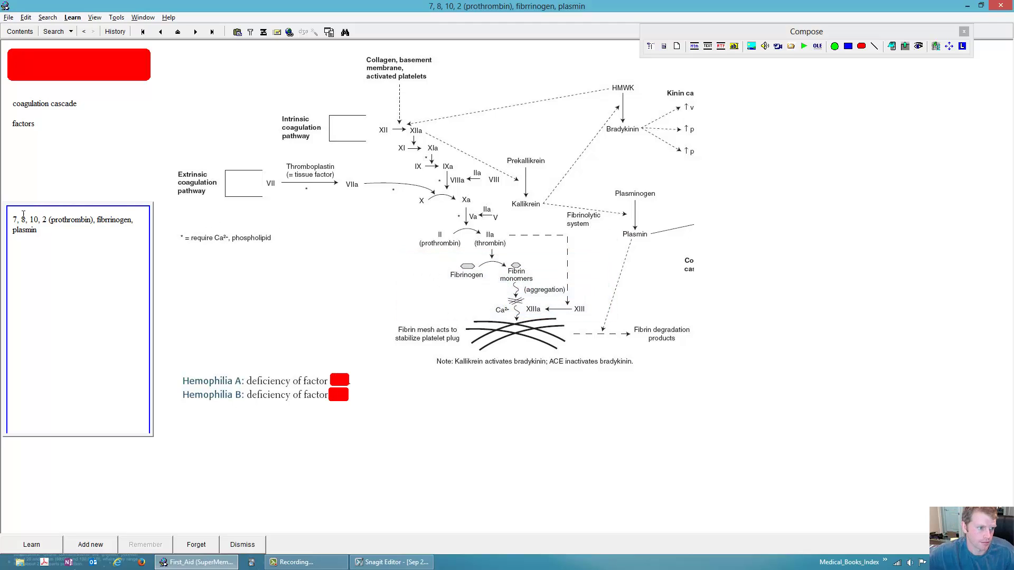
key(ctrl+a)
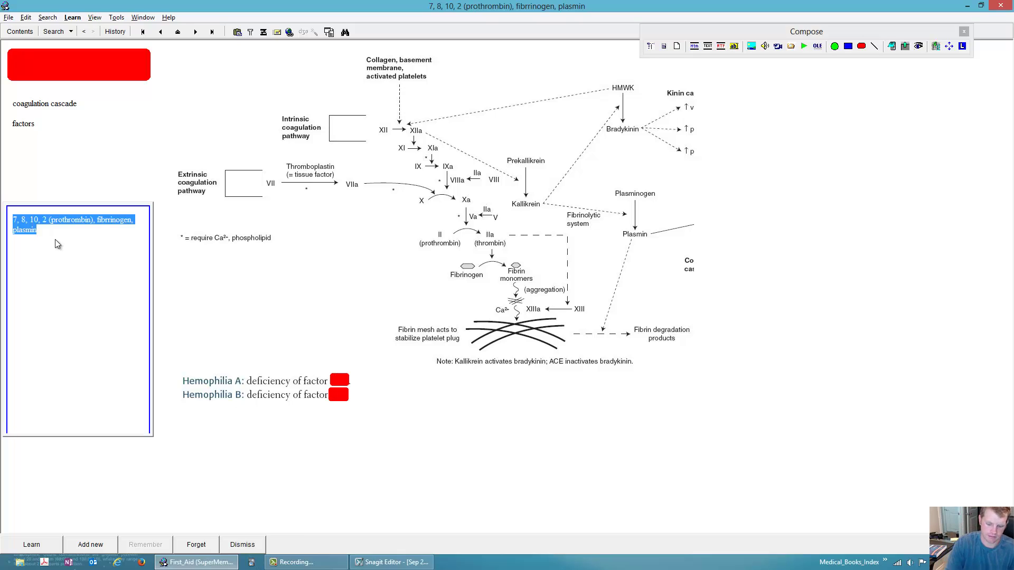
text(a)
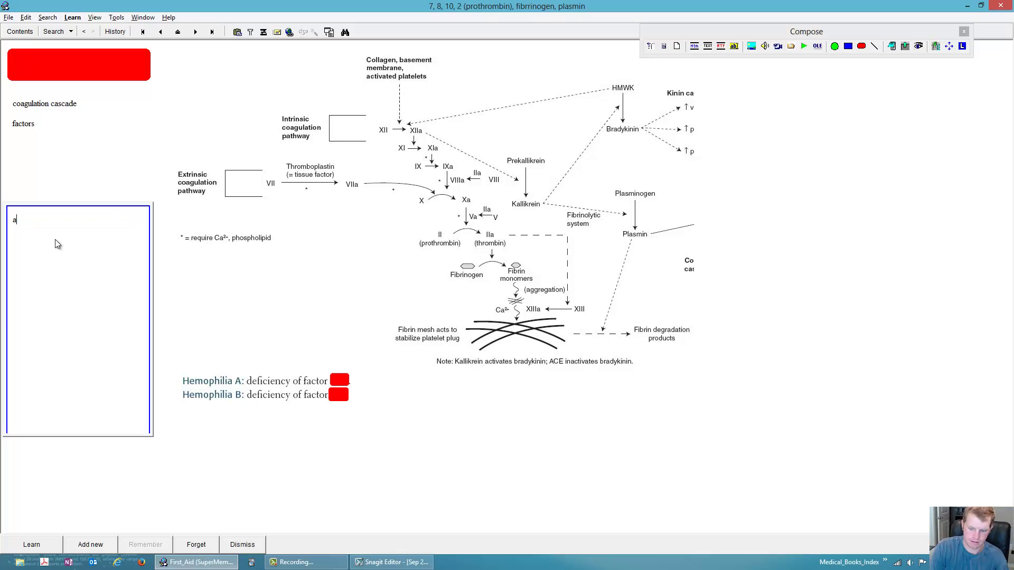
text(=8 )
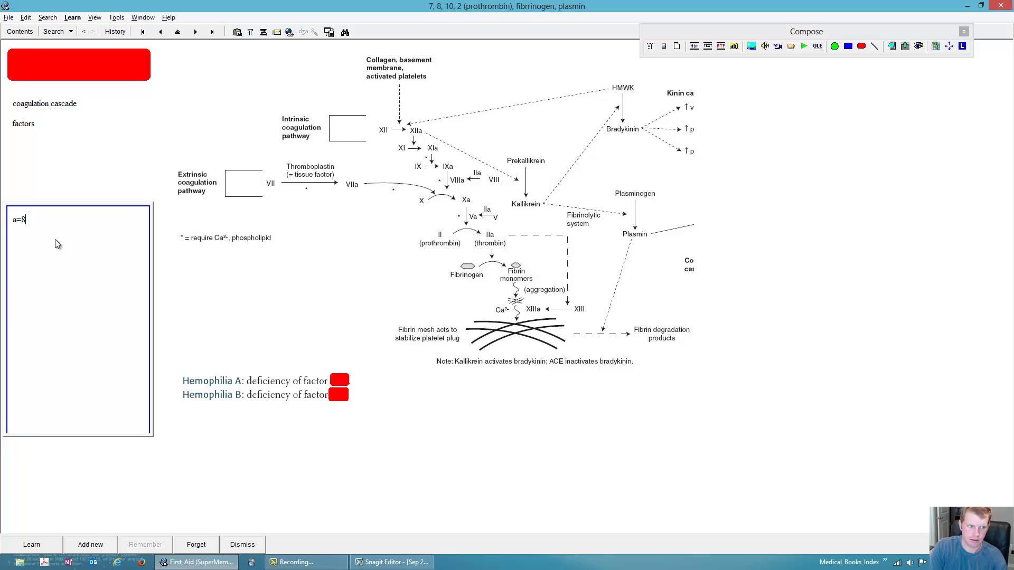
text(b=9)
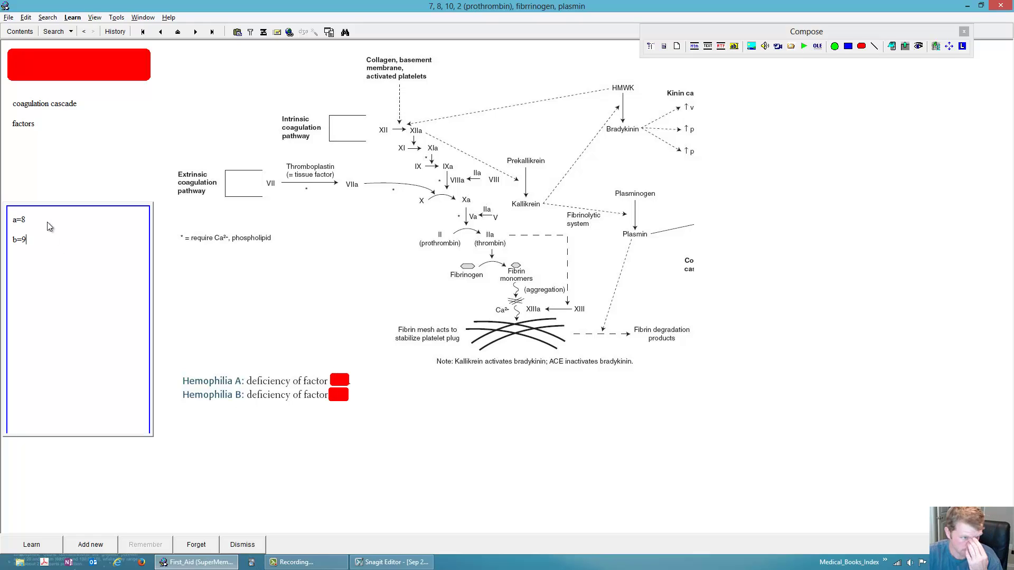
key(Escape)
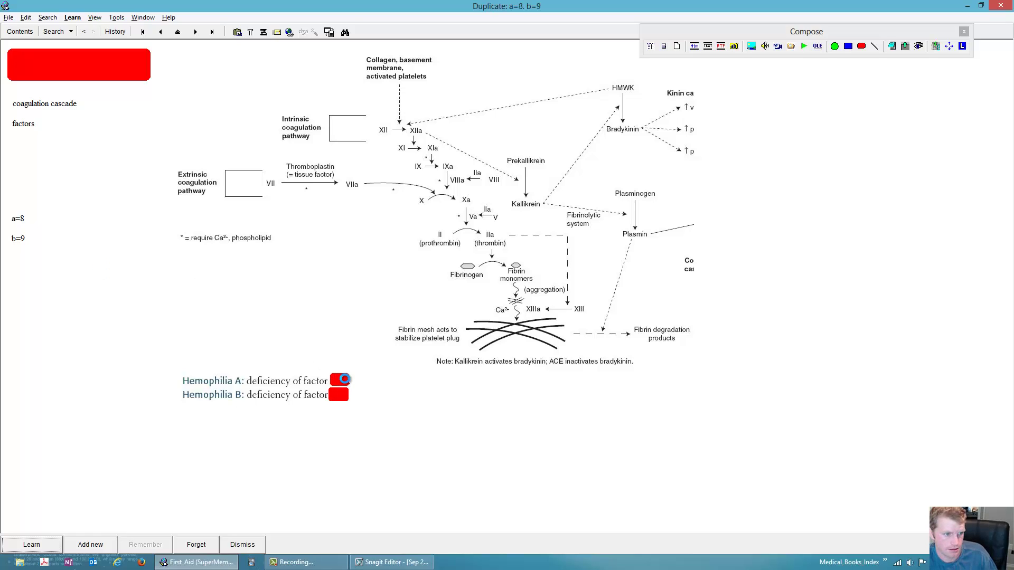
Duplicate the item and move the two red boxes from the factor numbers to the letters A and B after Hemophilia.
drag(345, 378, 241, 383)
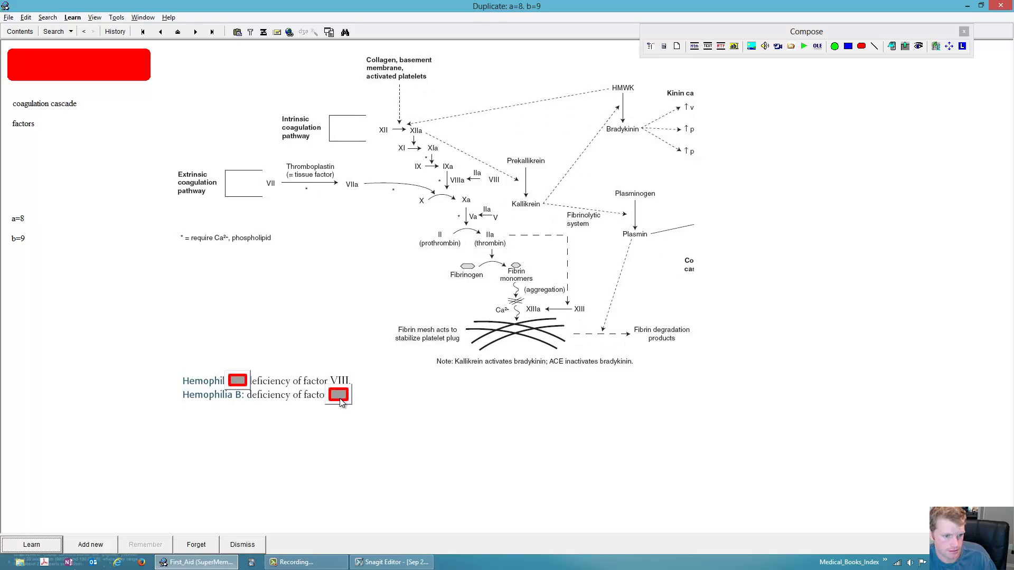
drag(340, 398, 241, 402)
key(Escape)
Narrow both red boxes and align them so they cover only the letters A and B, leaving the word Hemophilia readable.
alt+click(237, 398)
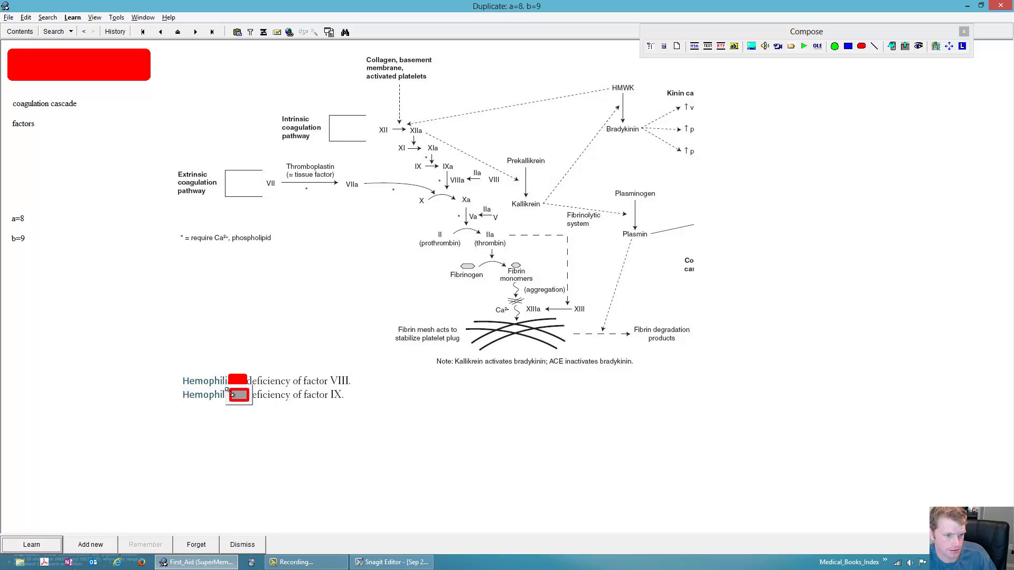
drag(227, 389, 231, 393)
drag(240, 397, 238, 394)
click(237, 381)
drag(227, 374, 233, 375)
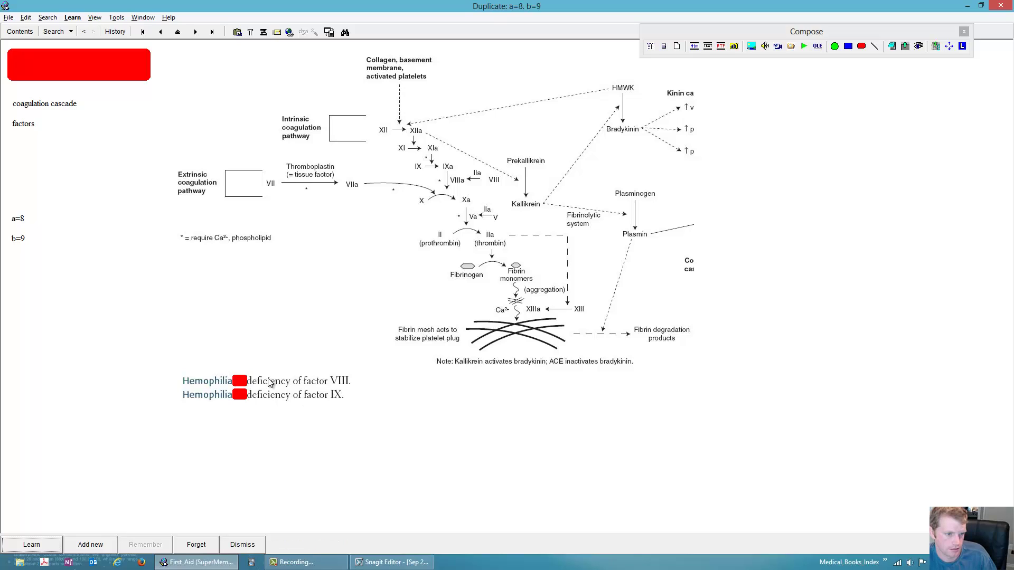
Replace the word "factors" in the question text with "hemophilias".
click(37, 124)
drag(37, 125, 8, 129)
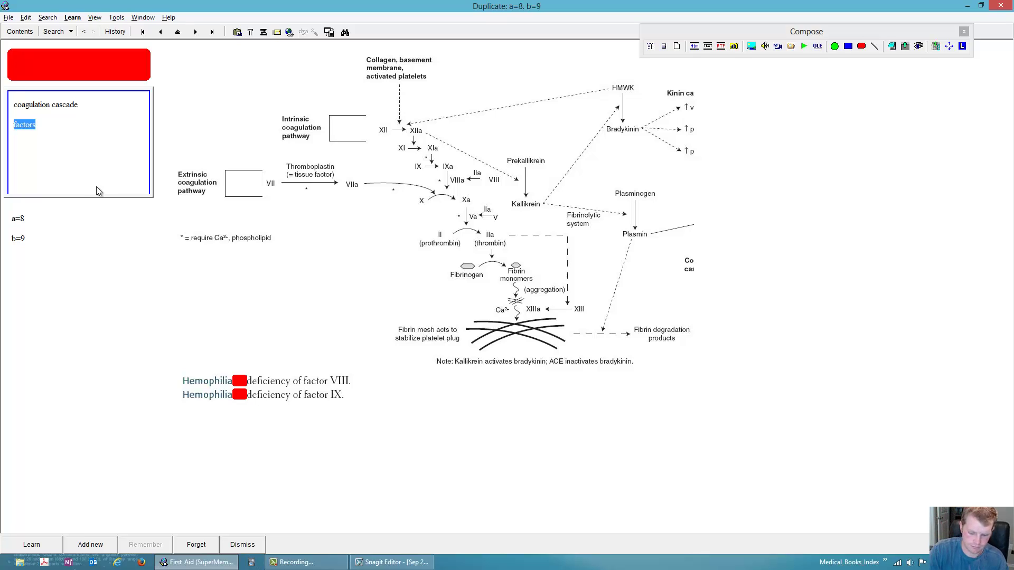
text(hemophilias)
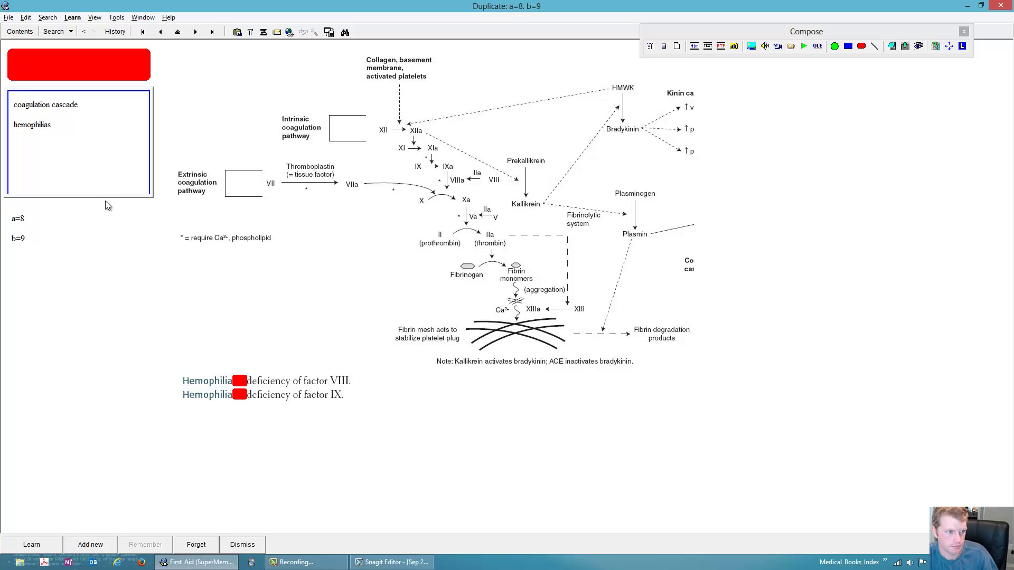
key(Escape)
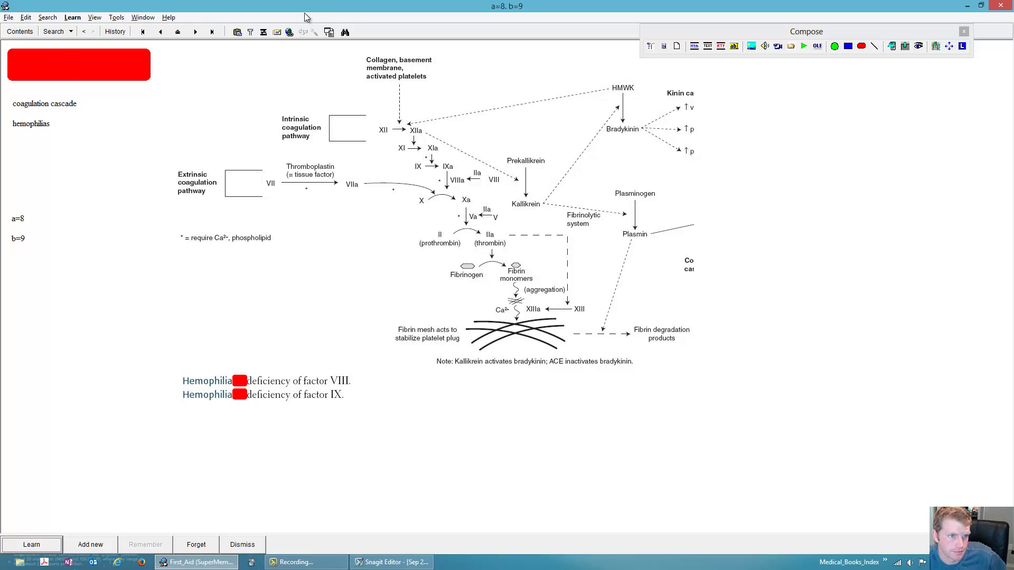
click(414, 182)
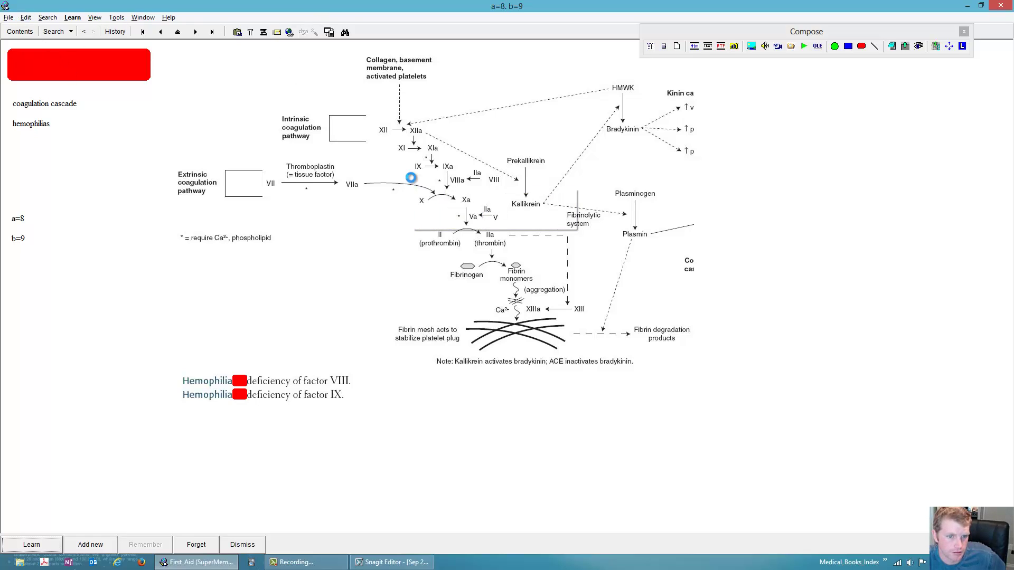
key(Escape)
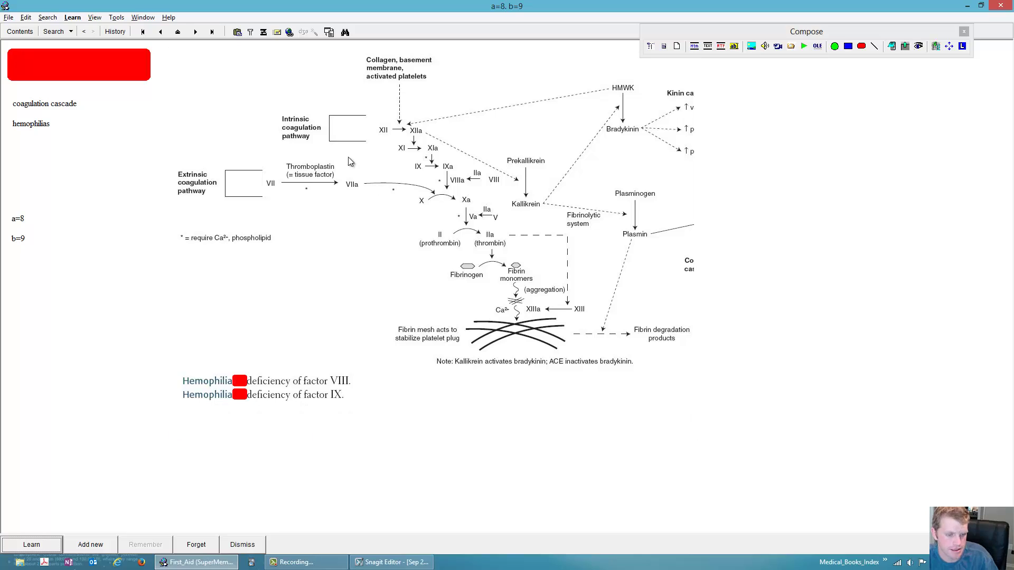
click(114, 18)
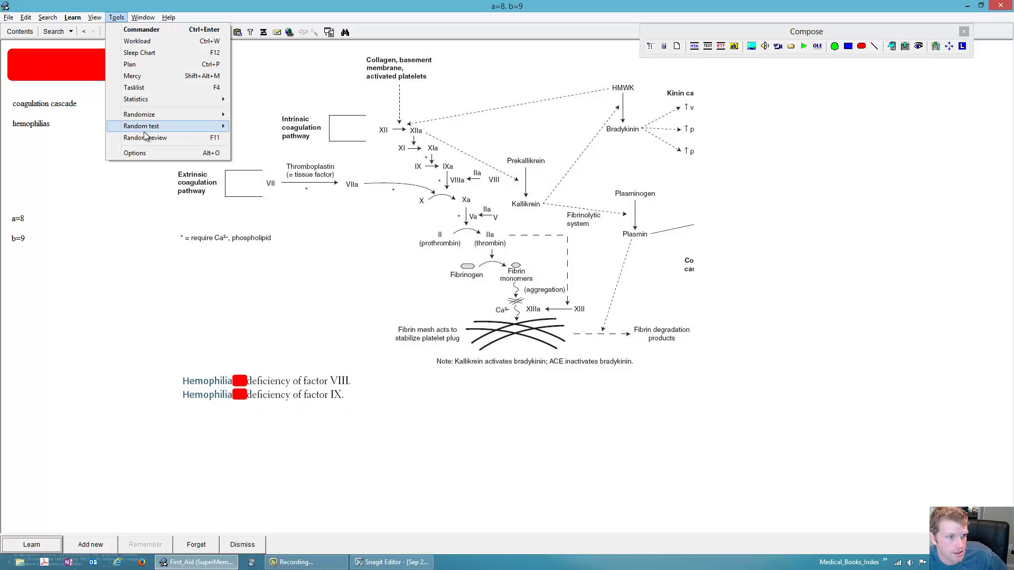
mouse_move(146, 126)
mouse_move(42, 18)
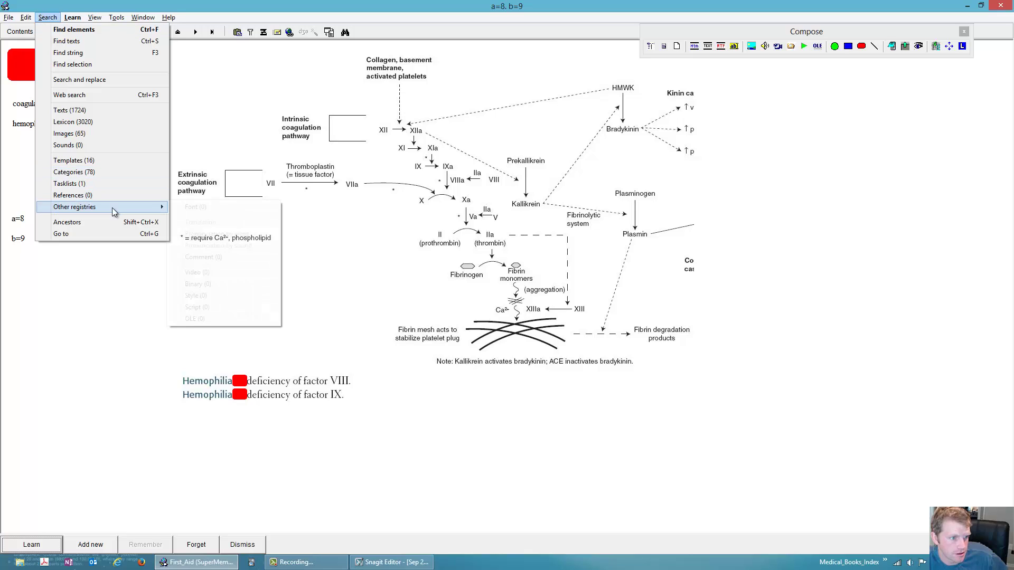
mouse_move(112, 207)
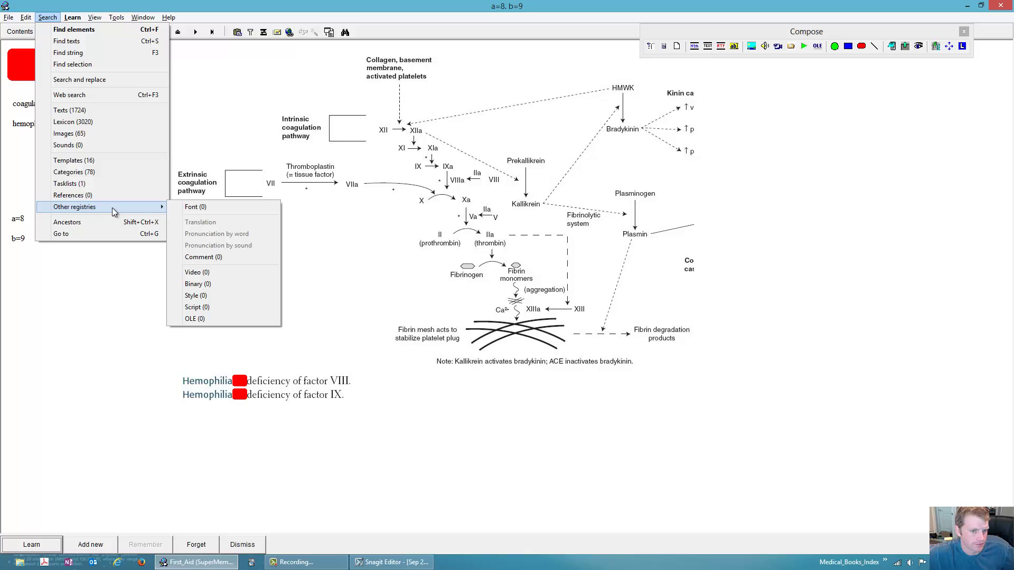
click(320, 531)
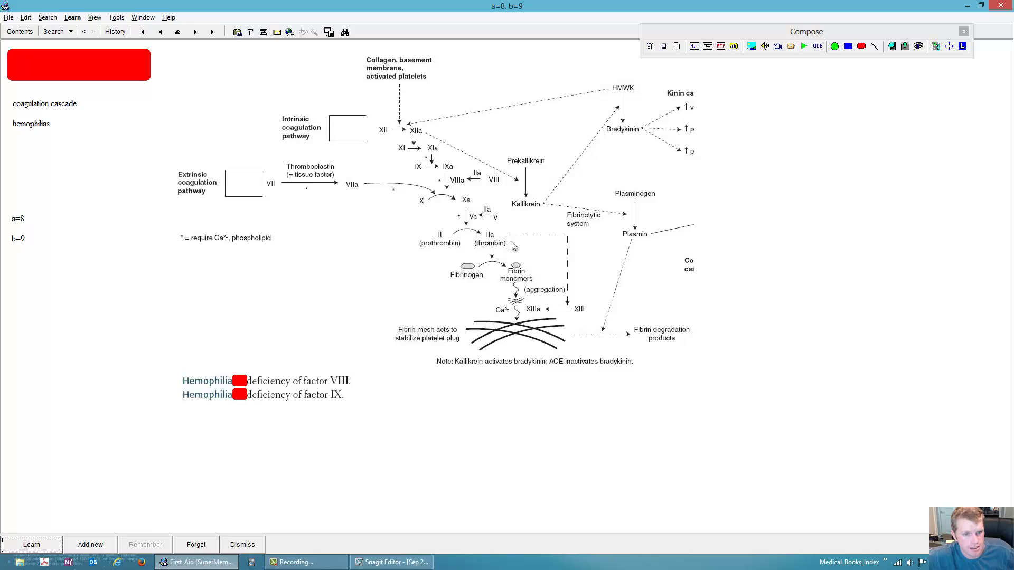
click(116, 17)
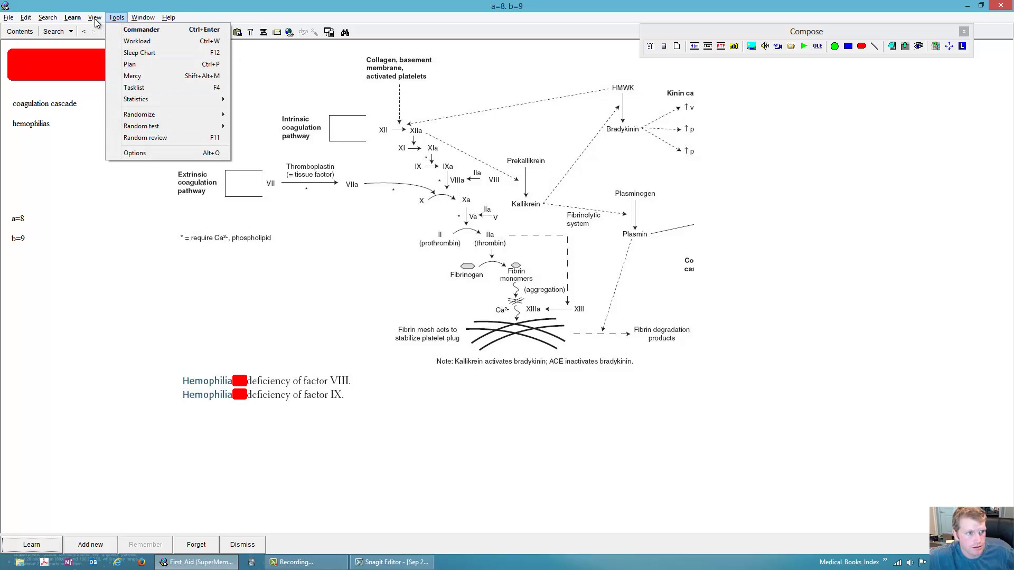
mouse_move(85, 18)
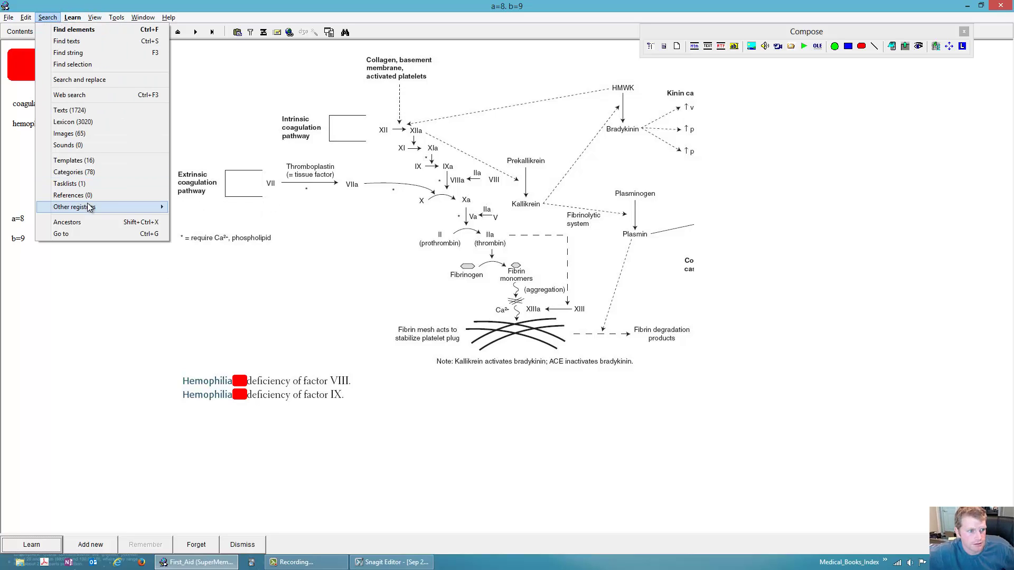
Look through the text registry, view the entry "1 nerve 3 common reason for lesion", and close the registry.
mouse_move(88, 207)
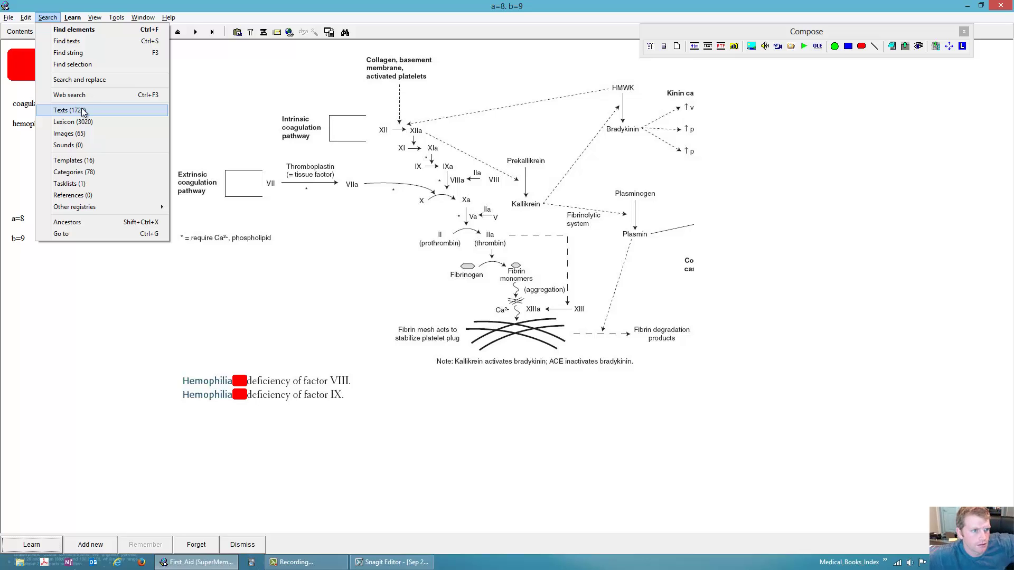
click(82, 111)
click(106, 216)
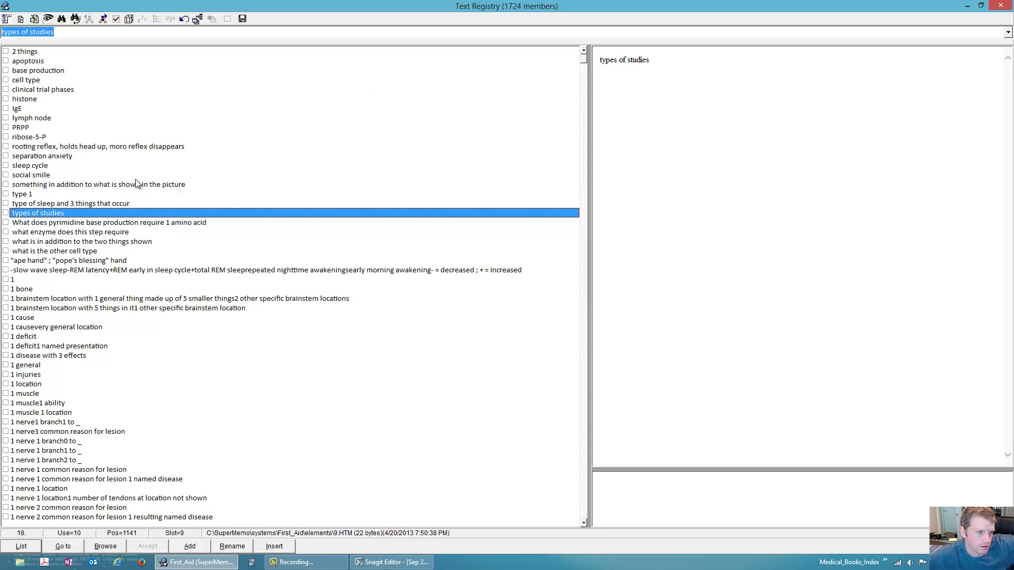
click(53, 431)
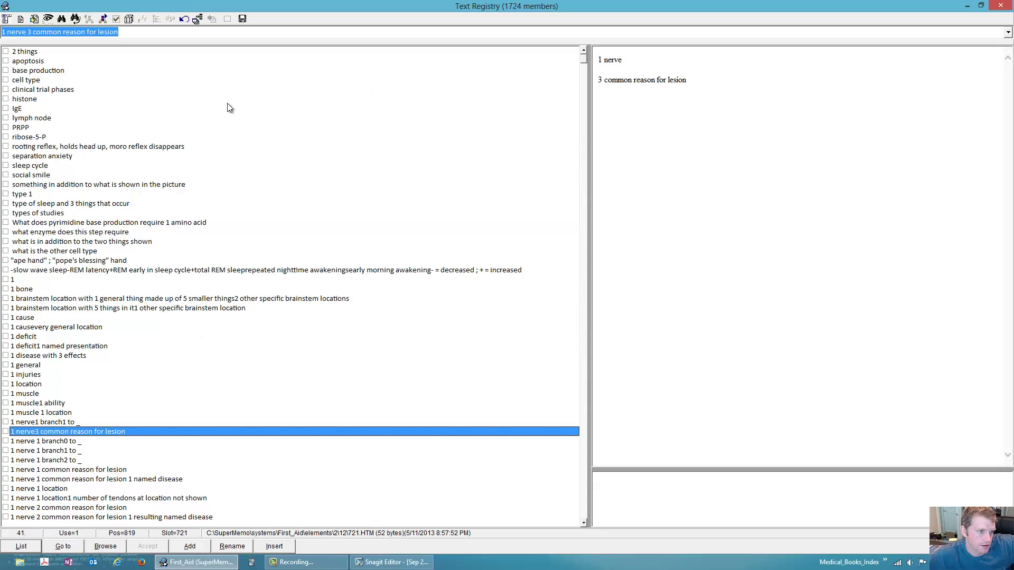
click(1005, 7)
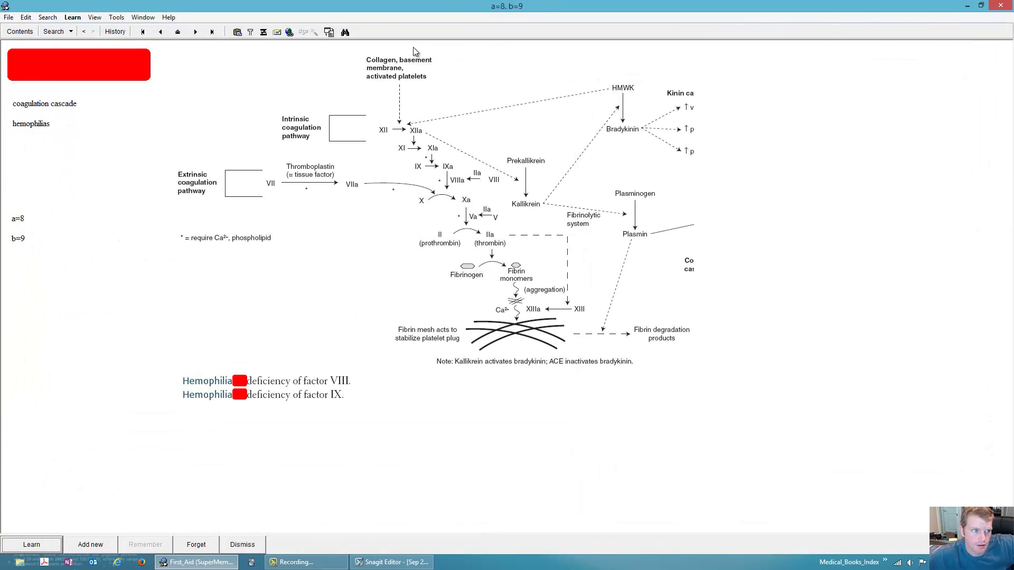
Browse the lexicon, view the texts containing the words "ability" and "anaphylactic", and close the lexicon.
click(49, 18)
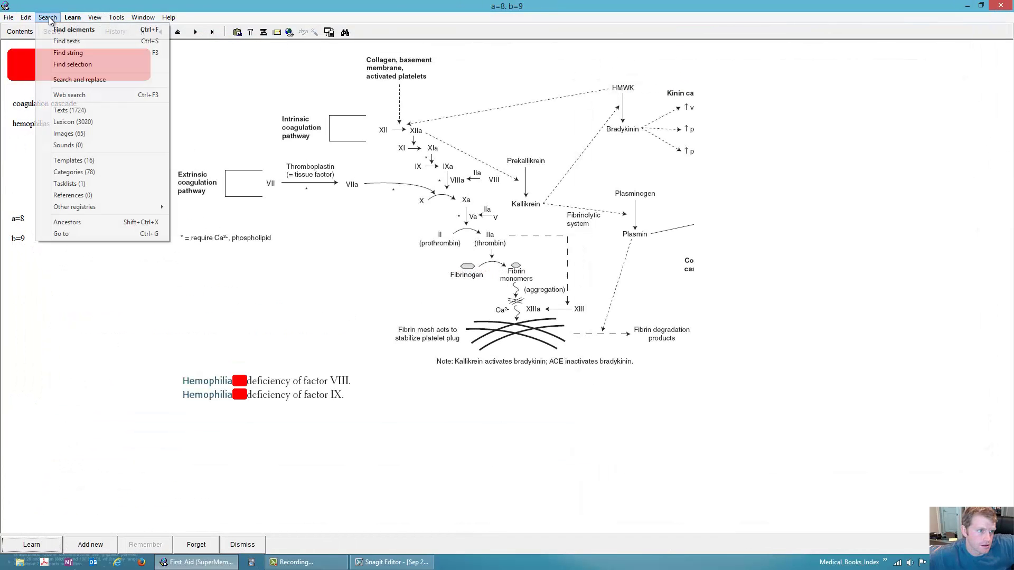
click(74, 121)
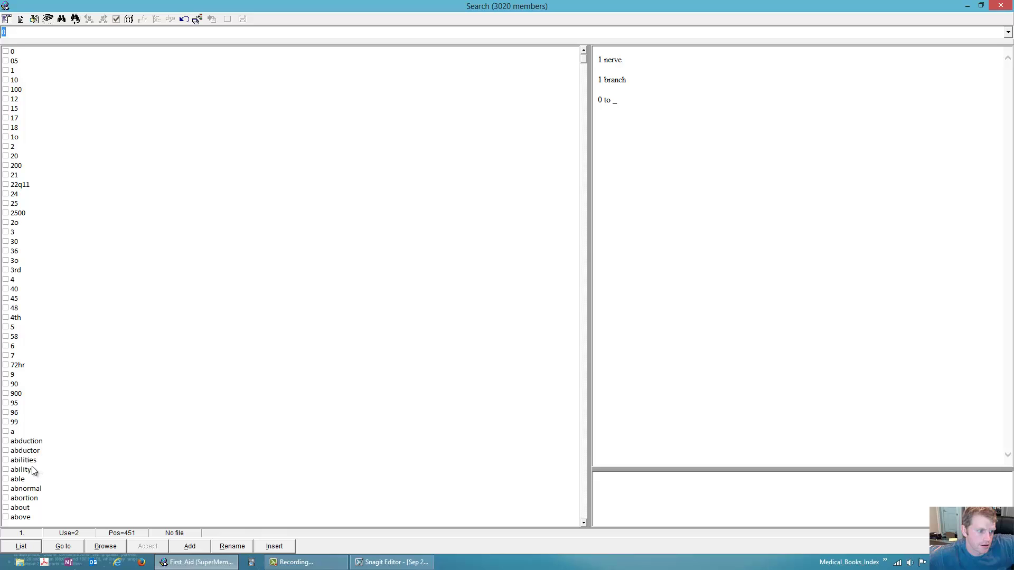
click(32, 468)
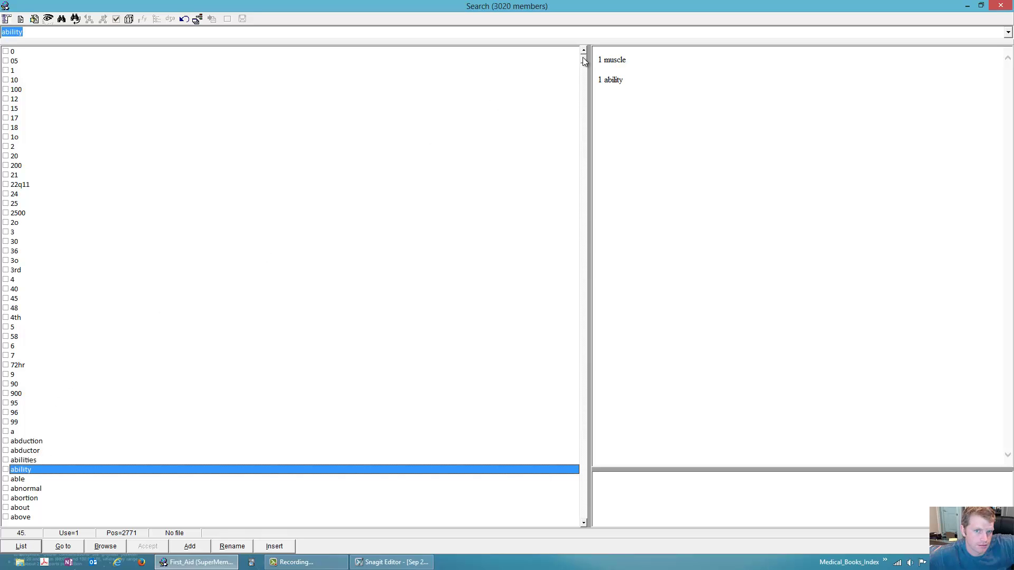
drag(582, 57, 583, 80)
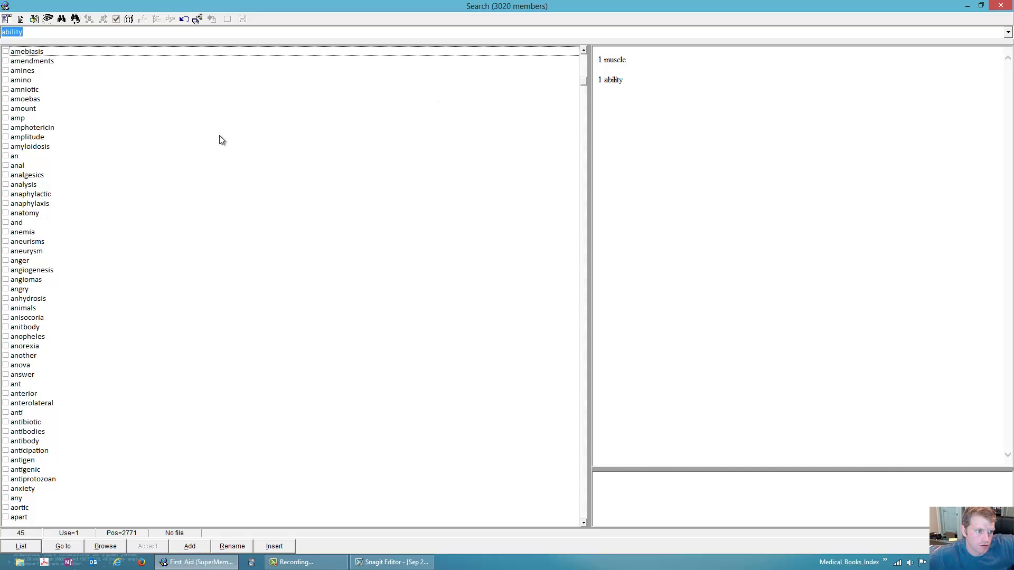
click(49, 194)
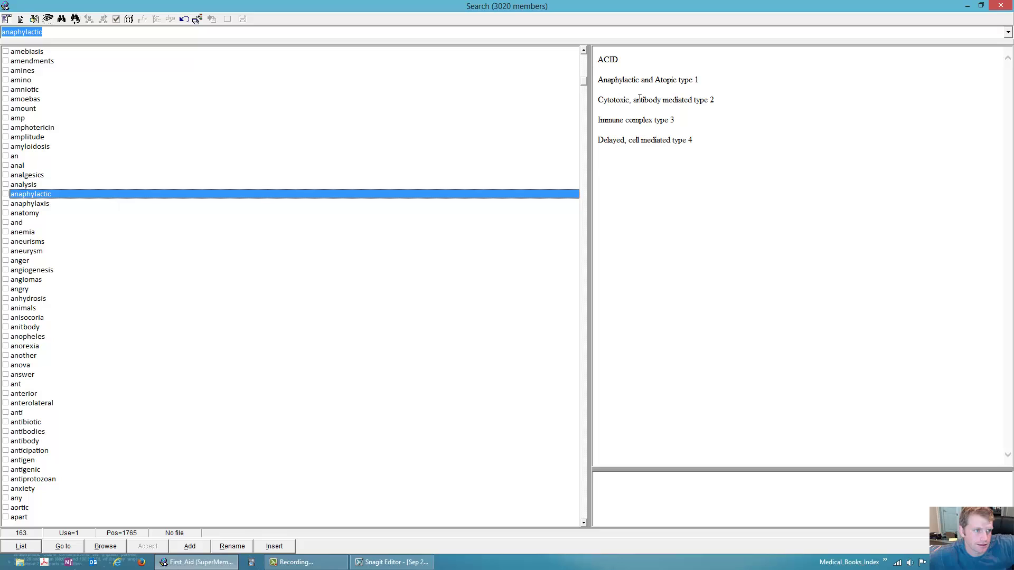
drag(598, 57, 723, 153)
click(723, 153)
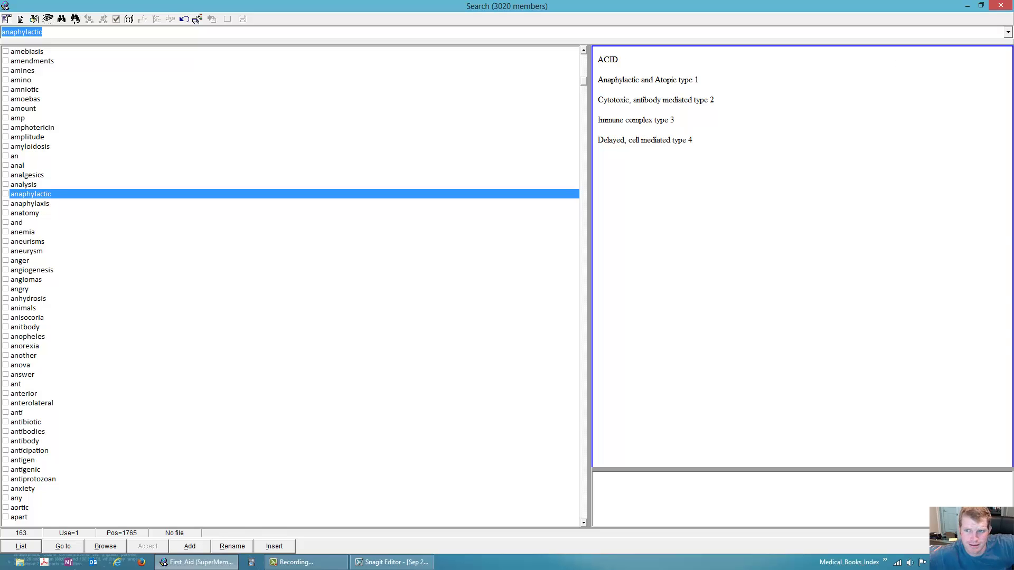
click(1002, 5)
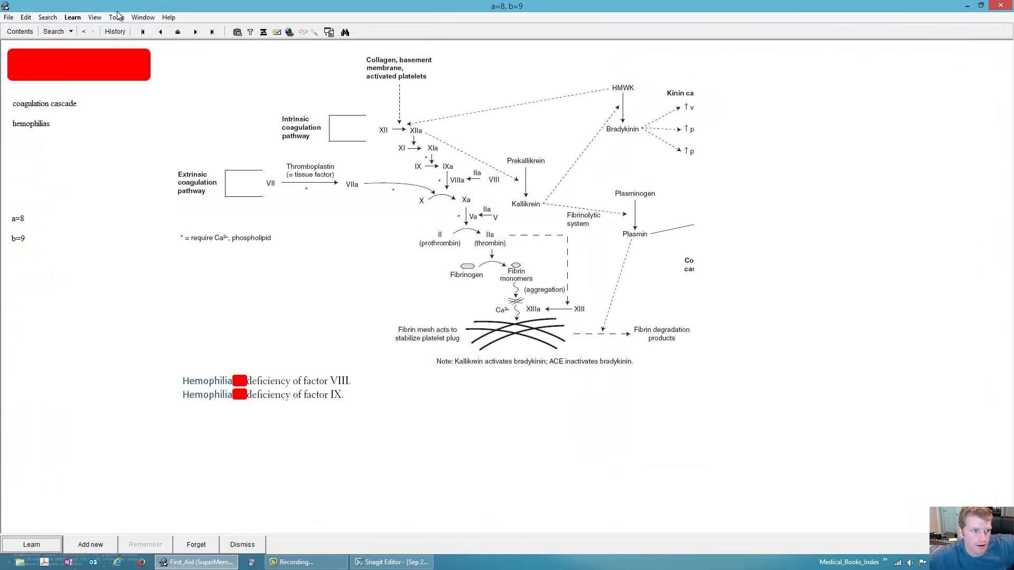
View the coagulation pathway diagram in the image registry and close the registry.
click(59, 19)
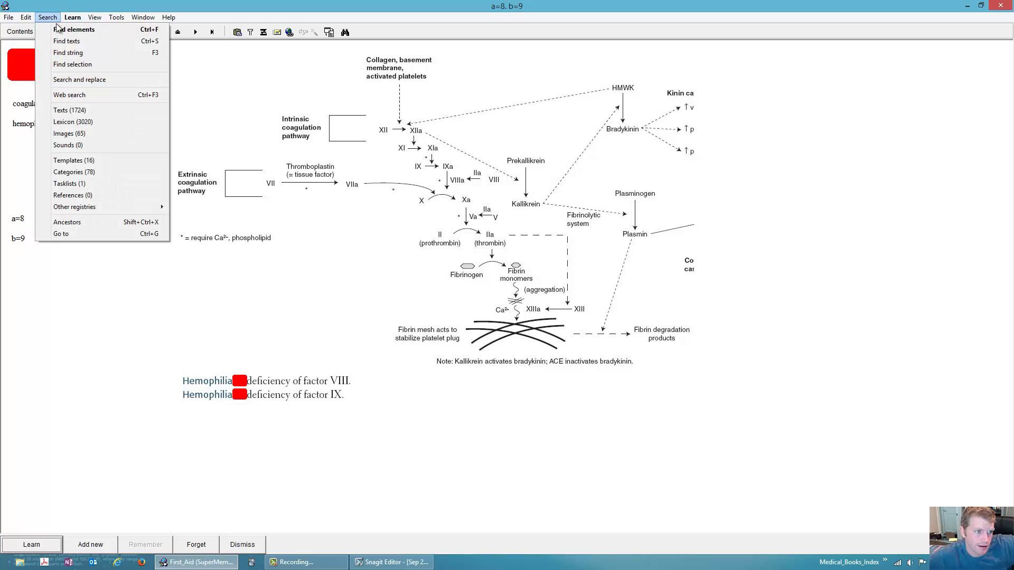
click(80, 135)
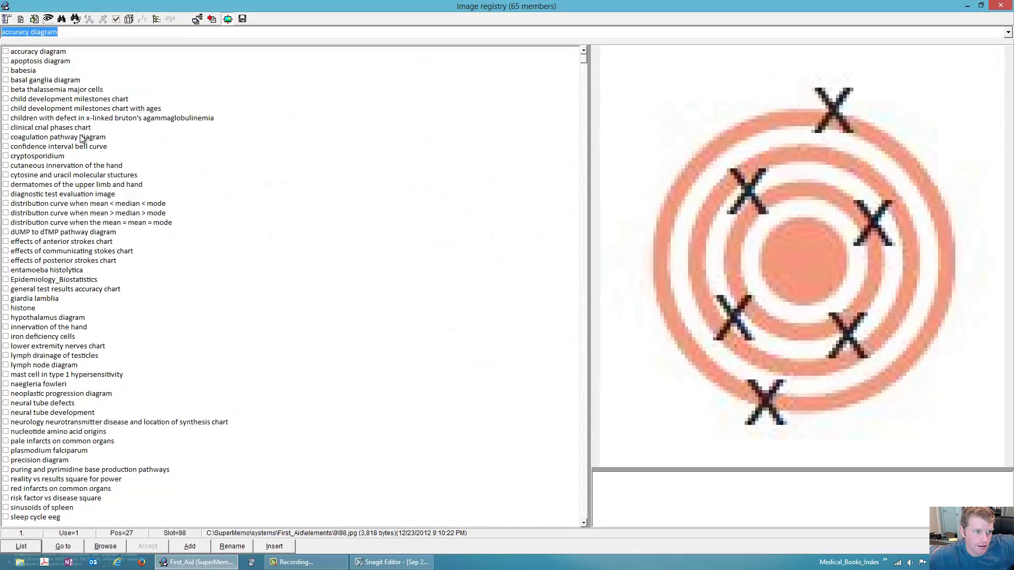
click(71, 139)
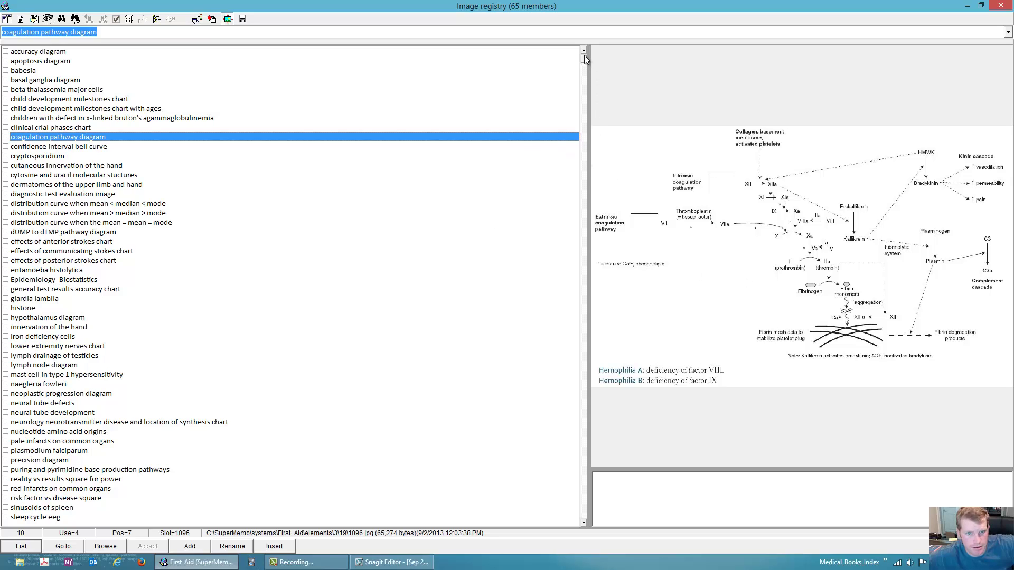
drag(585, 58, 609, 34)
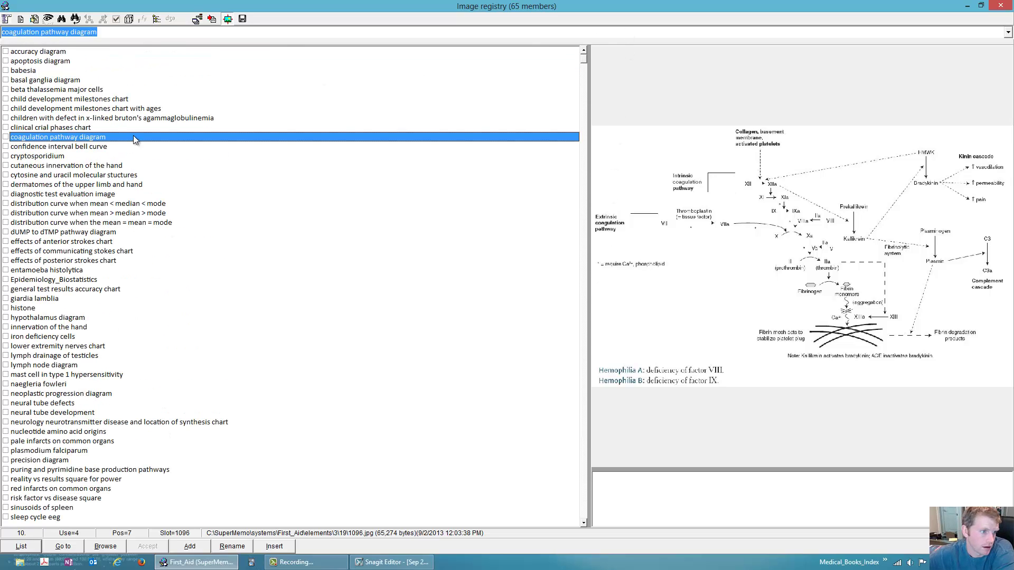
click(1002, 6)
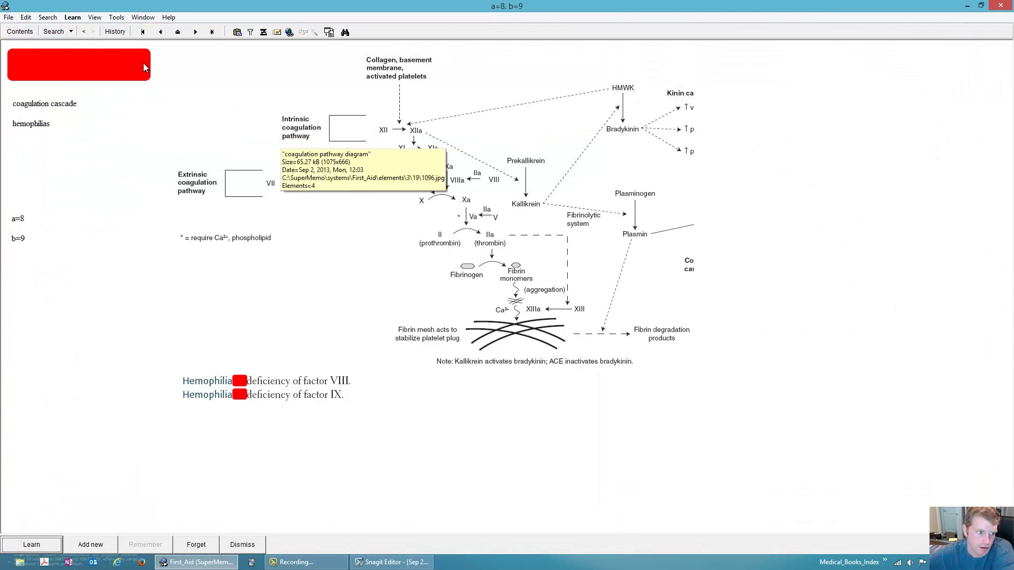
In the contents tree, move the "7, 8, 10, 2" item and both "a=8. b=9" items directly under Hematology and Oncology - Physiology.
click(19, 32)
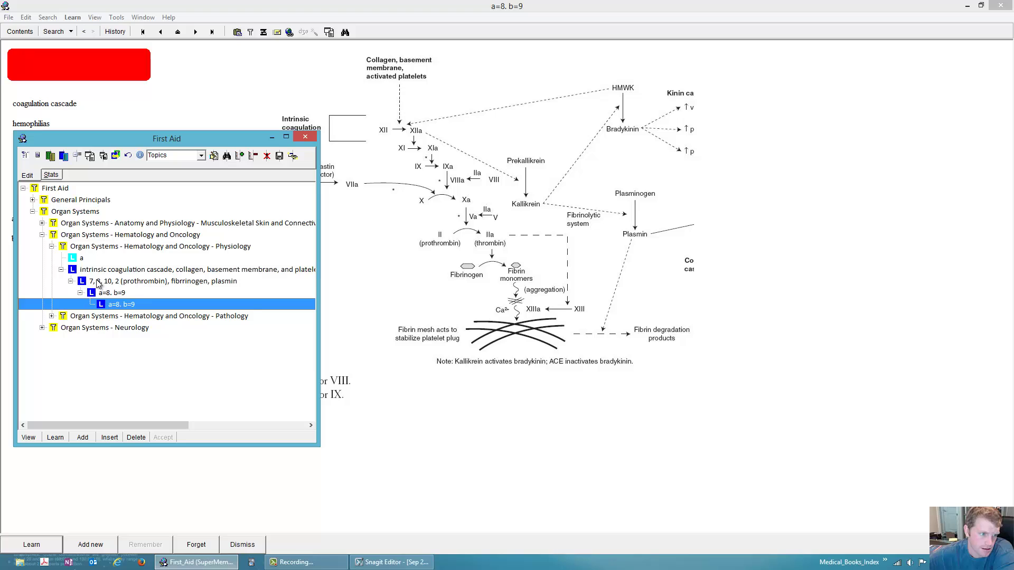
drag(96, 281, 90, 249)
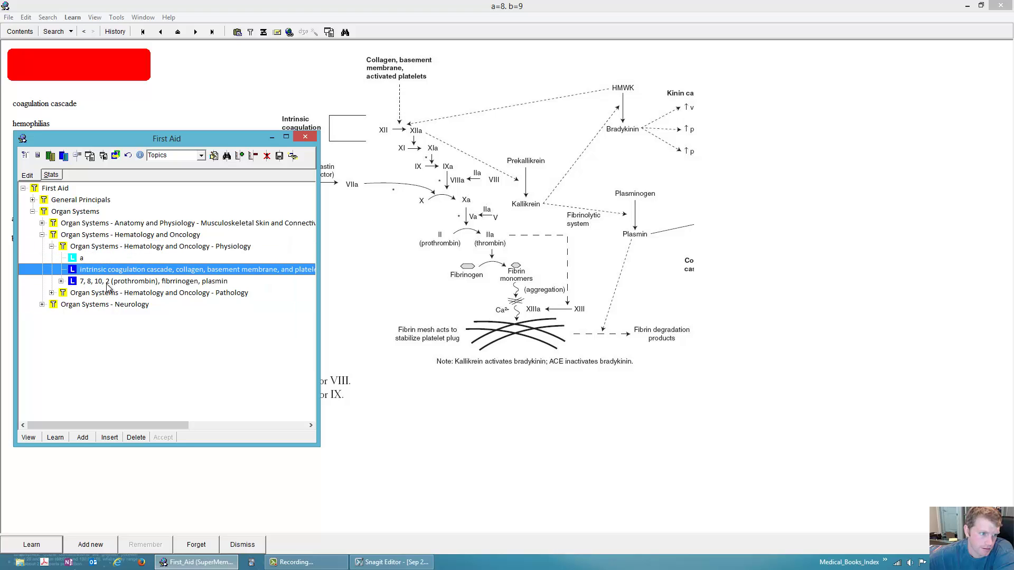
click(61, 281)
drag(92, 293, 91, 252)
click(62, 293)
drag(94, 304, 99, 248)
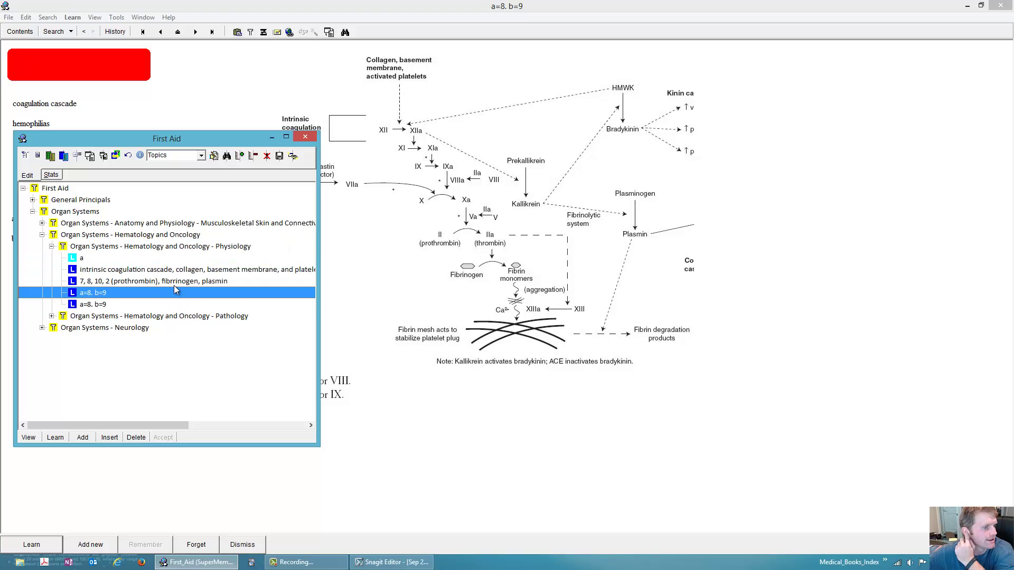
Delete the item "a" from the Hematology and Oncology - Physiology branch.
click(64, 258)
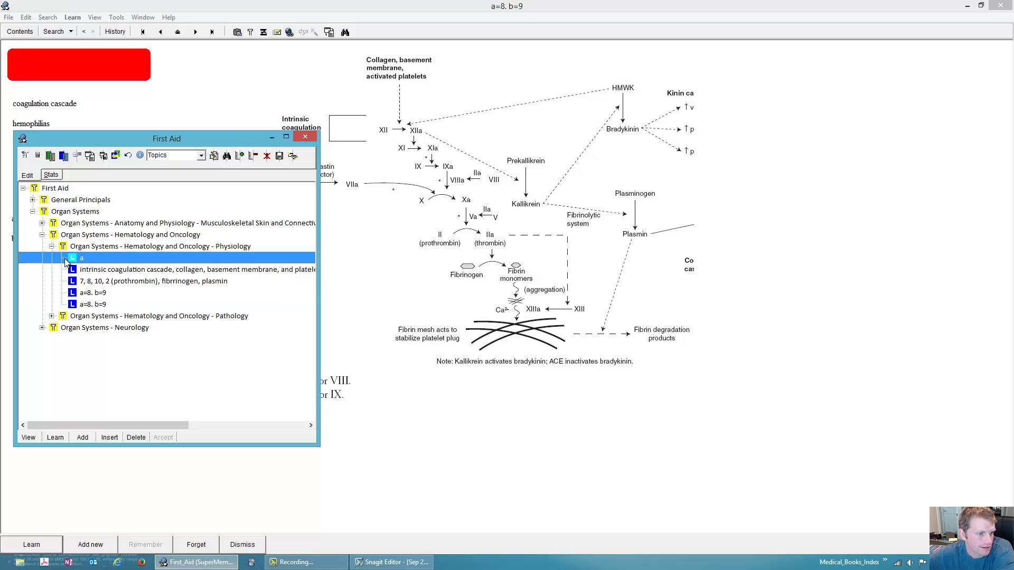
right_click(64, 258)
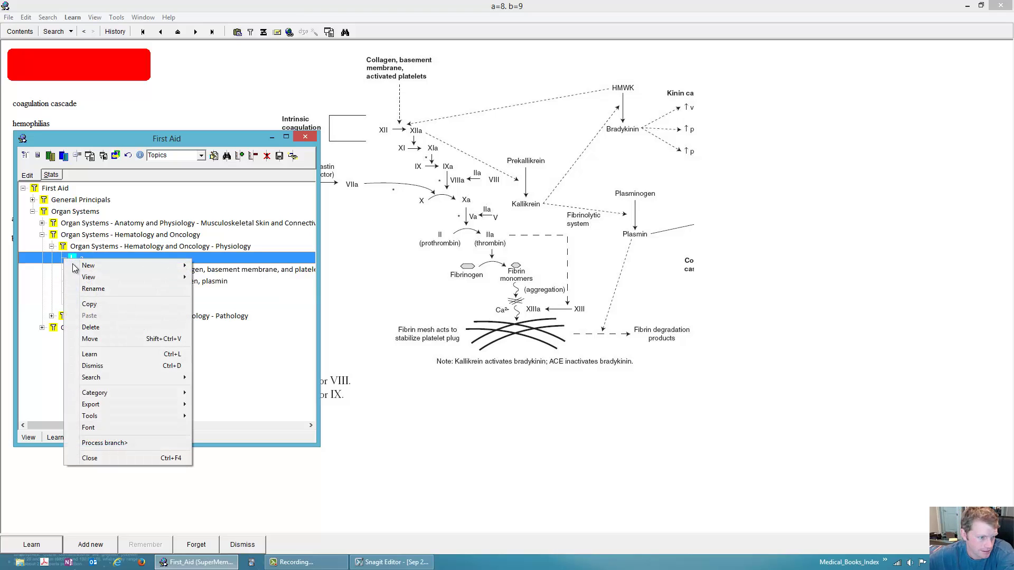
click(131, 328)
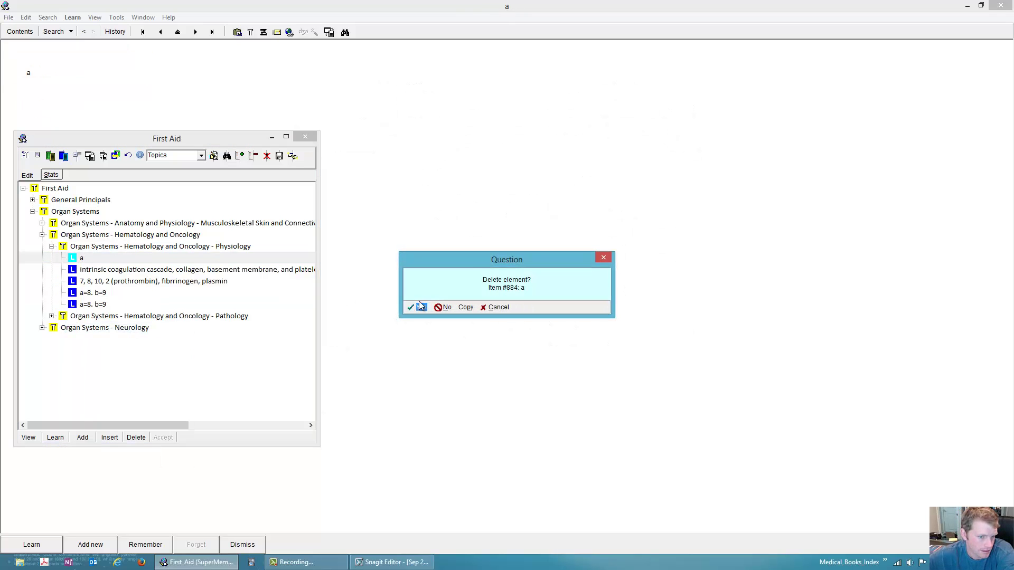
click(421, 306)
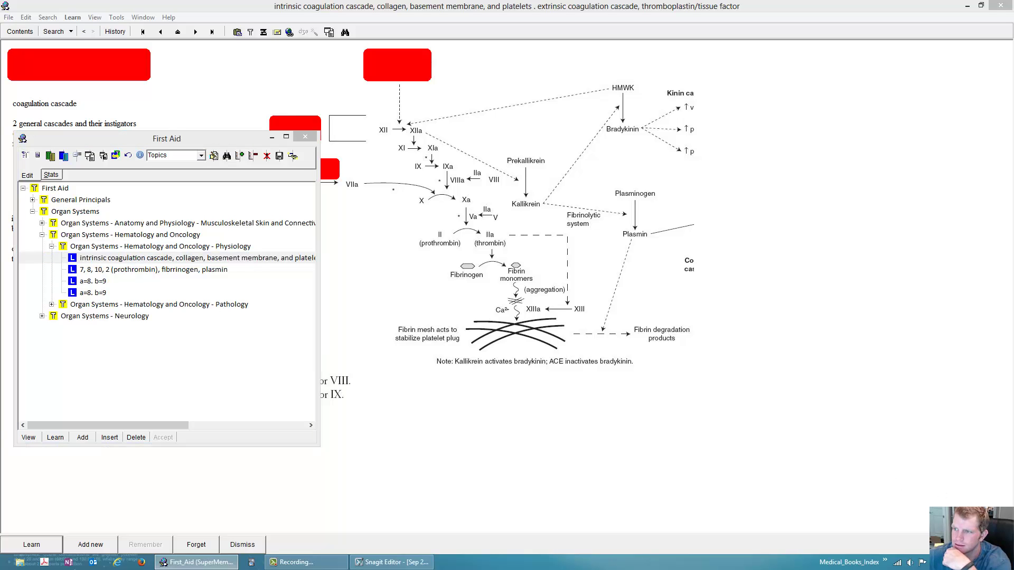
Examine the Ctrl, Alt and Shift+Ctrl sections of the SuperMemo keyboard shortcuts web page, and move the browser out of the way.
drag(648, 123, 566, 89)
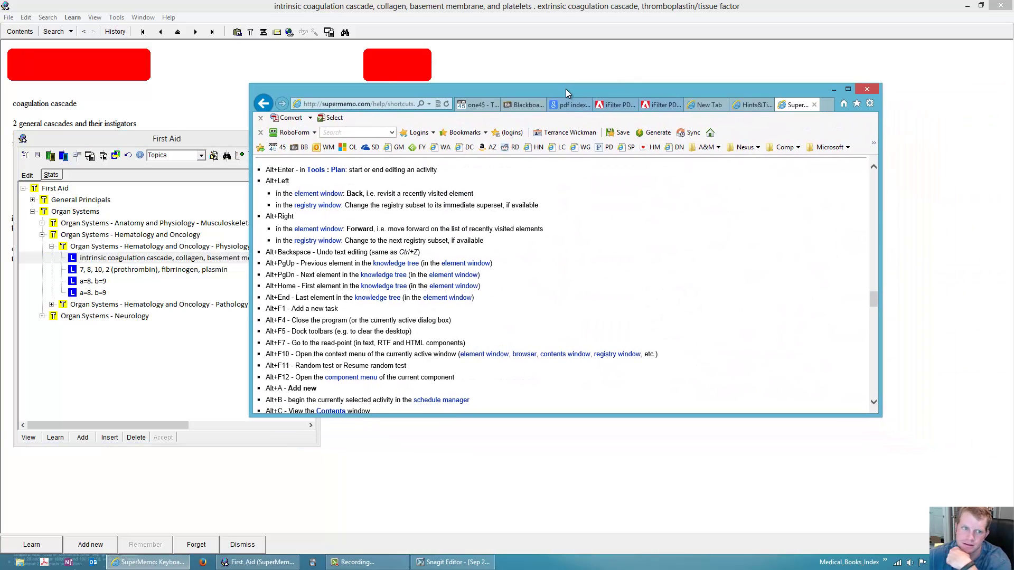
double_click(566, 89)
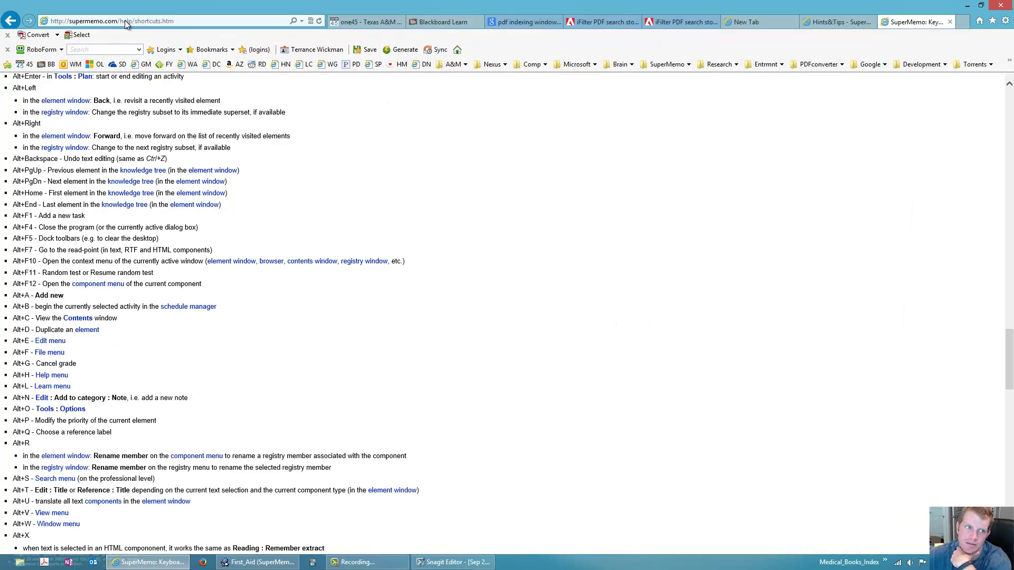
scroll(459, 362, up, 20)
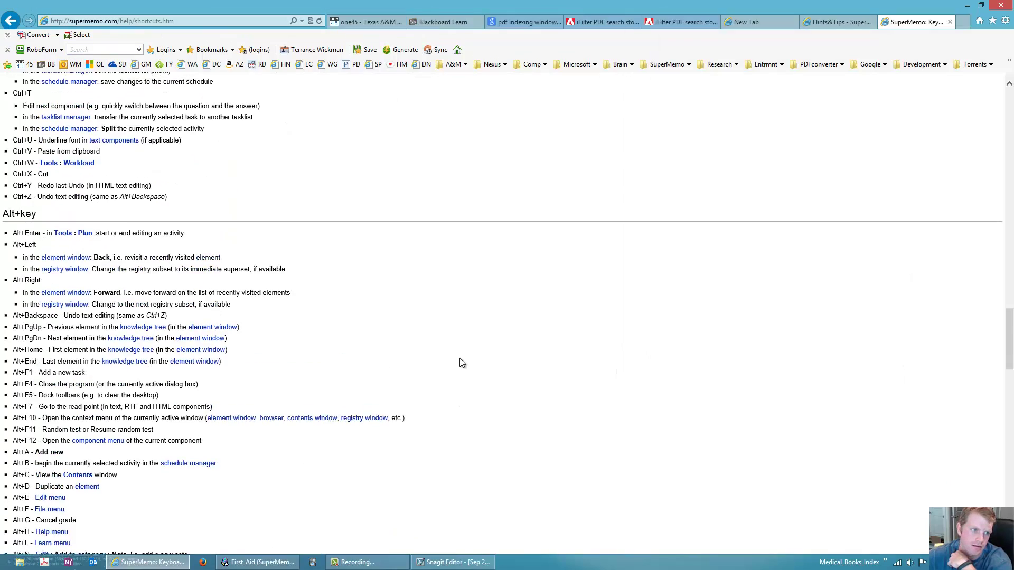
scroll(461, 362, up, 15)
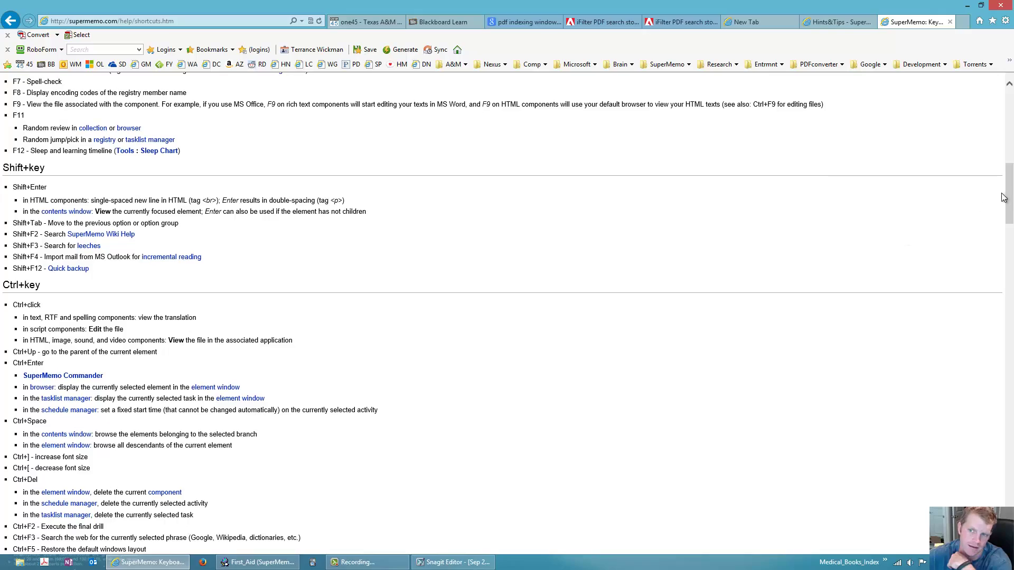
drag(1007, 138, 998, 369)
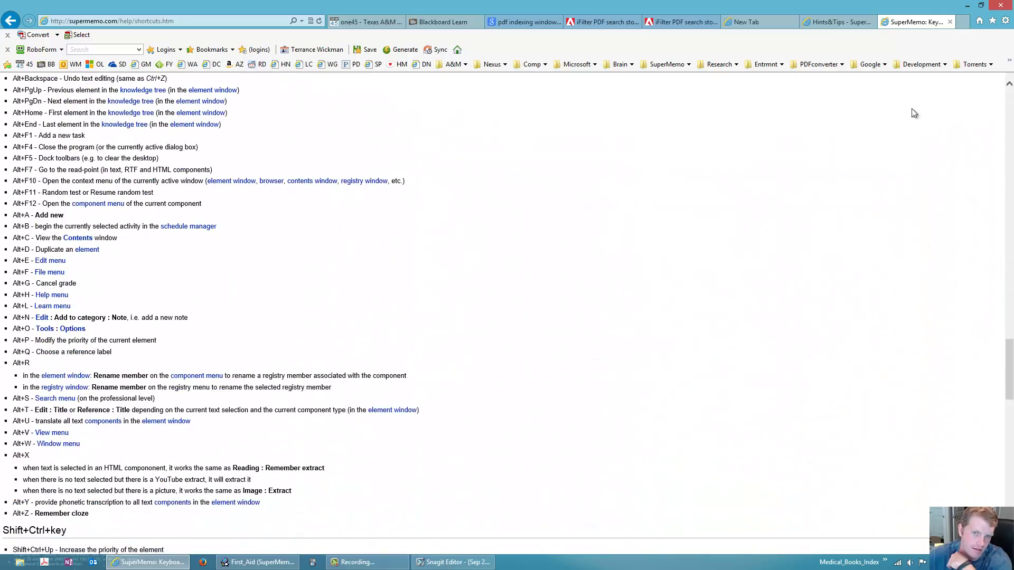
drag(879, 11, 803, 52)
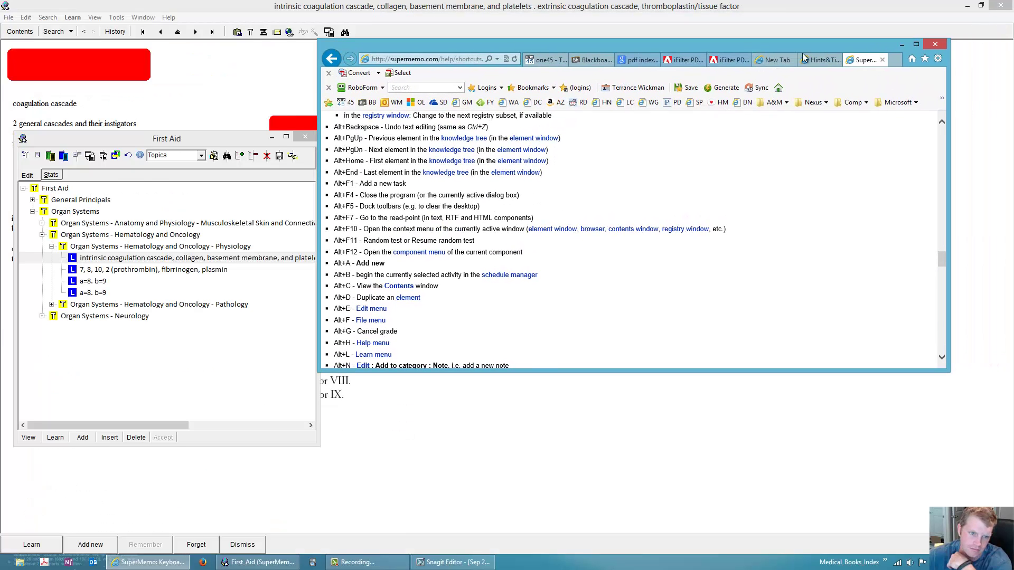
double_click(750, 50)
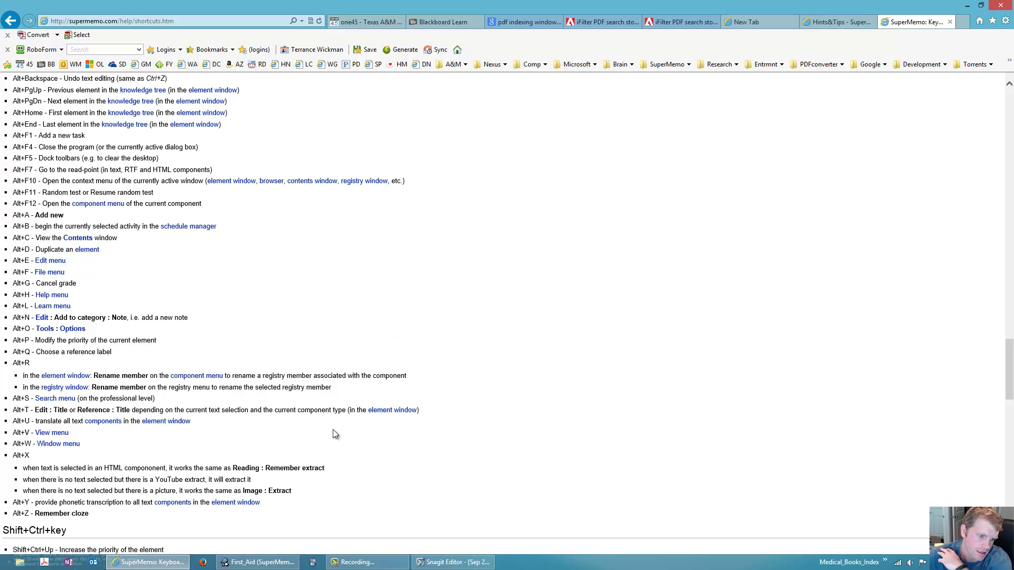
scroll(333, 429, down, 1)
scroll(333, 430, down, 5)
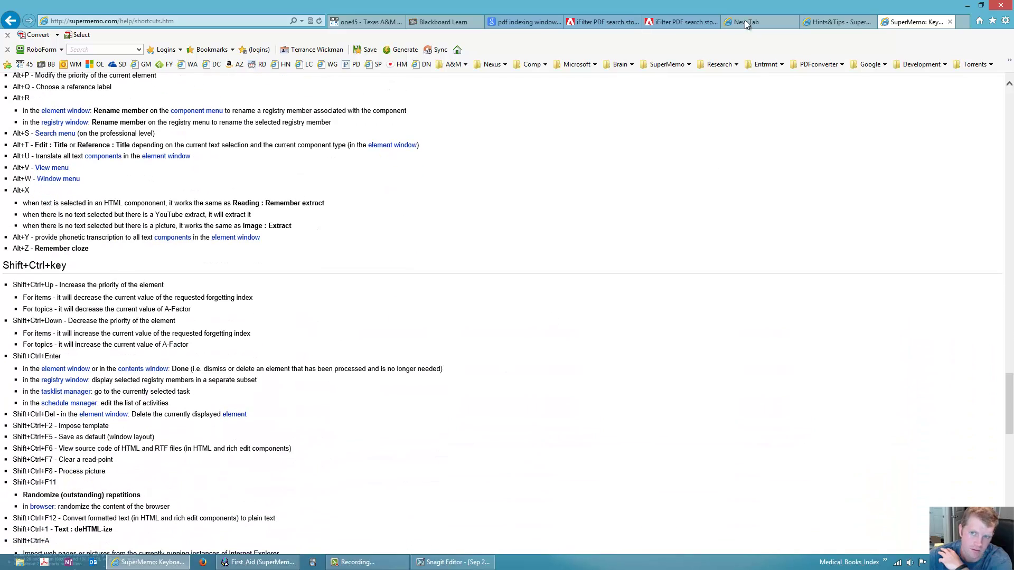
drag(745, 20, 972, 158)
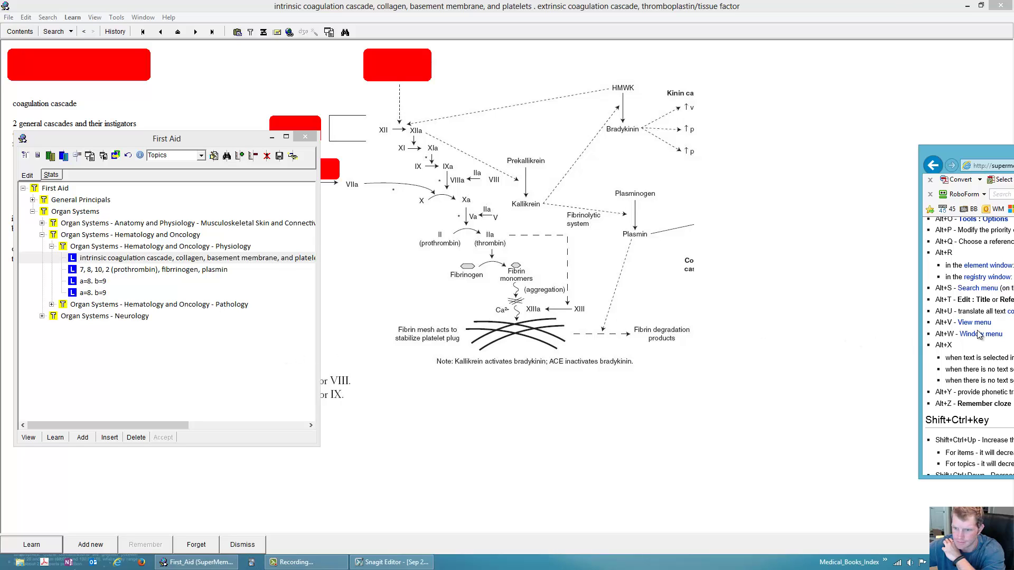
Bring the coagulation cascade element to the front and try to start a Snagit screen capture.
click(616, 12)
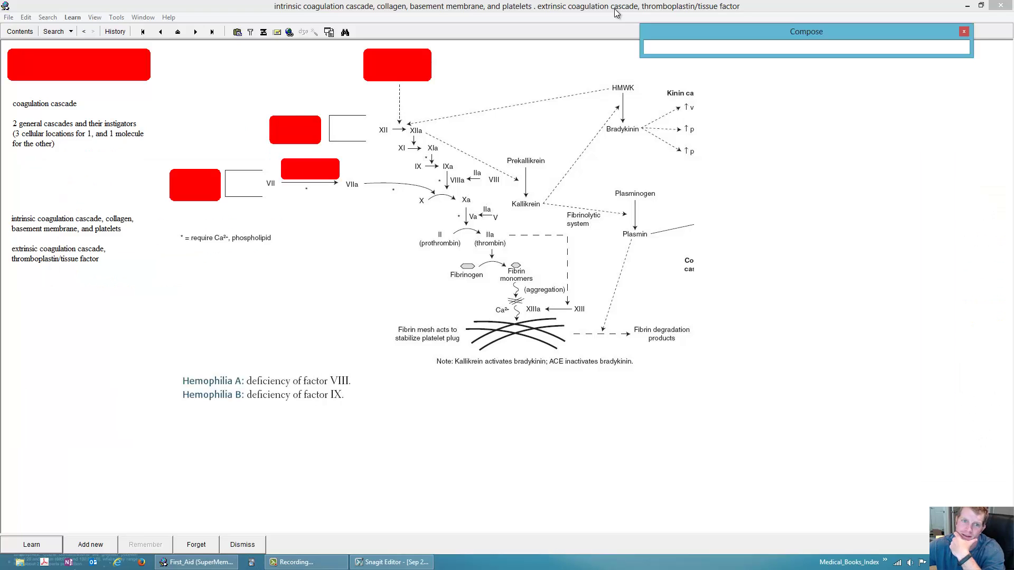
key(alt+c)
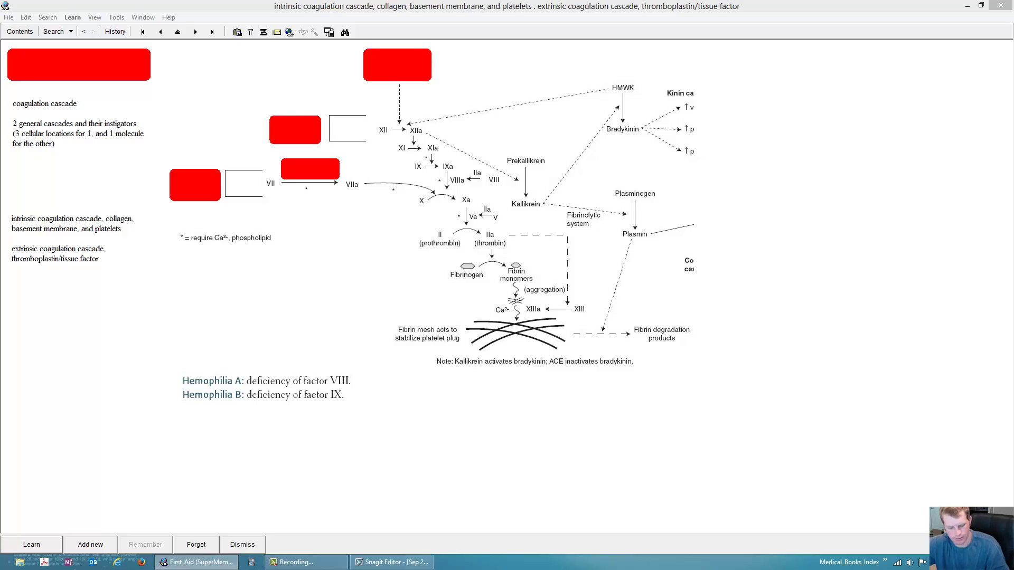
key(Print)
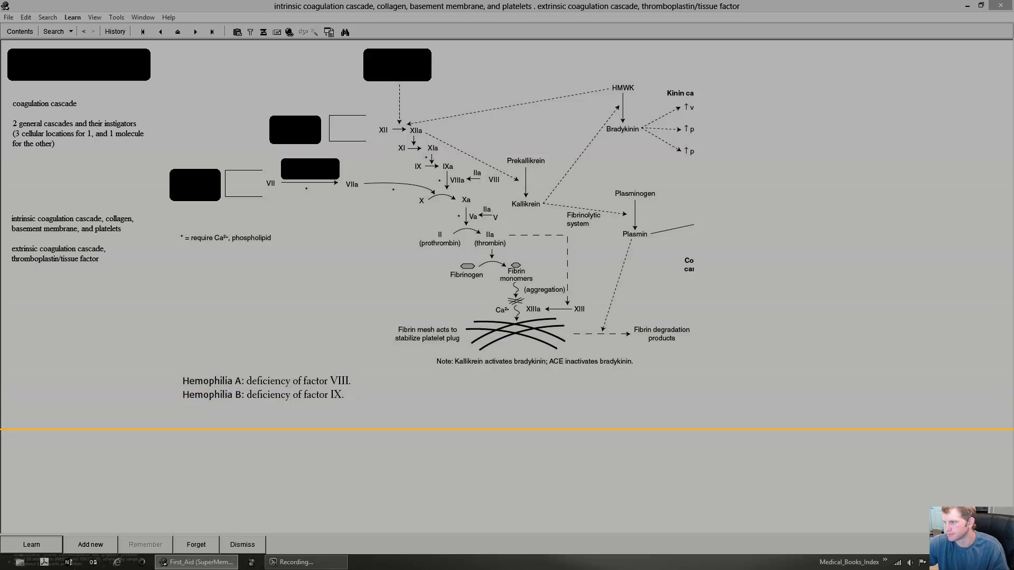
key(Escape)
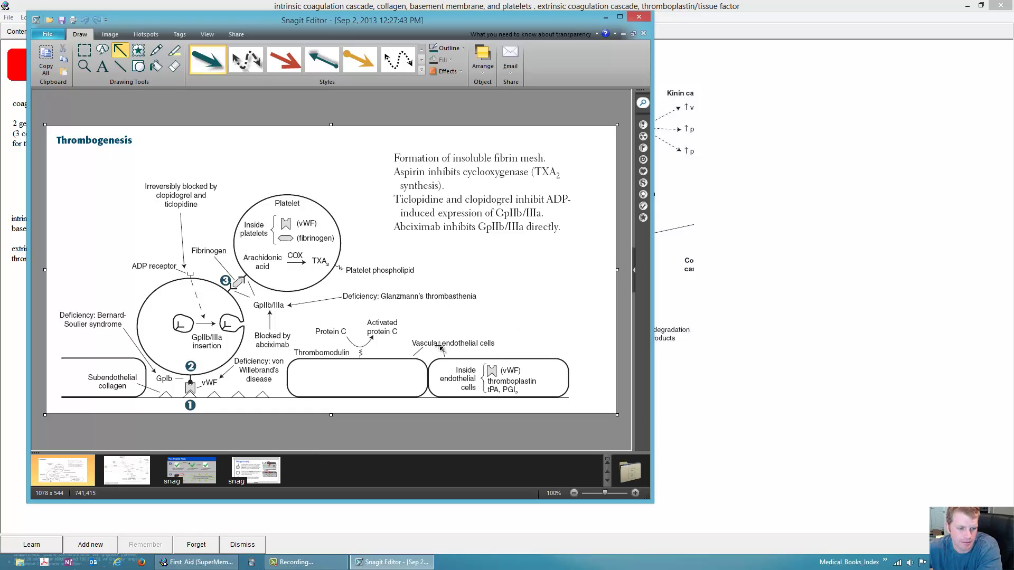
Switch to Anki, copy the Thrombogenesis diagram from Snagit Editor, and check the Add note window for an image occlusion tool before closing it.
click(252, 563)
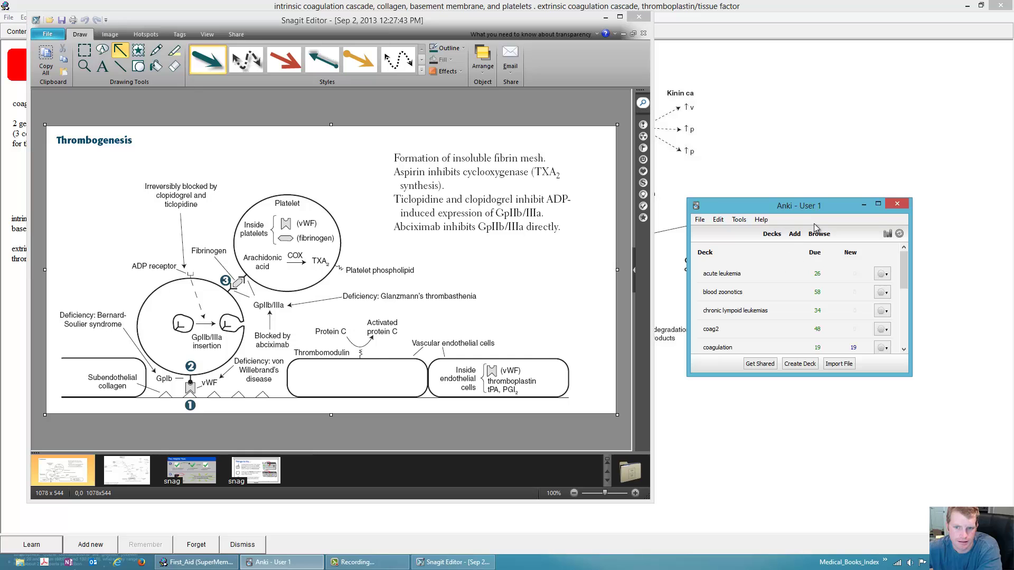
click(796, 235)
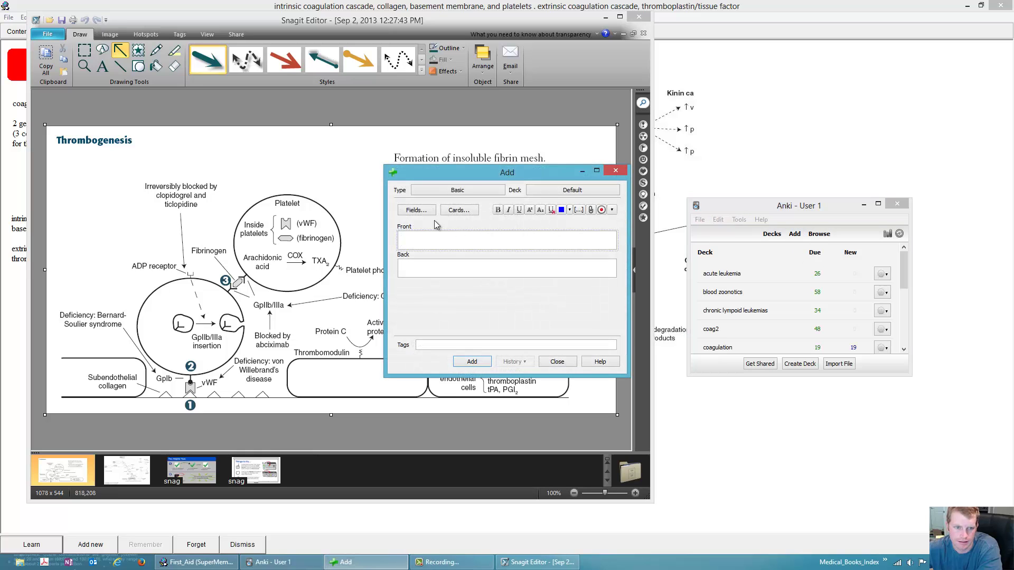
click(41, 63)
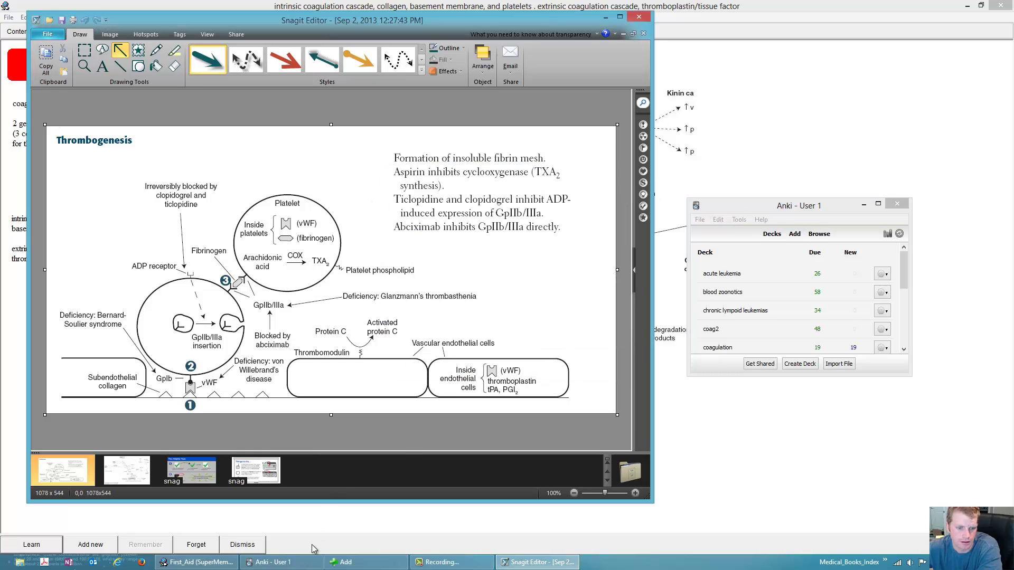
click(346, 563)
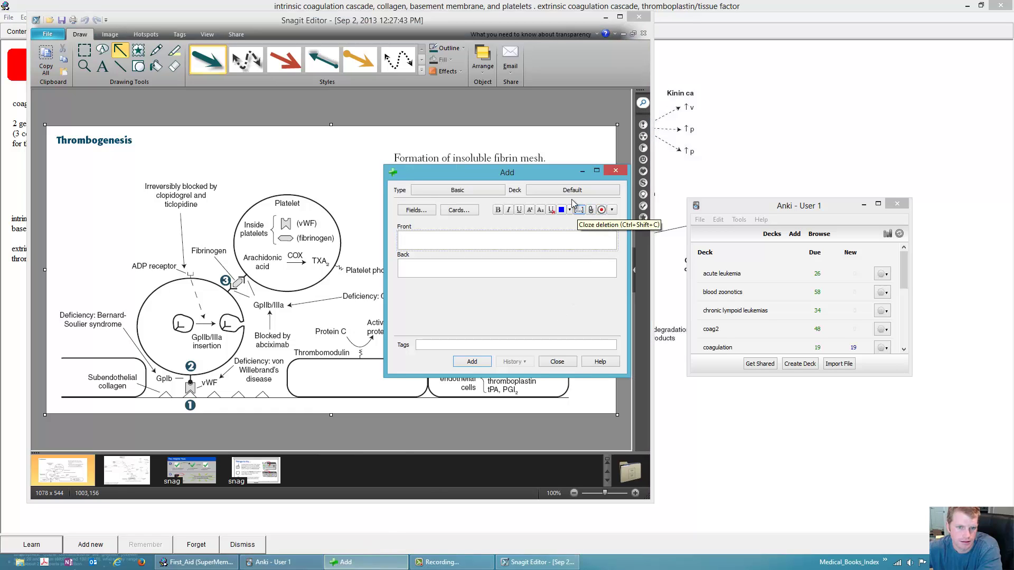
click(557, 362)
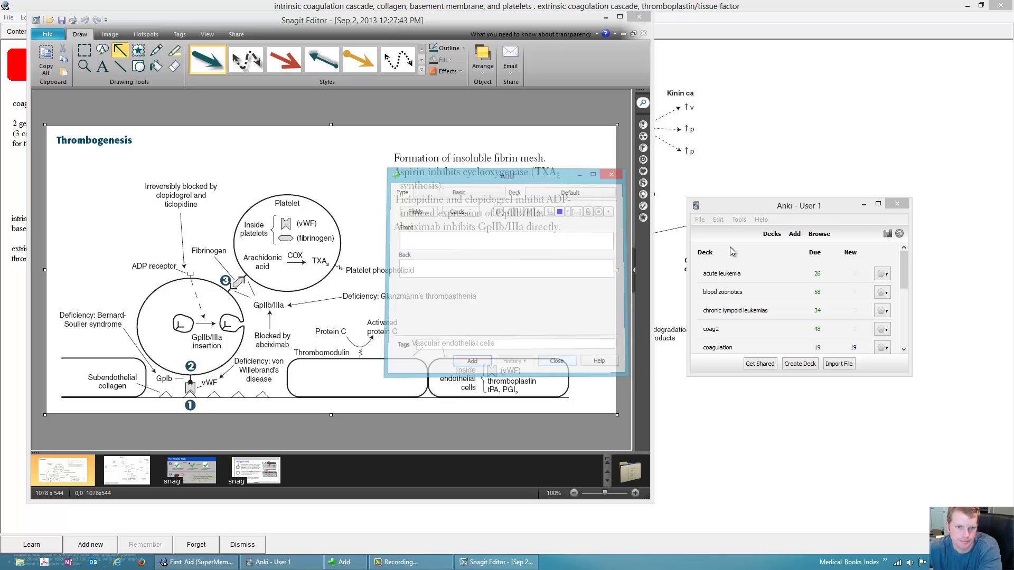
Start installing an Anki add-on and find the Image Occlusion 2.0 page in the AnkiWeb shared add-ons list.
click(739, 219)
mouse_move(792, 293)
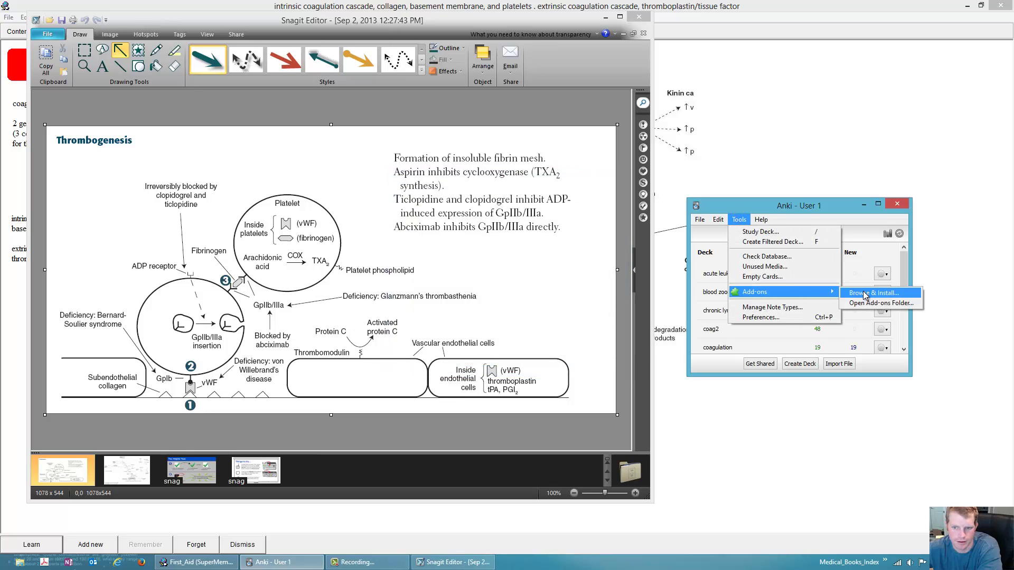
click(865, 293)
click(827, 336)
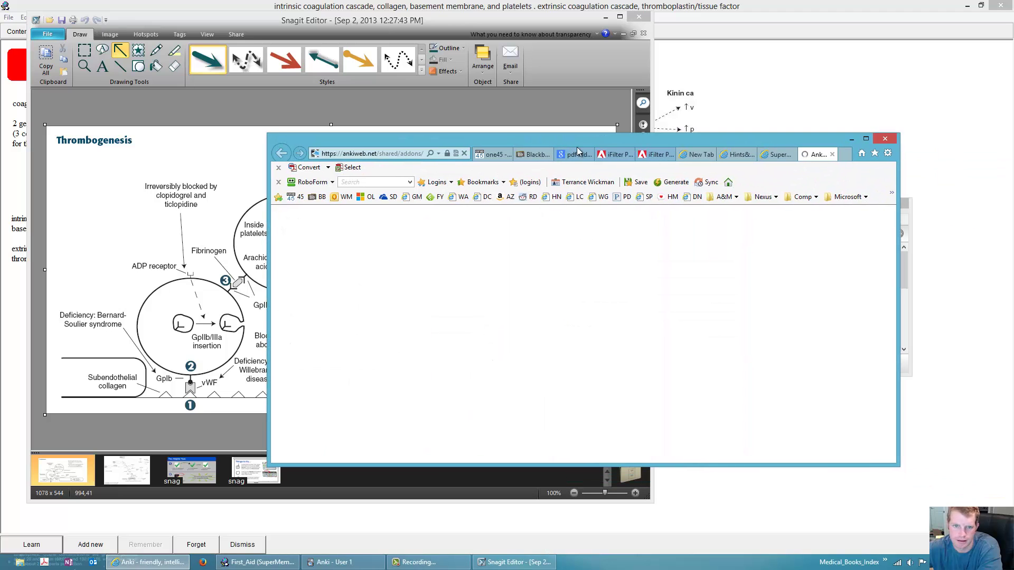
scroll(517, 394, down, 8)
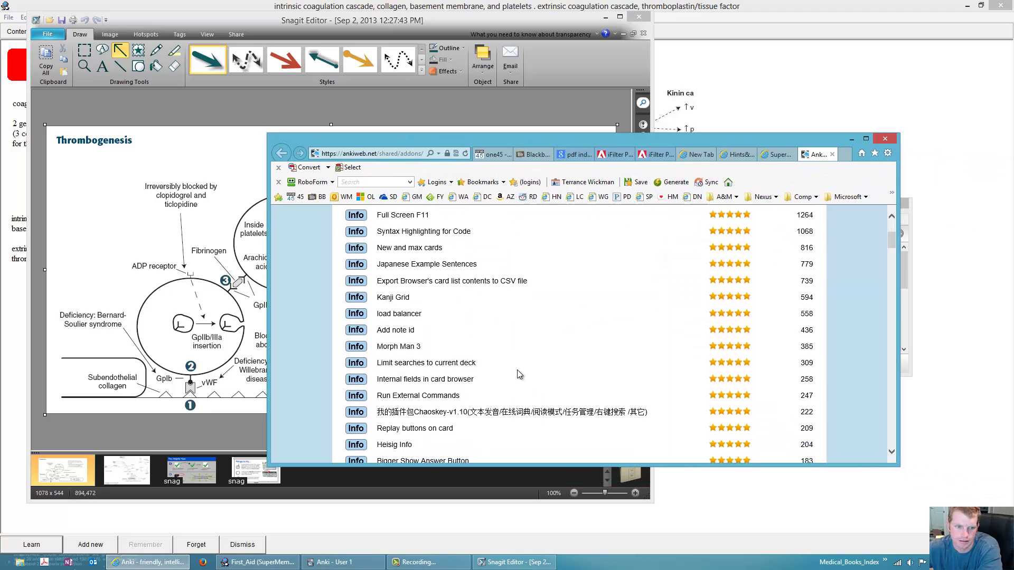
scroll(516, 368, down, 6)
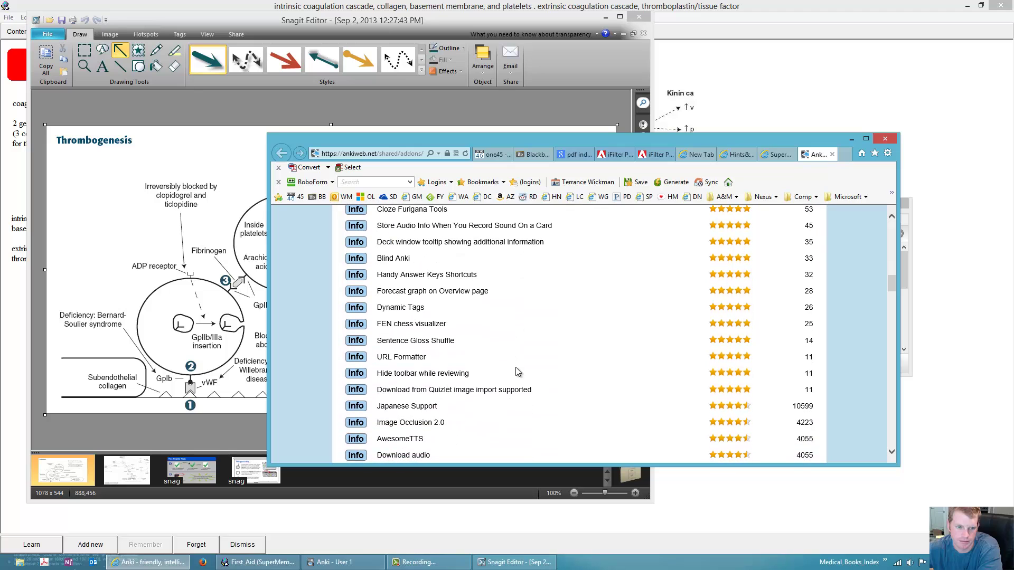
click(355, 412)
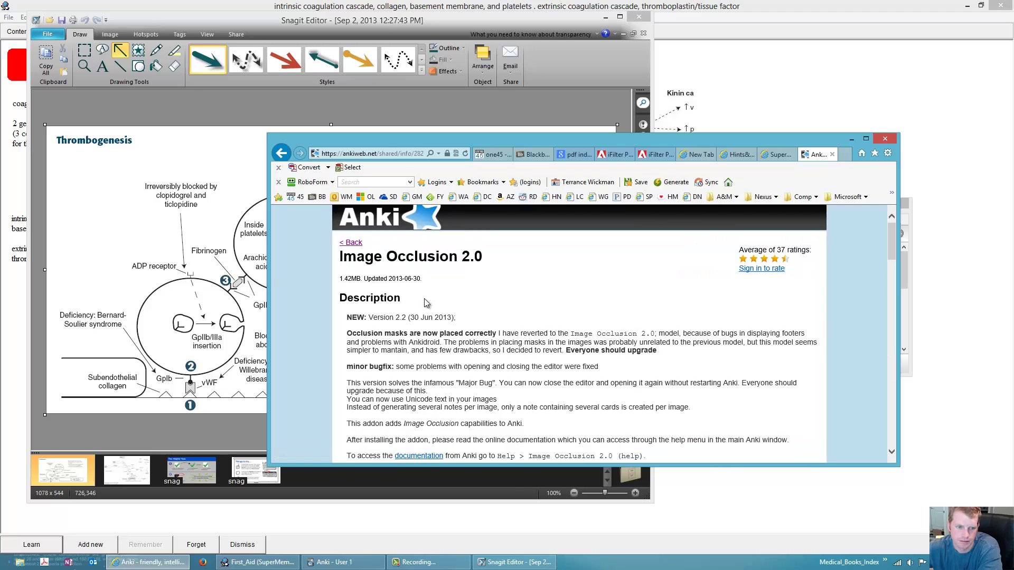
Copy the download code from the Image Occlusion 2.0 add-on page.
scroll(419, 338, down, 2)
scroll(418, 356, down, 3)
drag(365, 377, 400, 382)
right_click(400, 382)
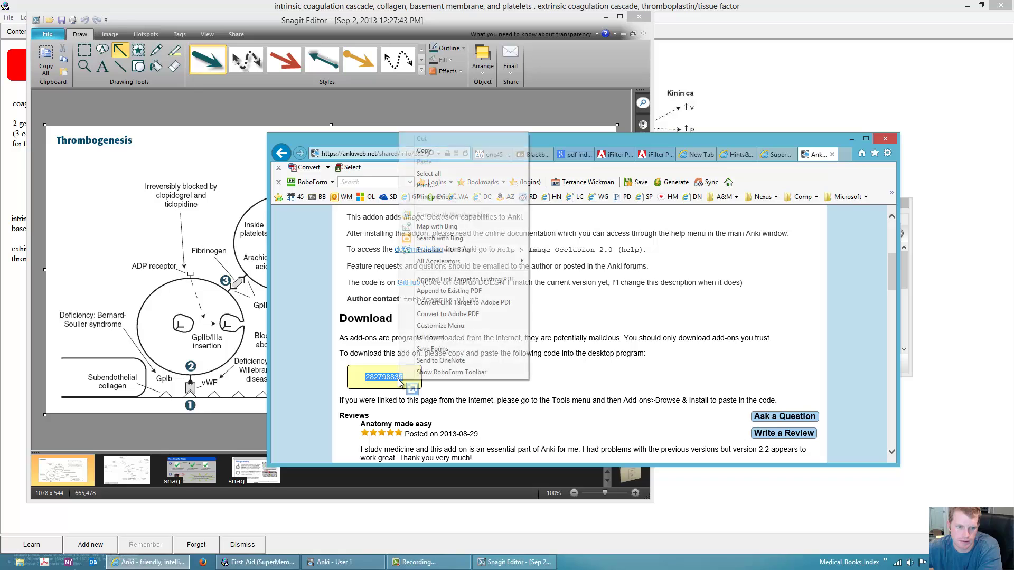
click(441, 154)
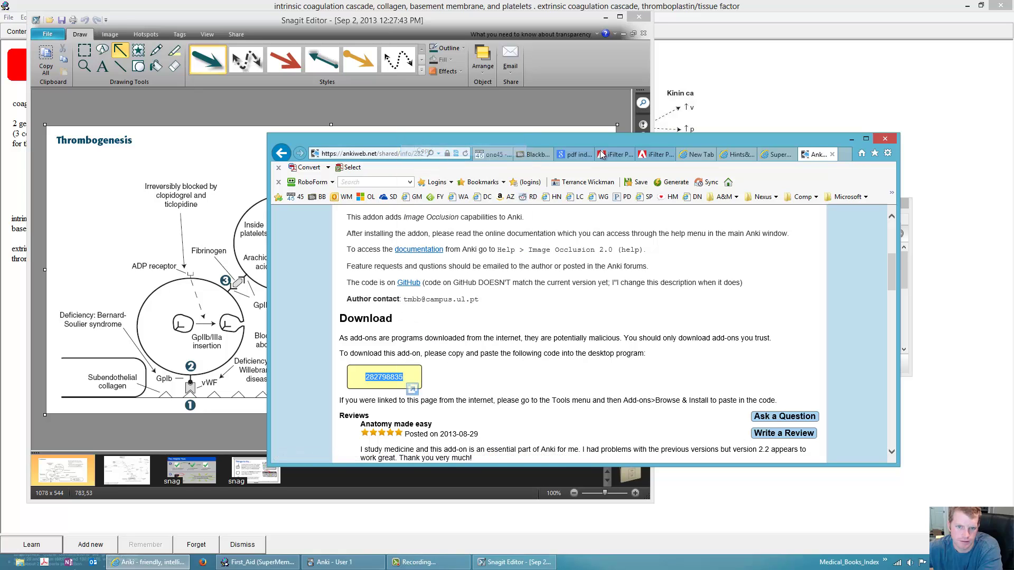
Install the Image Occlusion 2.0 add-on in Anki with code 282798835 and restart Anki.
click(905, 320)
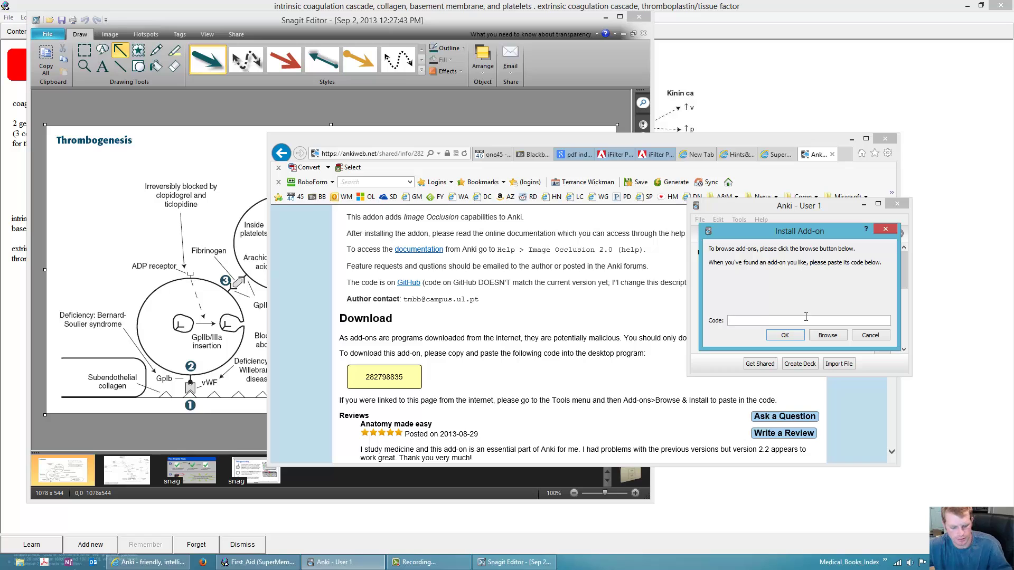
key(ctrl+v)
click(787, 336)
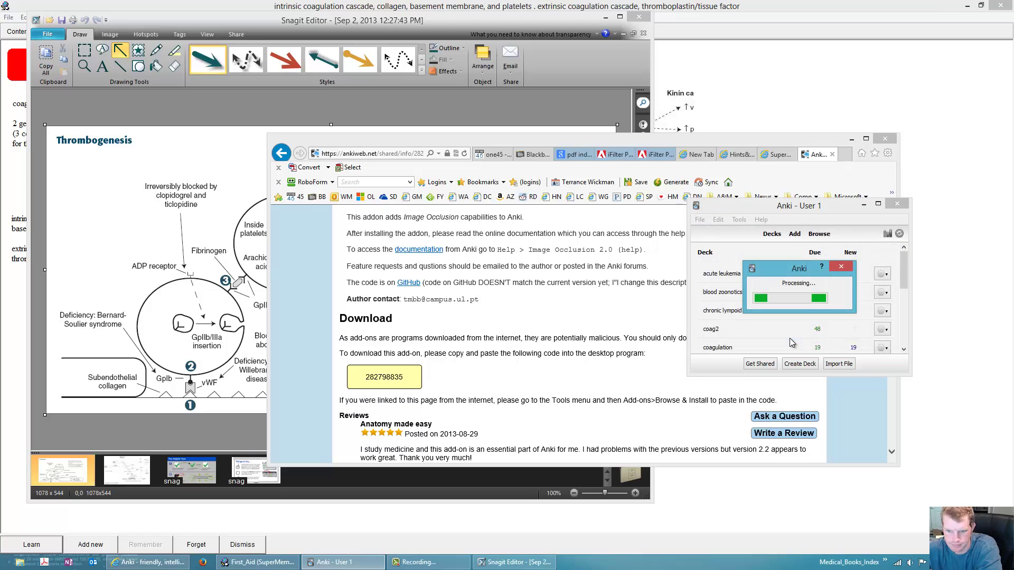
click(854, 140)
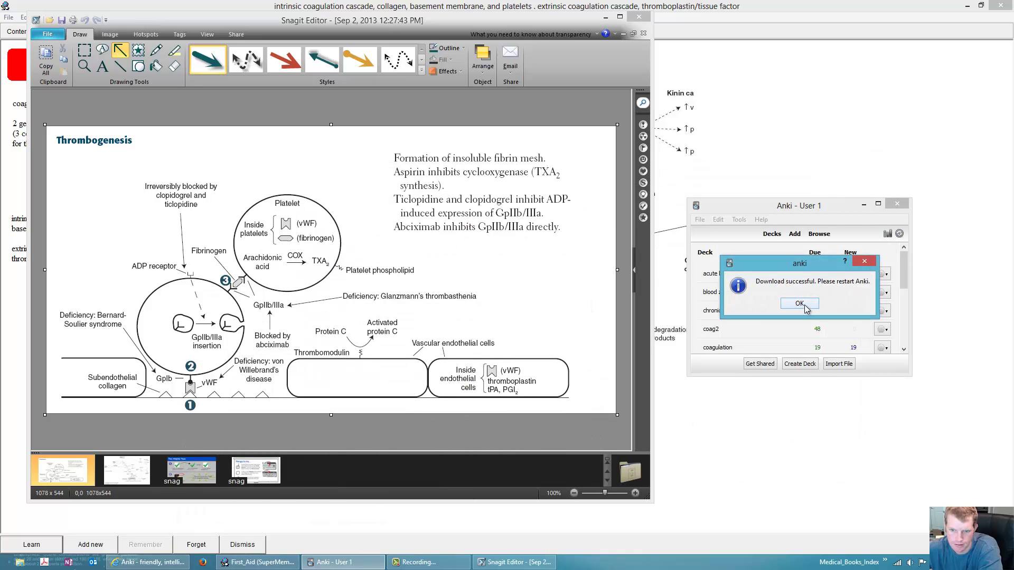
click(804, 304)
click(897, 204)
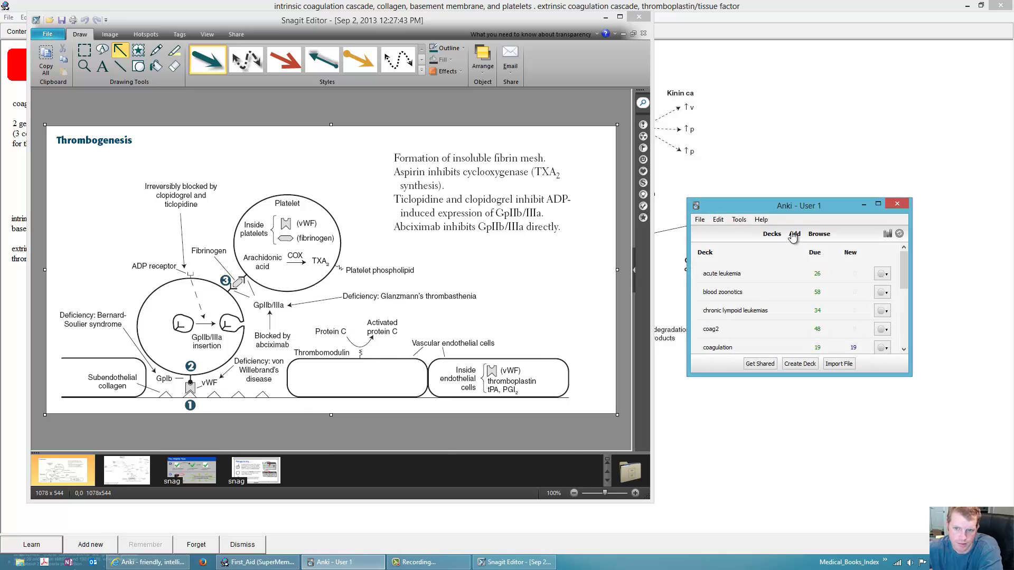
Check the Add note window for the image occlusion tool, close it, and open the acute leukemia deck.
click(794, 235)
key(Escape)
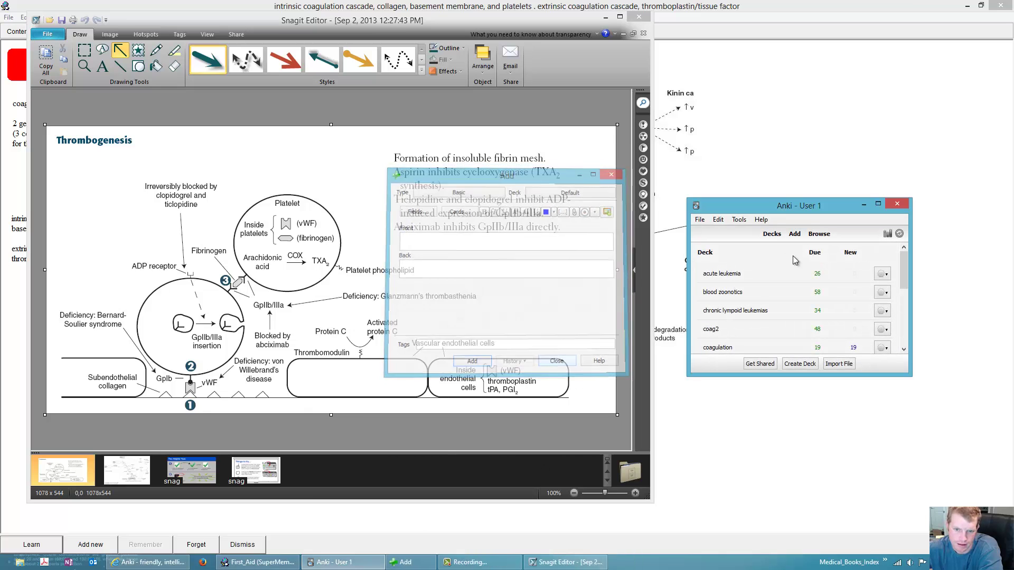
click(719, 273)
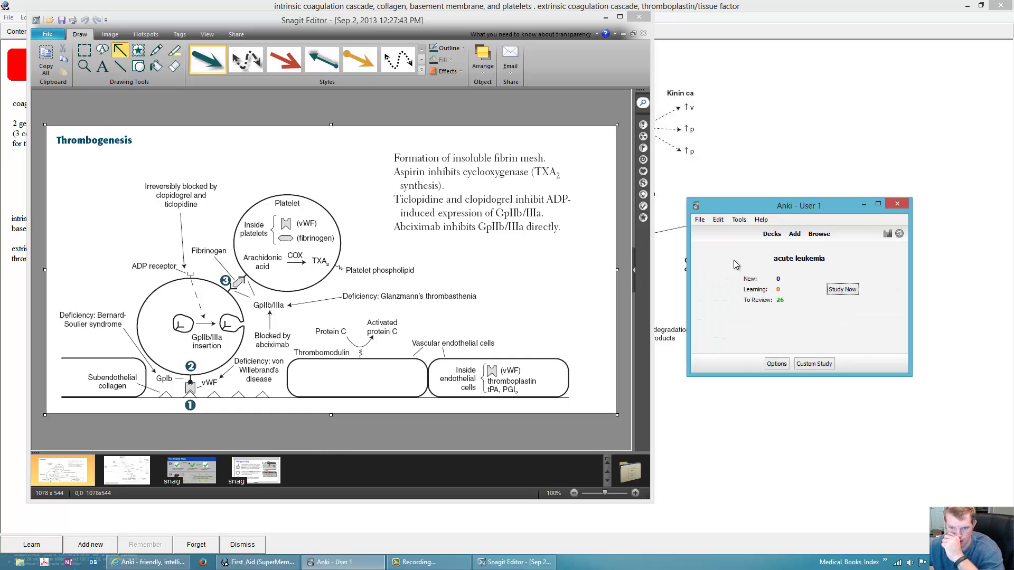